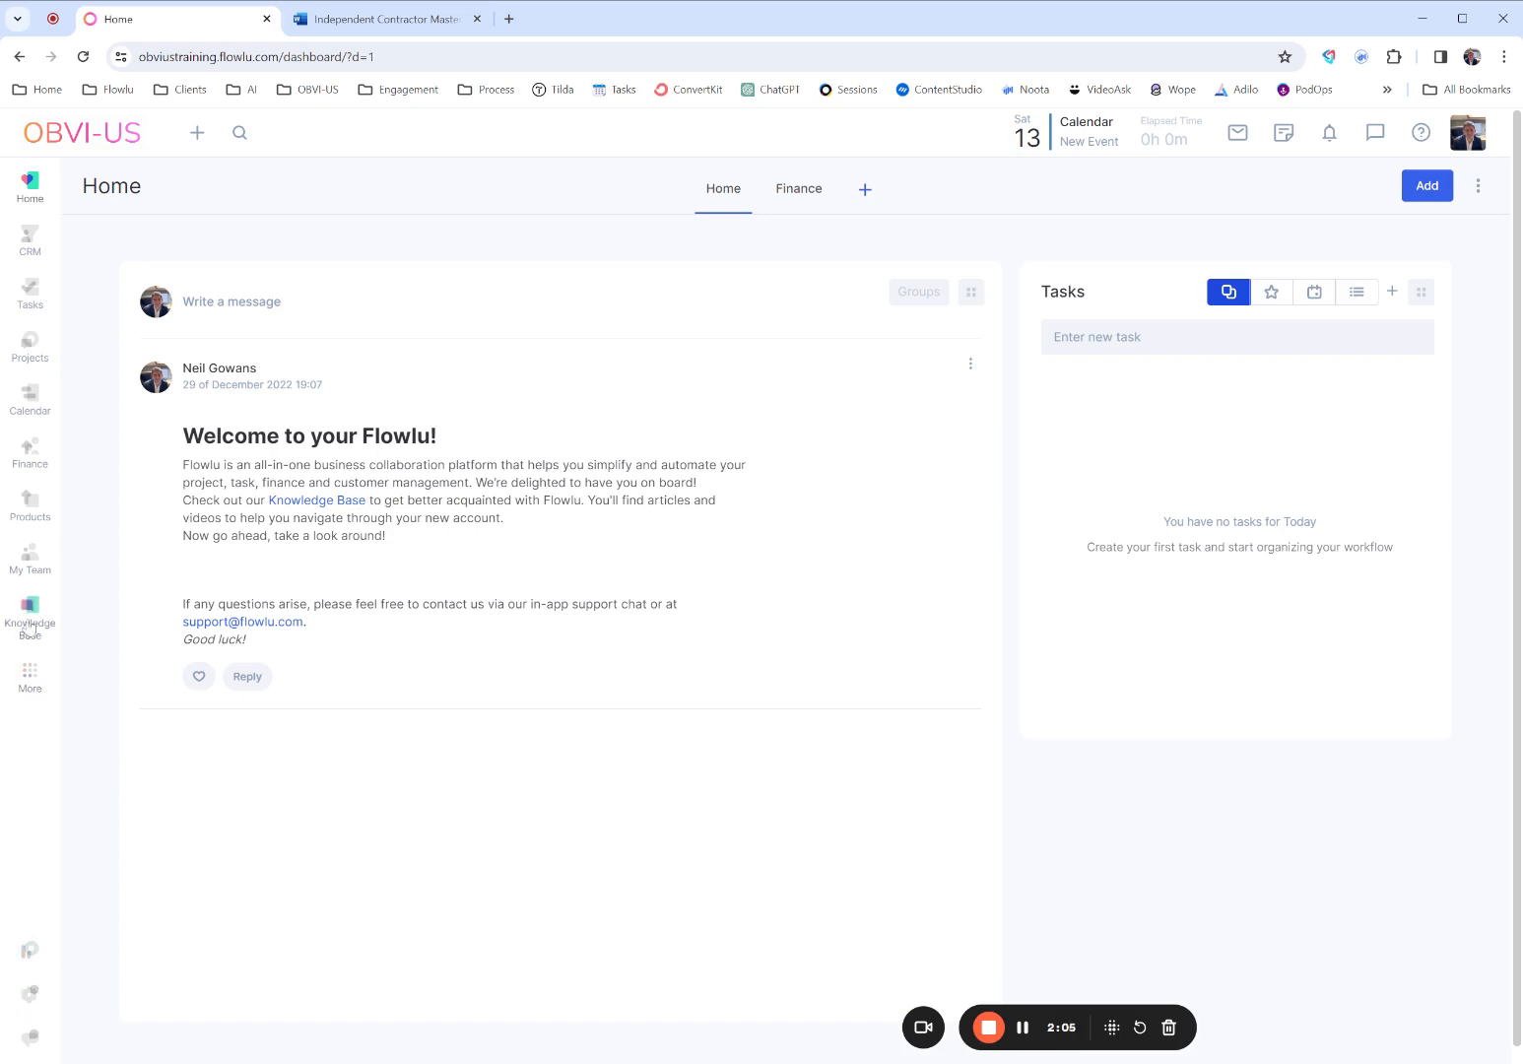
- Install the Docs add-on module from the portal's app settings
left_click(26, 693)
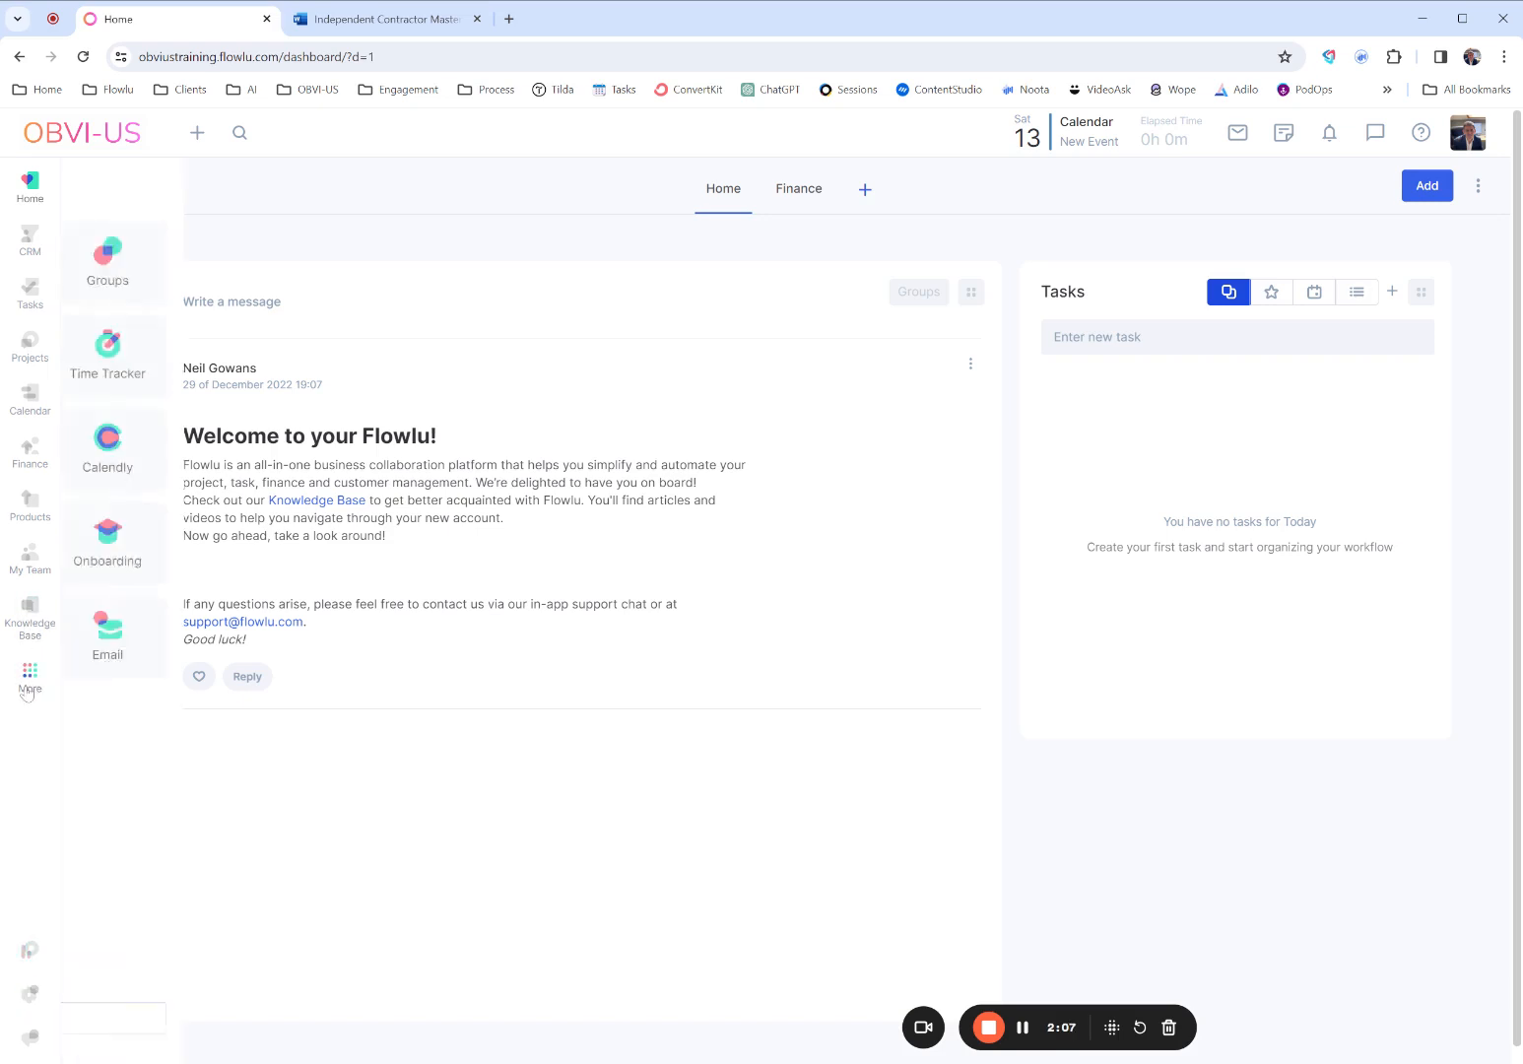
left_click(215, 1016)
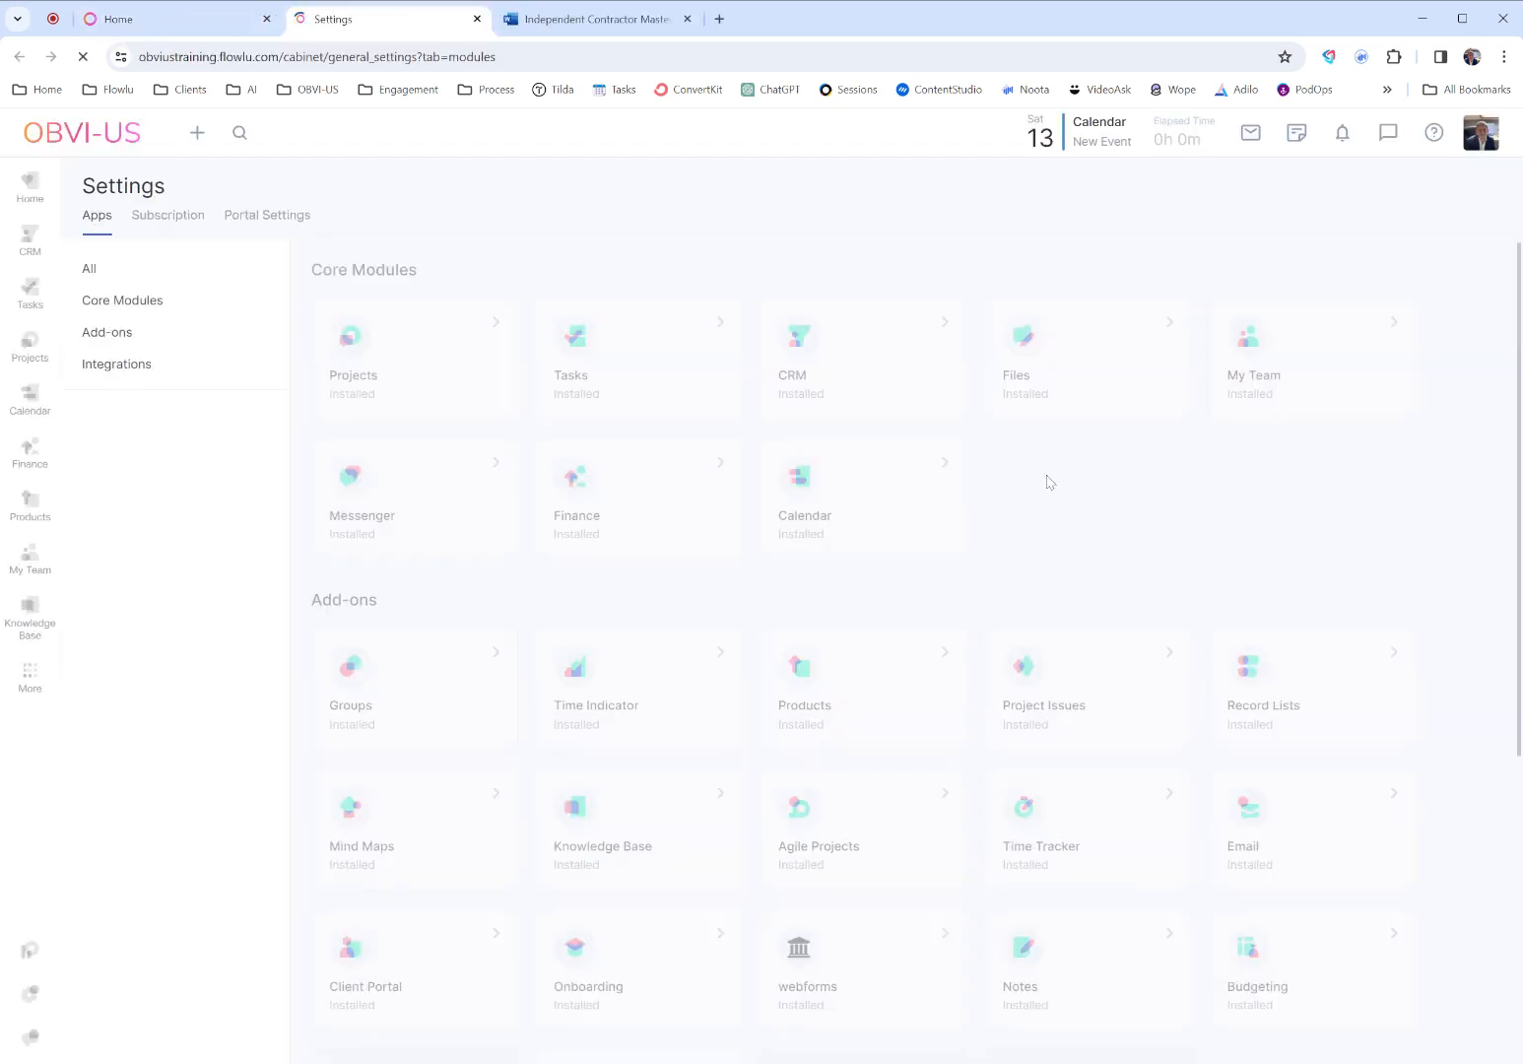
scroll(954, 462, "down", 3)
scroll(954, 462, "down", 1)
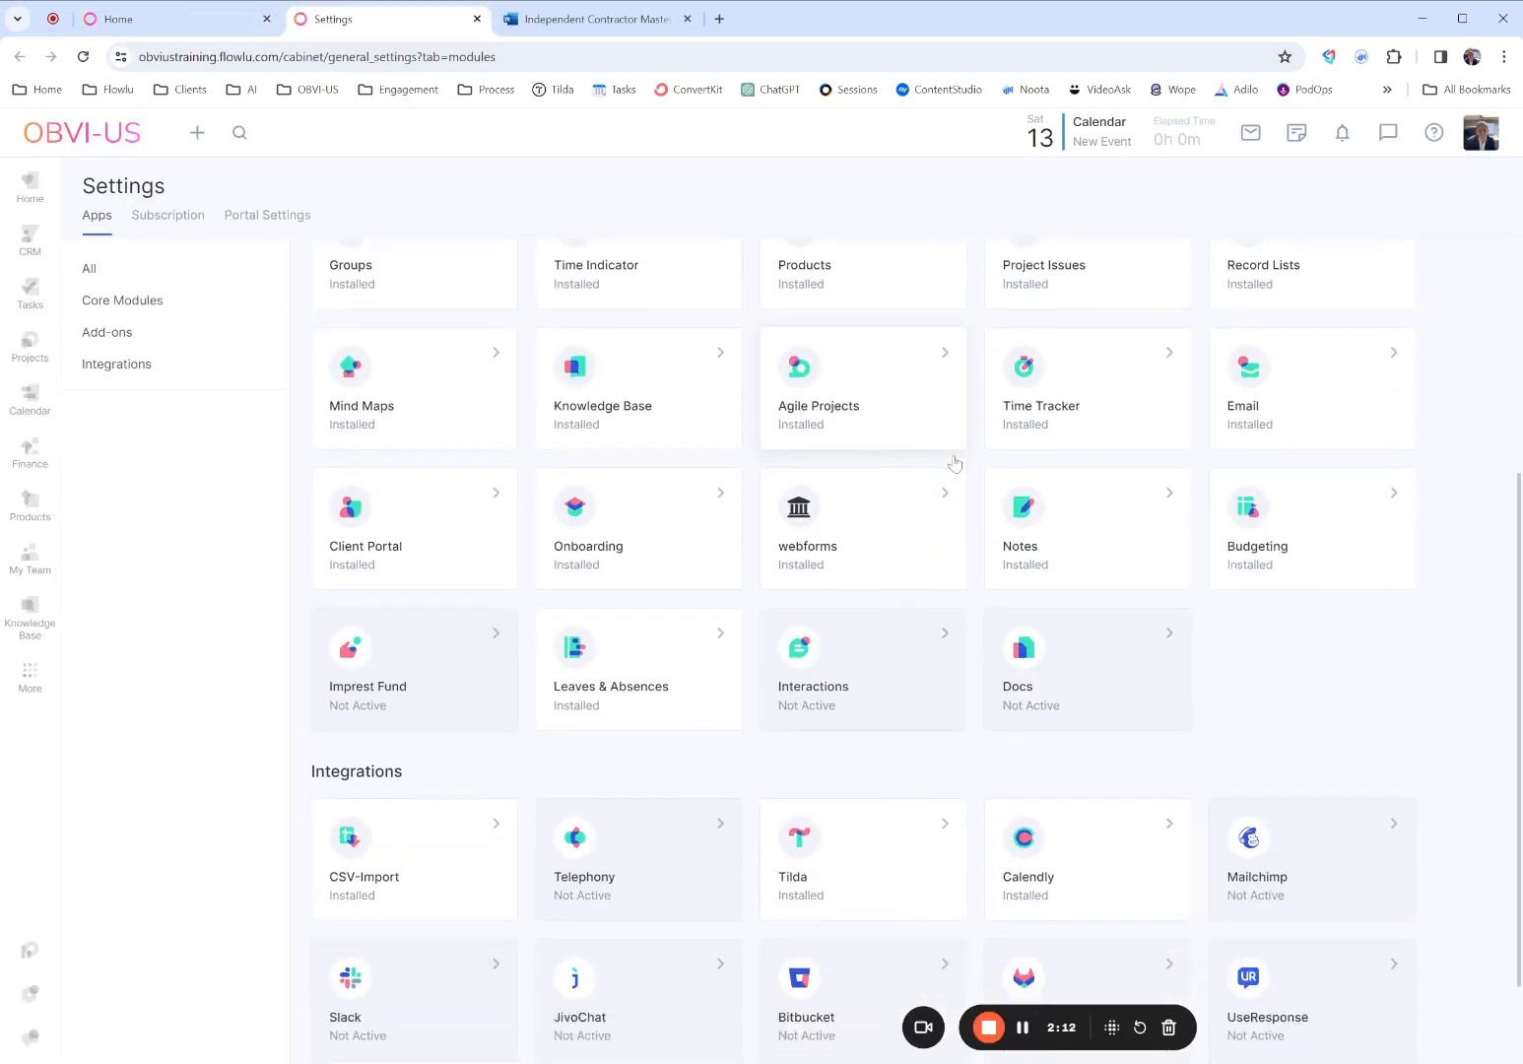
left_click(1091, 697)
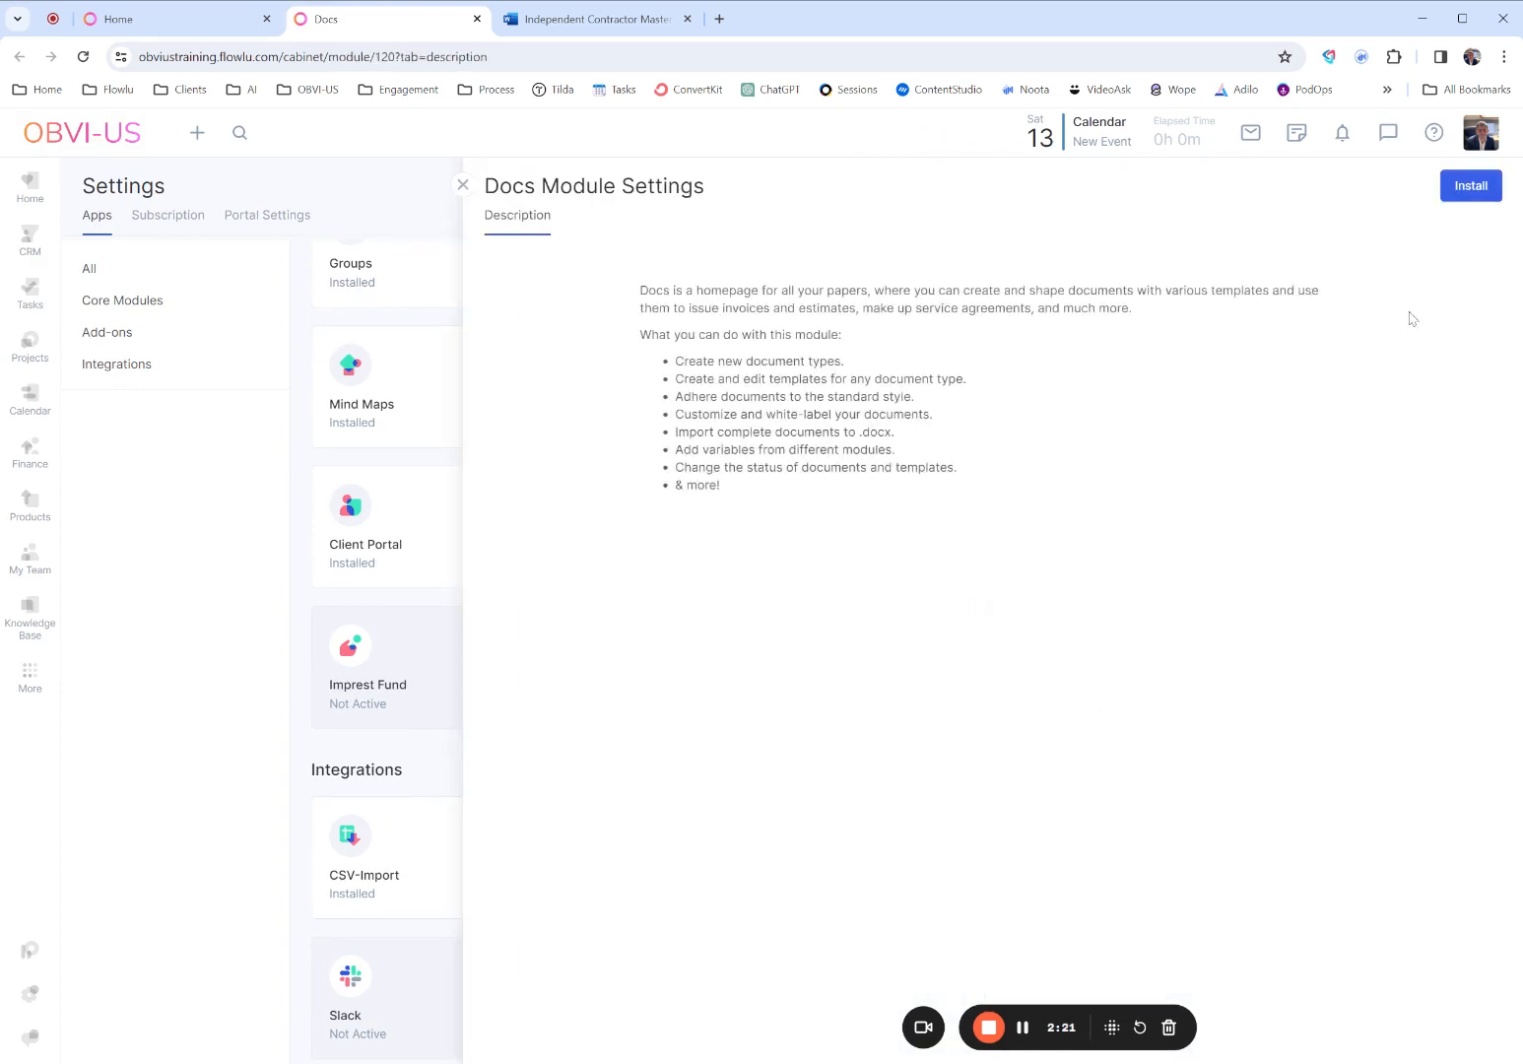
left_click(1471, 187)
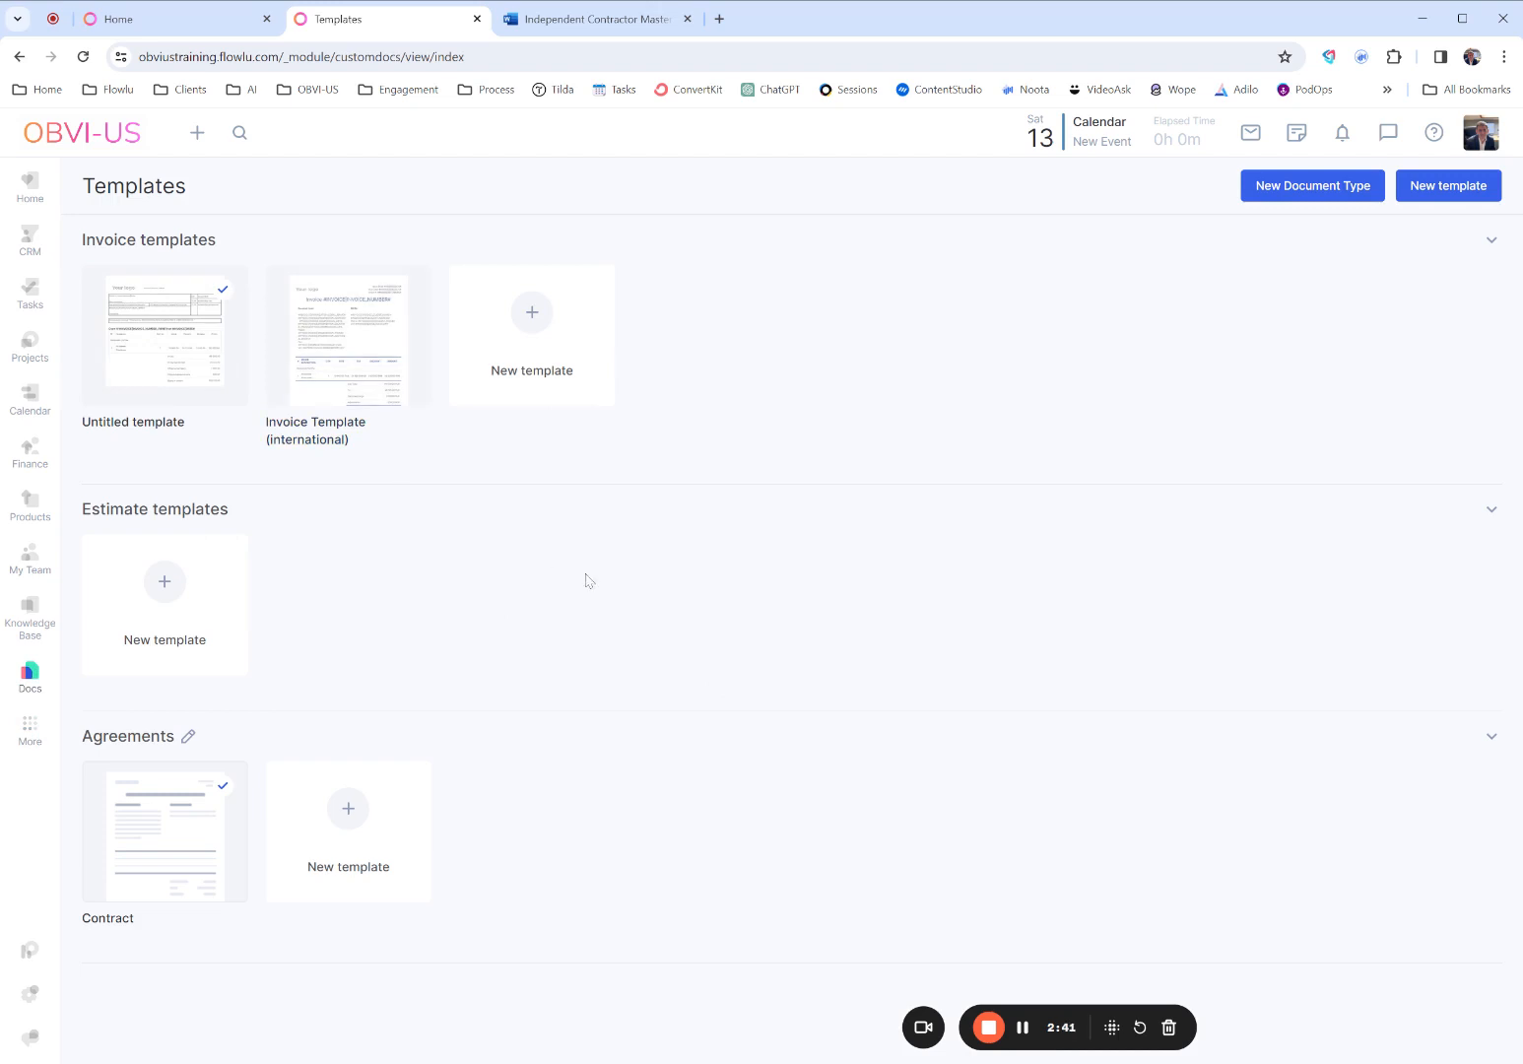
- Create a new template under Agreements from the "Create your template" preset
mouse_move(207, 820)
mouse_move(335, 401)
left_click(340, 818)
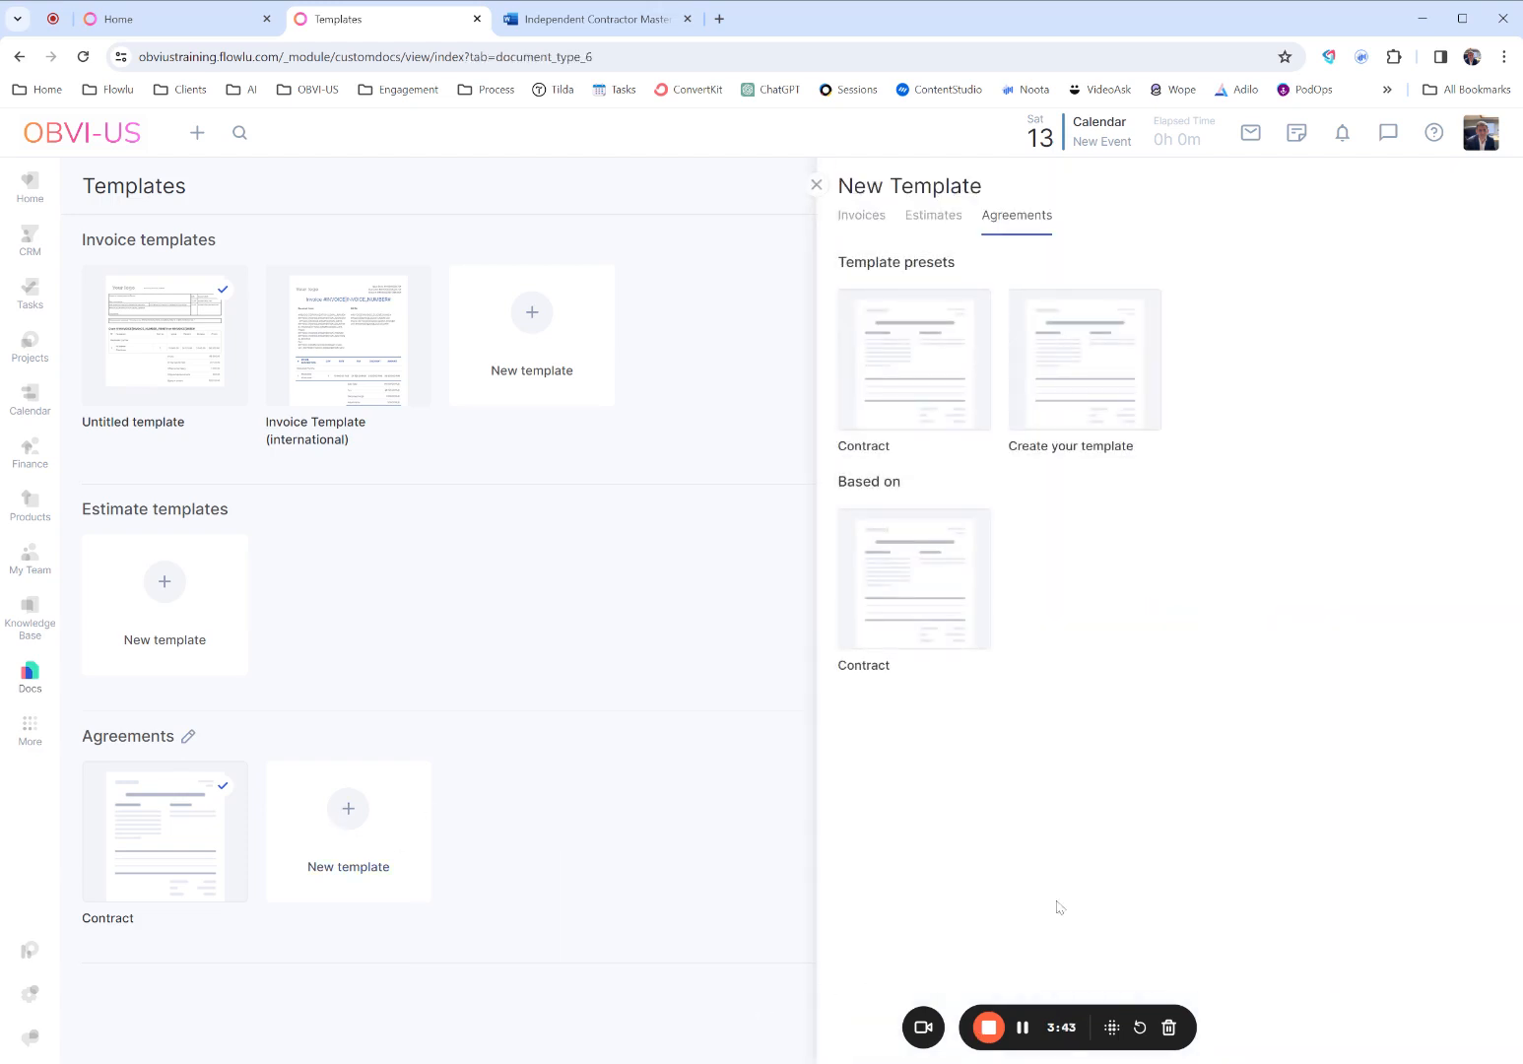
mouse_move(1081, 431)
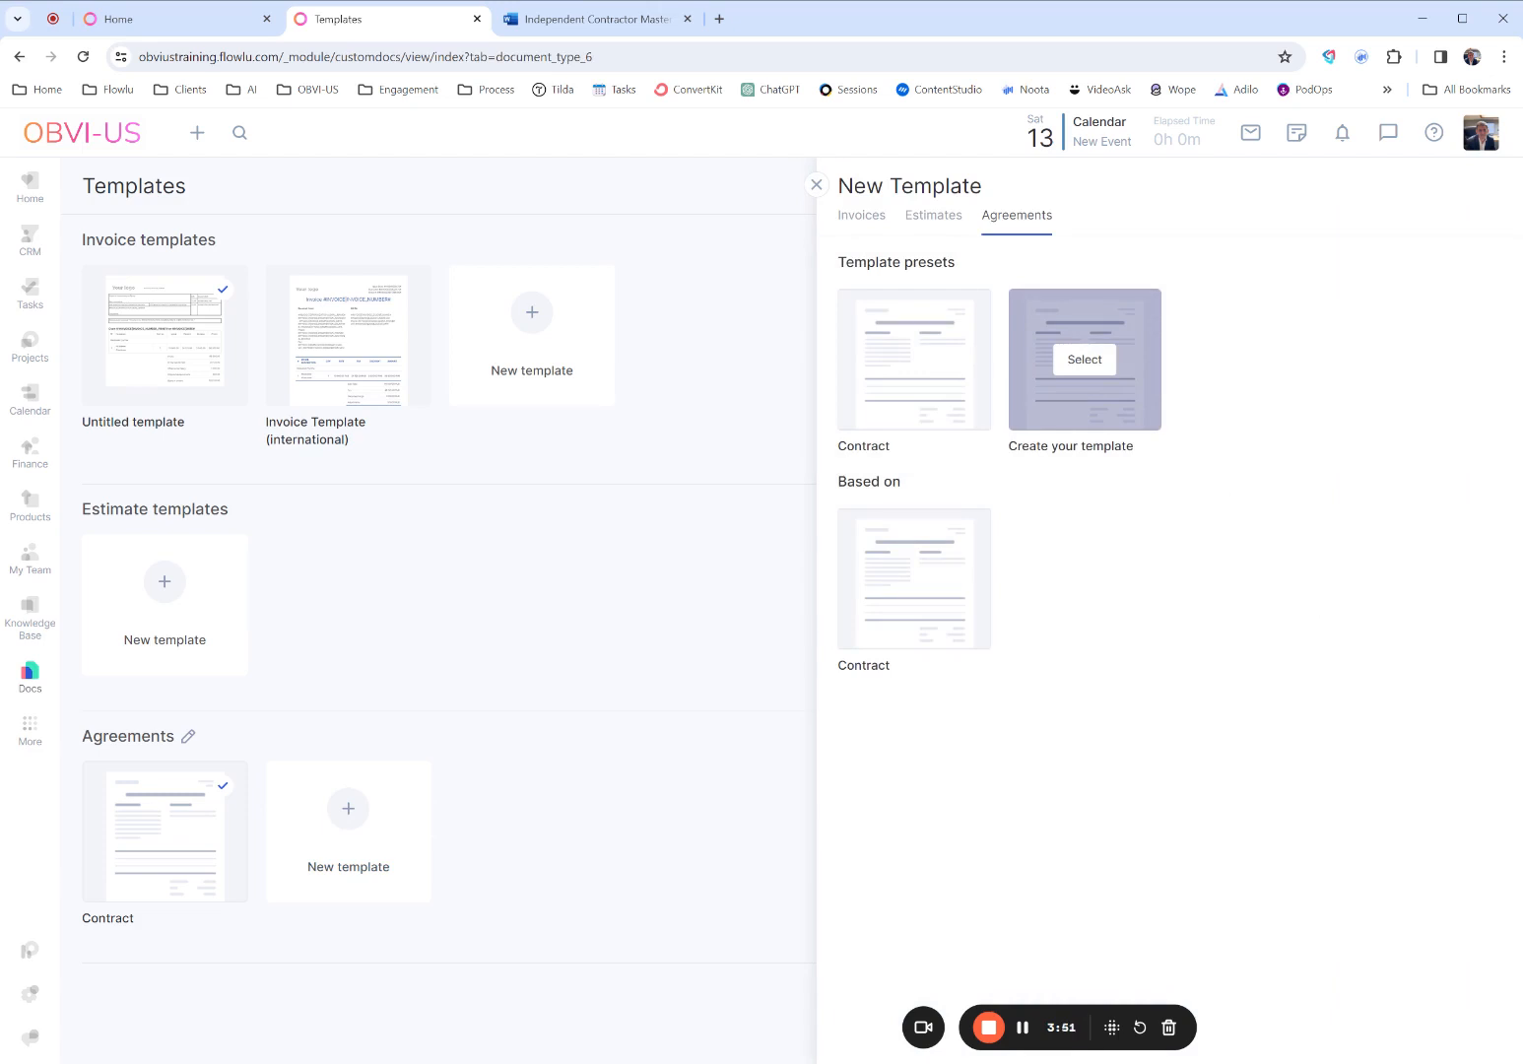
left_click(1084, 359)
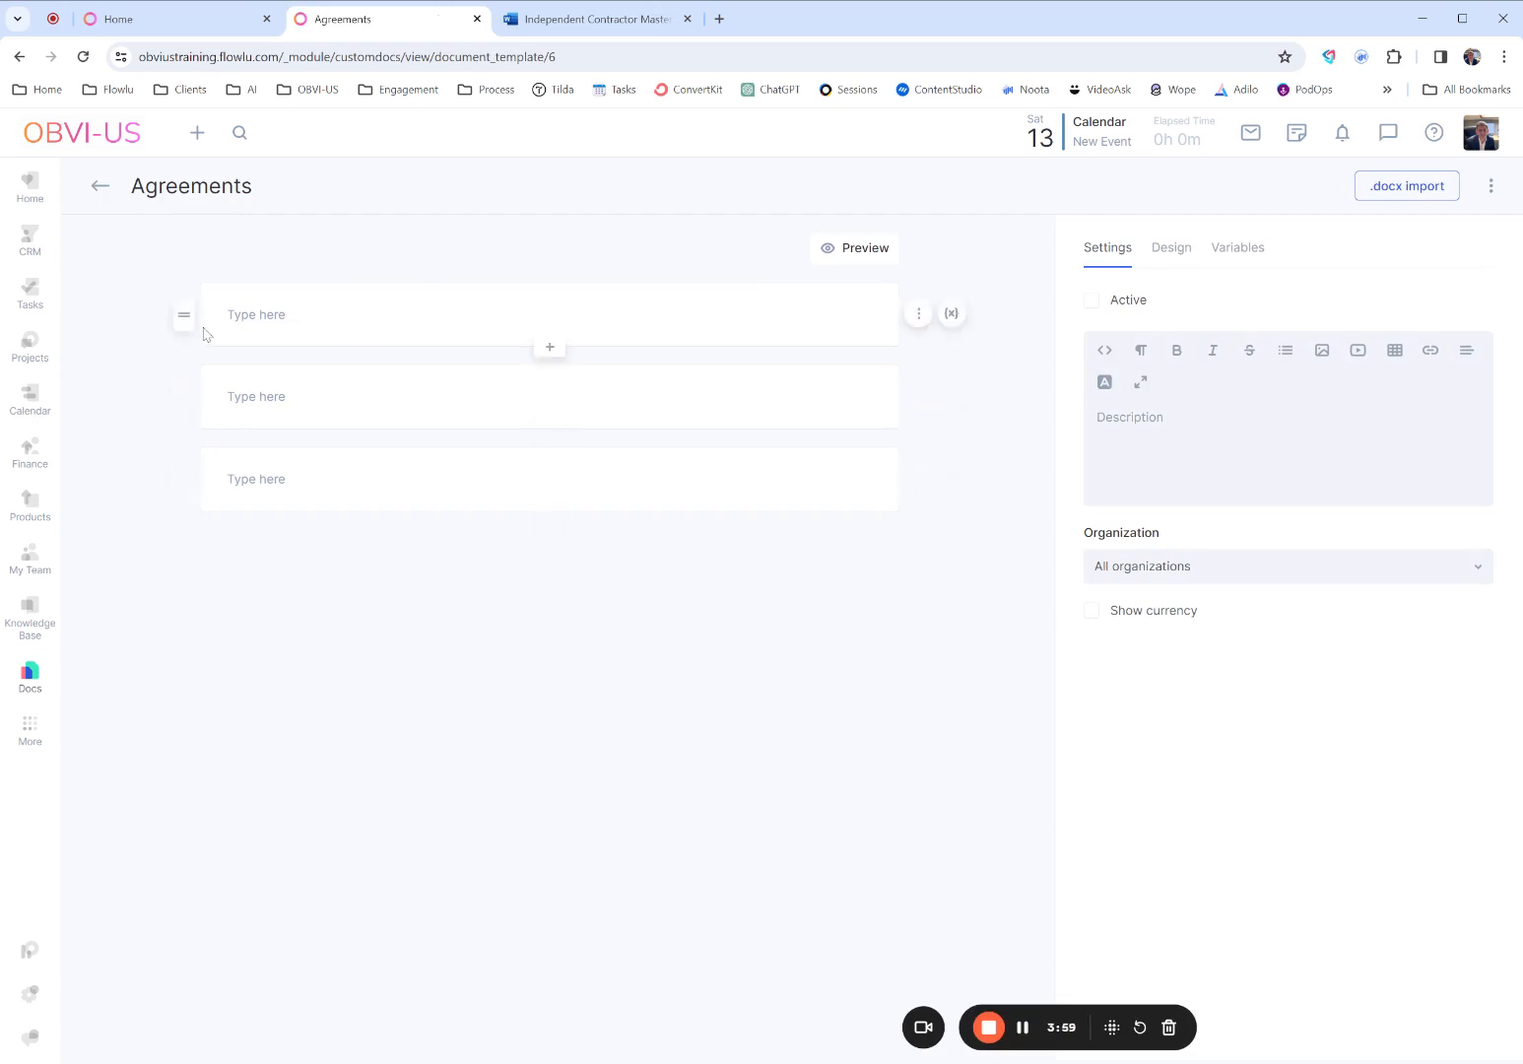
- Examine the first block's text format options and its active block design settings
left_click(330, 323)
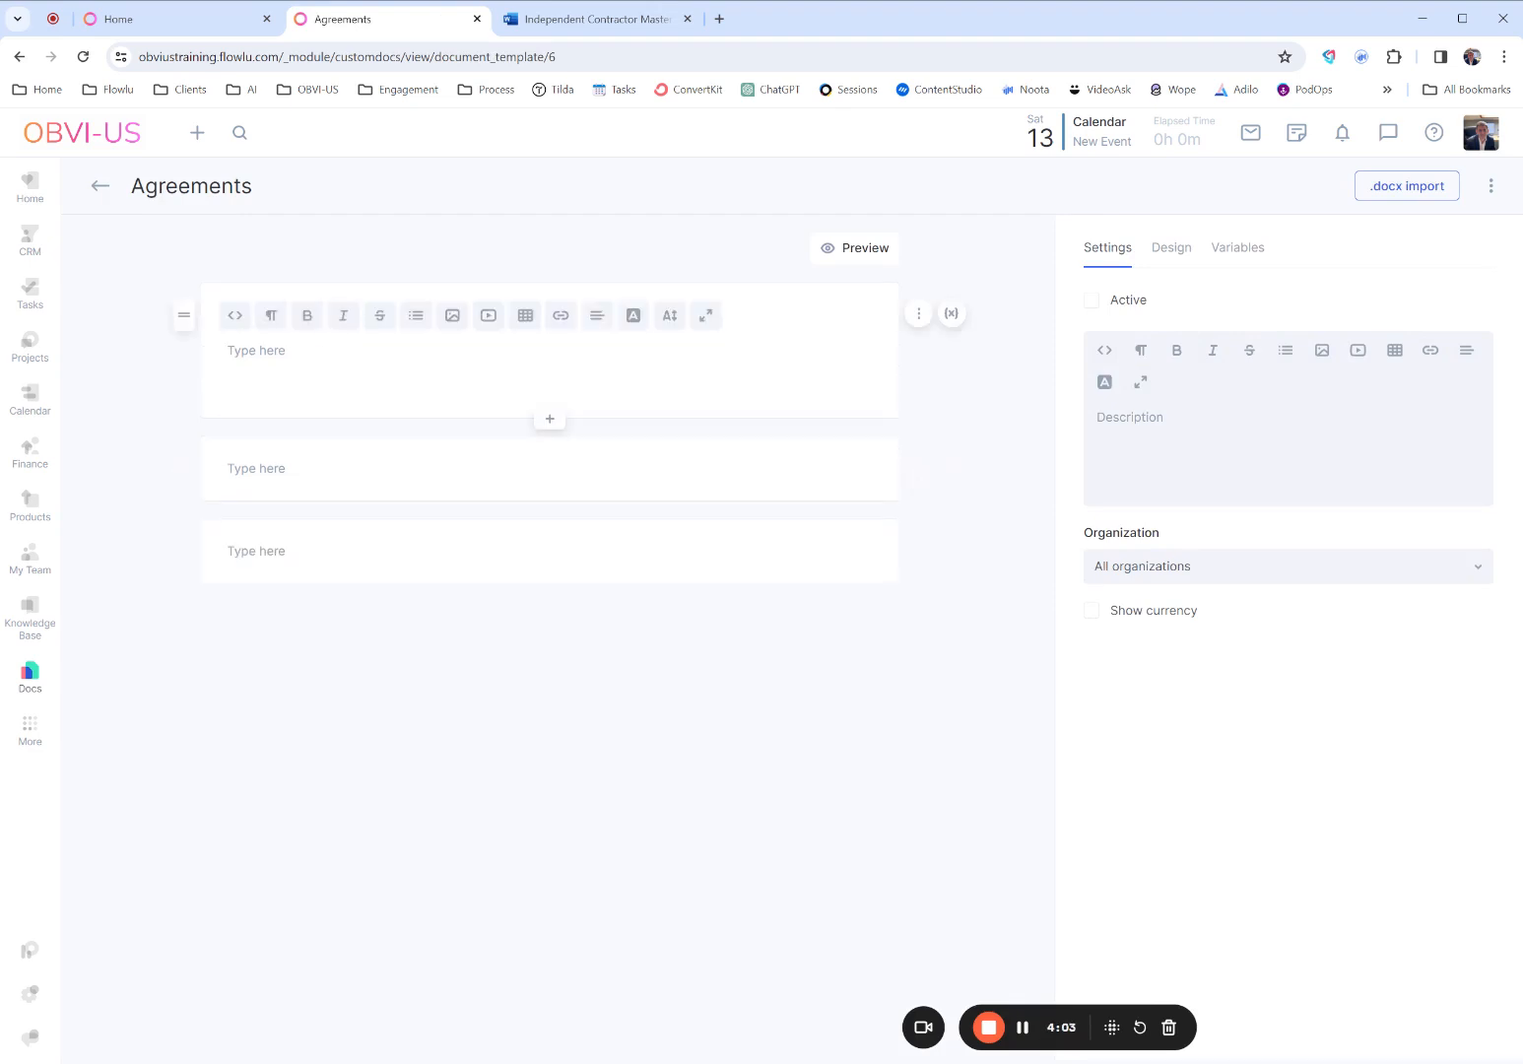
left_click(282, 326)
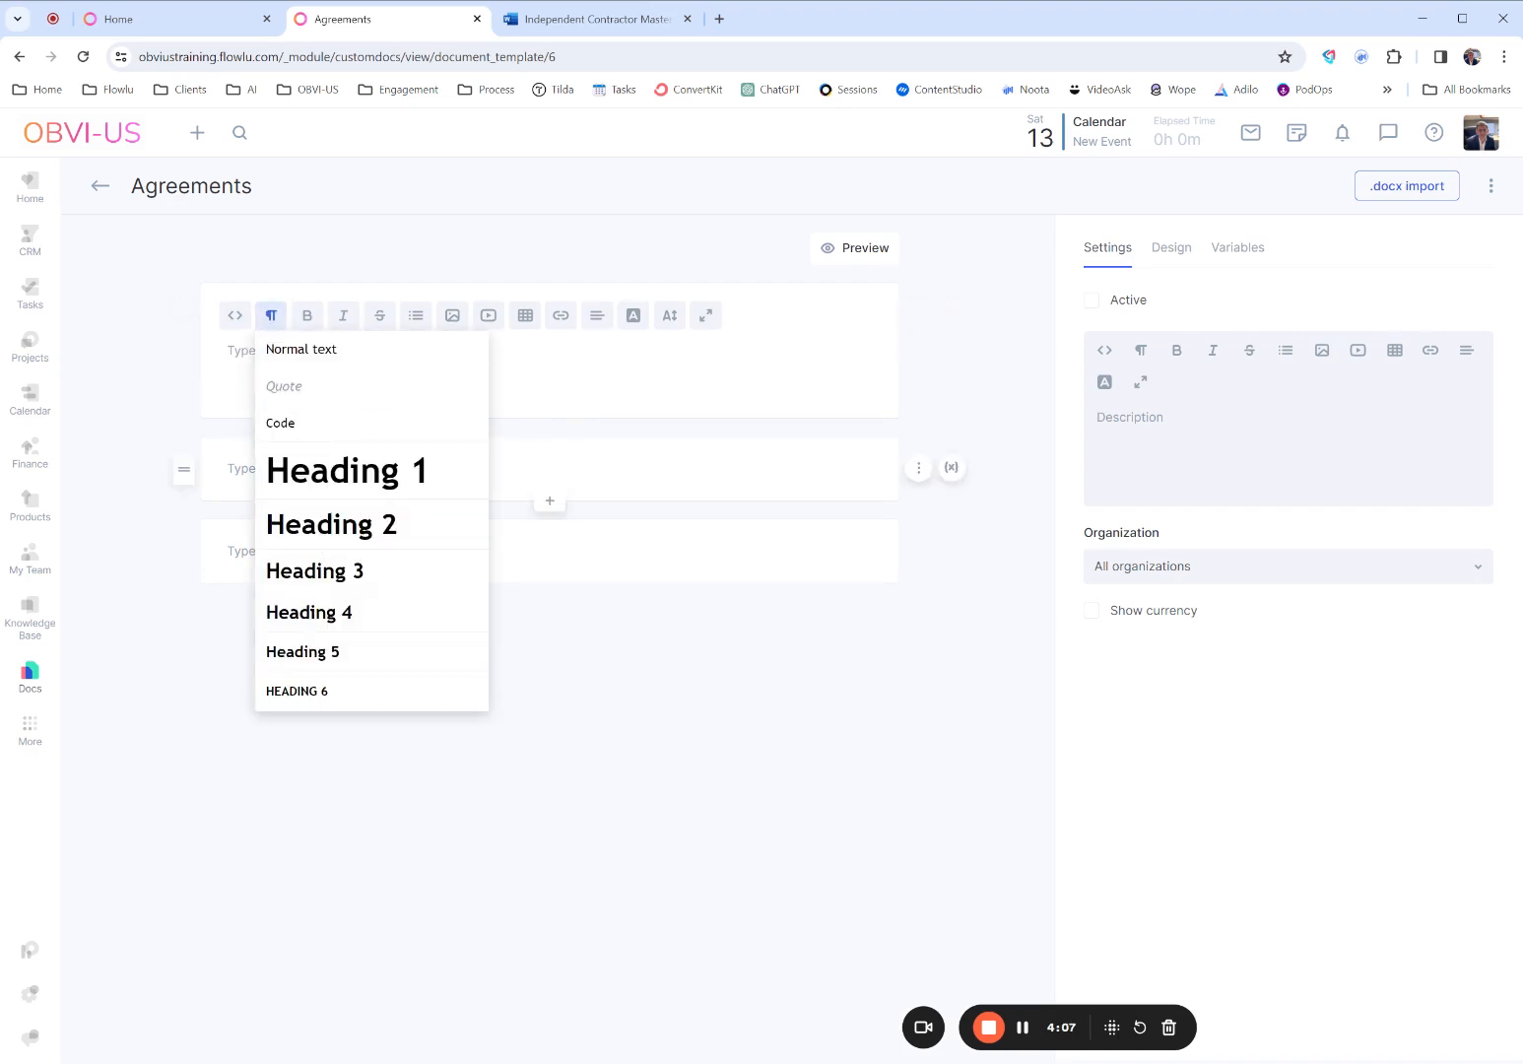
left_click(540, 373)
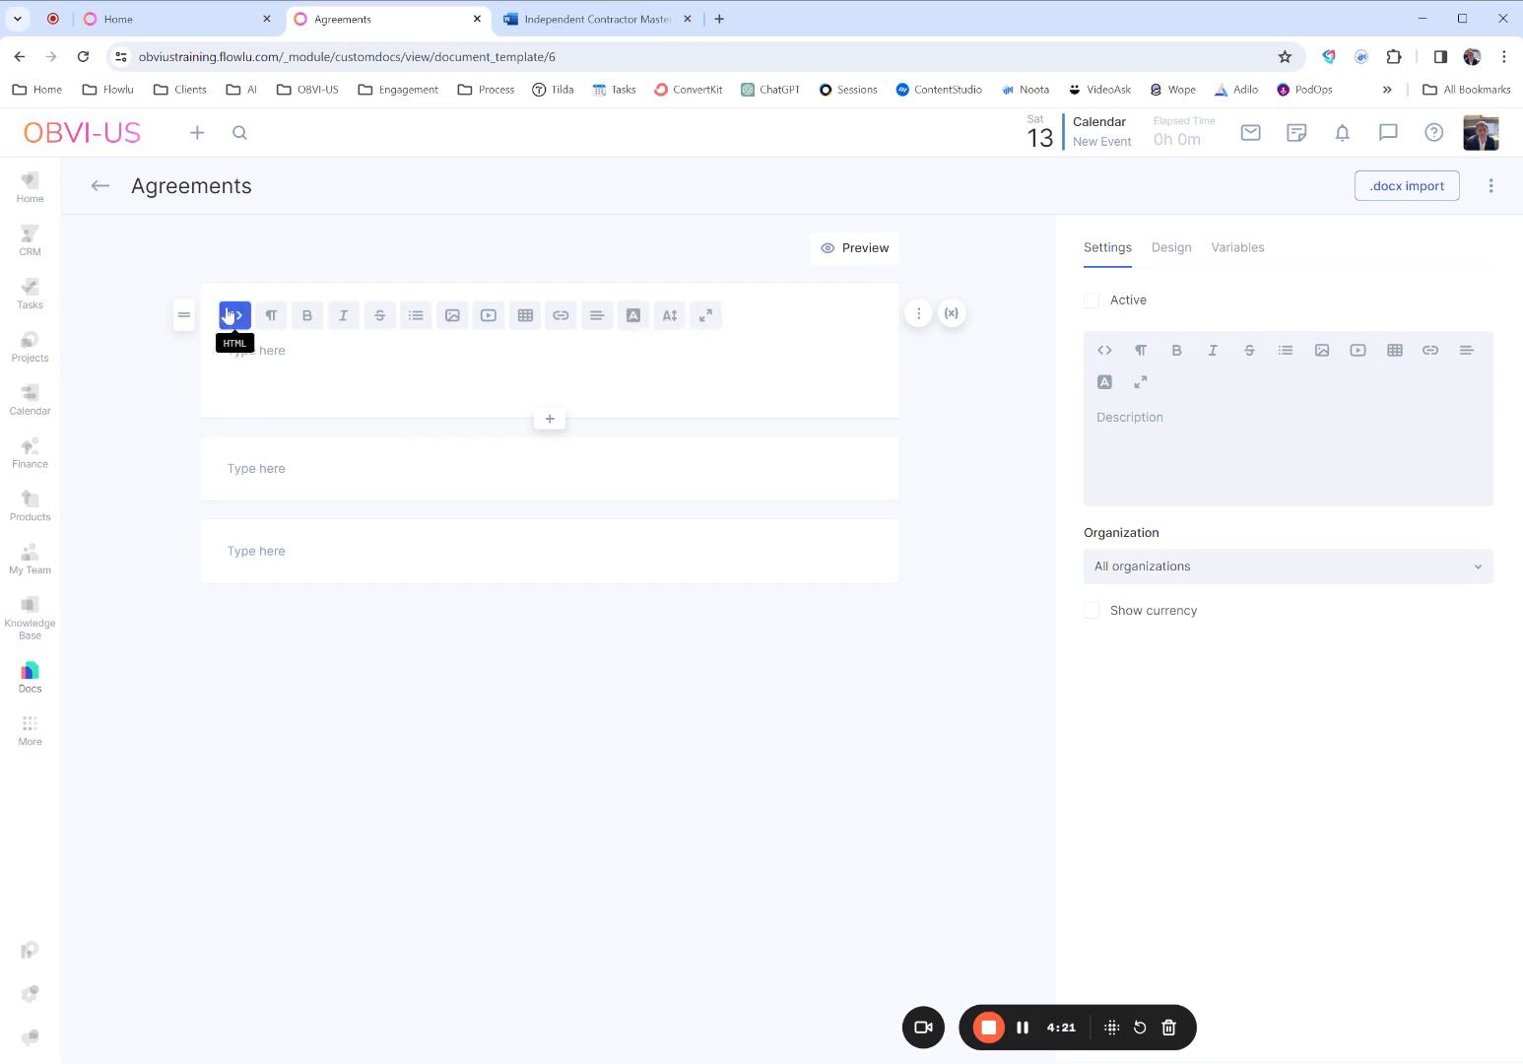
mouse_move(184, 325)
left_mouse_down()
mouse_move(178, 517)
mouse_move(177, 304)
left_mouse_up()
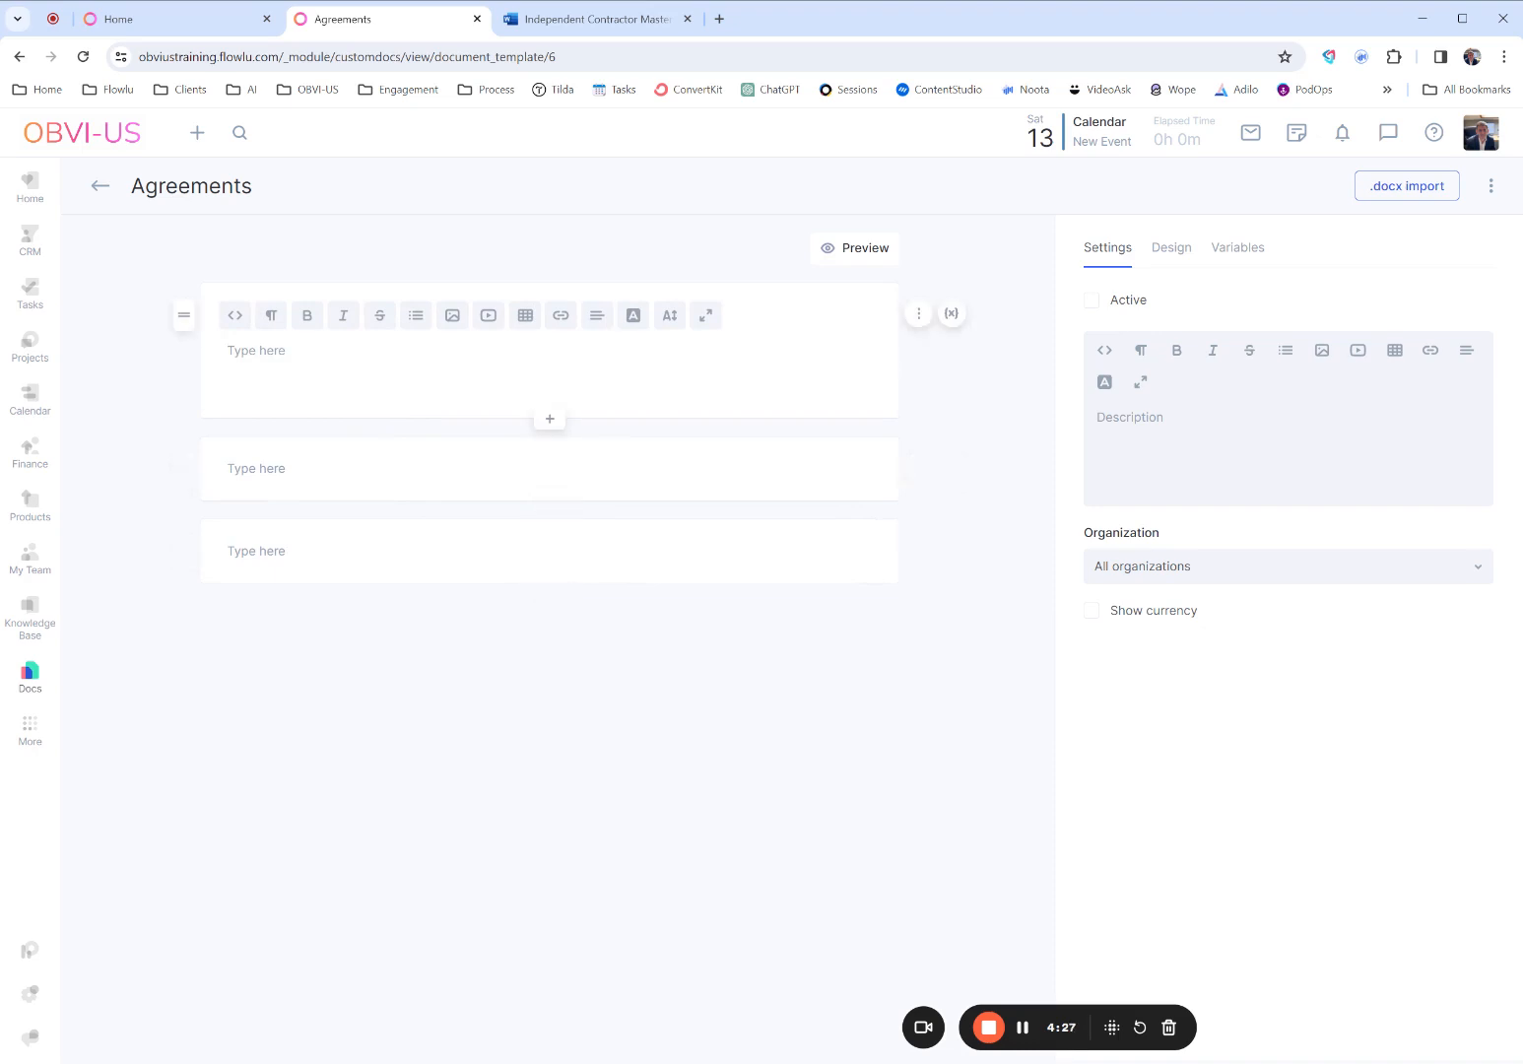
left_click(919, 315)
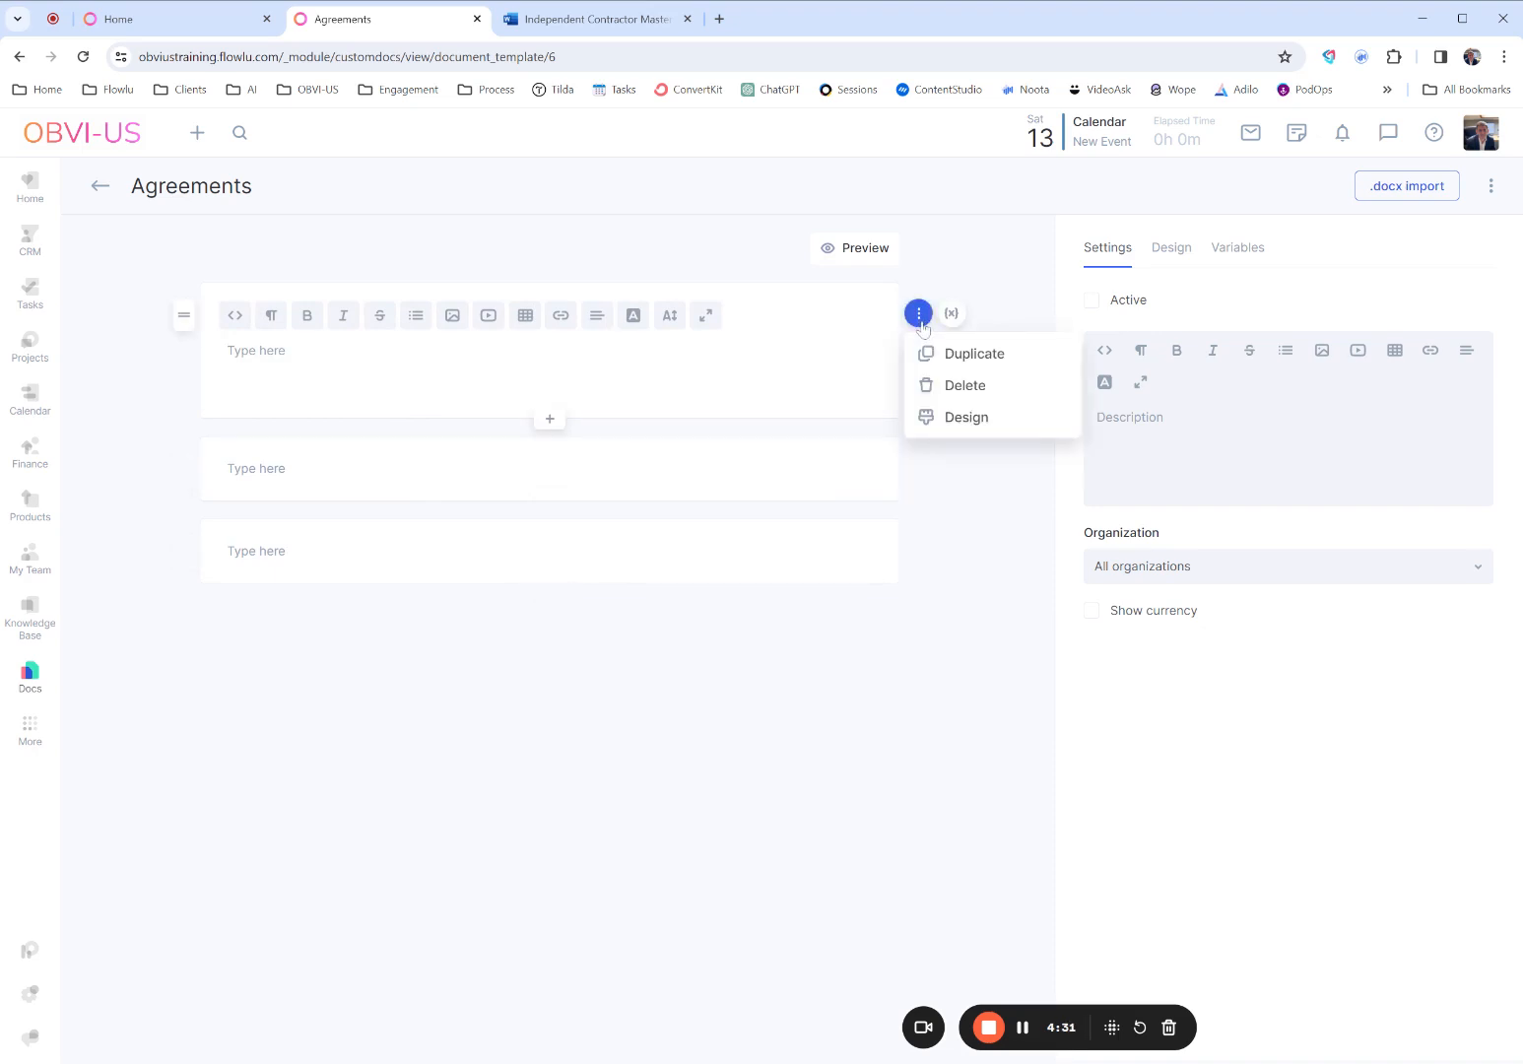
left_click(953, 419)
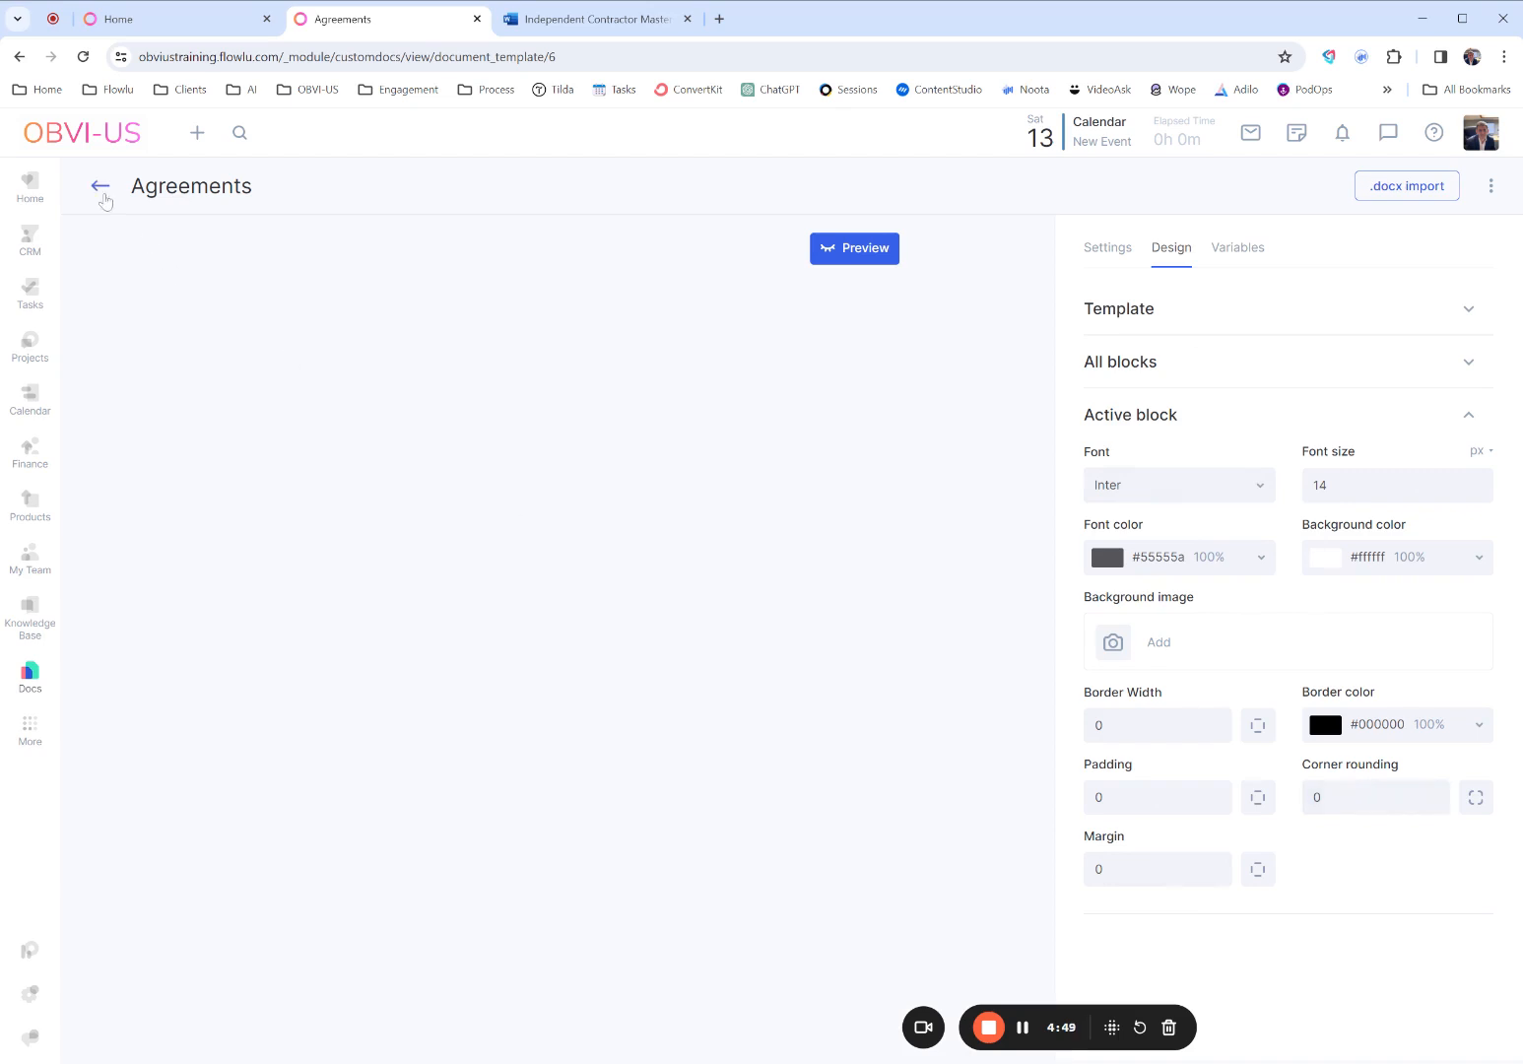
- Go back to the template list, reopen the Agreements template and show its settings
left_click(101, 192)
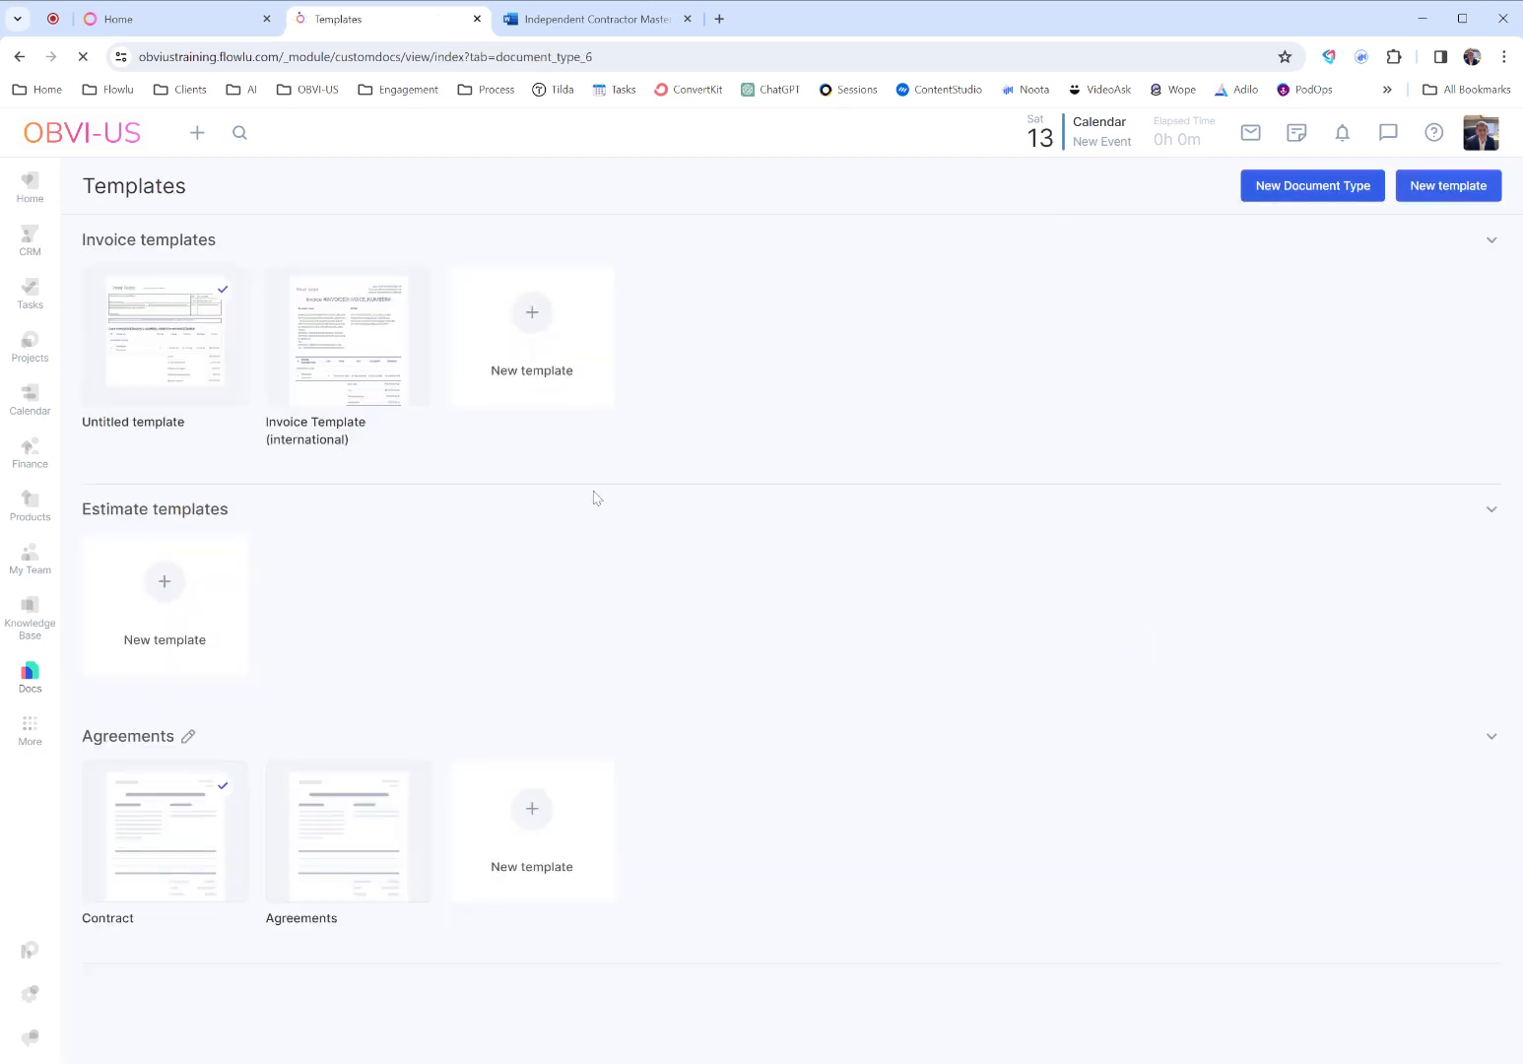
mouse_move(366, 879)
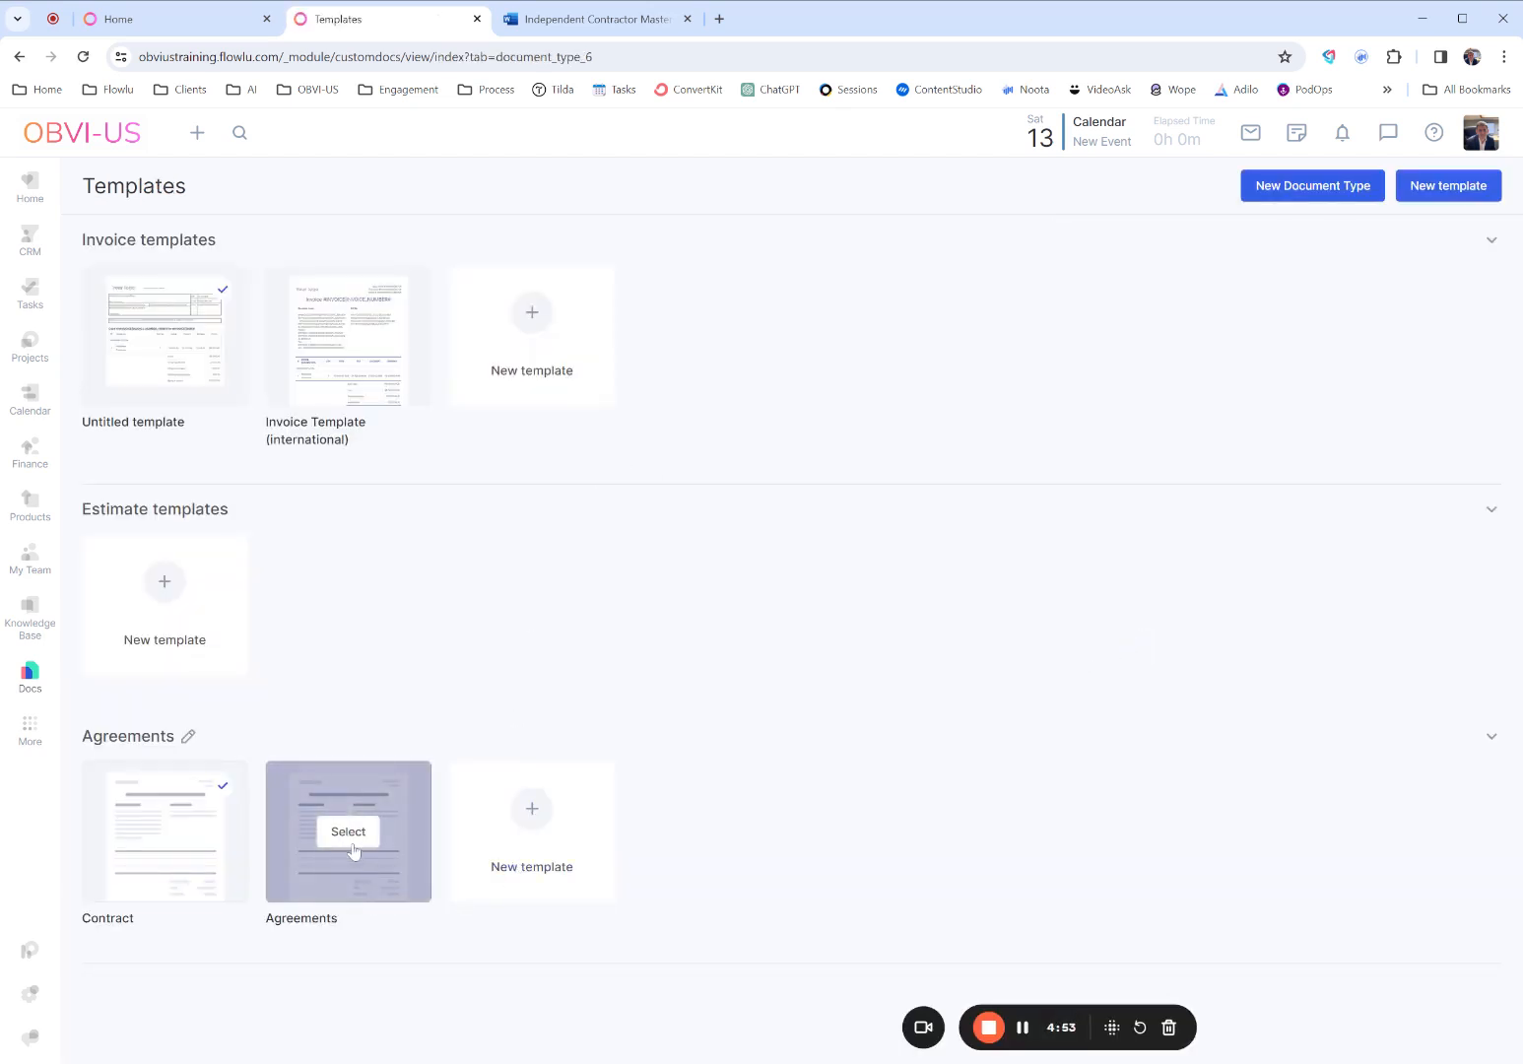
left_click(351, 844)
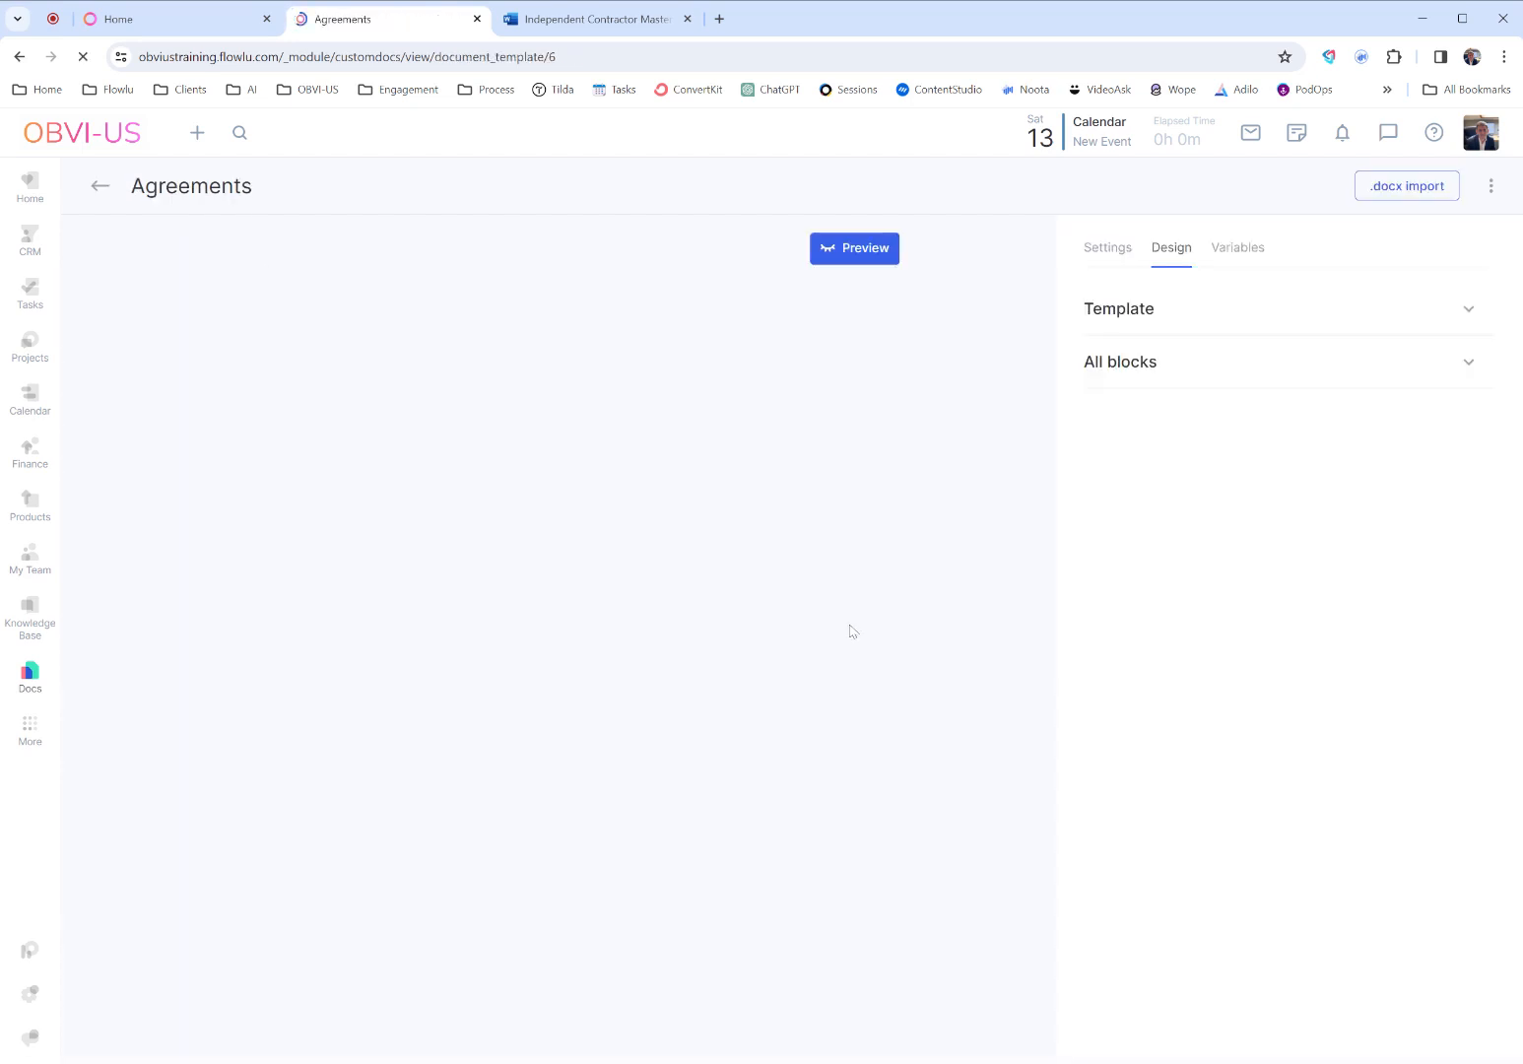
left_click(1099, 255)
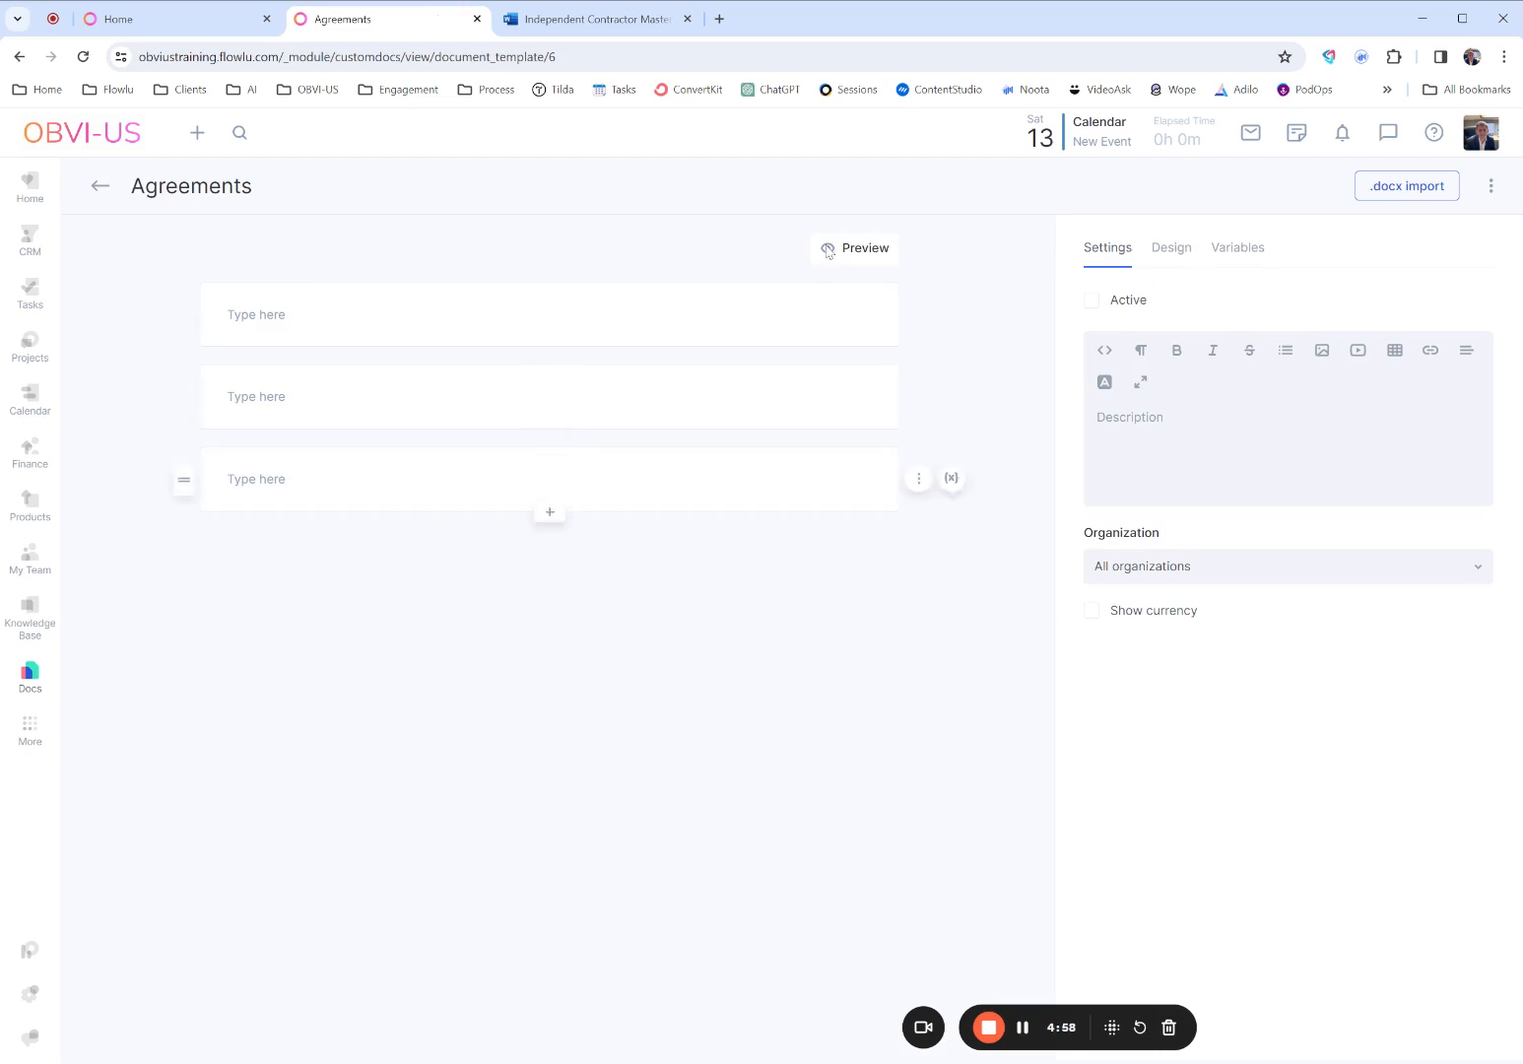
- Enter "Contractor" as the template description and choose All organizations as the organization
mouse_move(916, 316)
left_click(1226, 431)
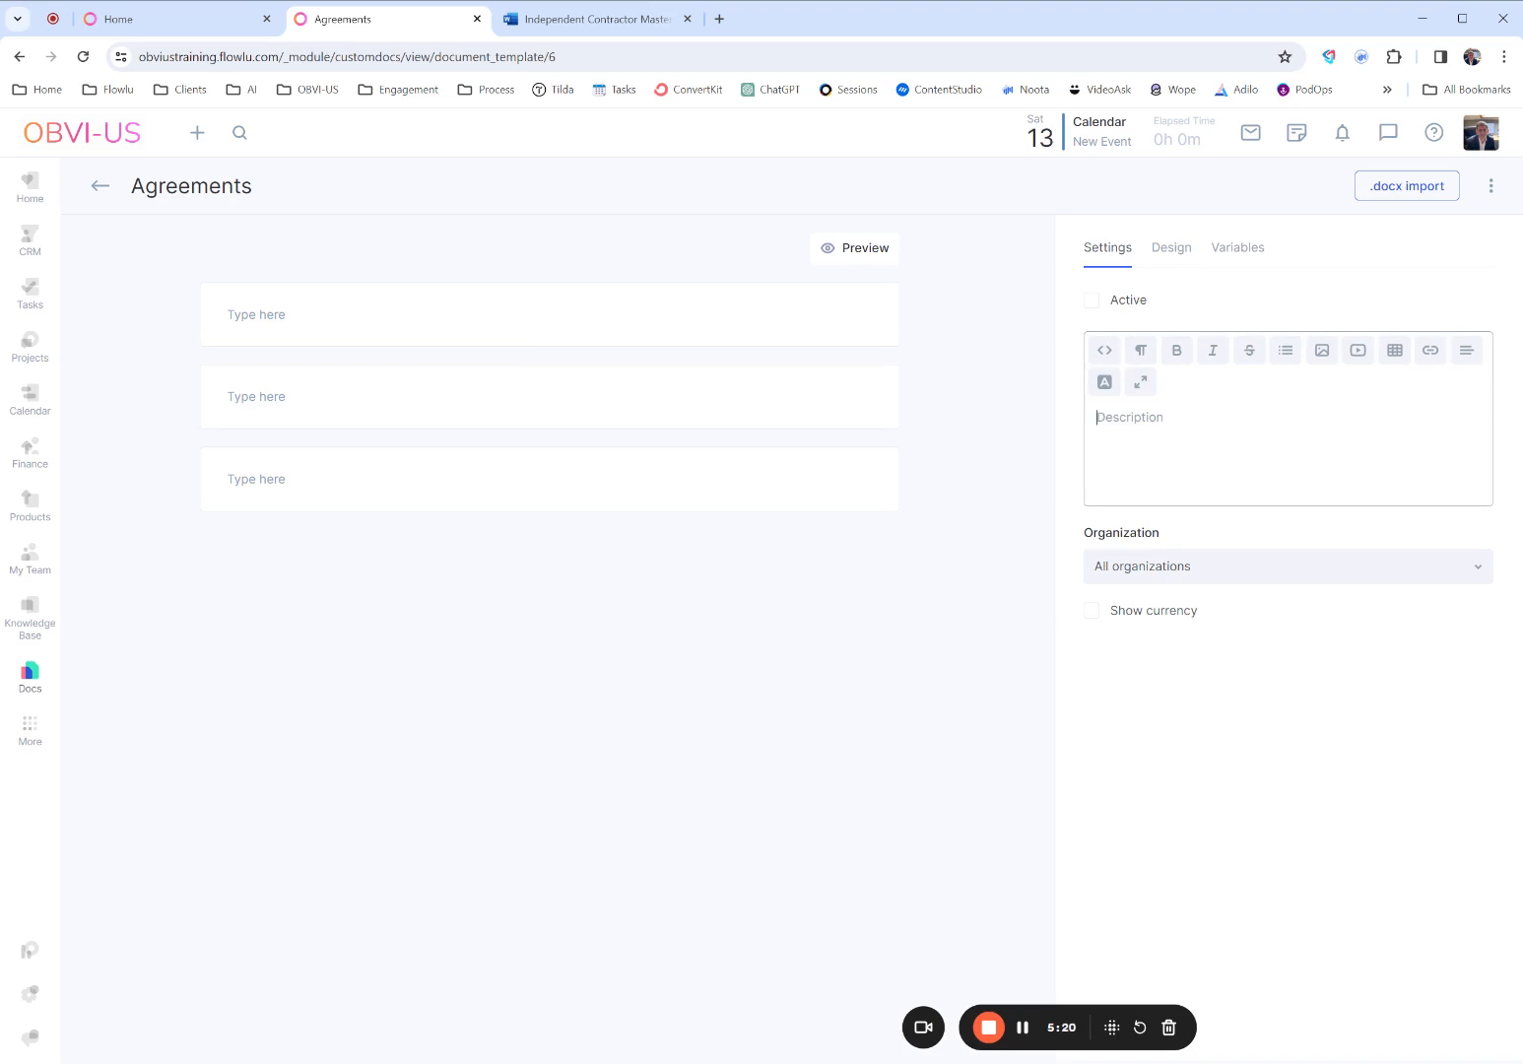
type("Contractor")
left_click(1219, 581)
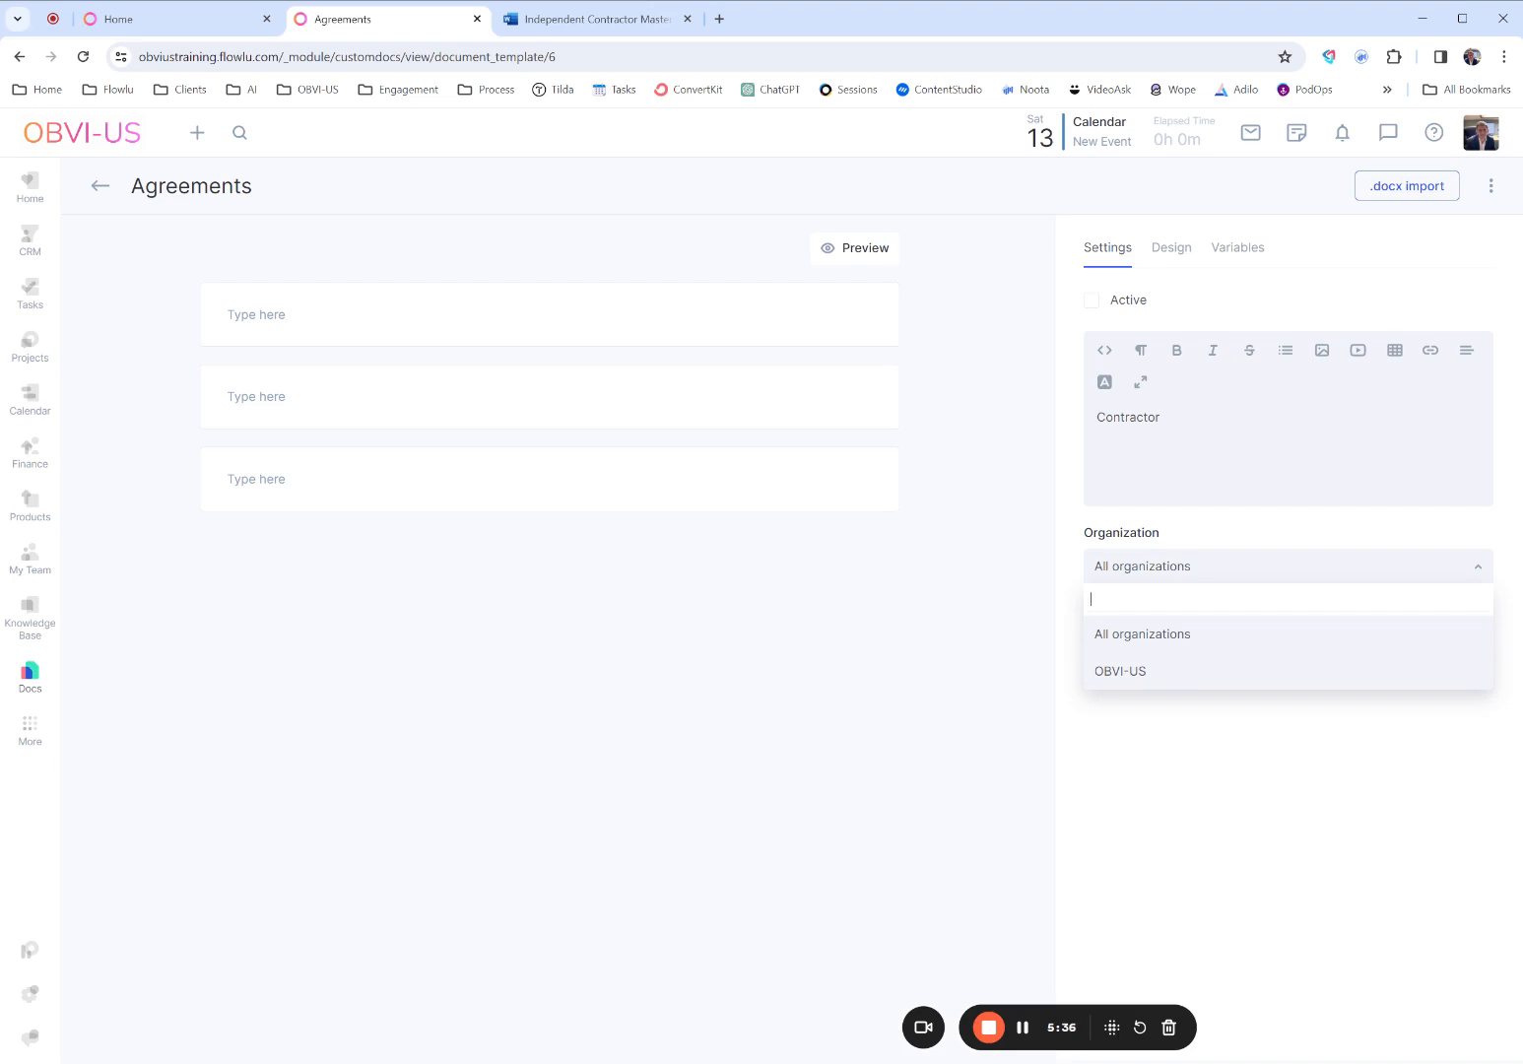
left_click(1159, 648)
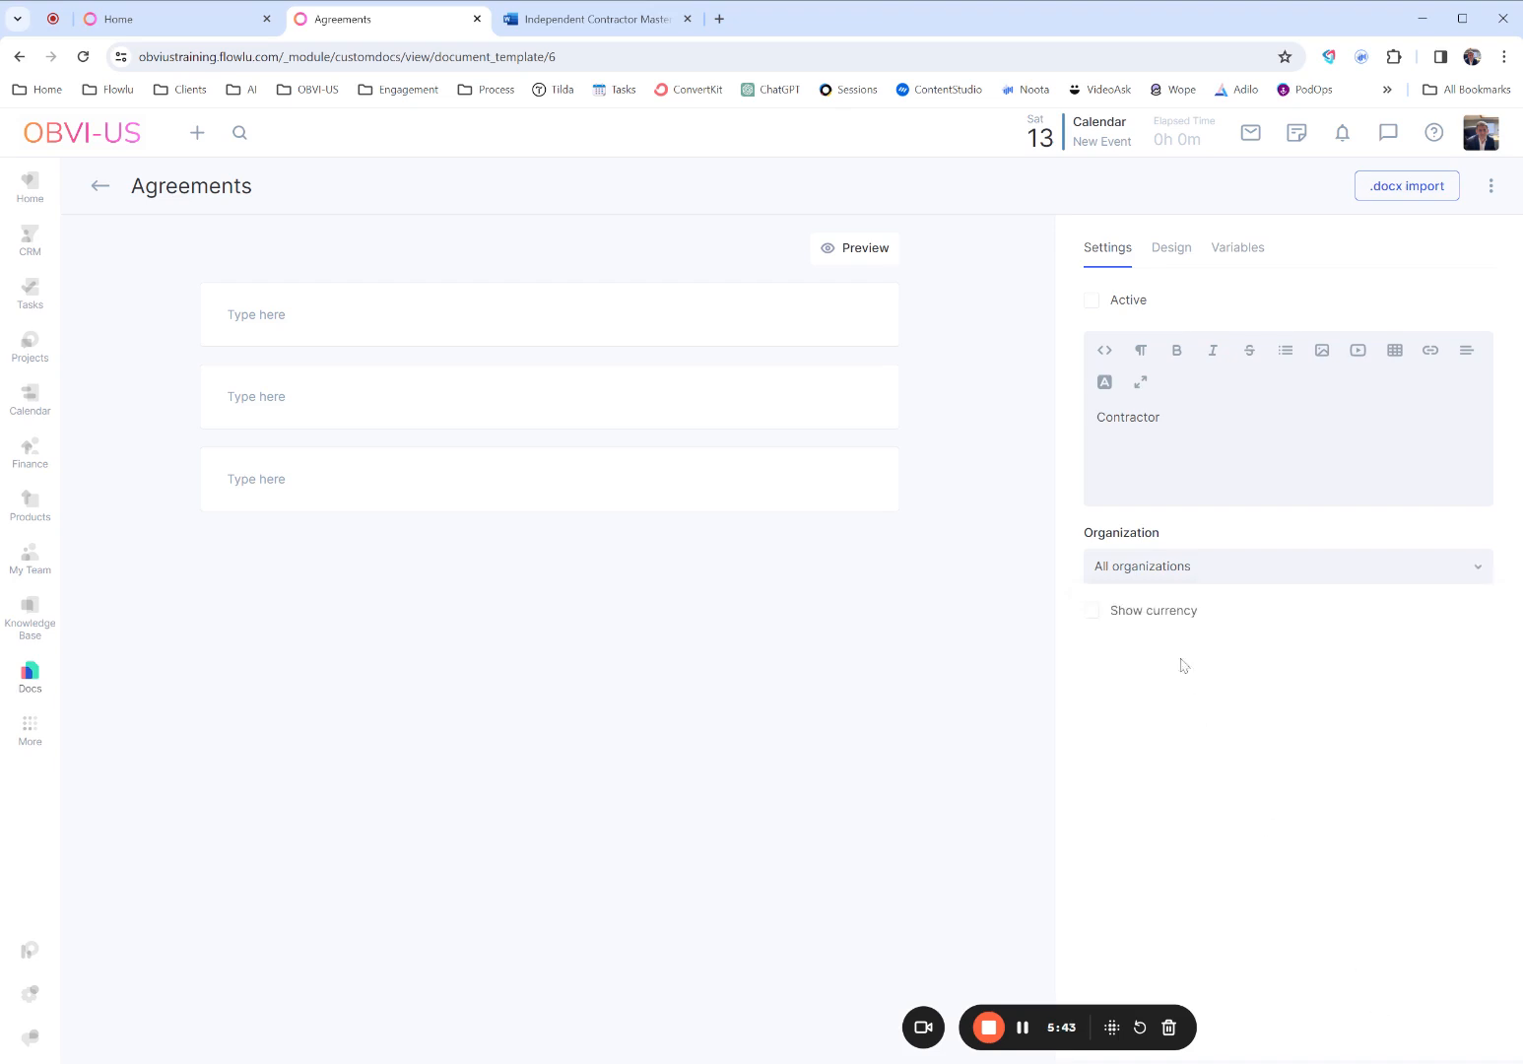
left_click(1166, 617)
left_click(1113, 652)
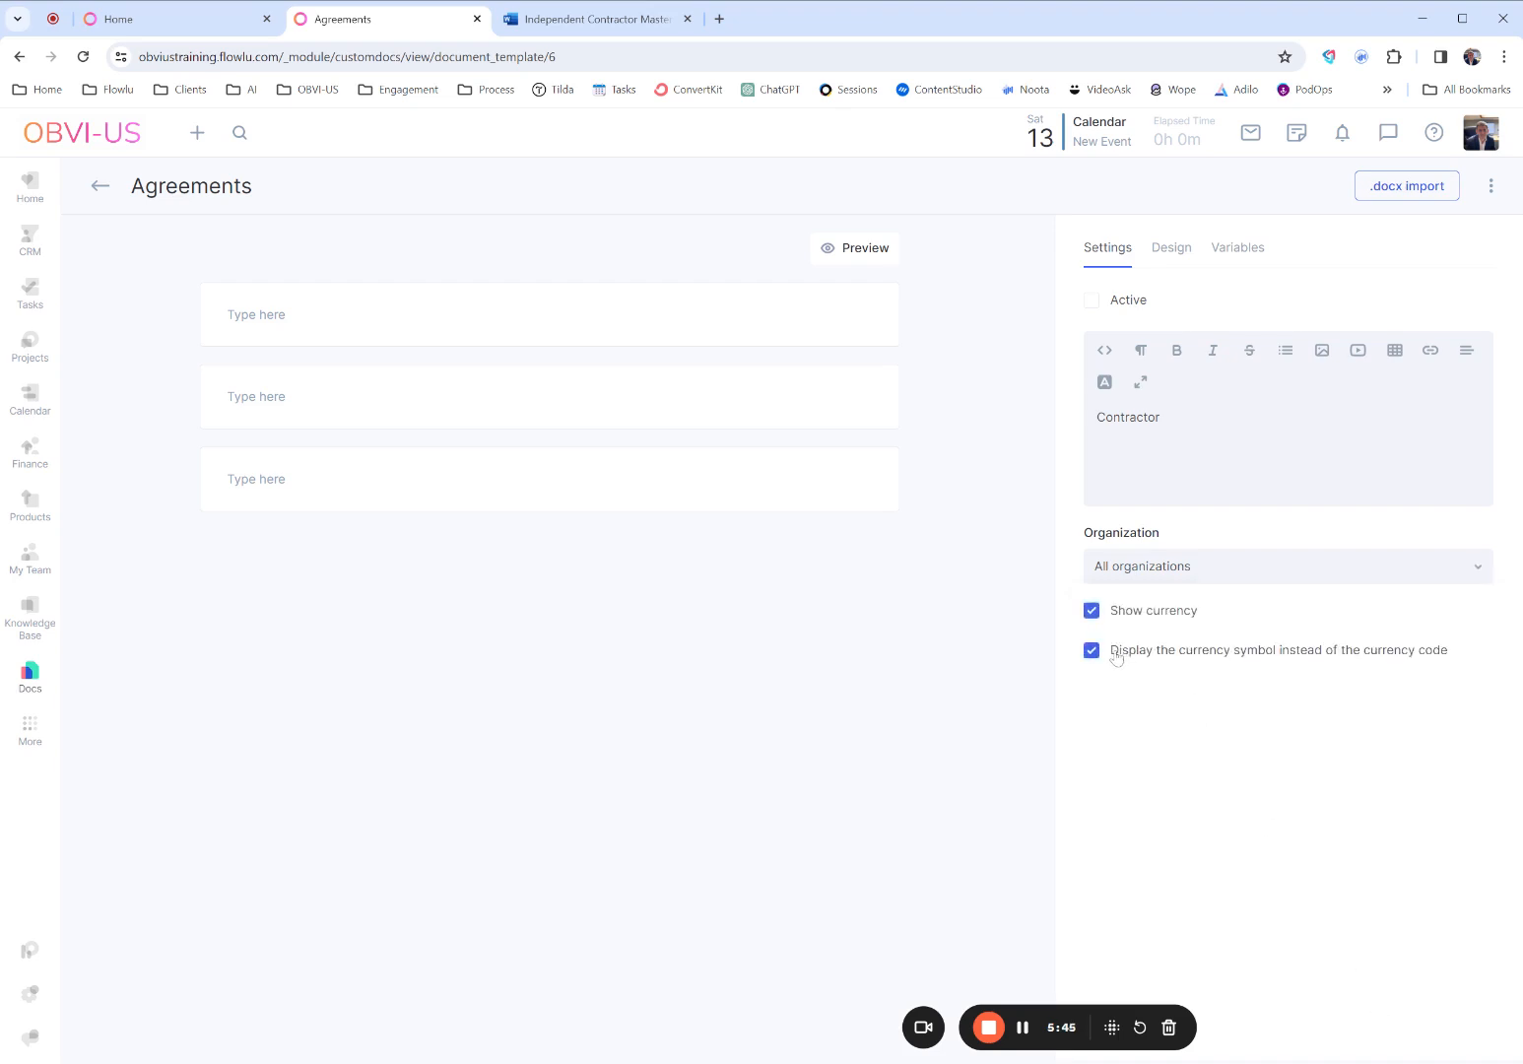
left_click(1096, 615)
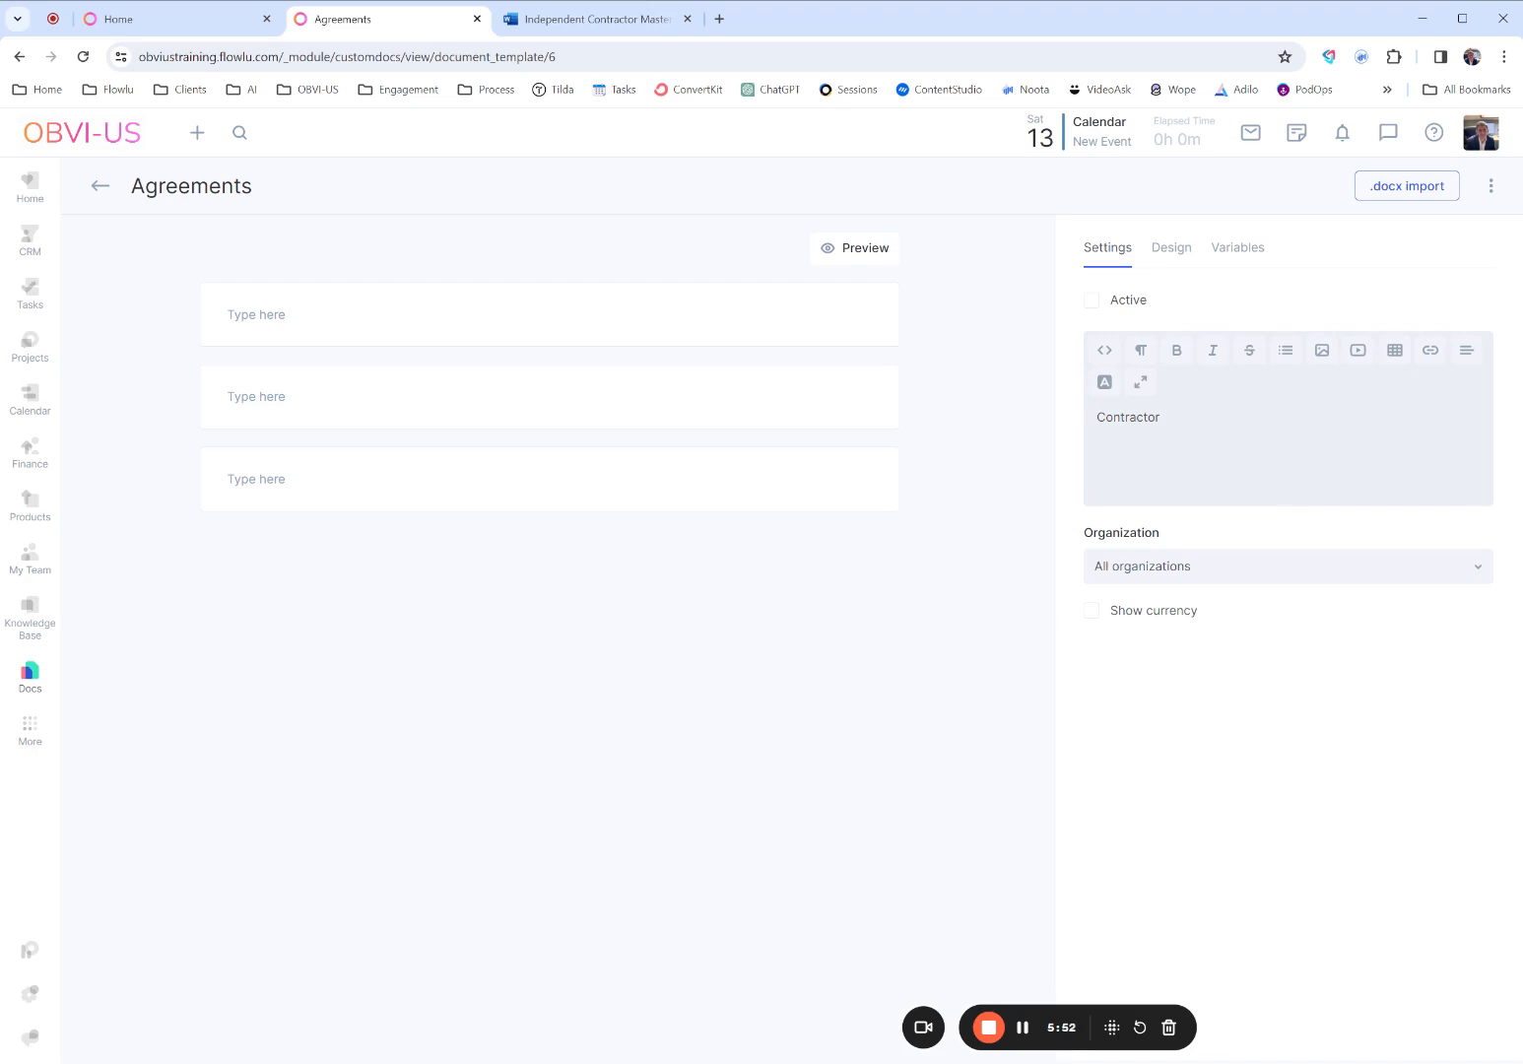
- Review the available design settings for the template and for all blocks
left_click(1183, 266)
left_click(1134, 331)
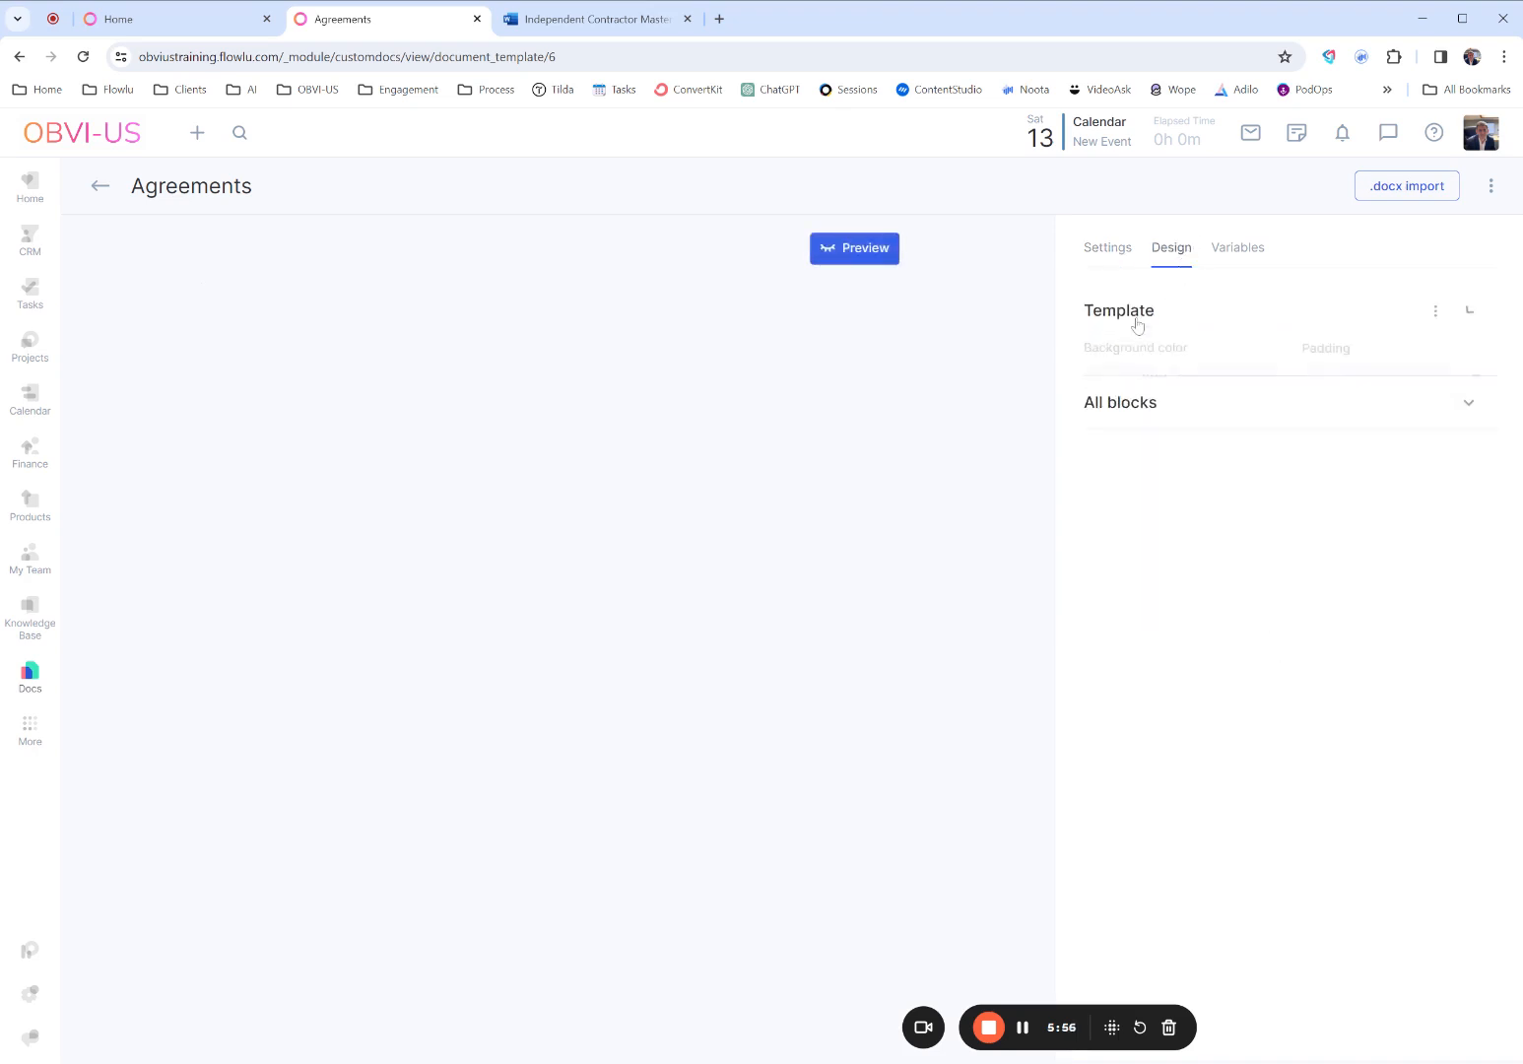
left_click(1139, 326)
left_click(1150, 365)
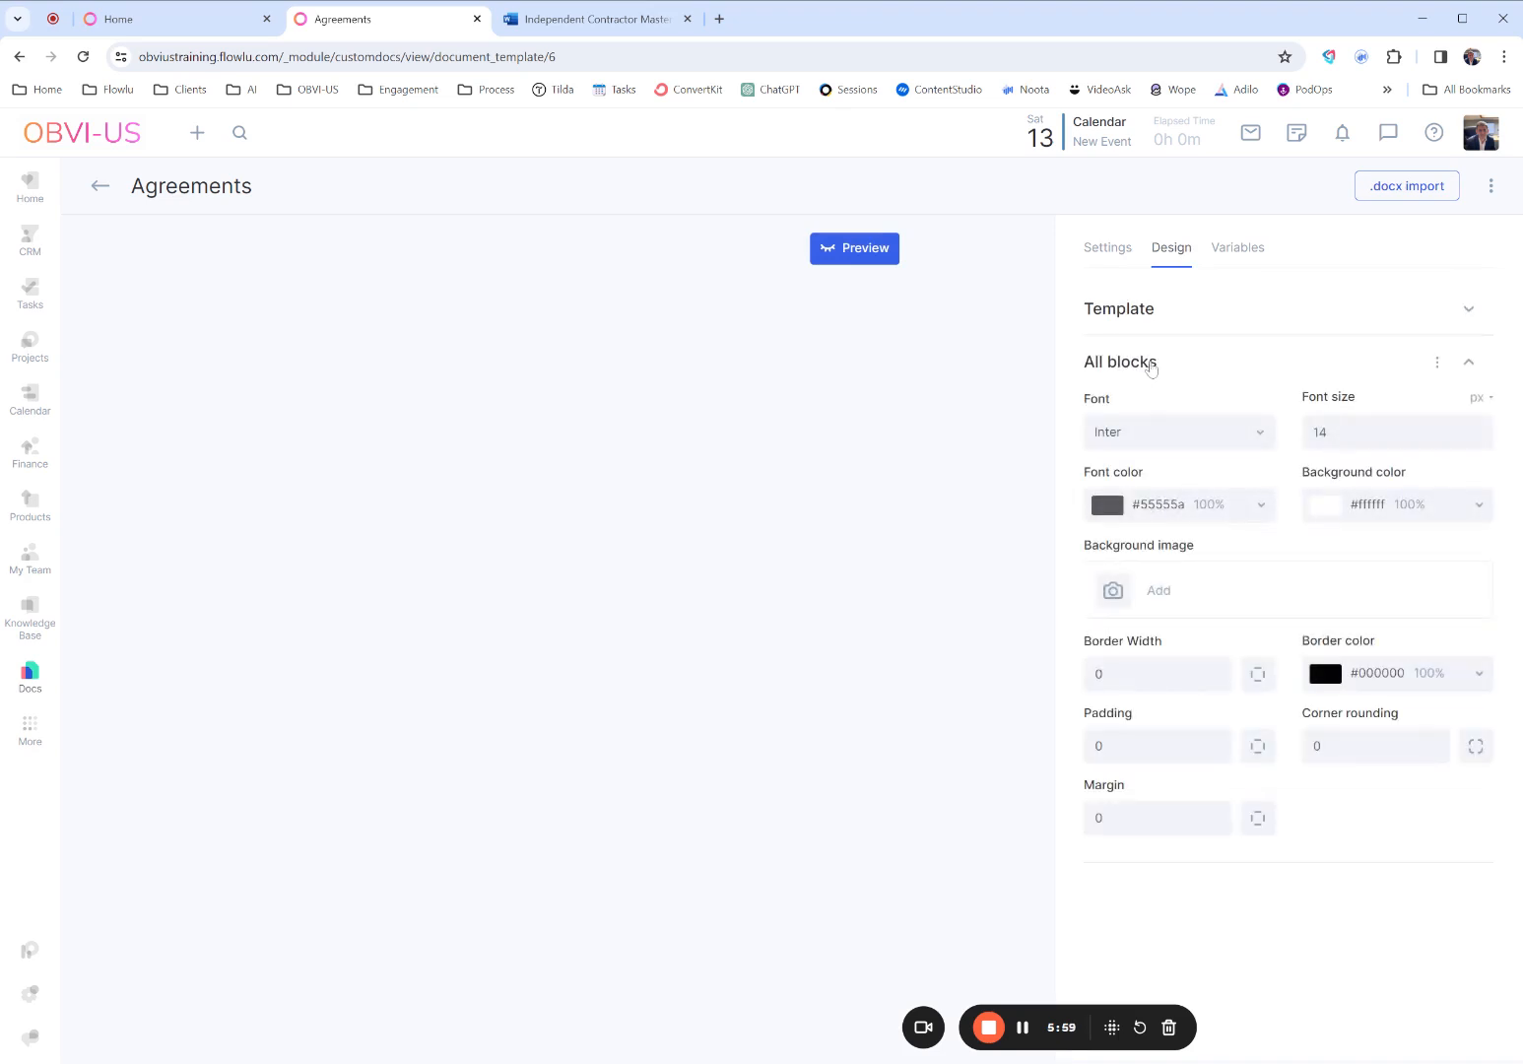
left_click(1149, 364)
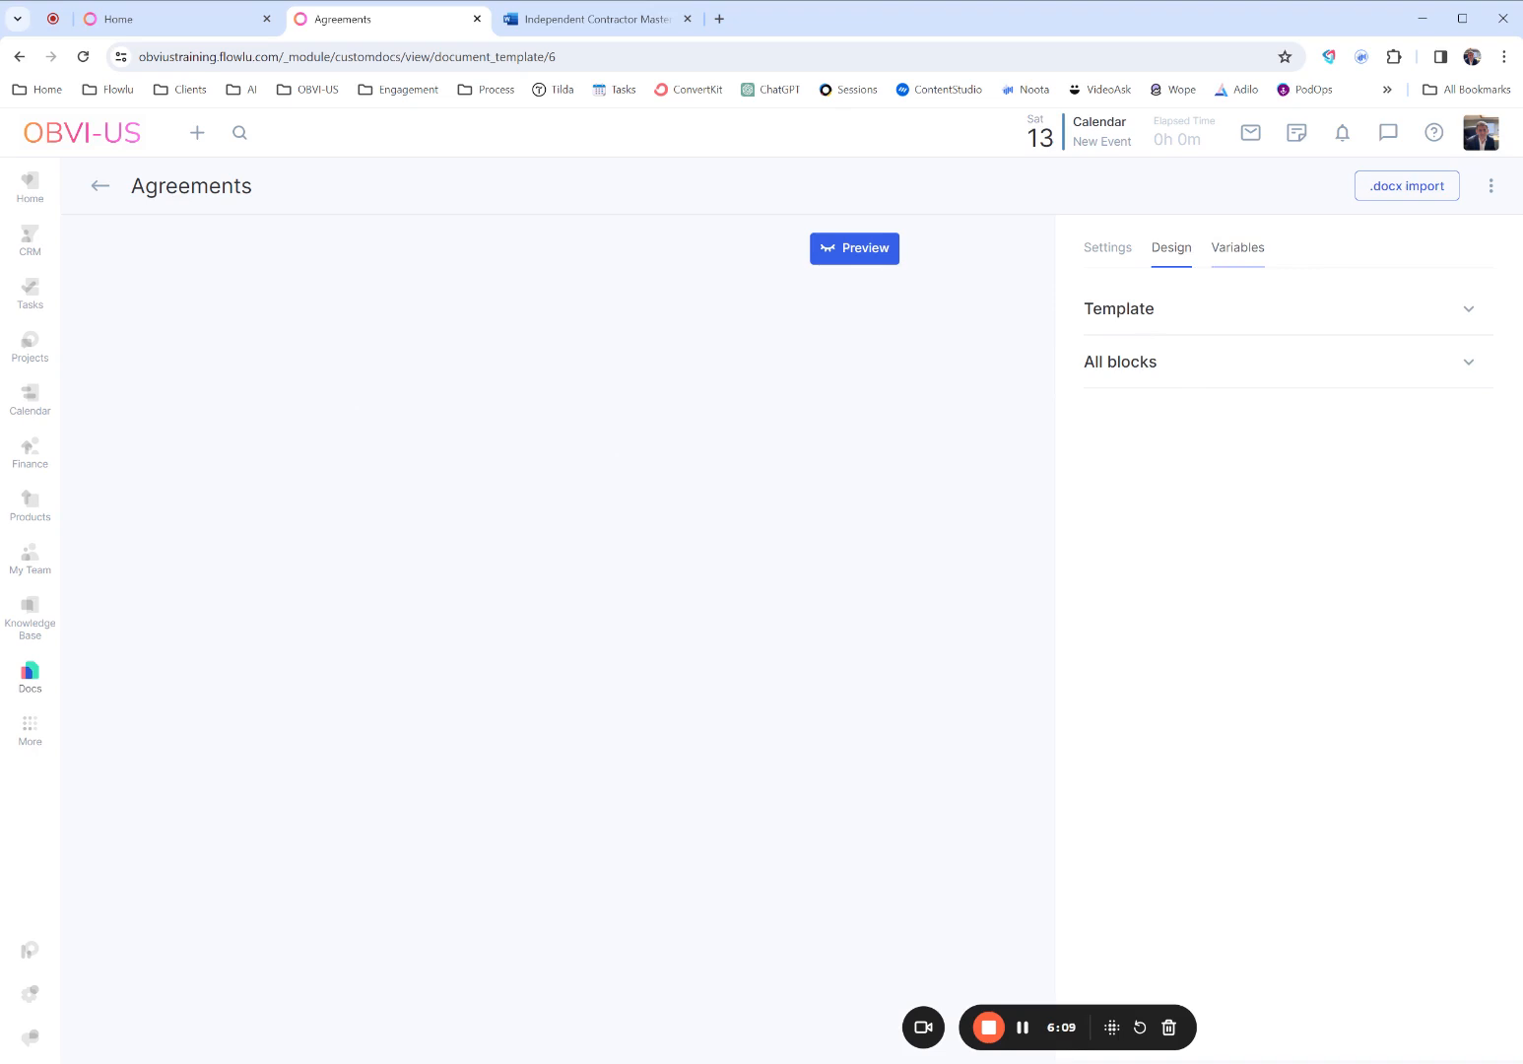
- Look through the general document variables available for the agreement template
left_click(1219, 254)
scroll(1260, 394, "down", 4)
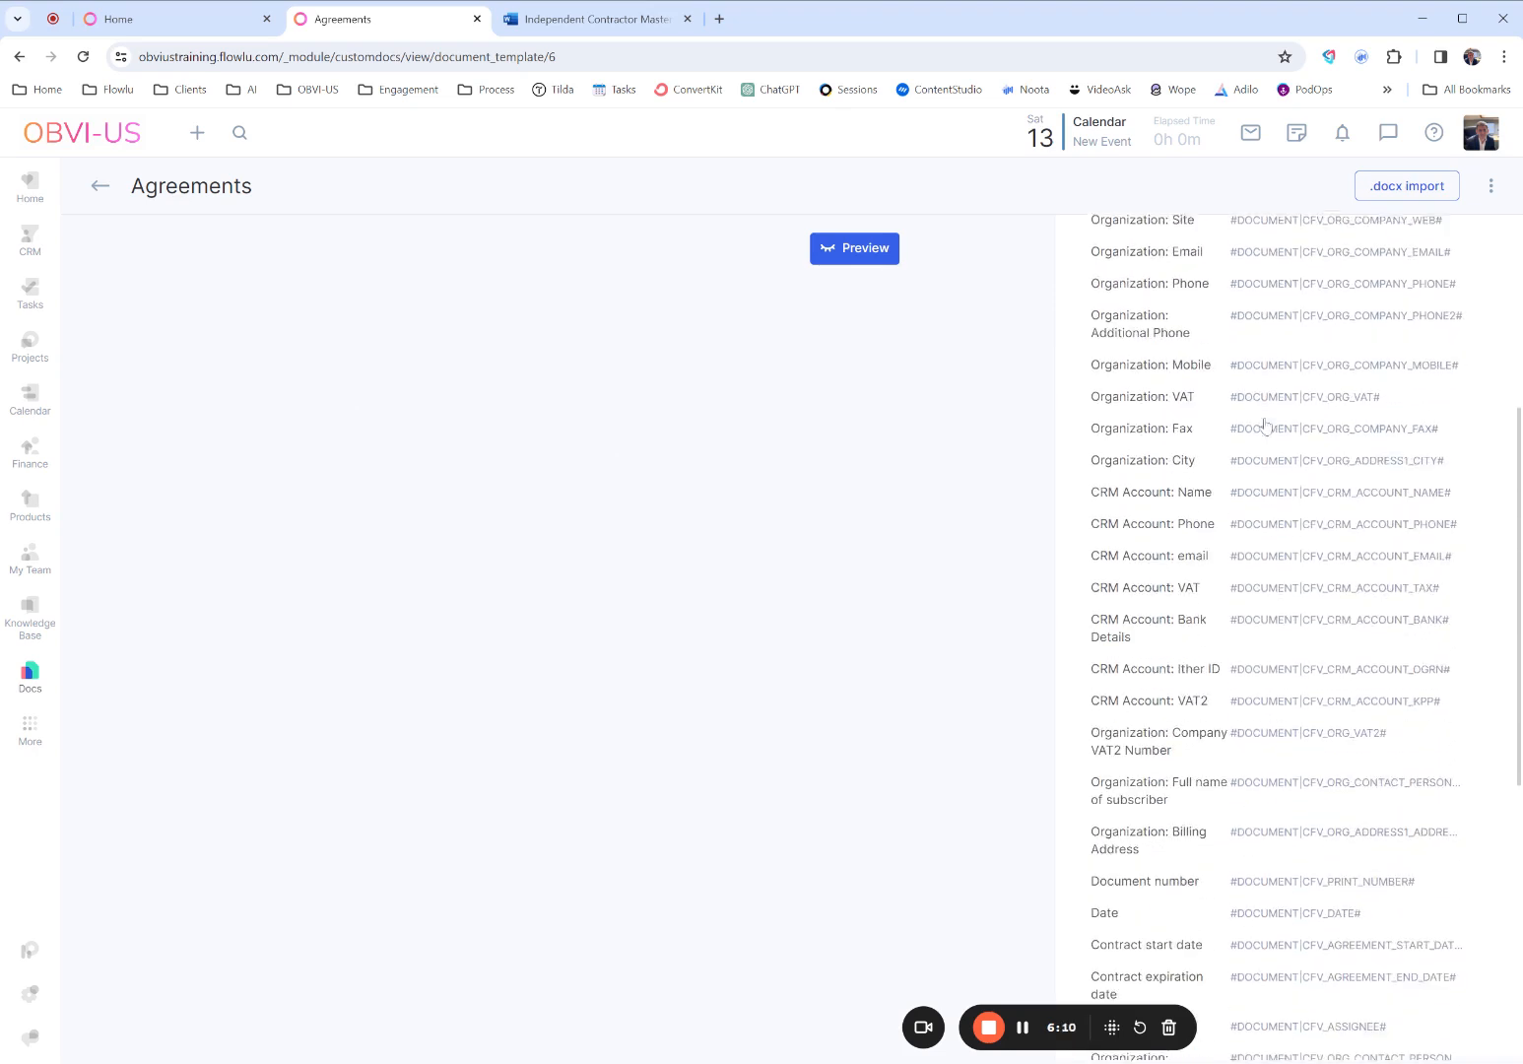
scroll(1266, 425, "down", 5)
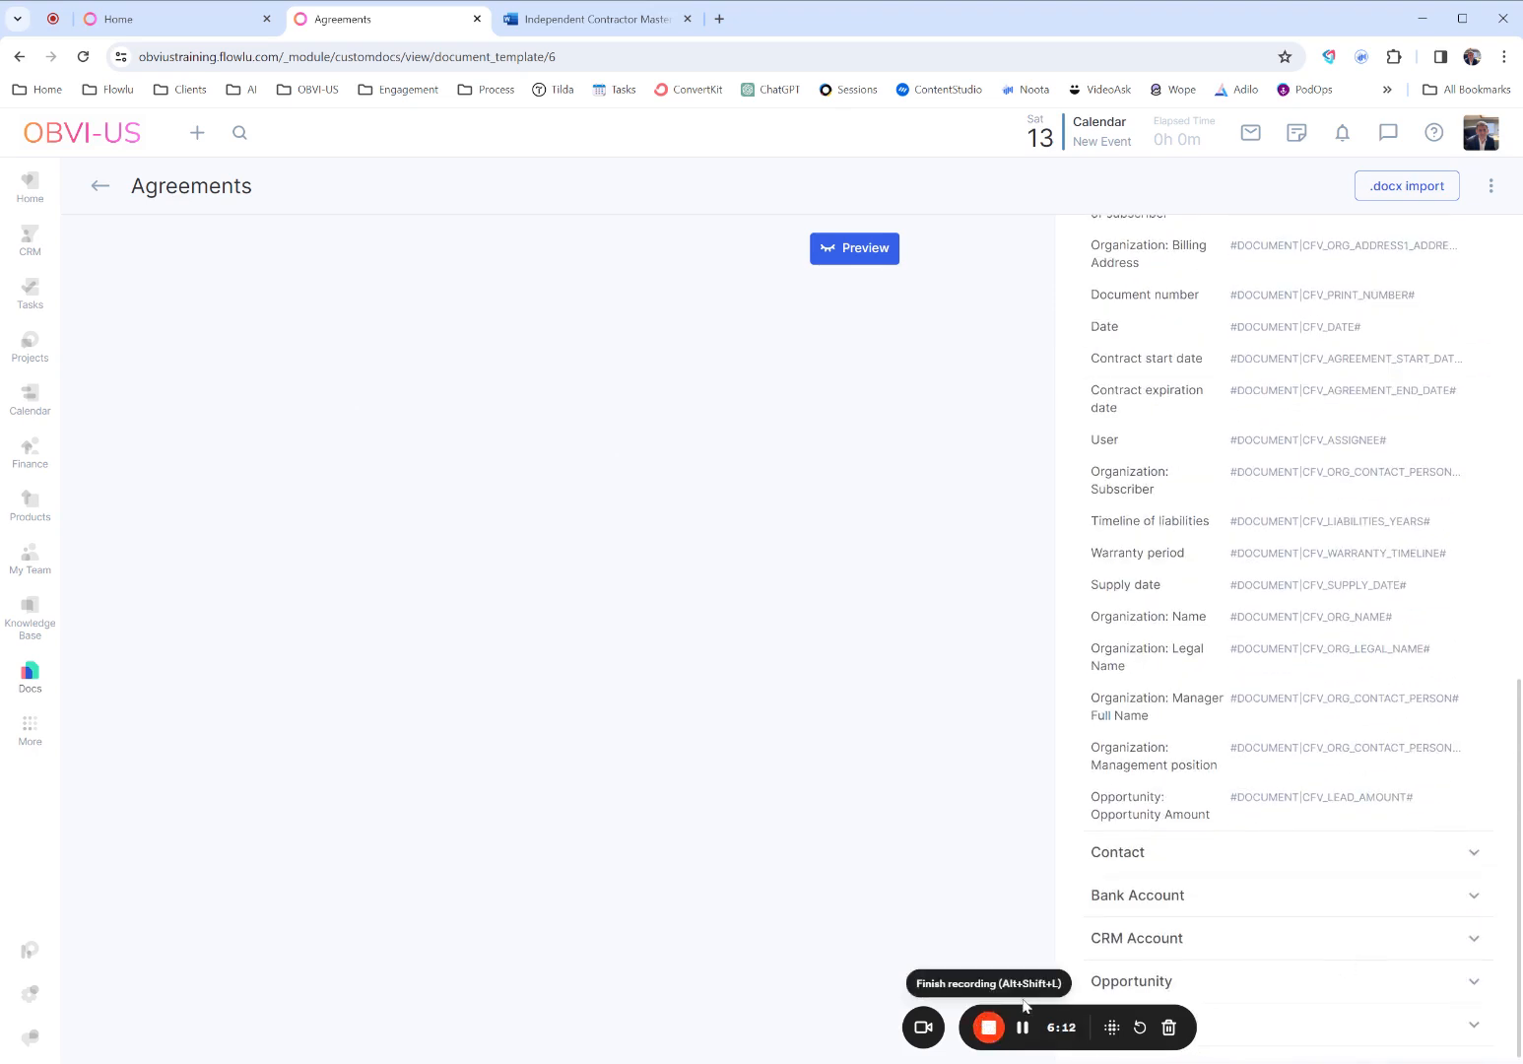
left_click_drag(1024, 1004, 269, 1014)
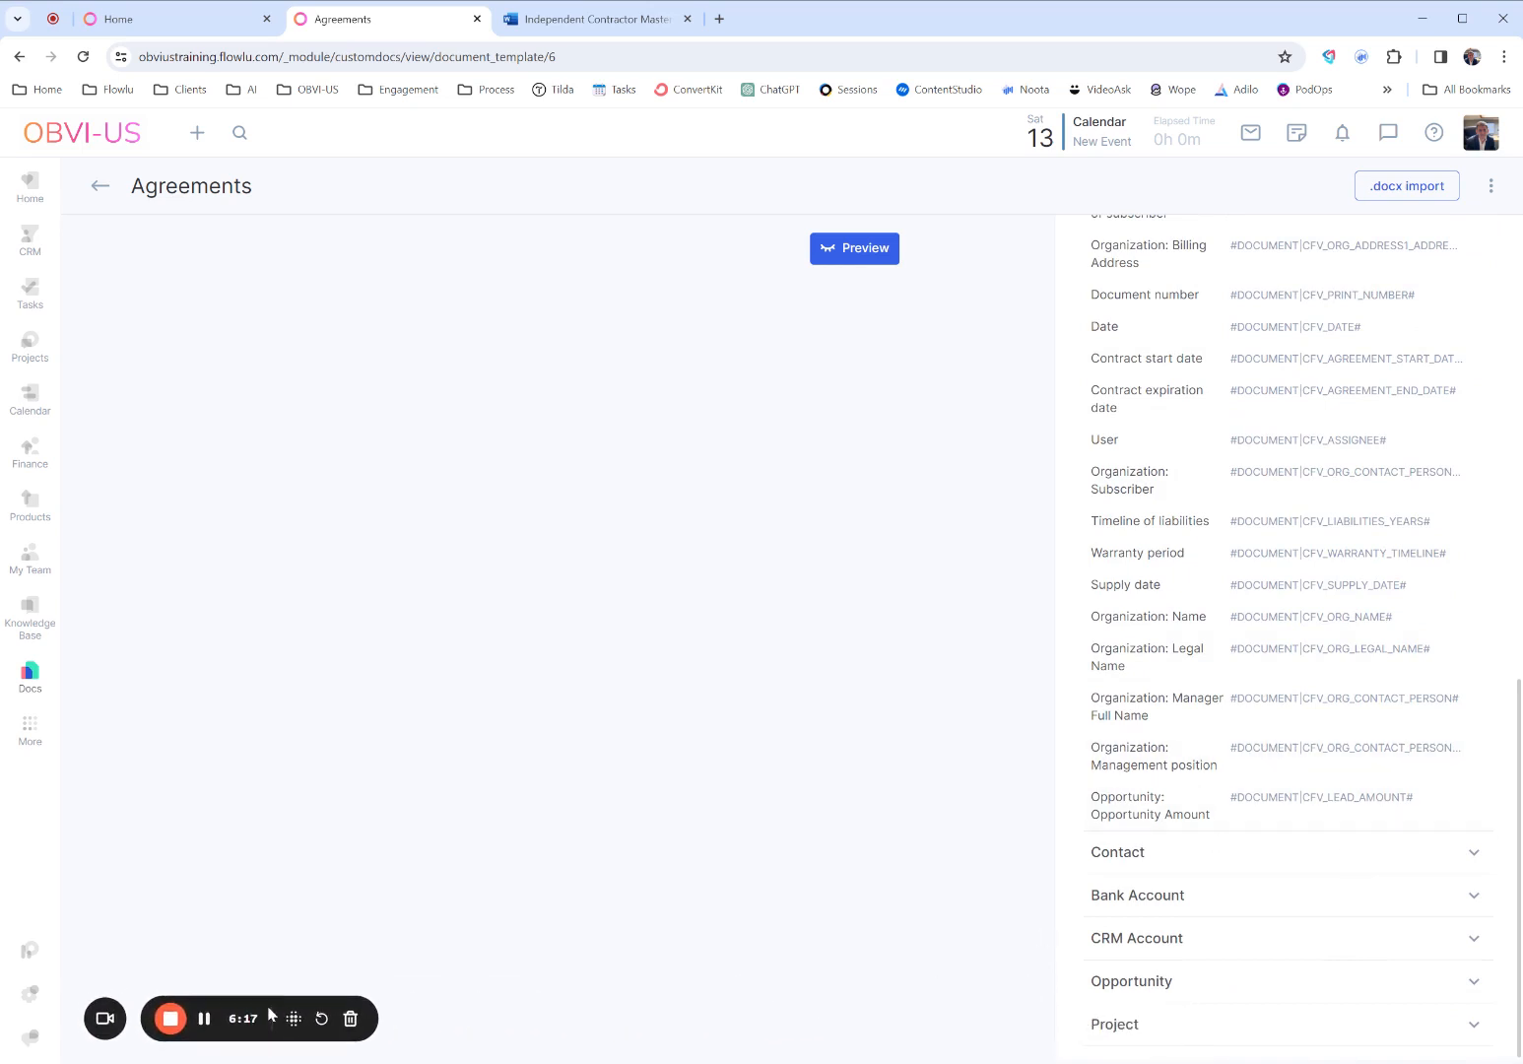
scroll(1359, 727, "up", 8)
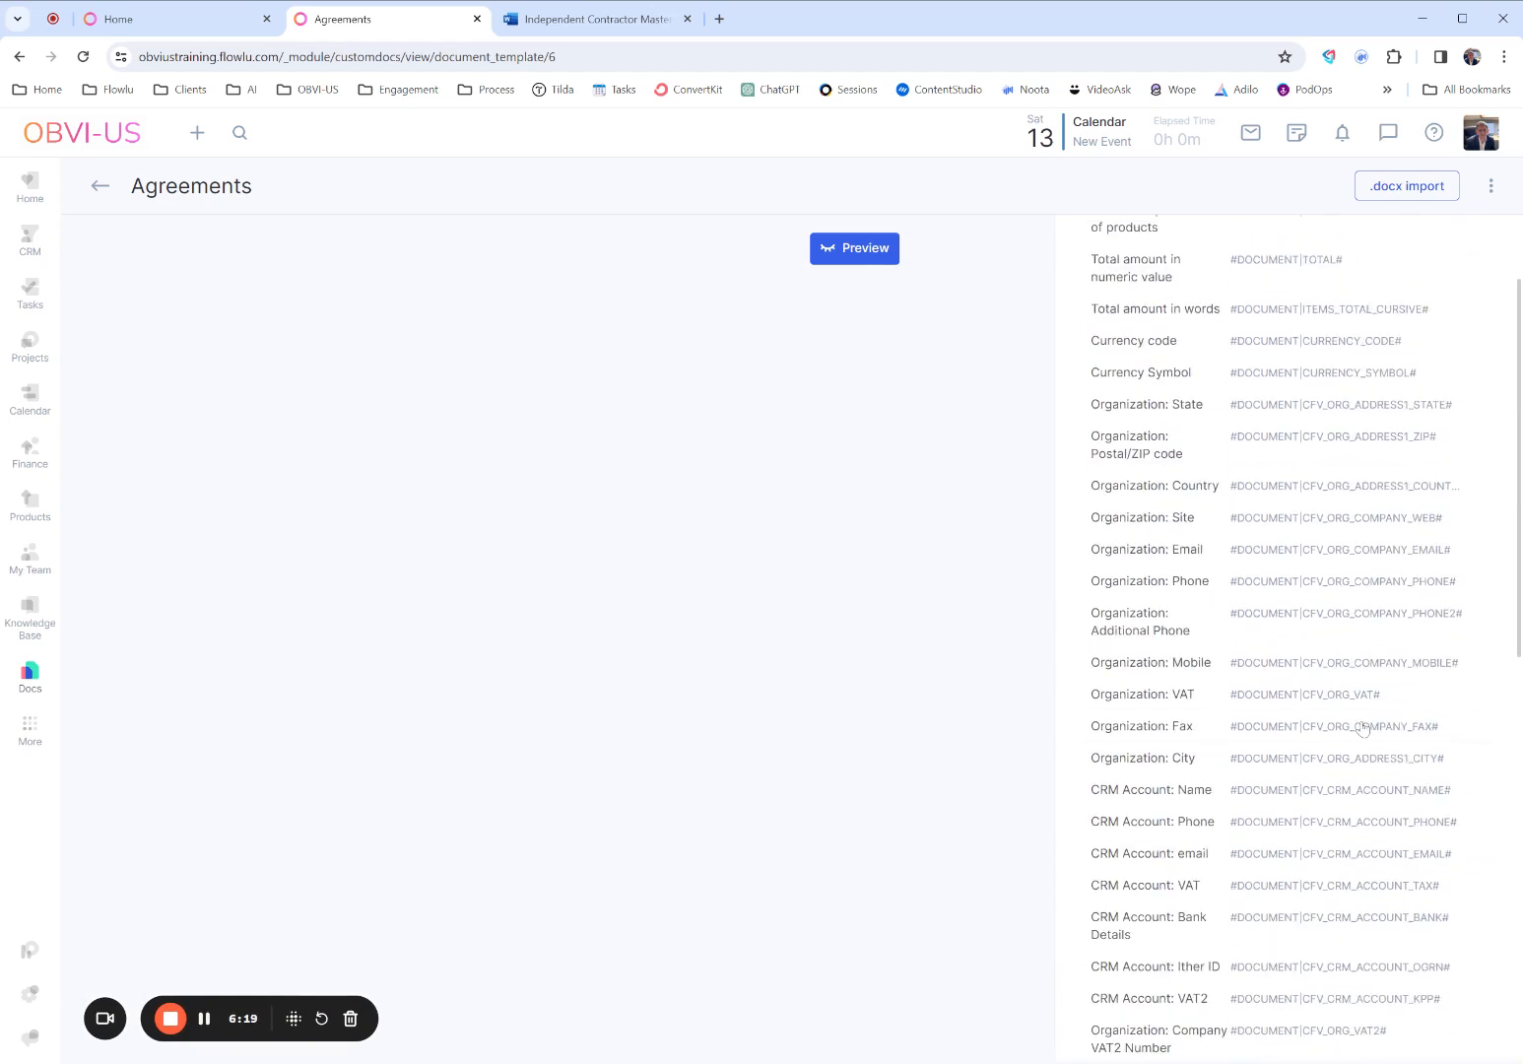
scroll(1363, 728, "up", 3)
scroll(1359, 727, "down", 10)
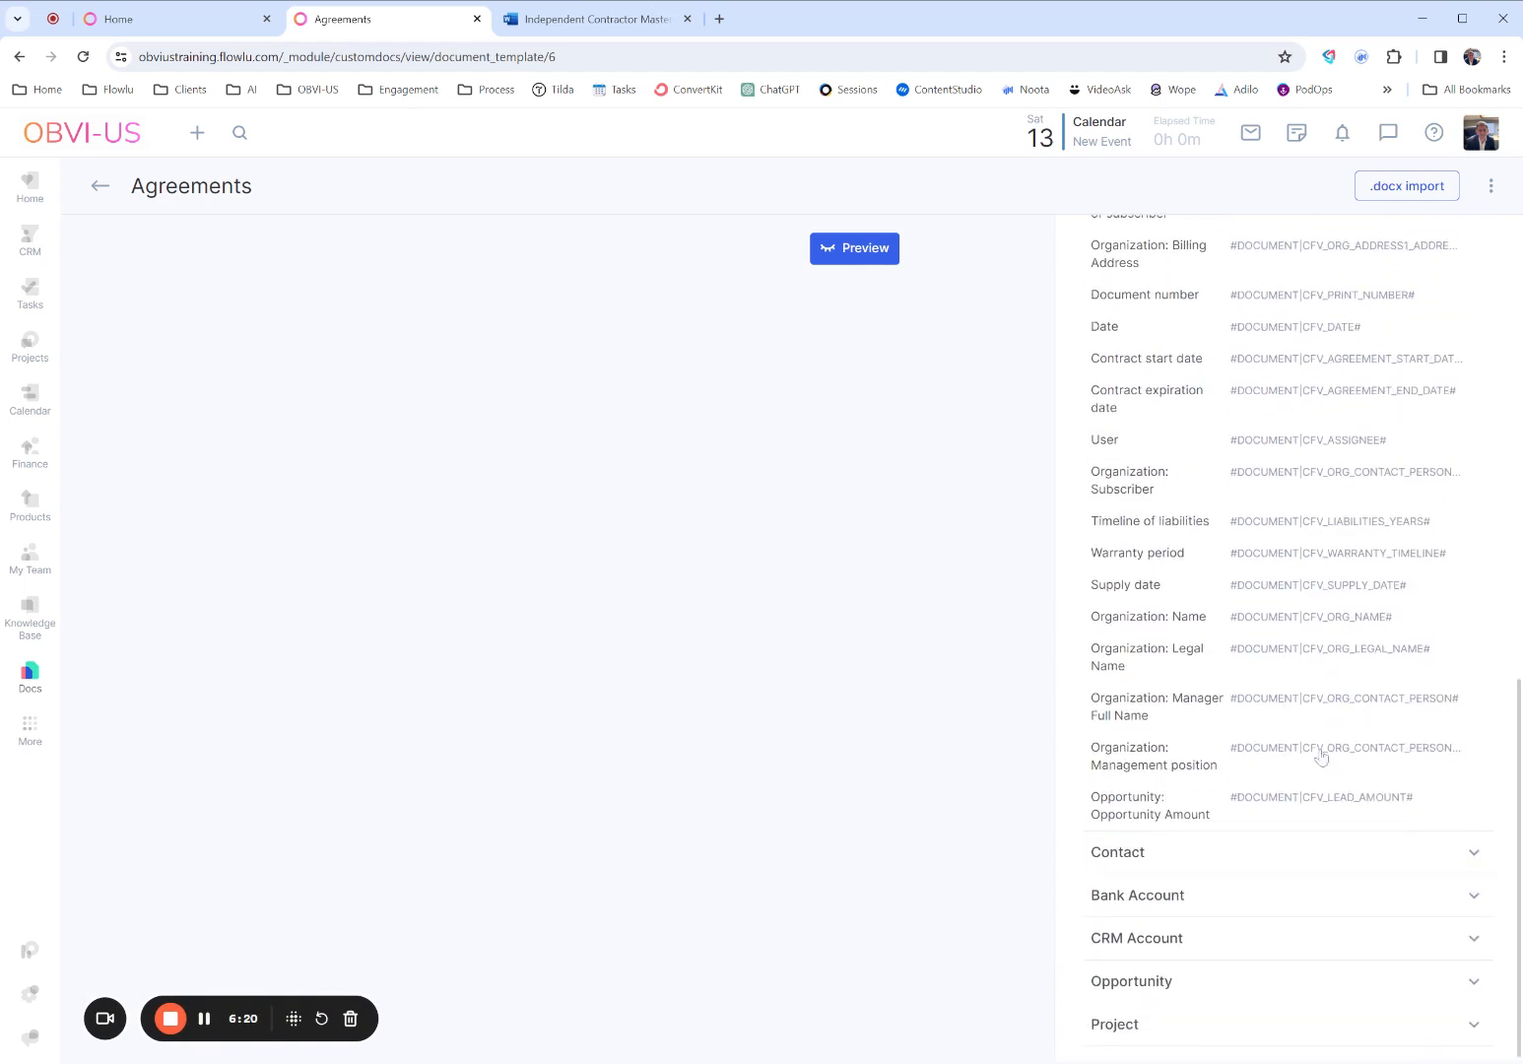
- Look through the contact, bank account and CRM account variables available for the agreement template
left_click(1196, 854)
scroll(1241, 843, "down", 11)
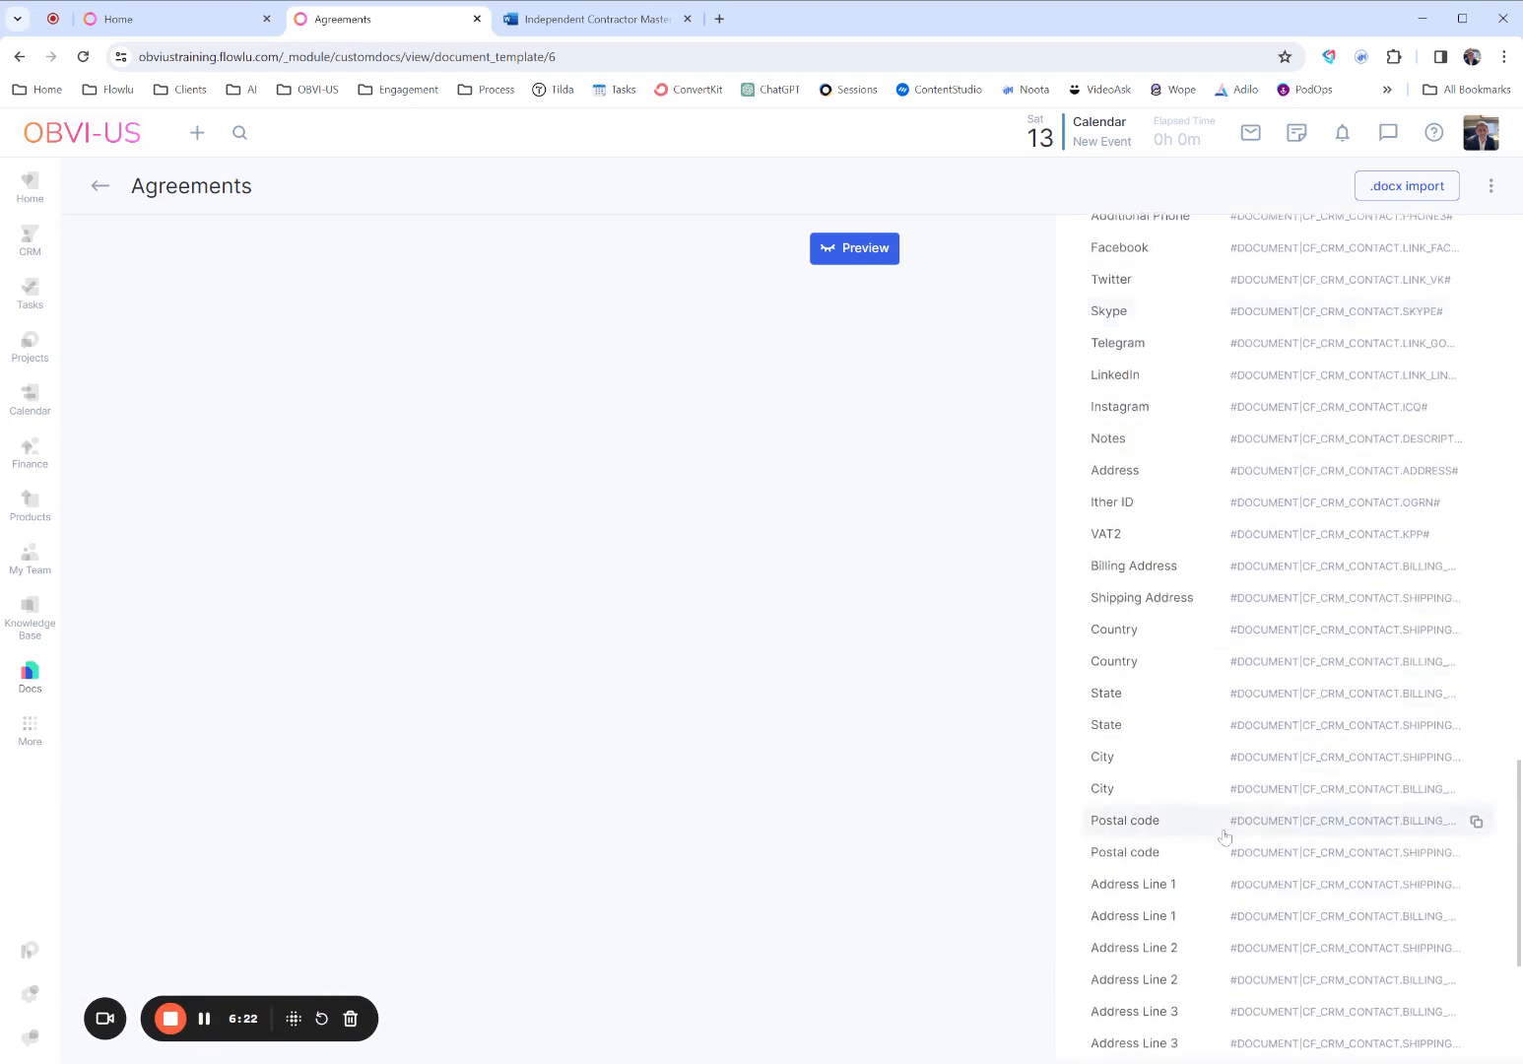
scroll(1224, 836, "down", 4)
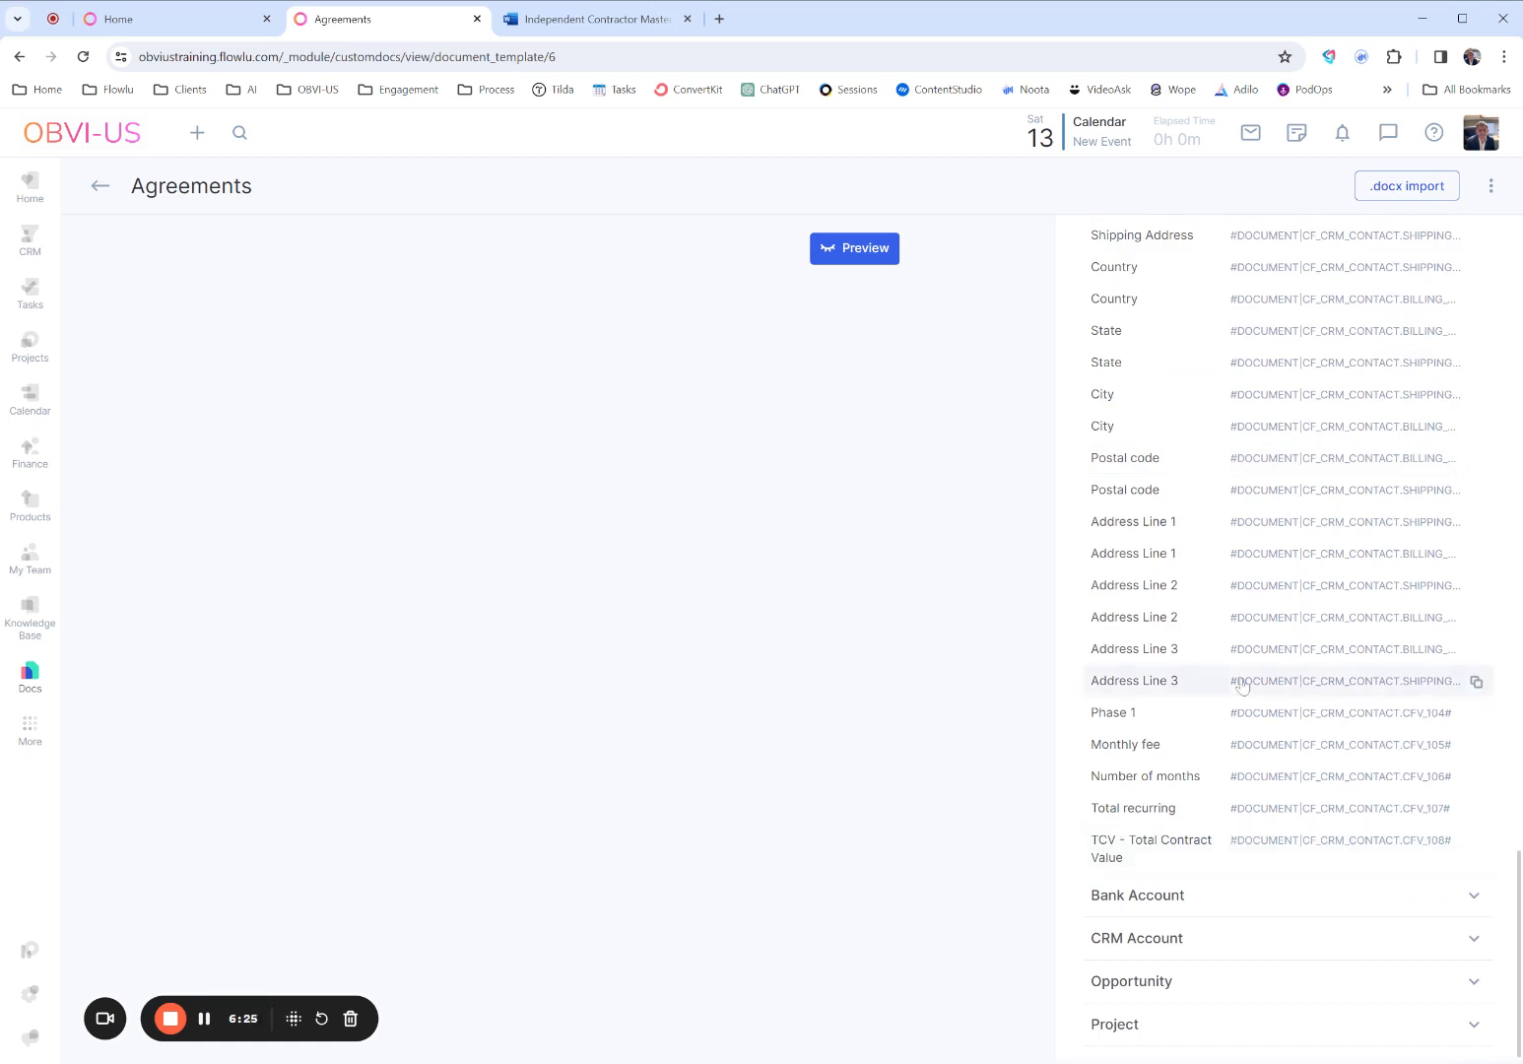
left_click(1203, 892)
scroll(1236, 837, "down", 2)
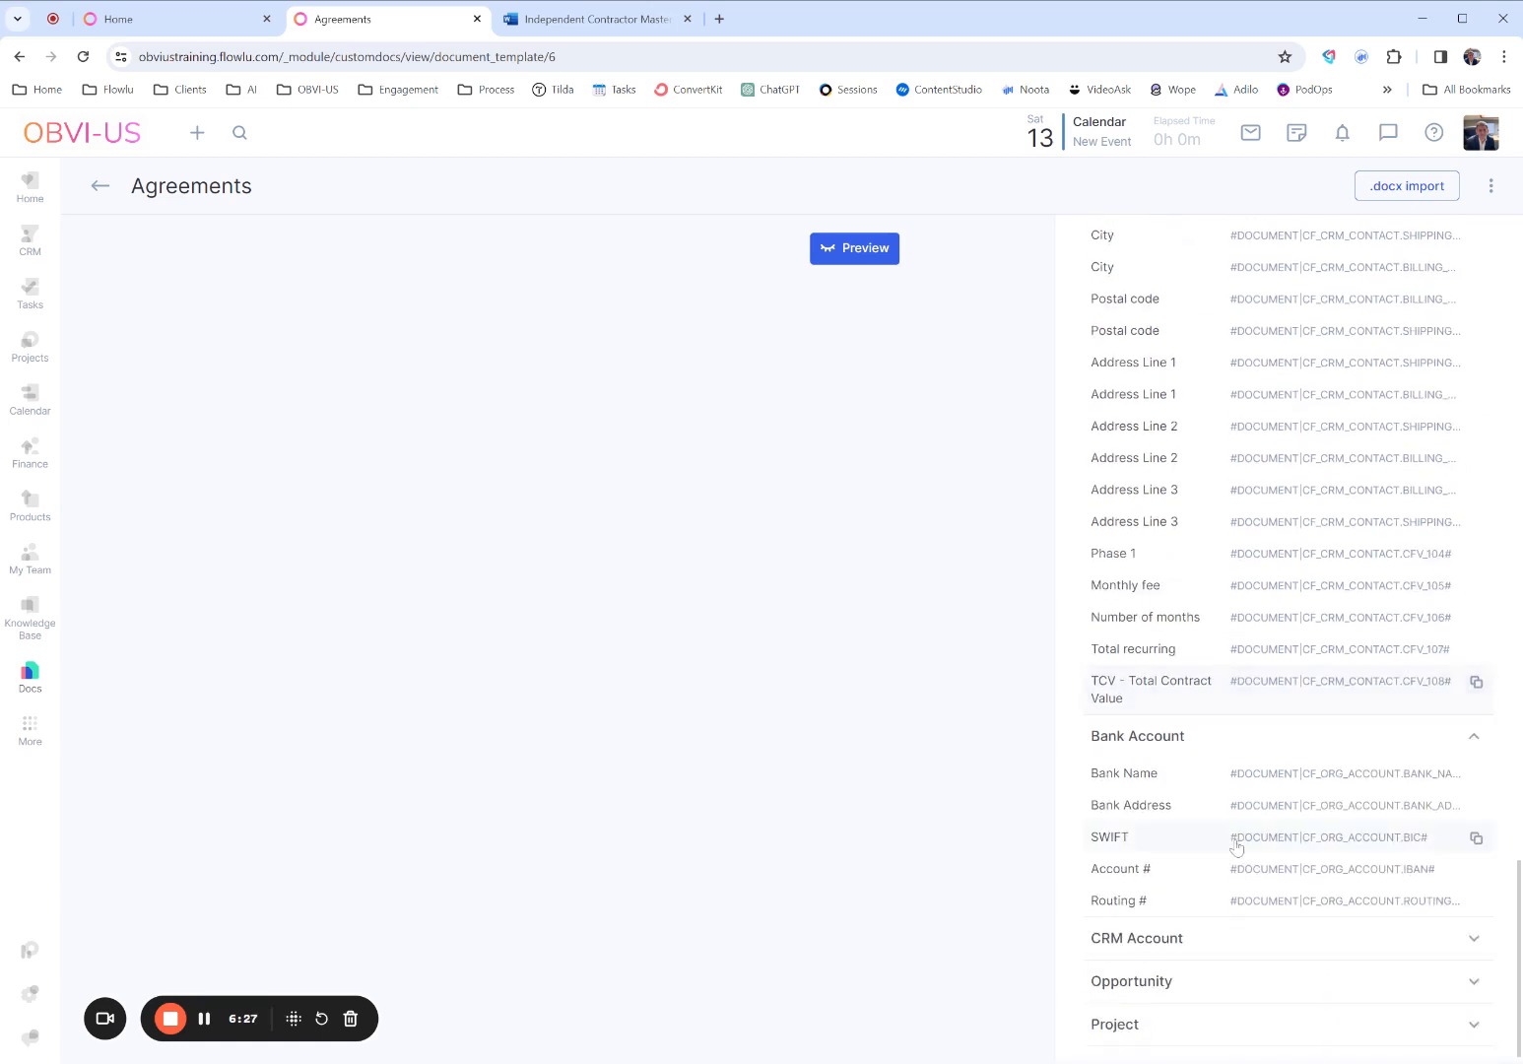
left_click(1186, 935)
scroll(1271, 838, "down", 10)
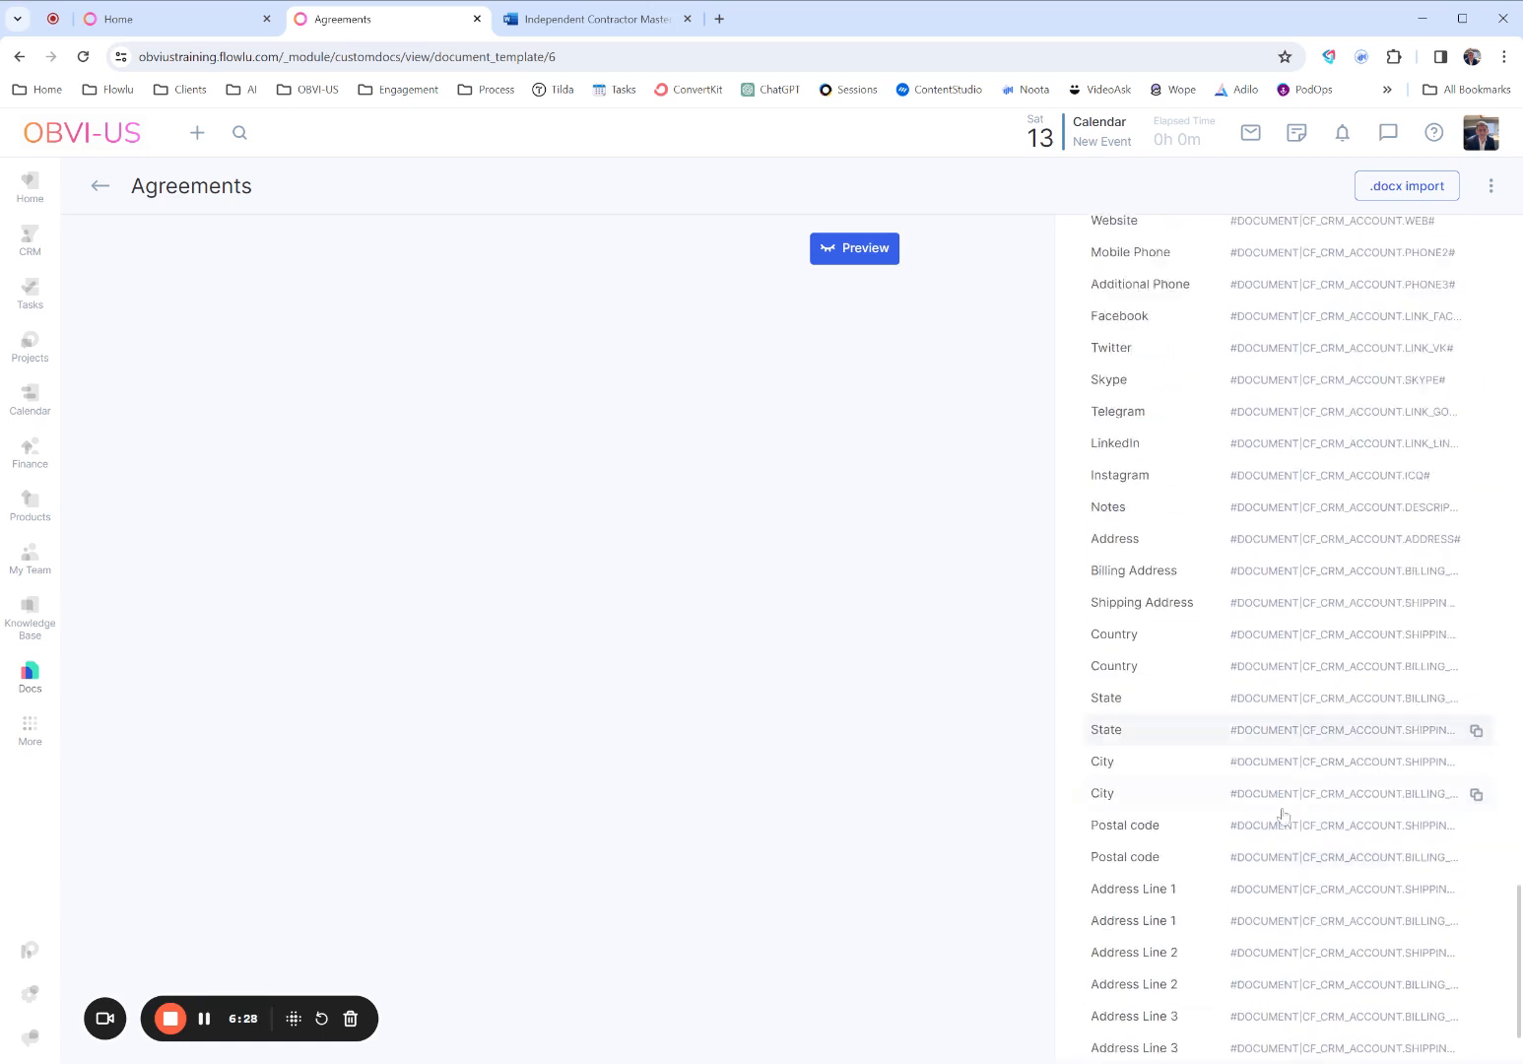
scroll(1282, 815, "down", 2)
scroll(1238, 1016, "up", 17)
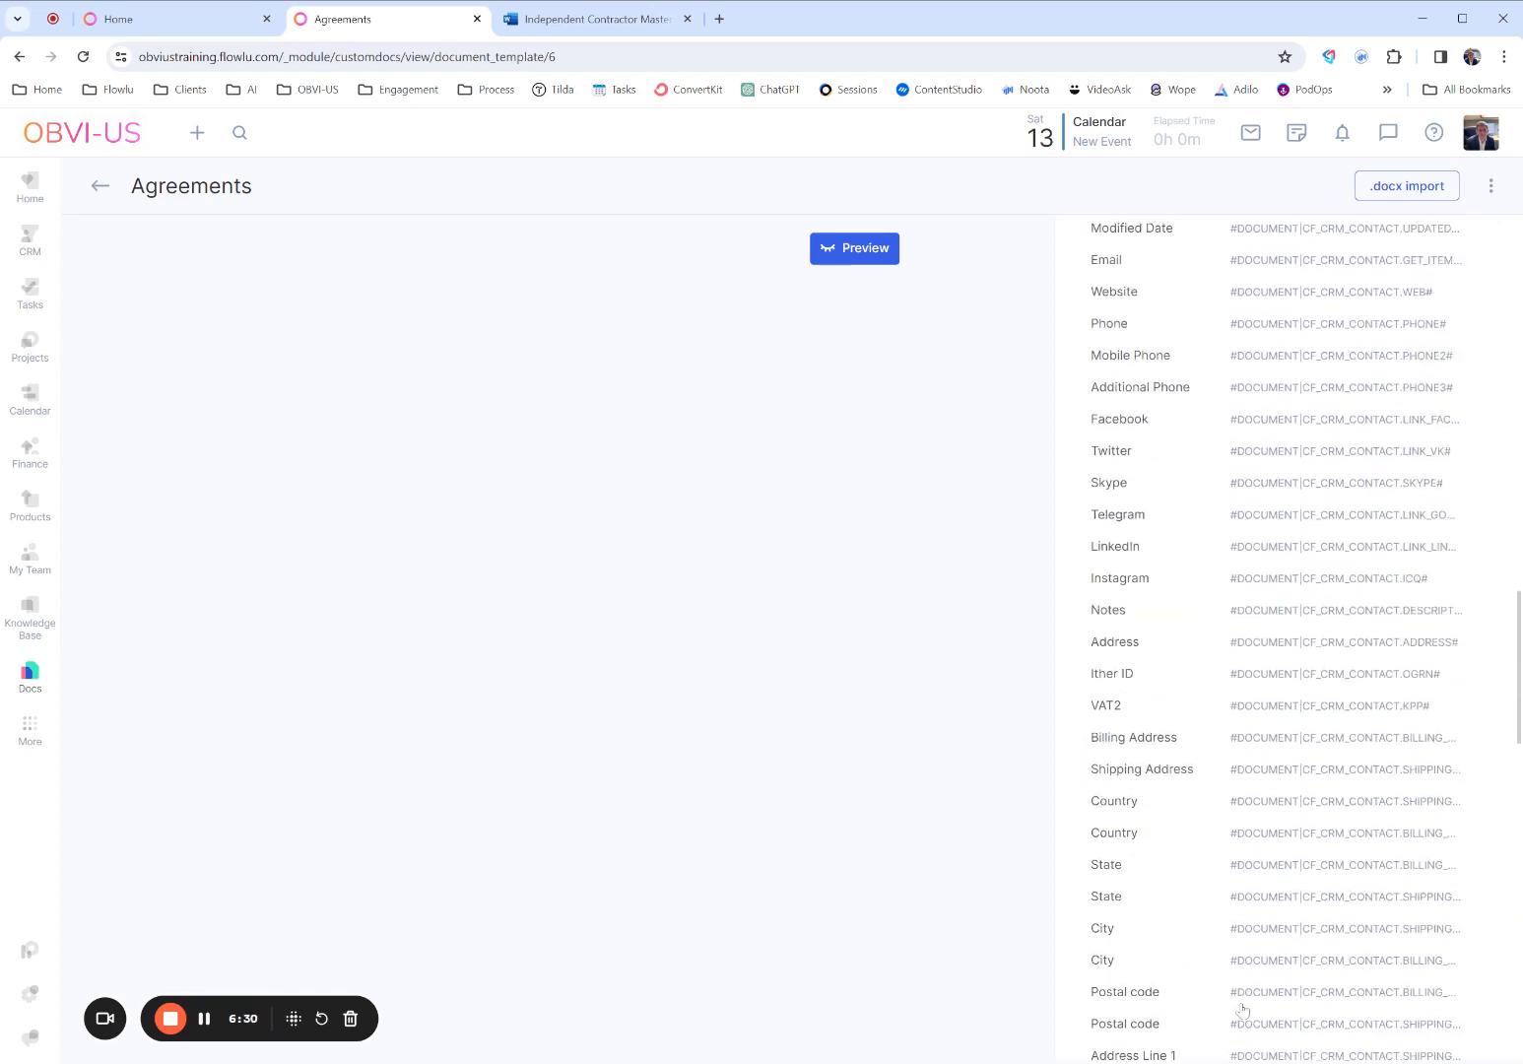
scroll(1243, 1010, "up", 15)
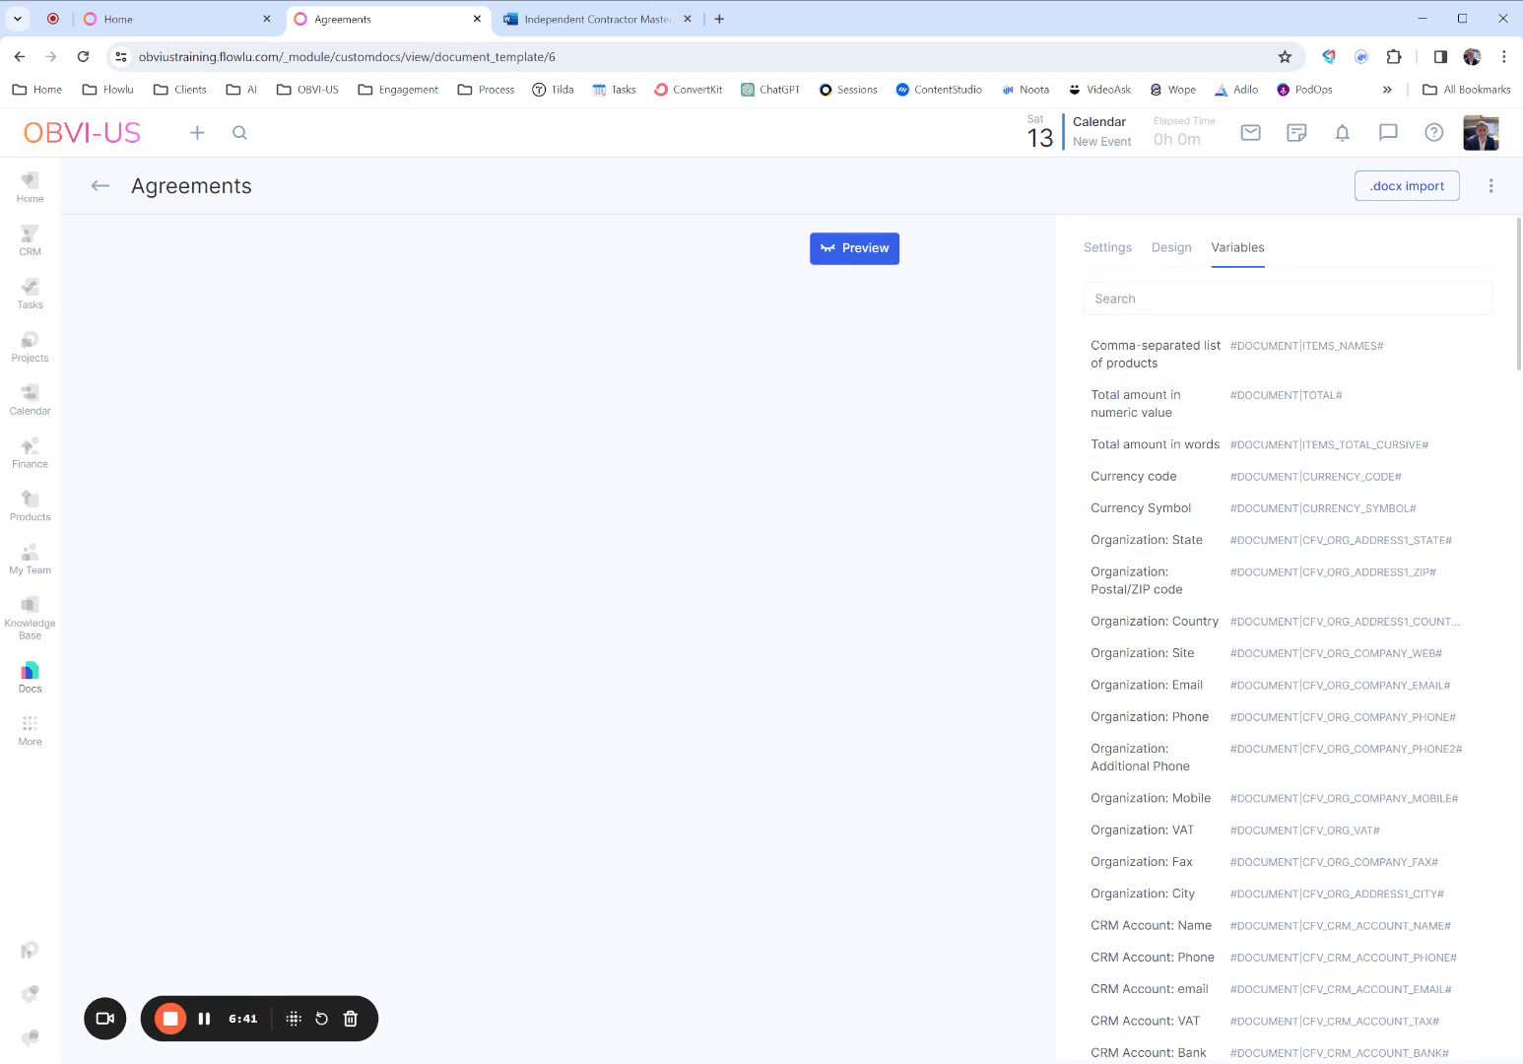
left_click(1258, 343)
- Mark the Agreements template as active in its settings and check which additional template actions are offered
left_click(1107, 249)
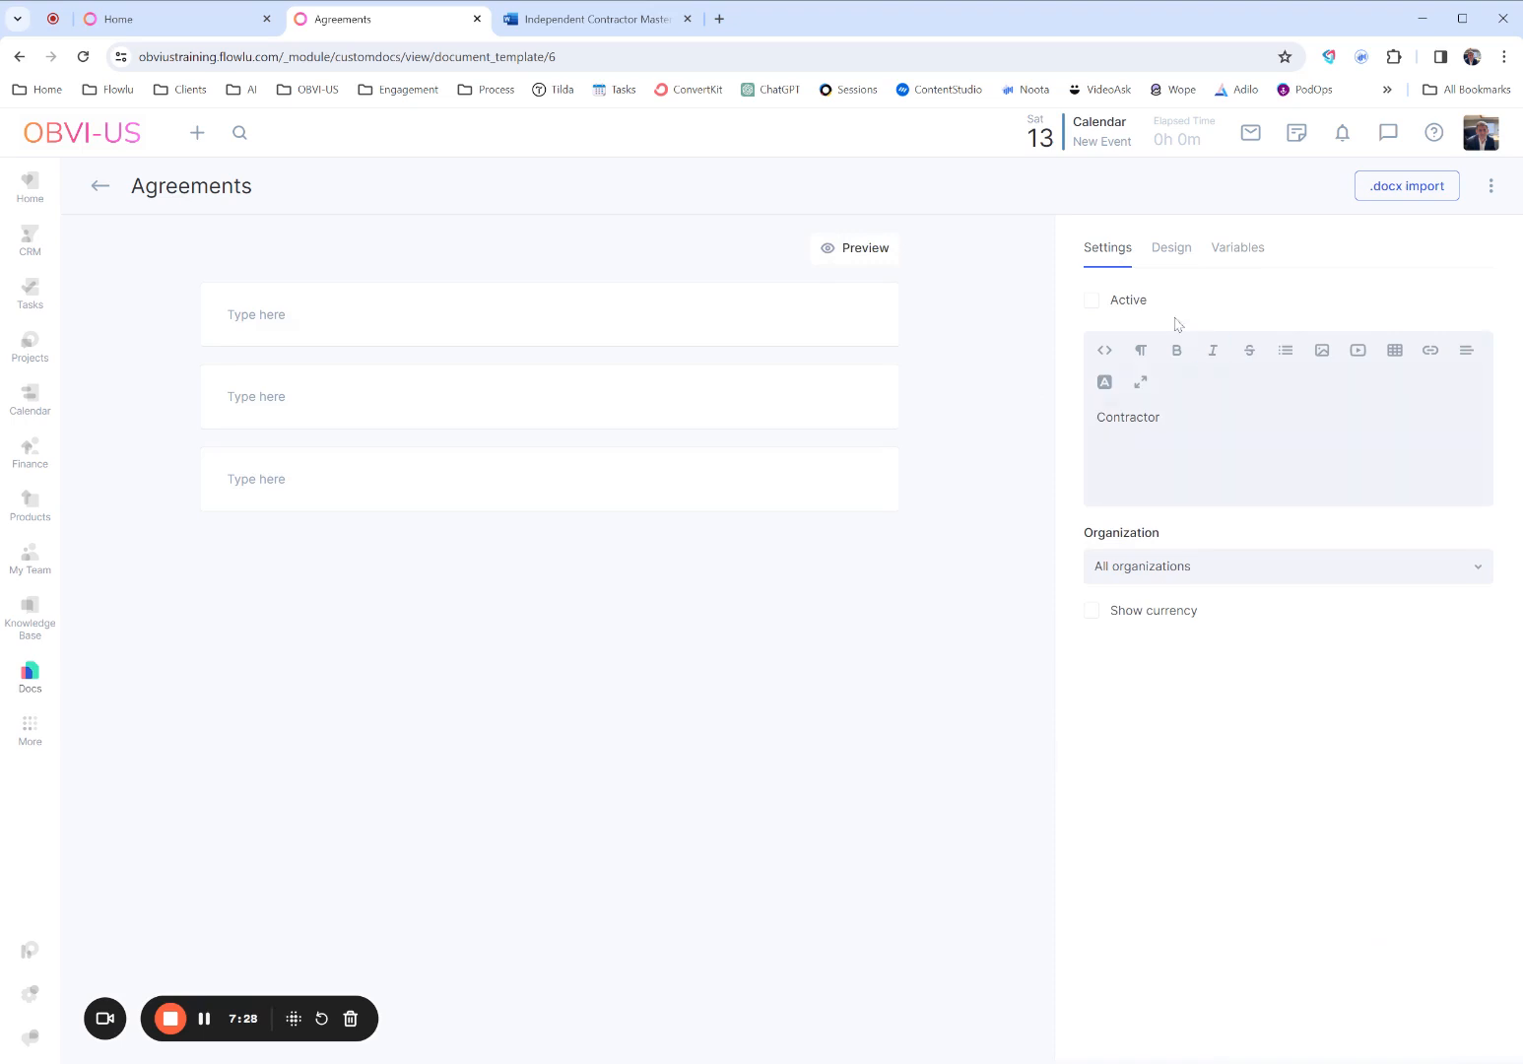
left_click(1092, 307)
left_click(1490, 187)
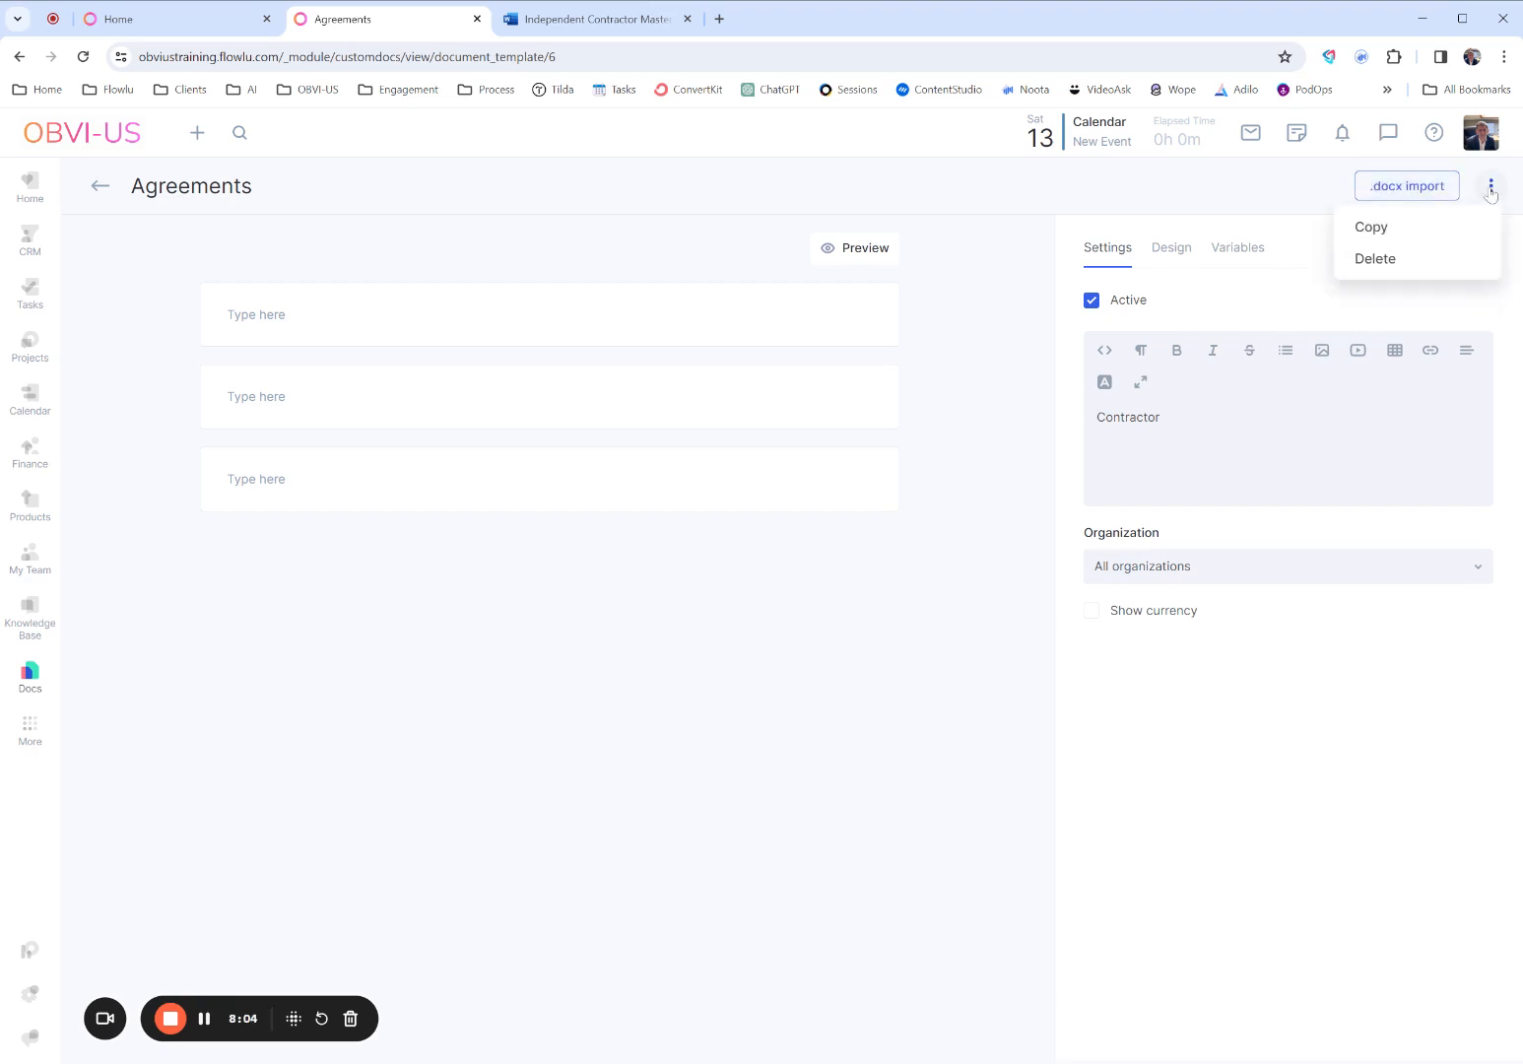
left_click(1243, 213)
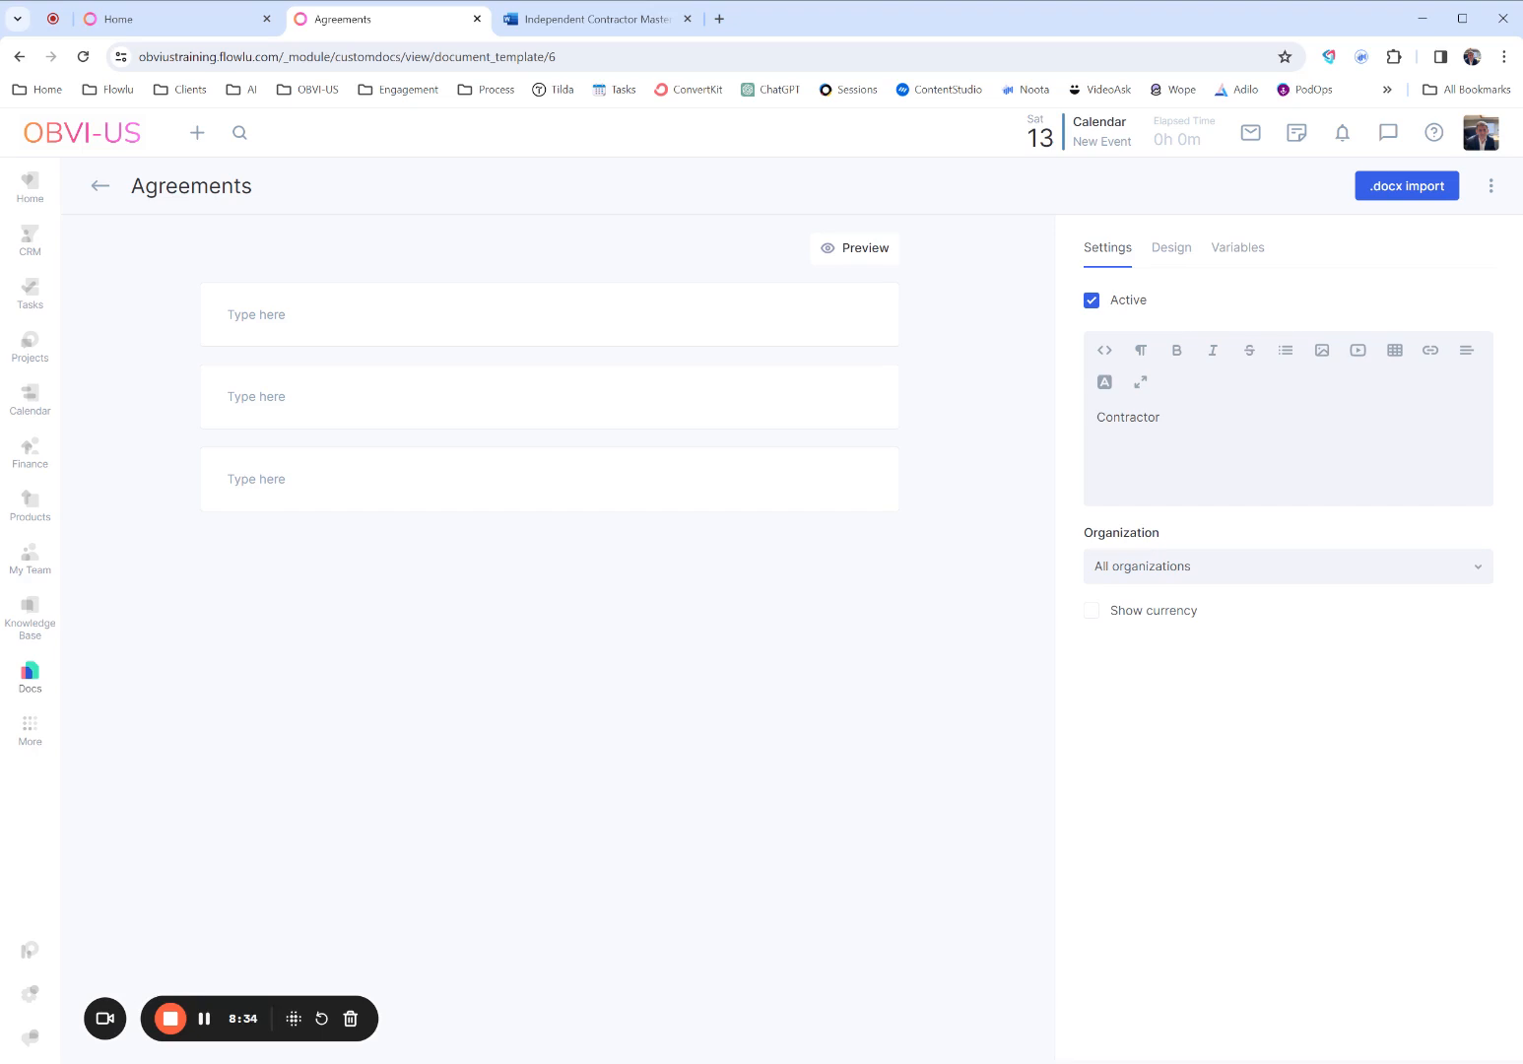
- Switch to the Independent Contractor Master Agreement in Word and review its text and the blank fields in the opening paragraph
left_click(591, 19)
scroll(753, 660, "down", 5)
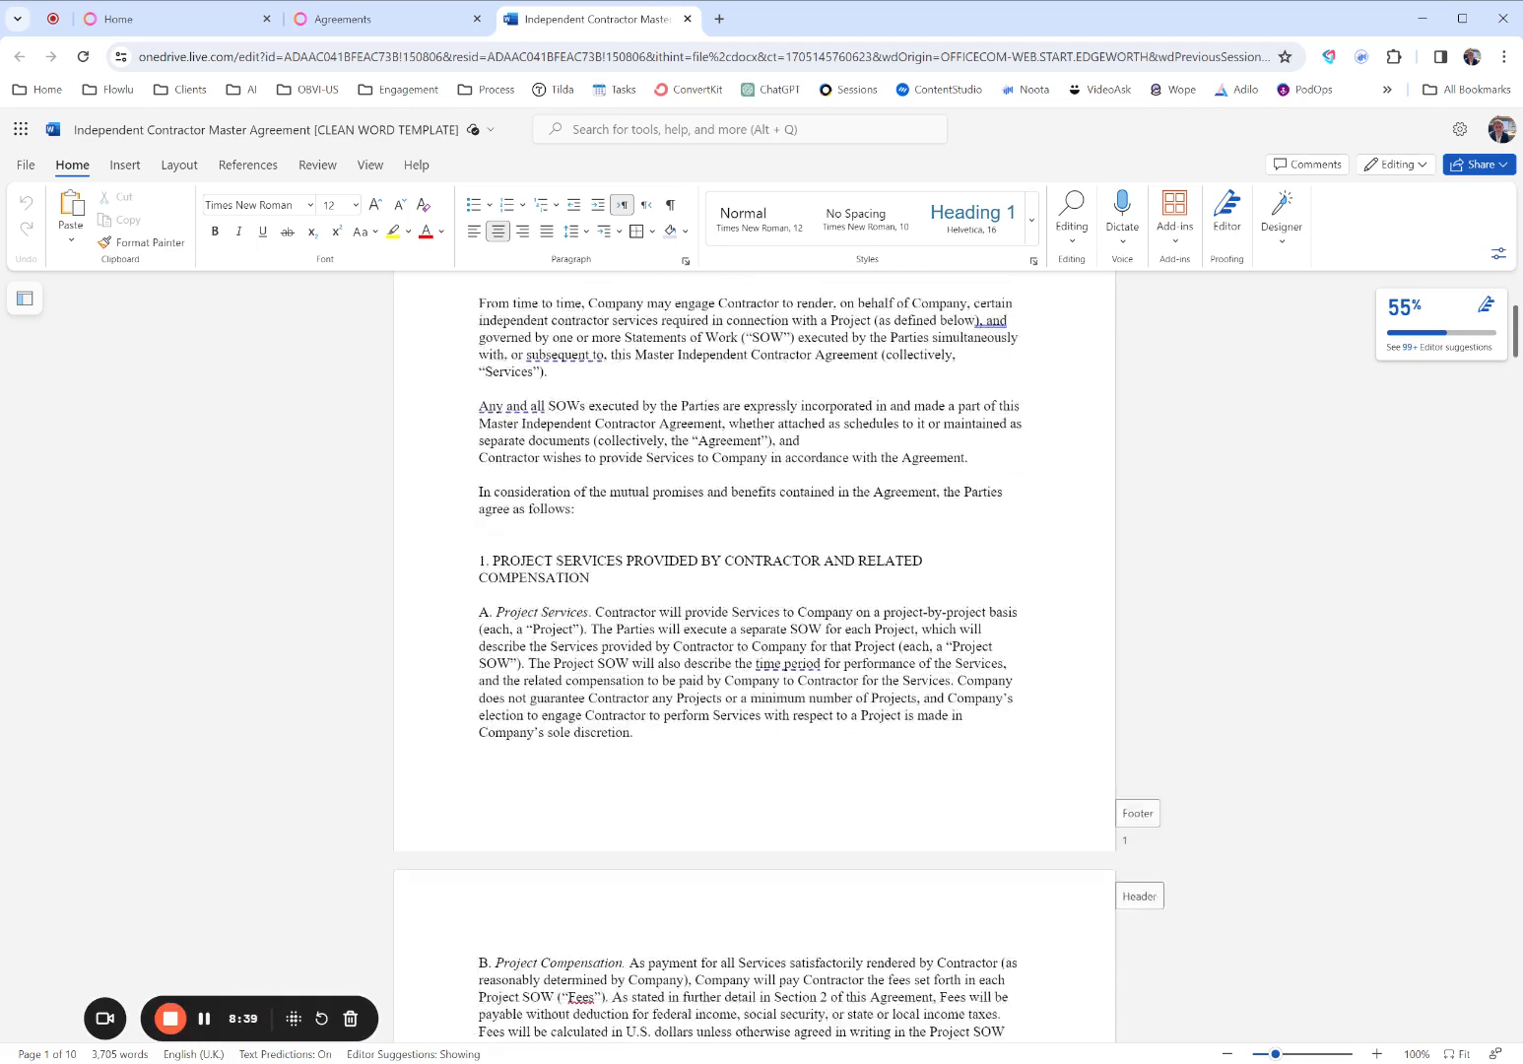
scroll(754, 660, "down", 15)
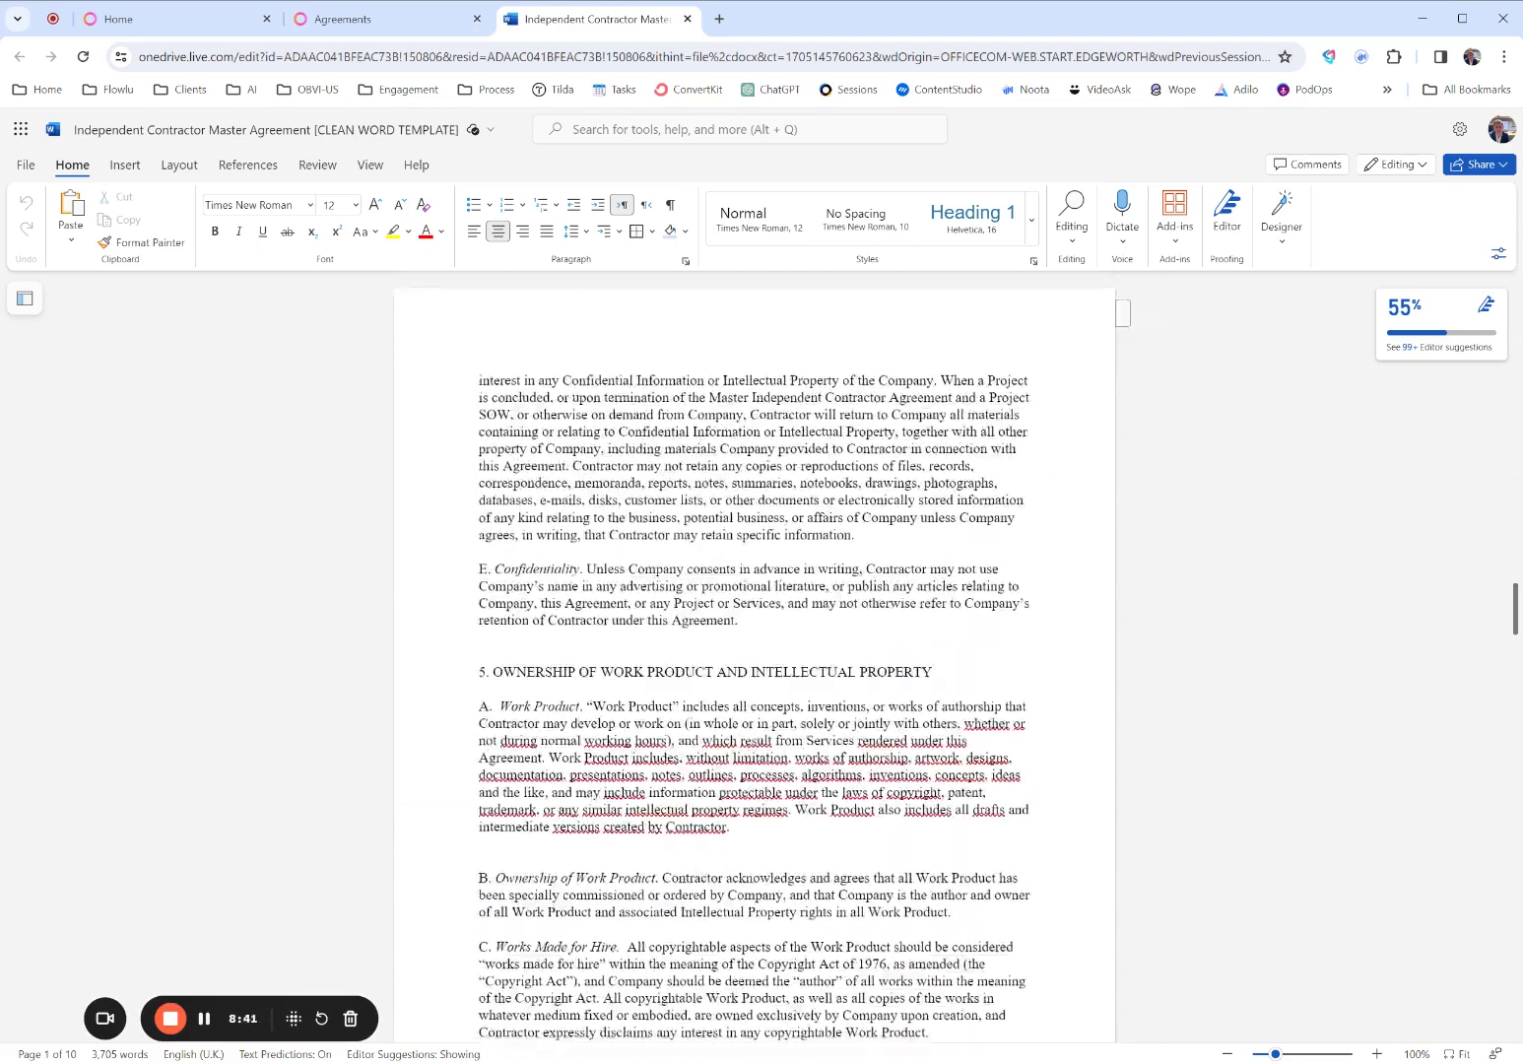
scroll(753, 660, "up", 20)
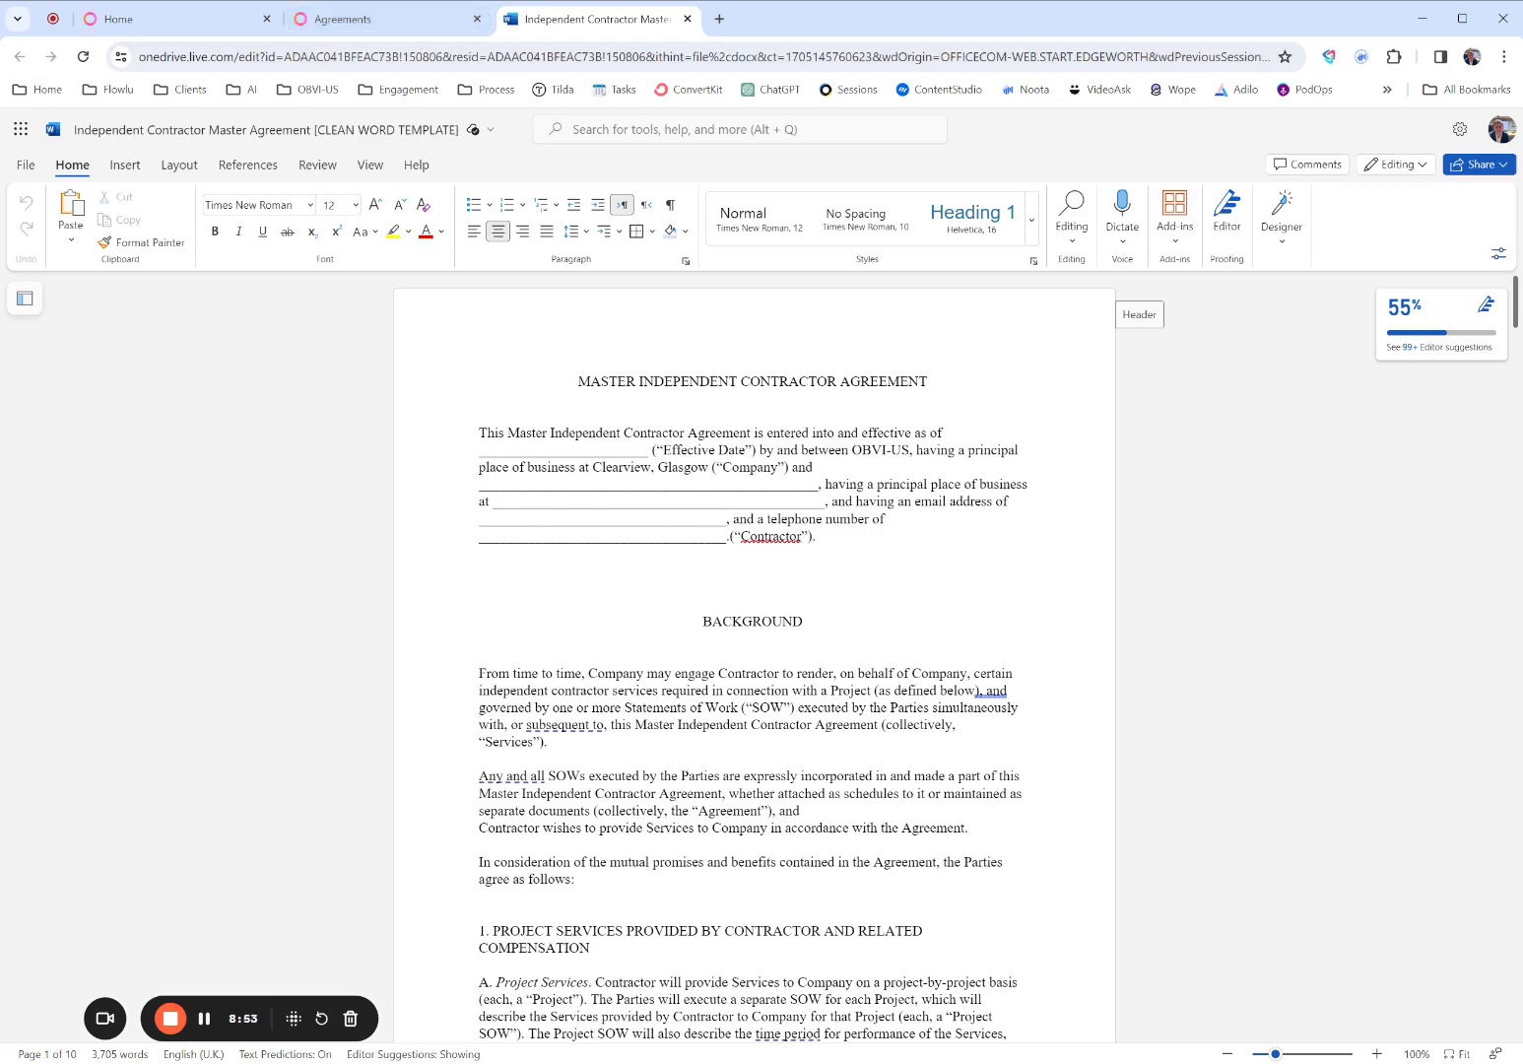
double_click(461, 442)
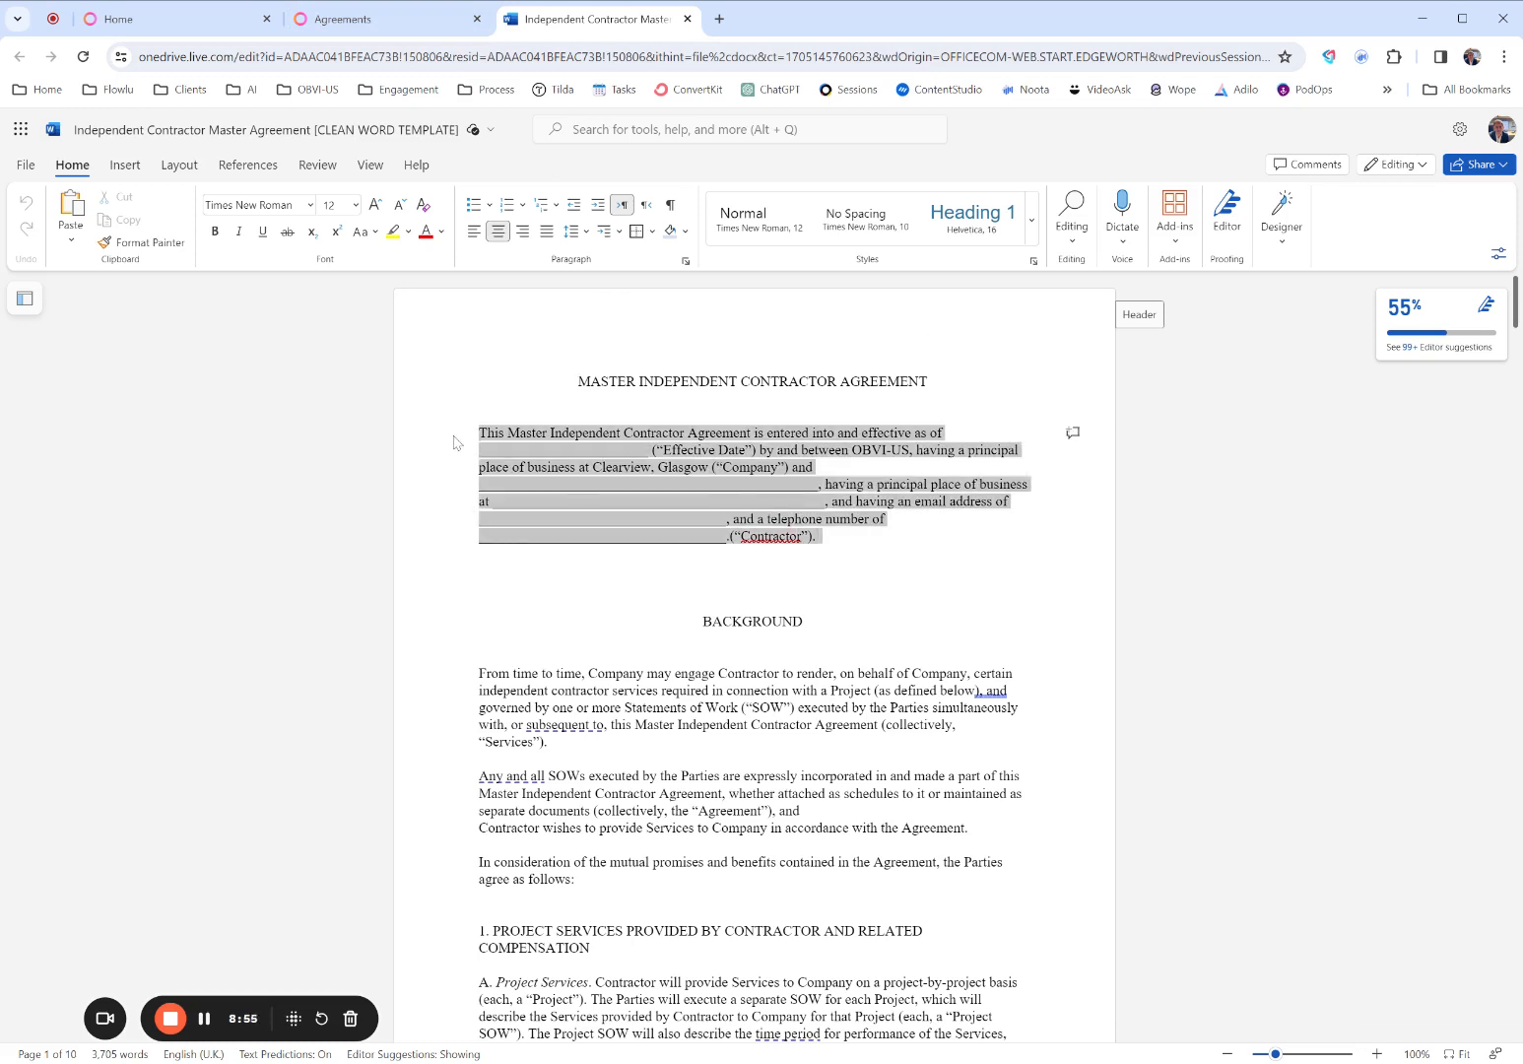
left_click(553, 451)
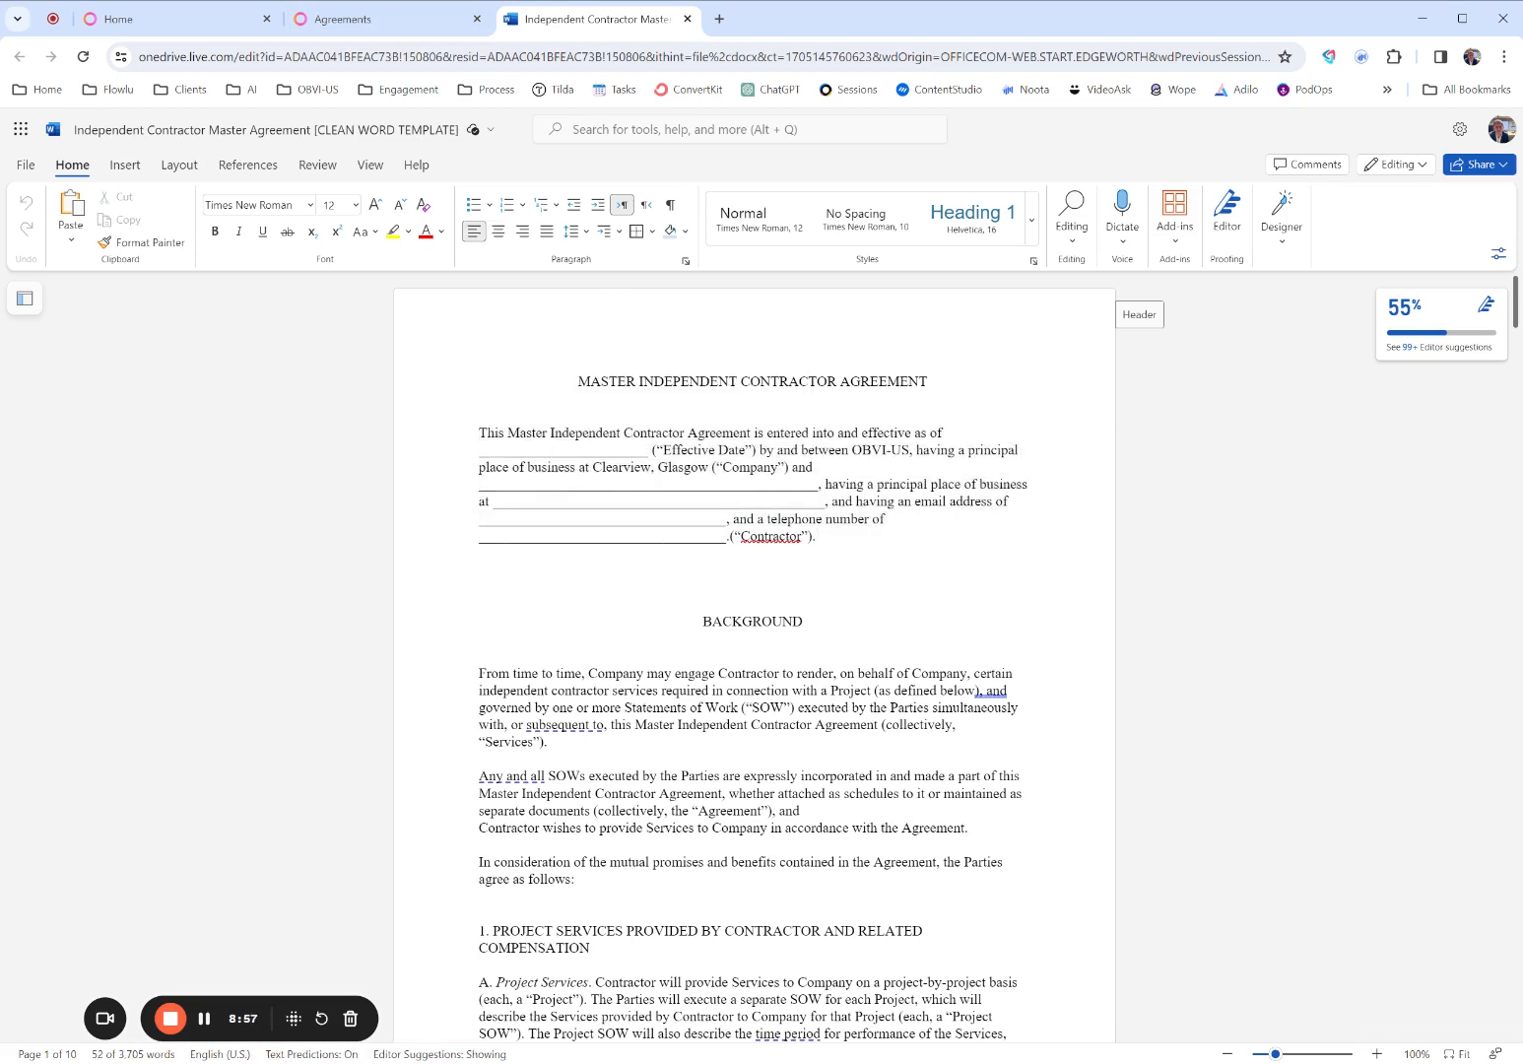
left_click(564, 484)
left_click(571, 501)
left_click(564, 535)
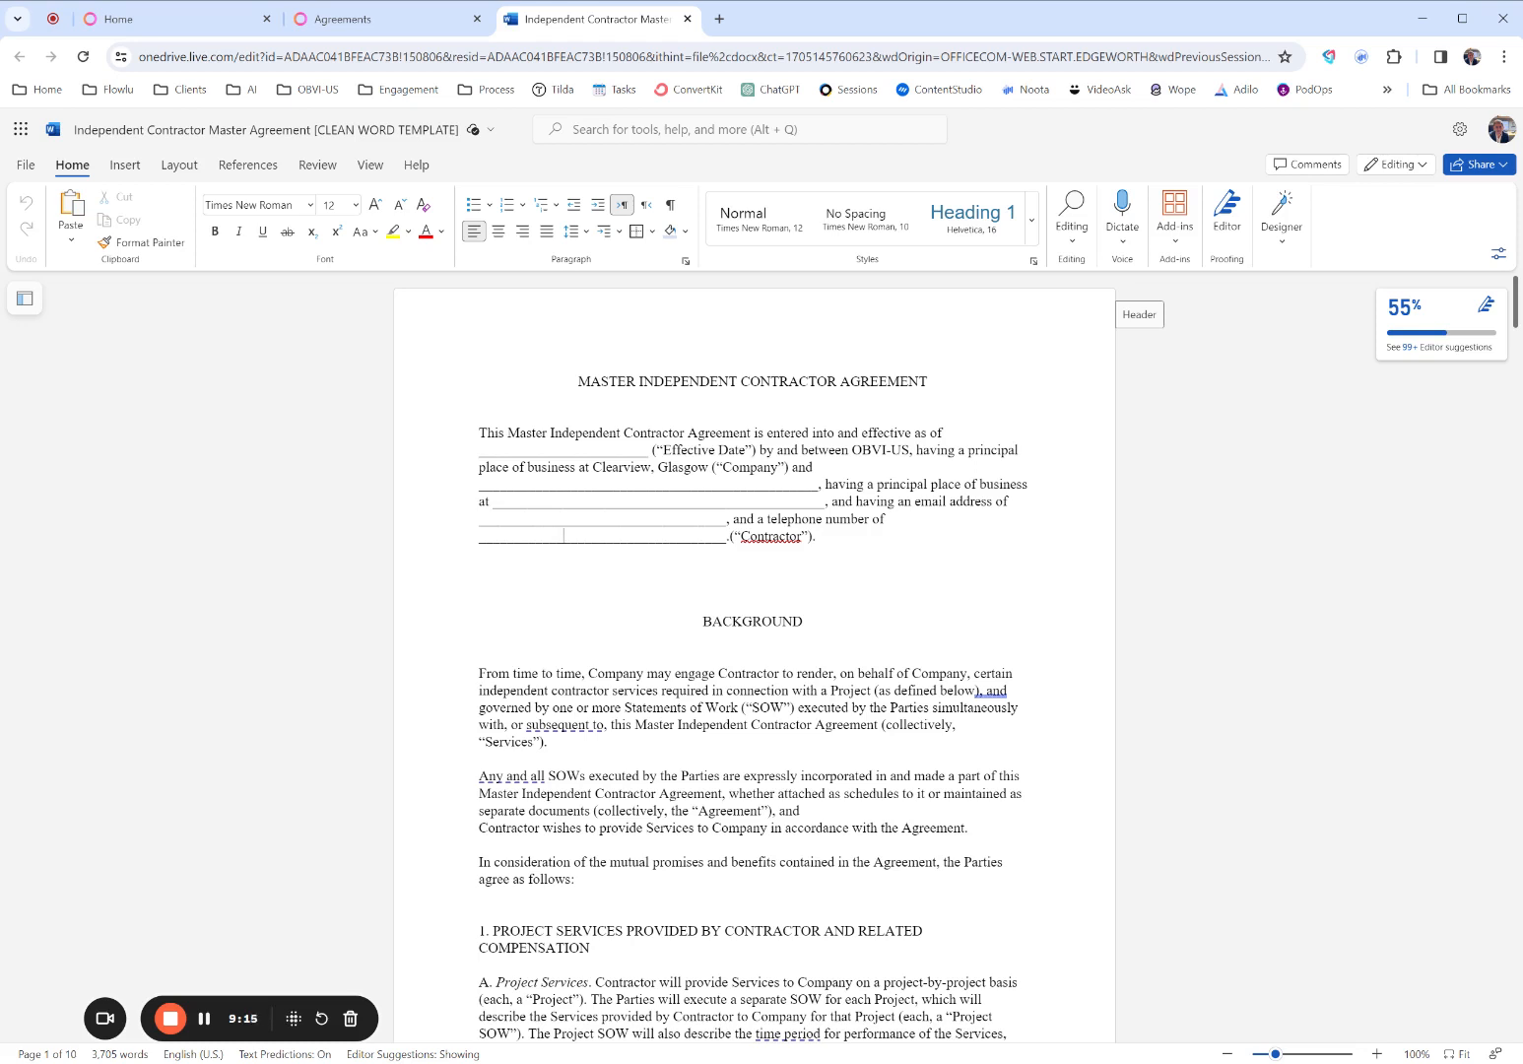
- Close the Word document and import the master independent contractor agreement .docx file into the Agreements template in Flowlu
left_click(686, 19)
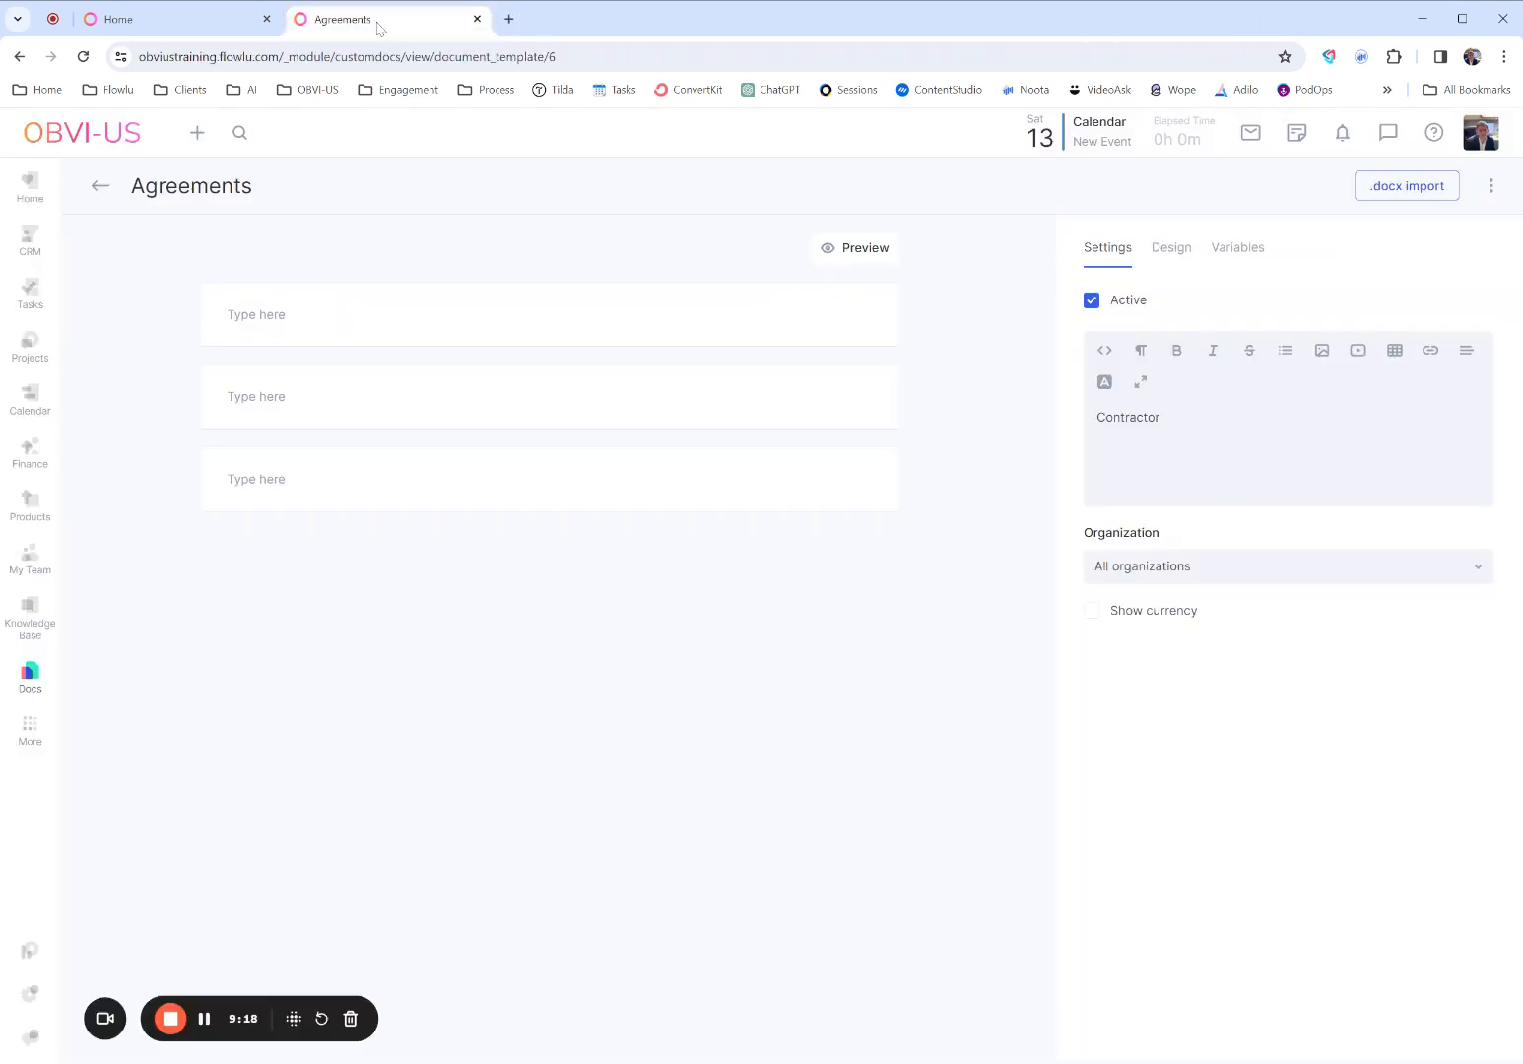
left_click(1379, 193)
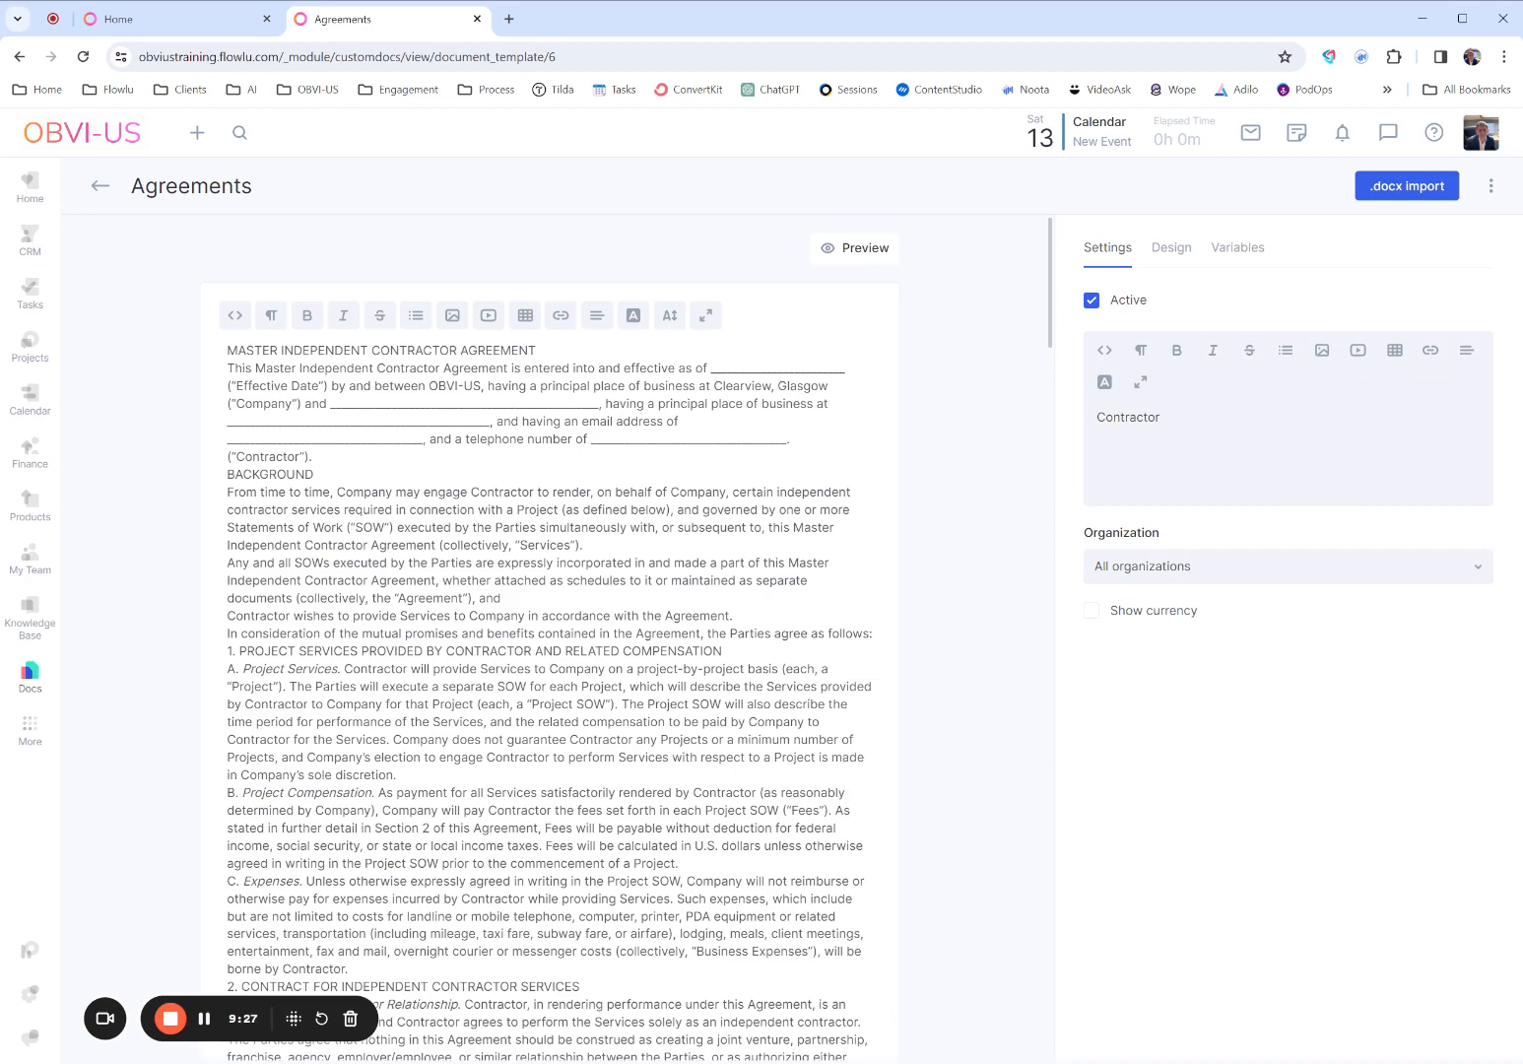
- Delete the three empty blocks below the imported agreement text
scroll(899, 576, "down", 20)
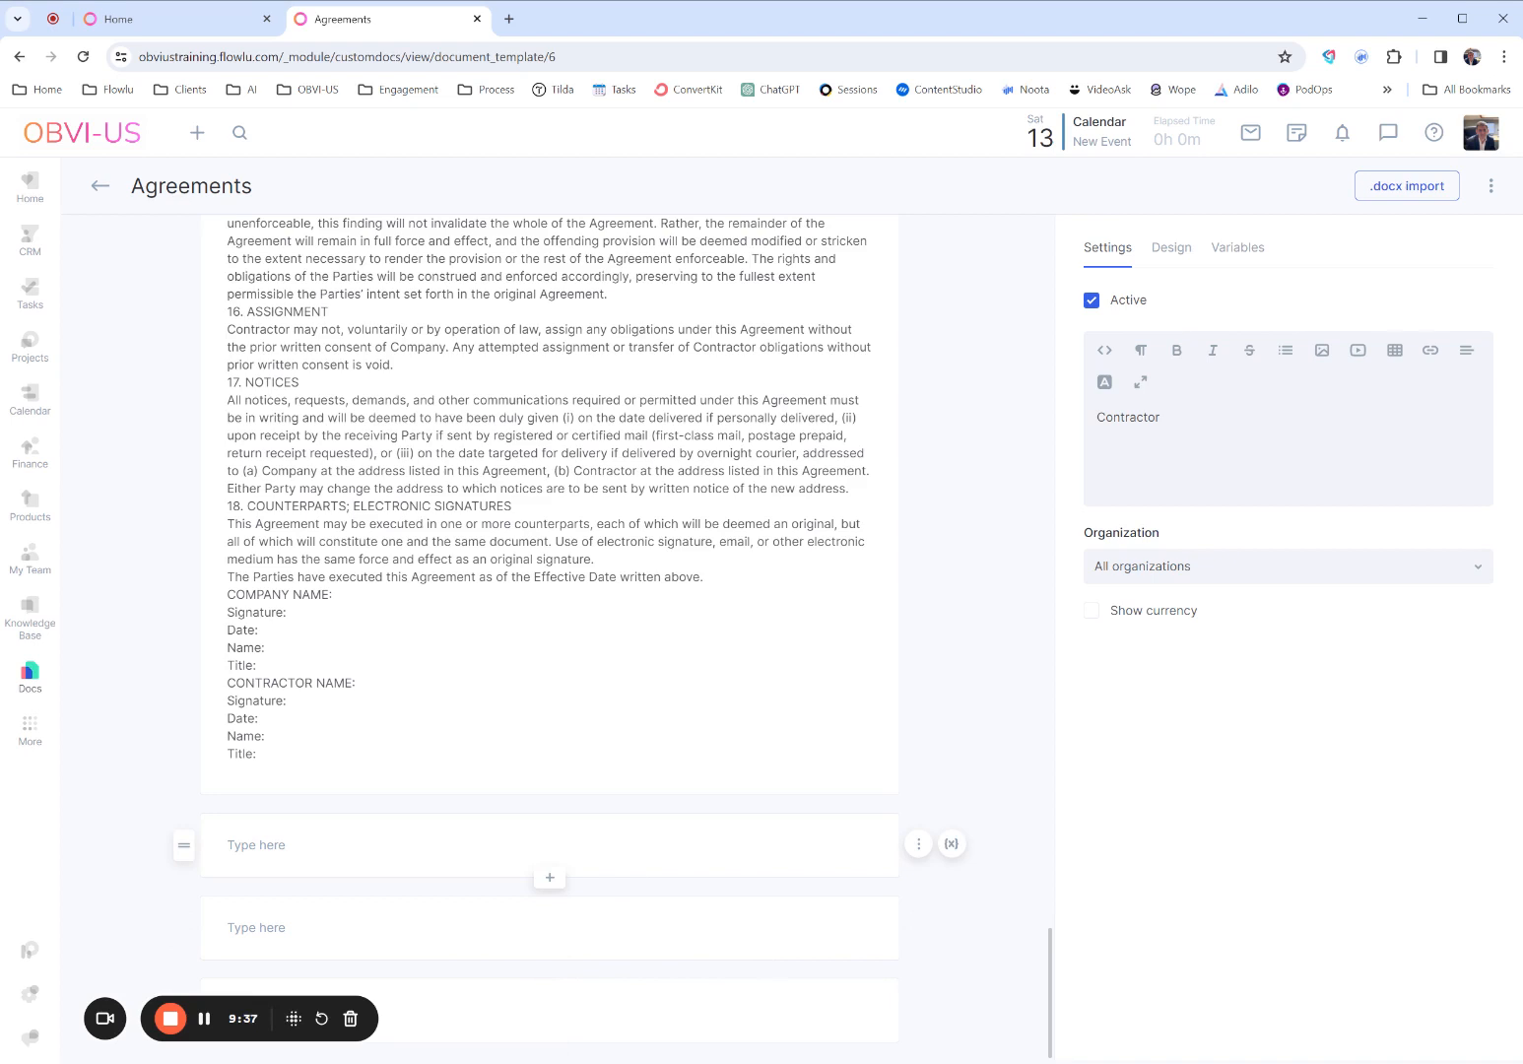
left_click(917, 845)
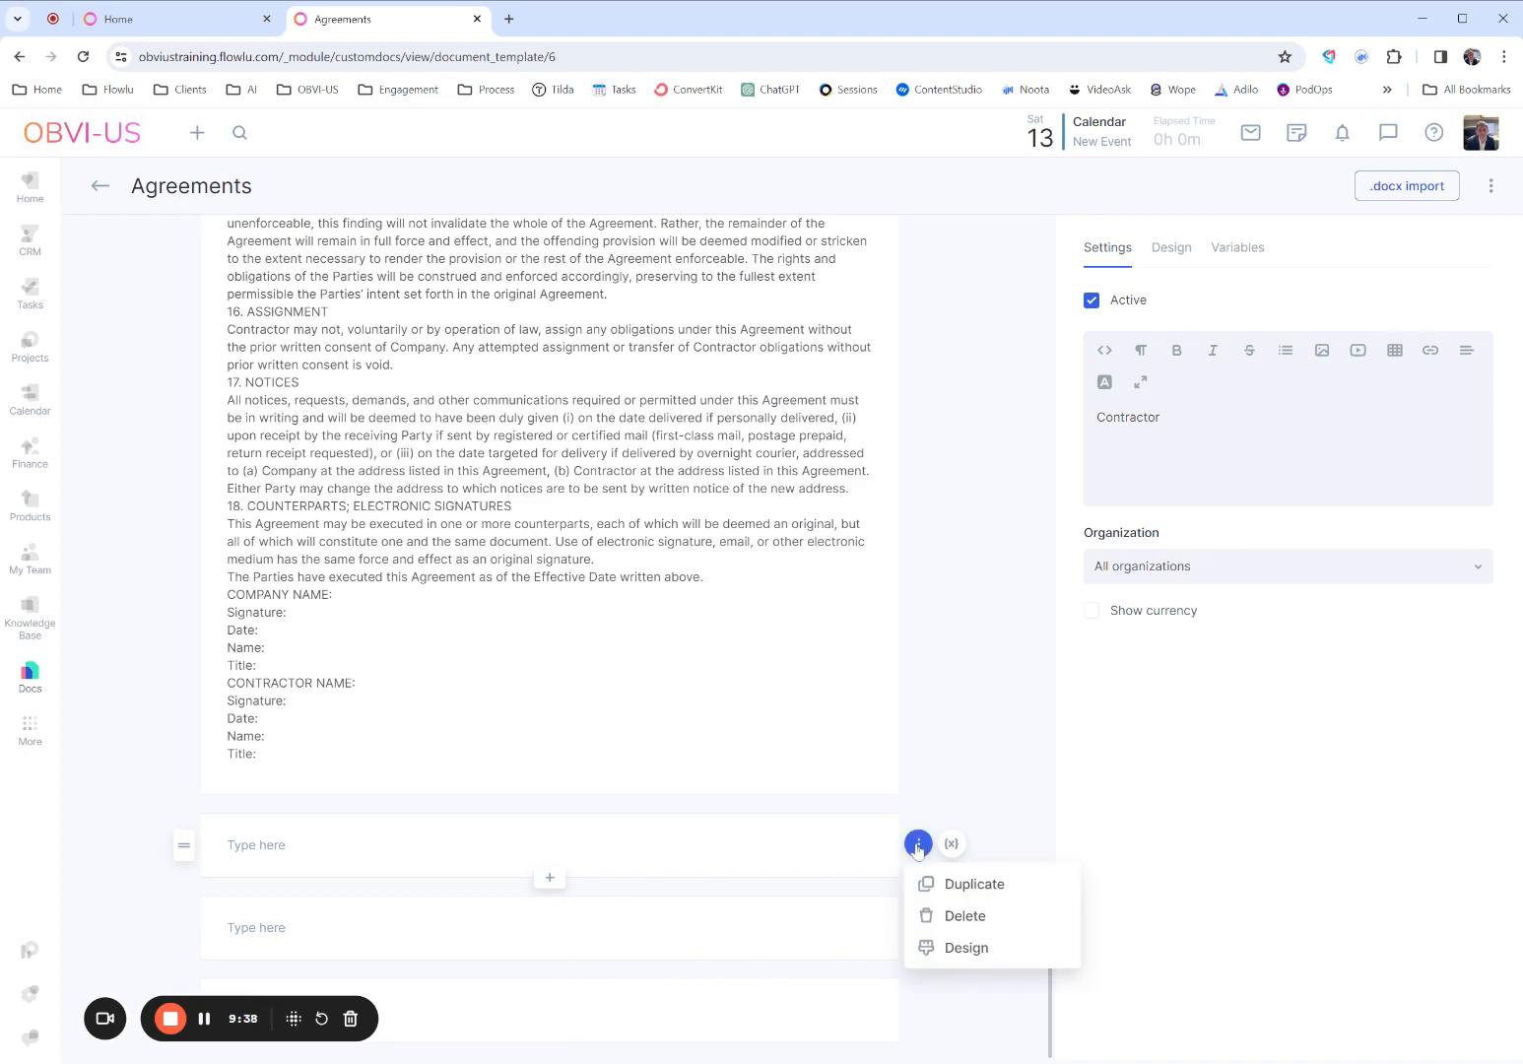
left_click(954, 916)
left_click(918, 925)
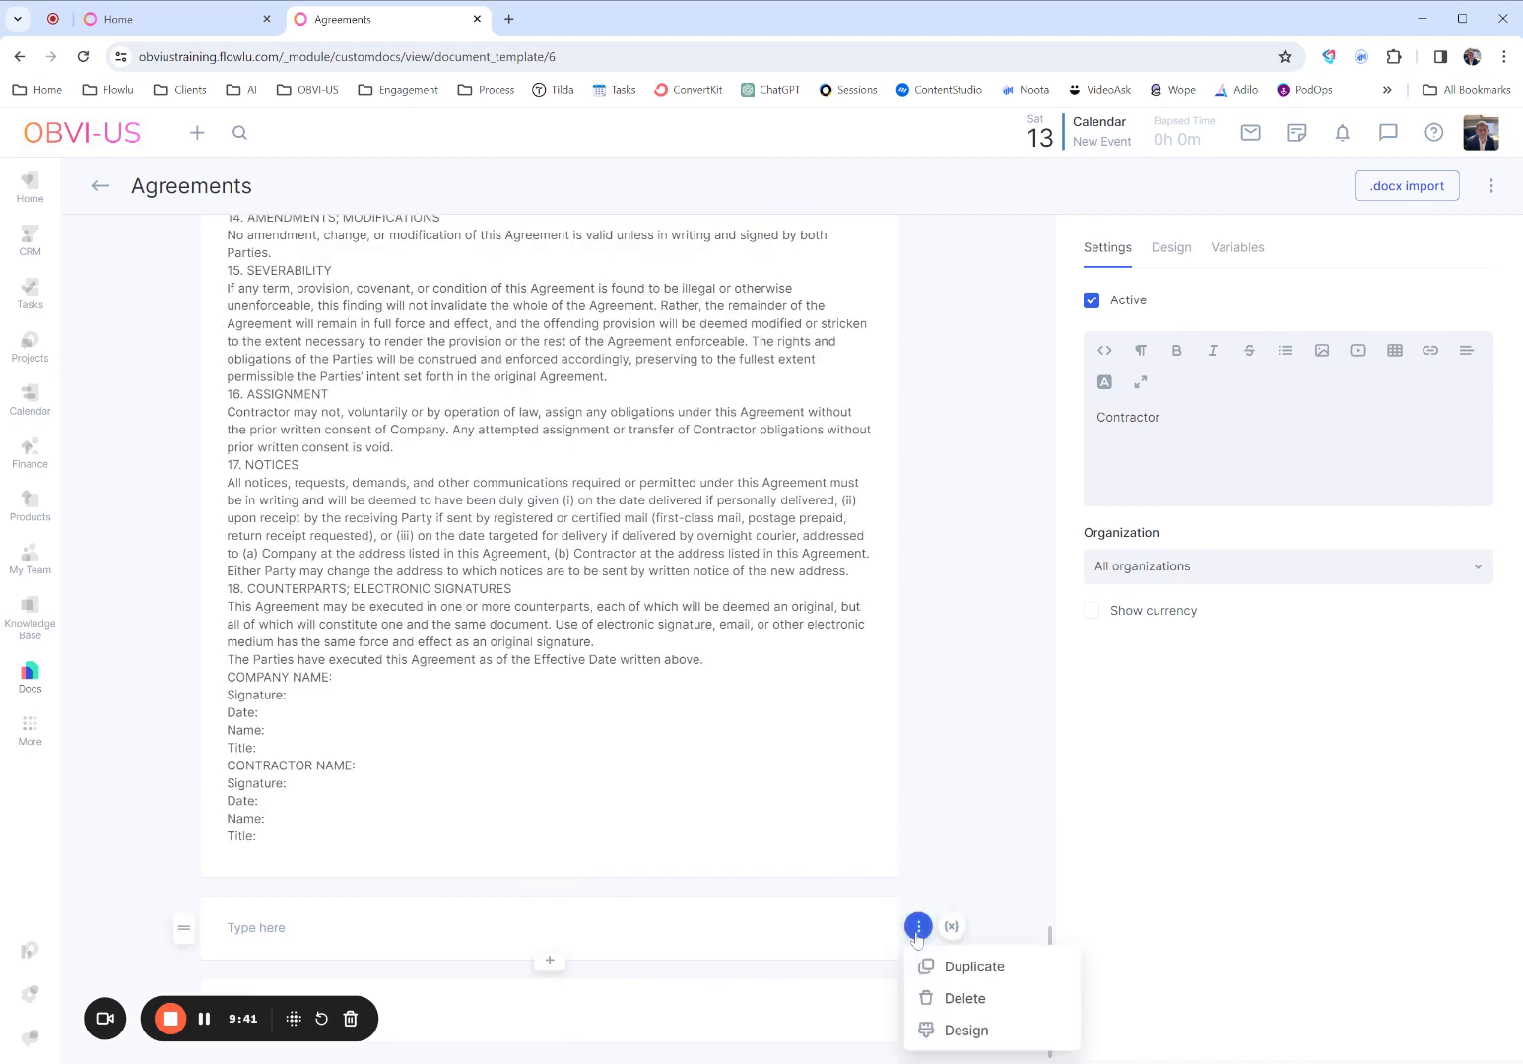
left_click(926, 995)
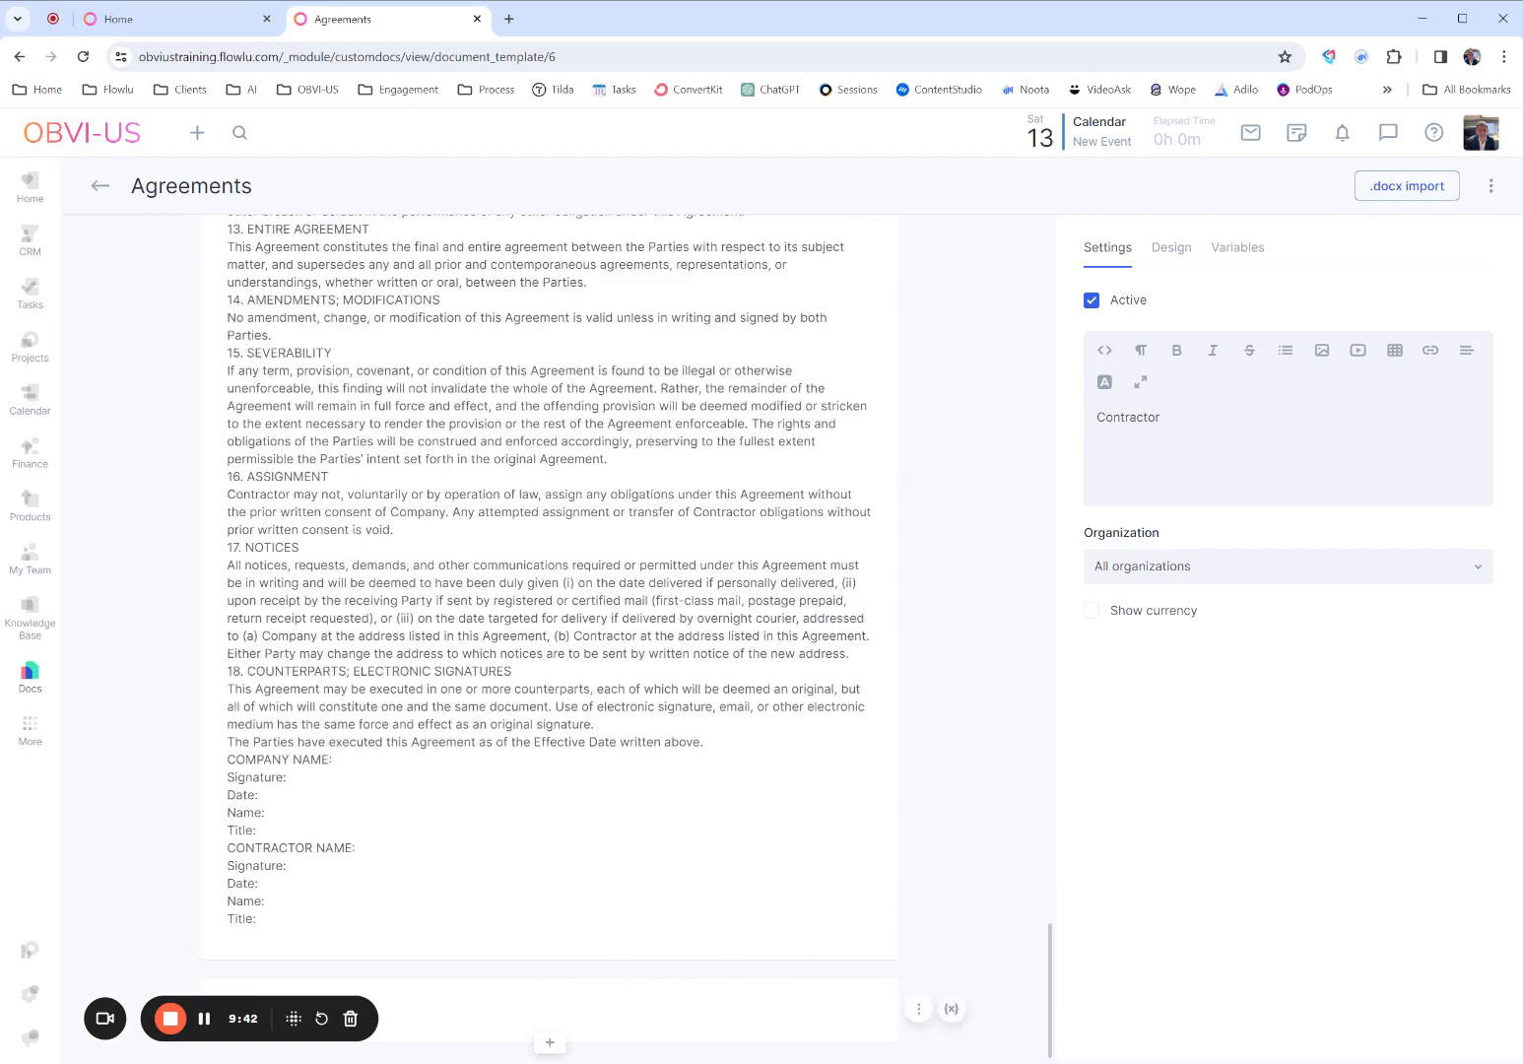
left_click(918, 1009)
left_click(928, 935)
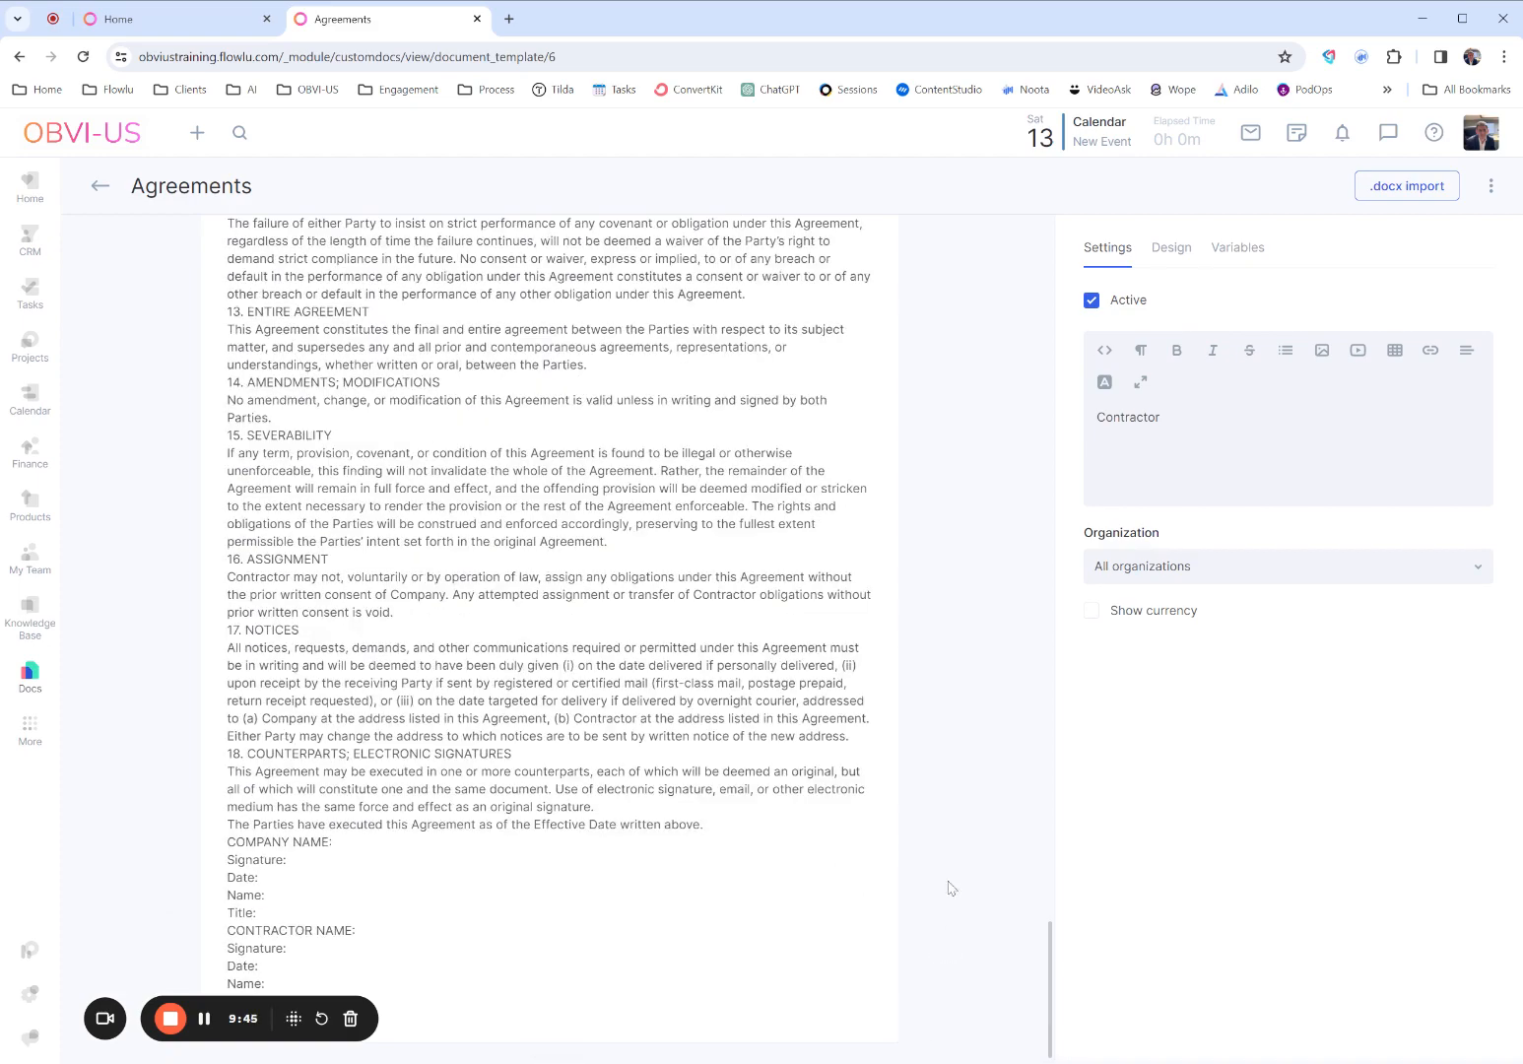
- Add a blank line above and below the agreement title and extra blank lines before the BACKGROUND heading
scroll(549, 639, "up", 20)
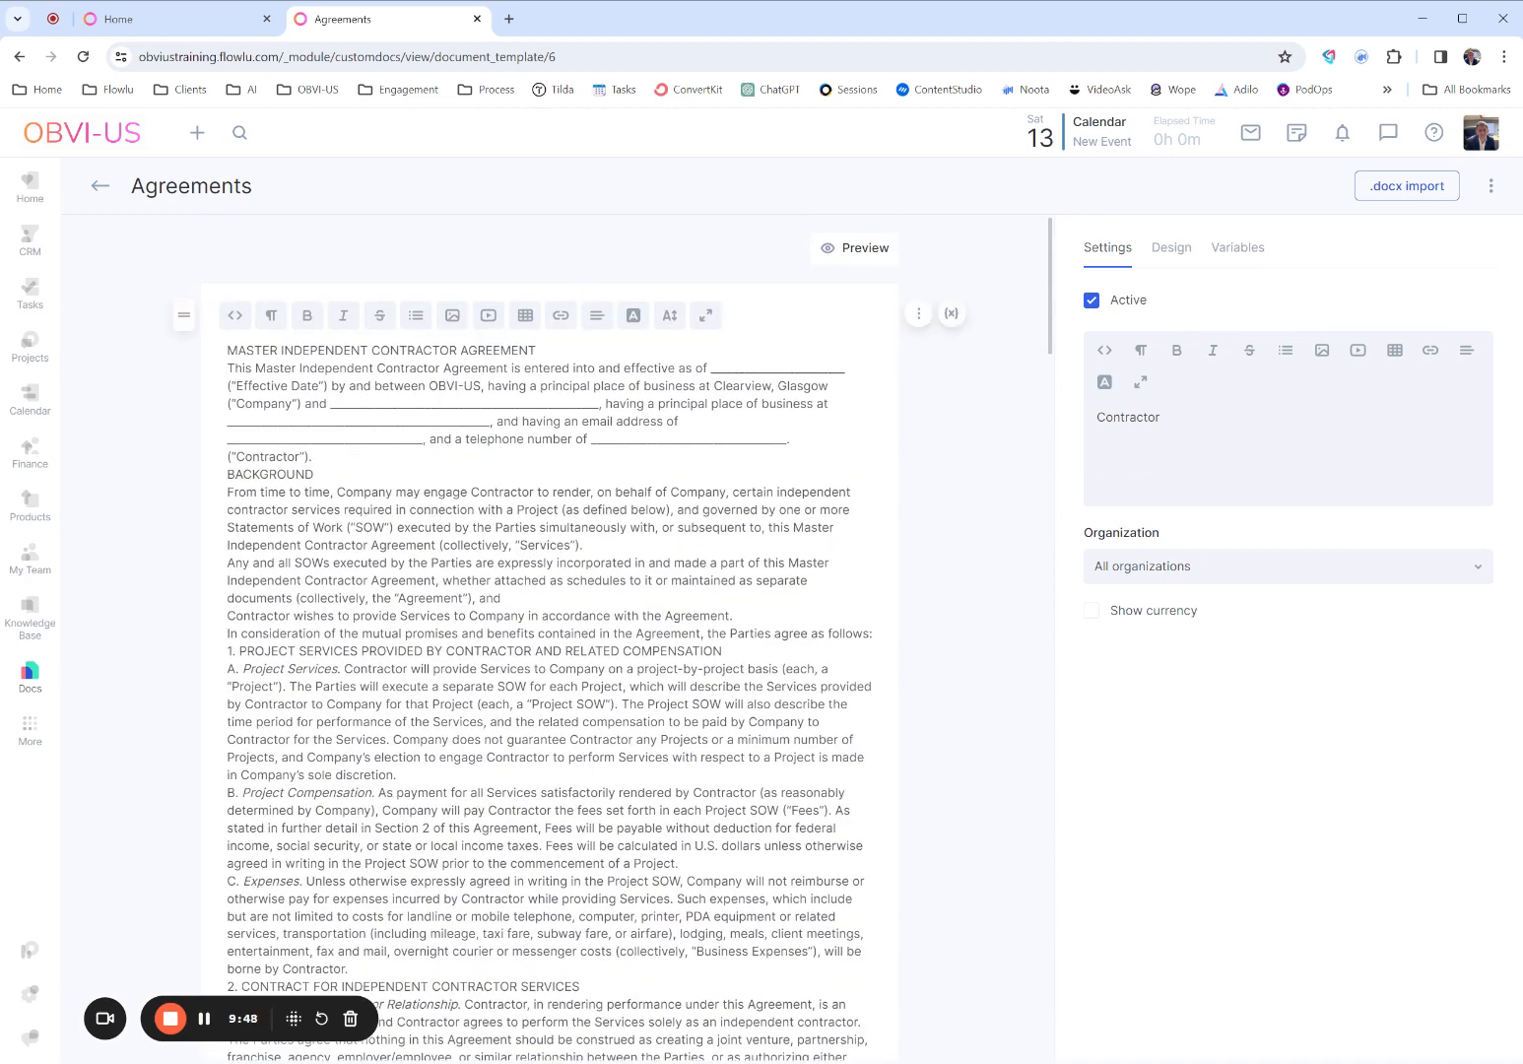
key("Return")
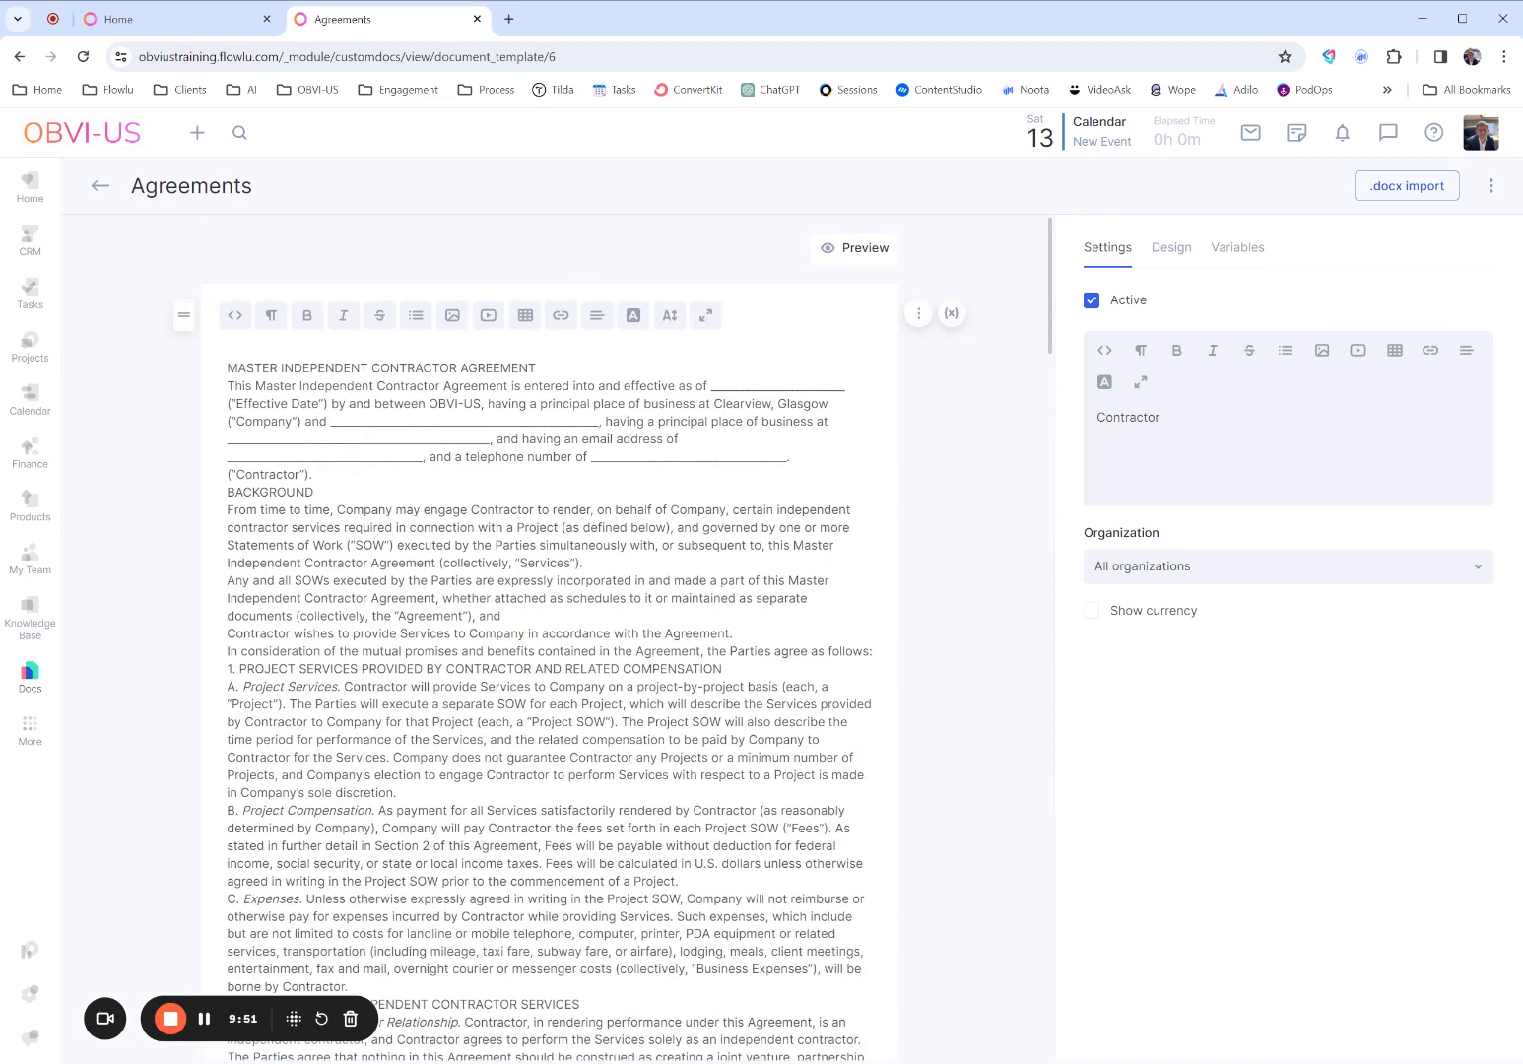
key("Down")
key("Return")
left_click(228, 510)
key("Return")
key("Return")
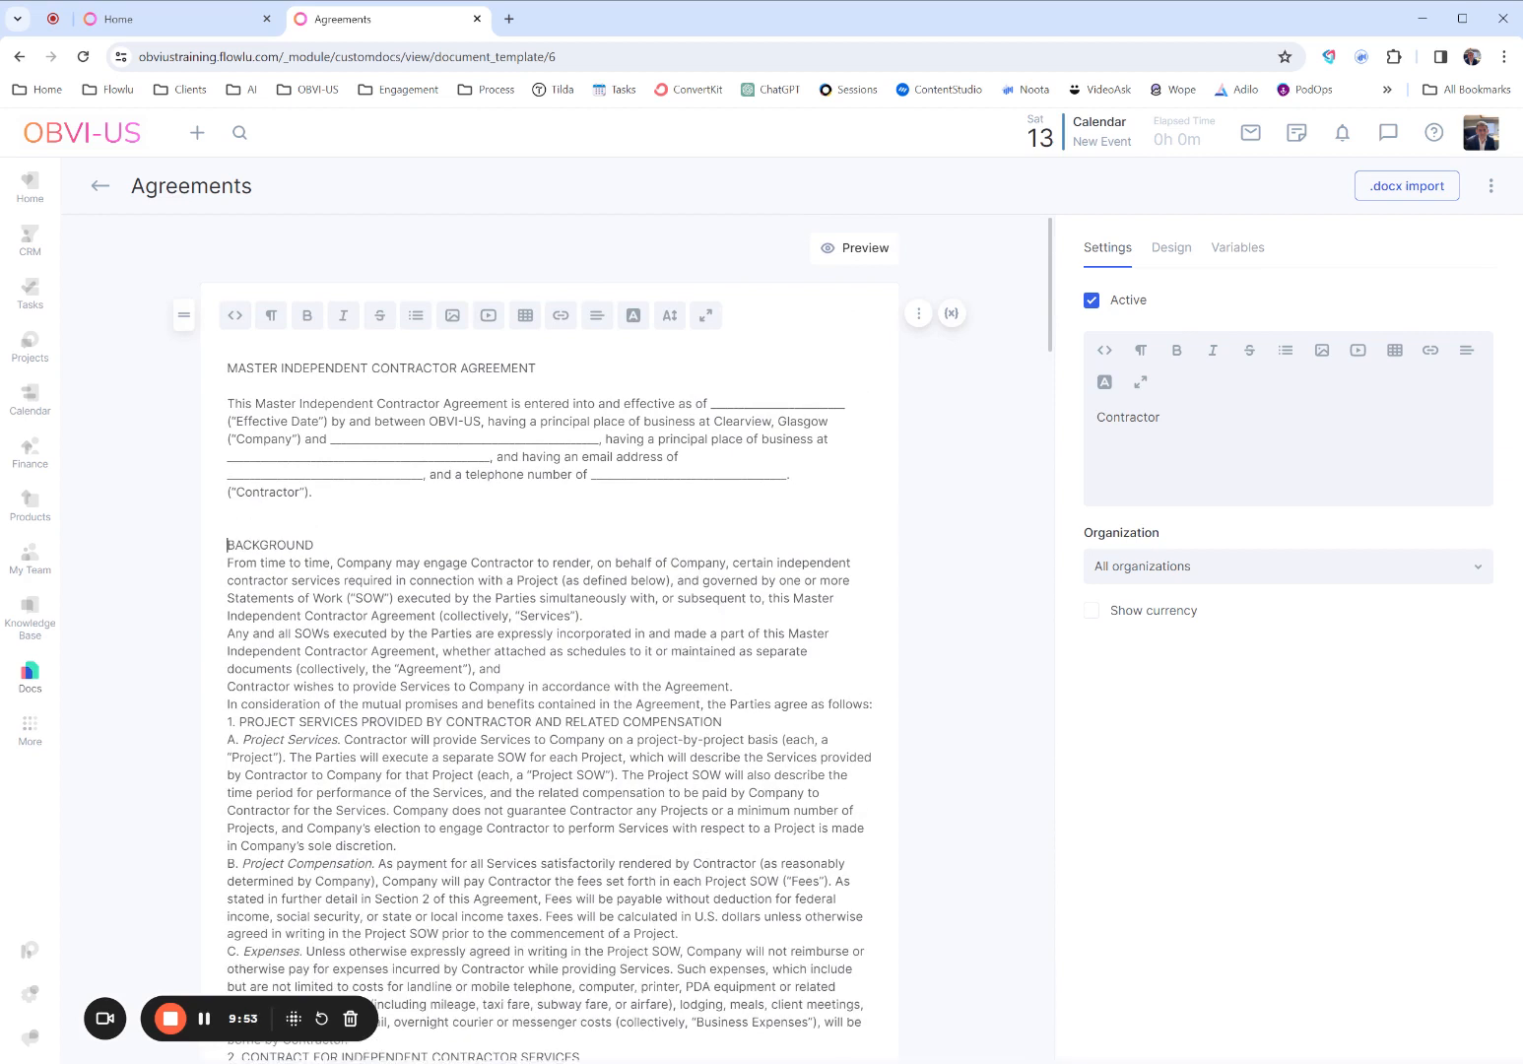
- Format the title MASTER INDEPENDENT CONTRACTOR AGREEMENT as Heading 1 and make it bold
left_click(270, 315)
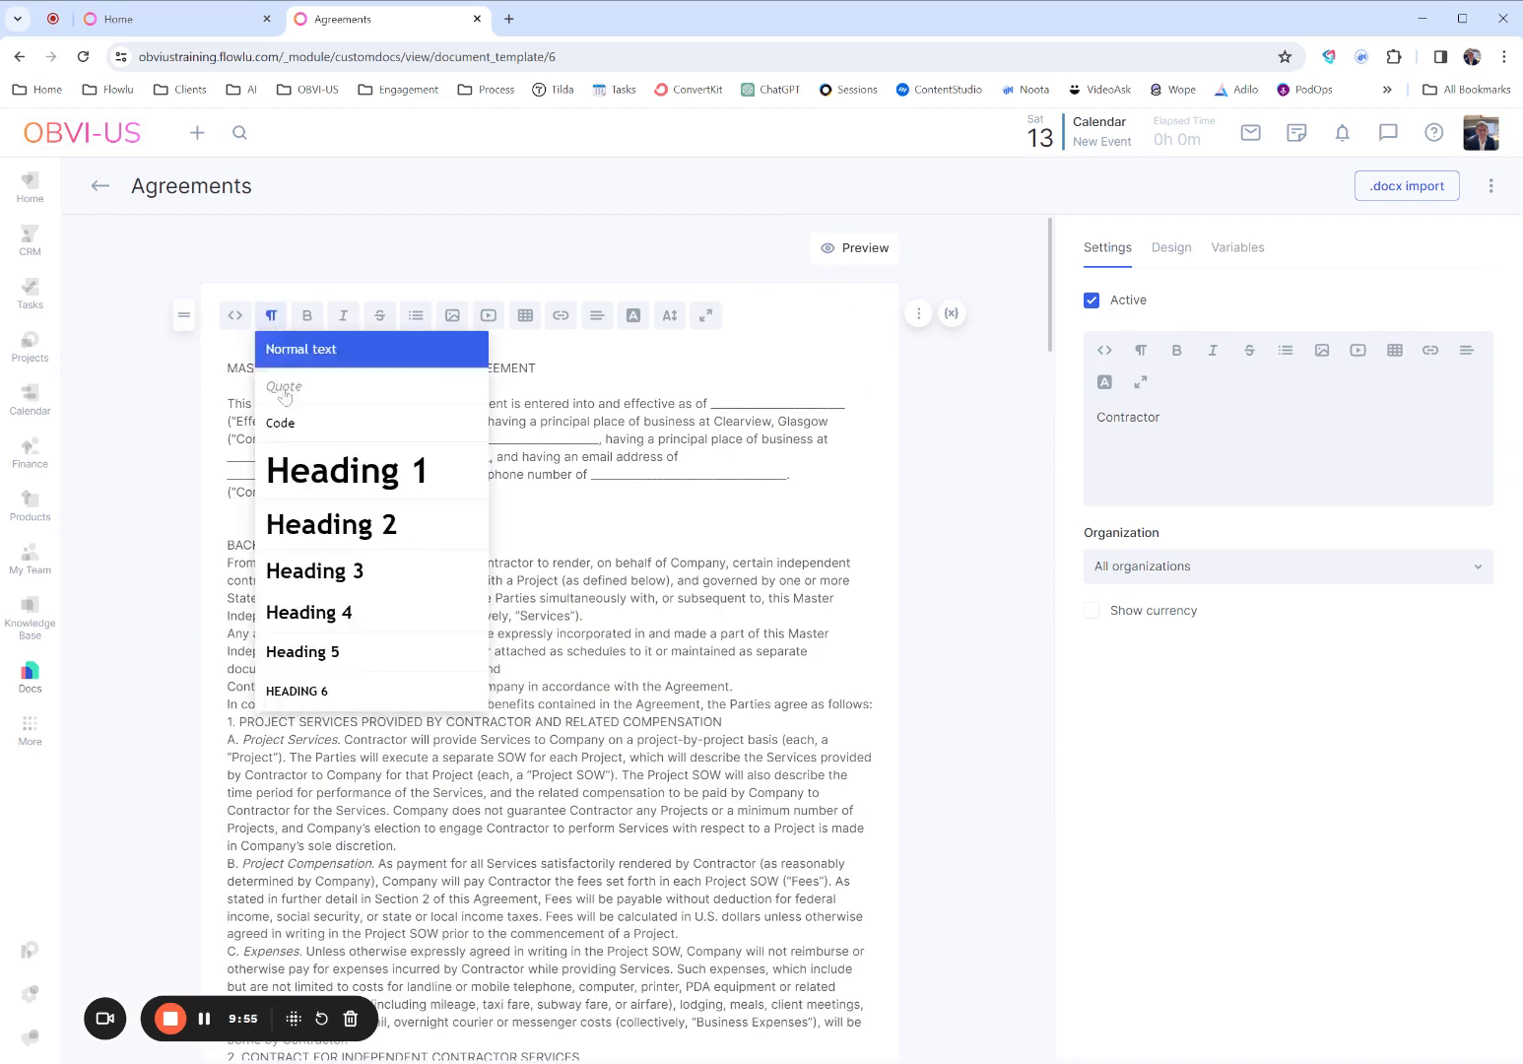
left_click(288, 469)
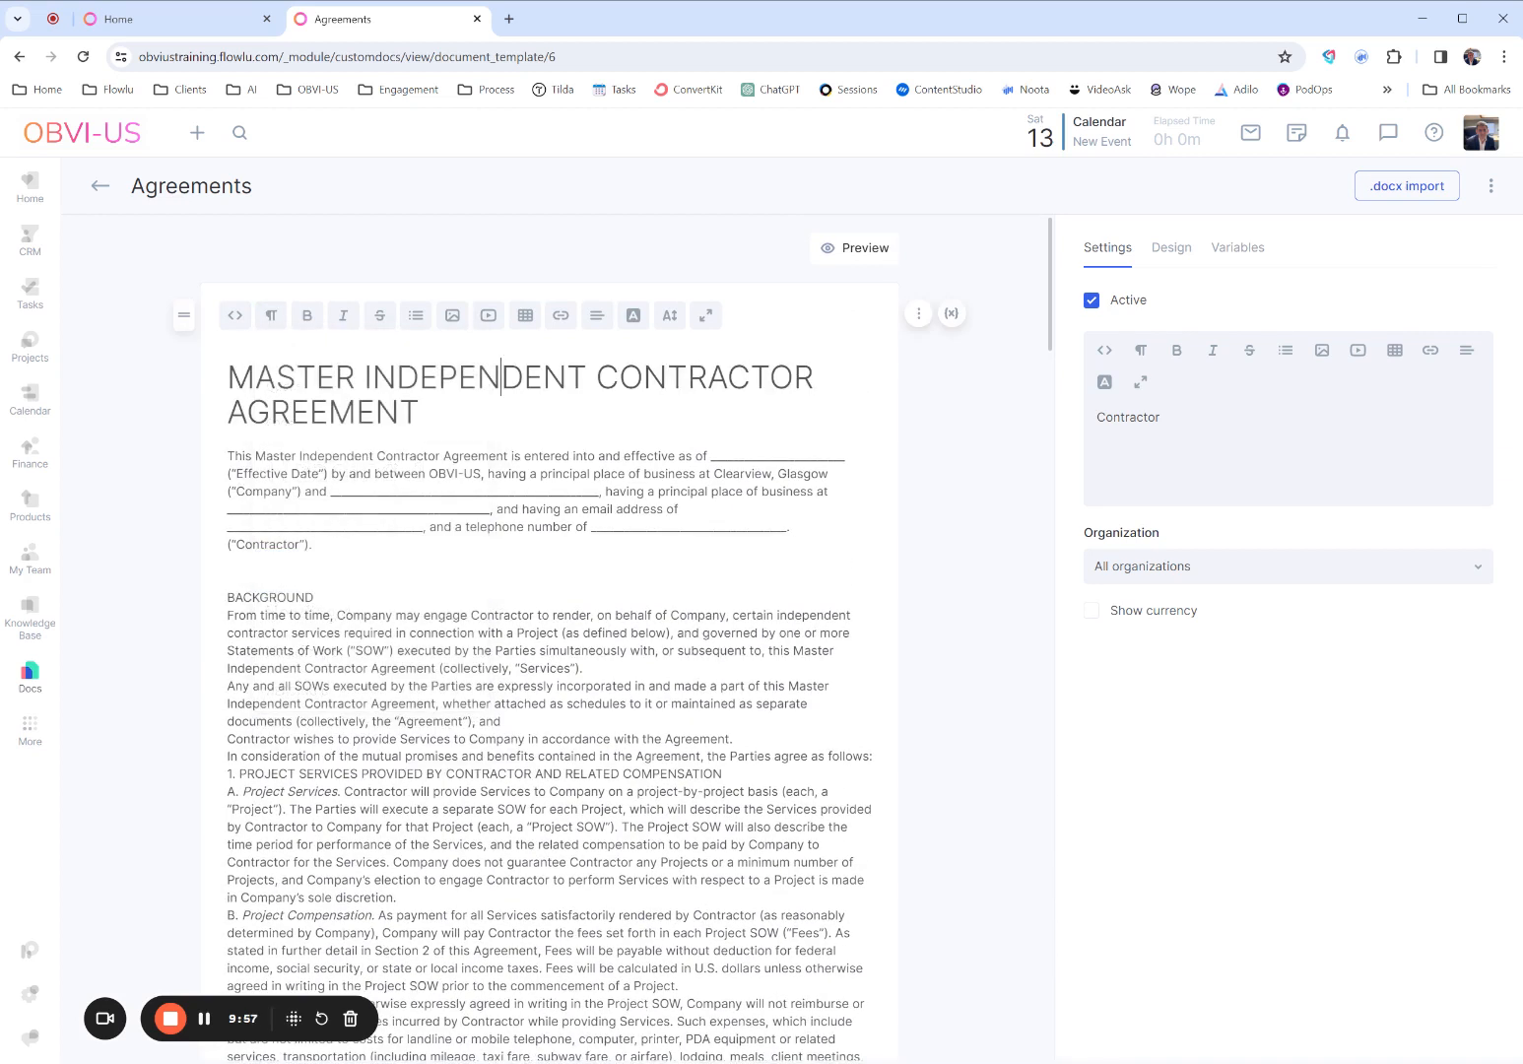
left_click_drag(420, 412, 228, 378)
left_click(309, 322)
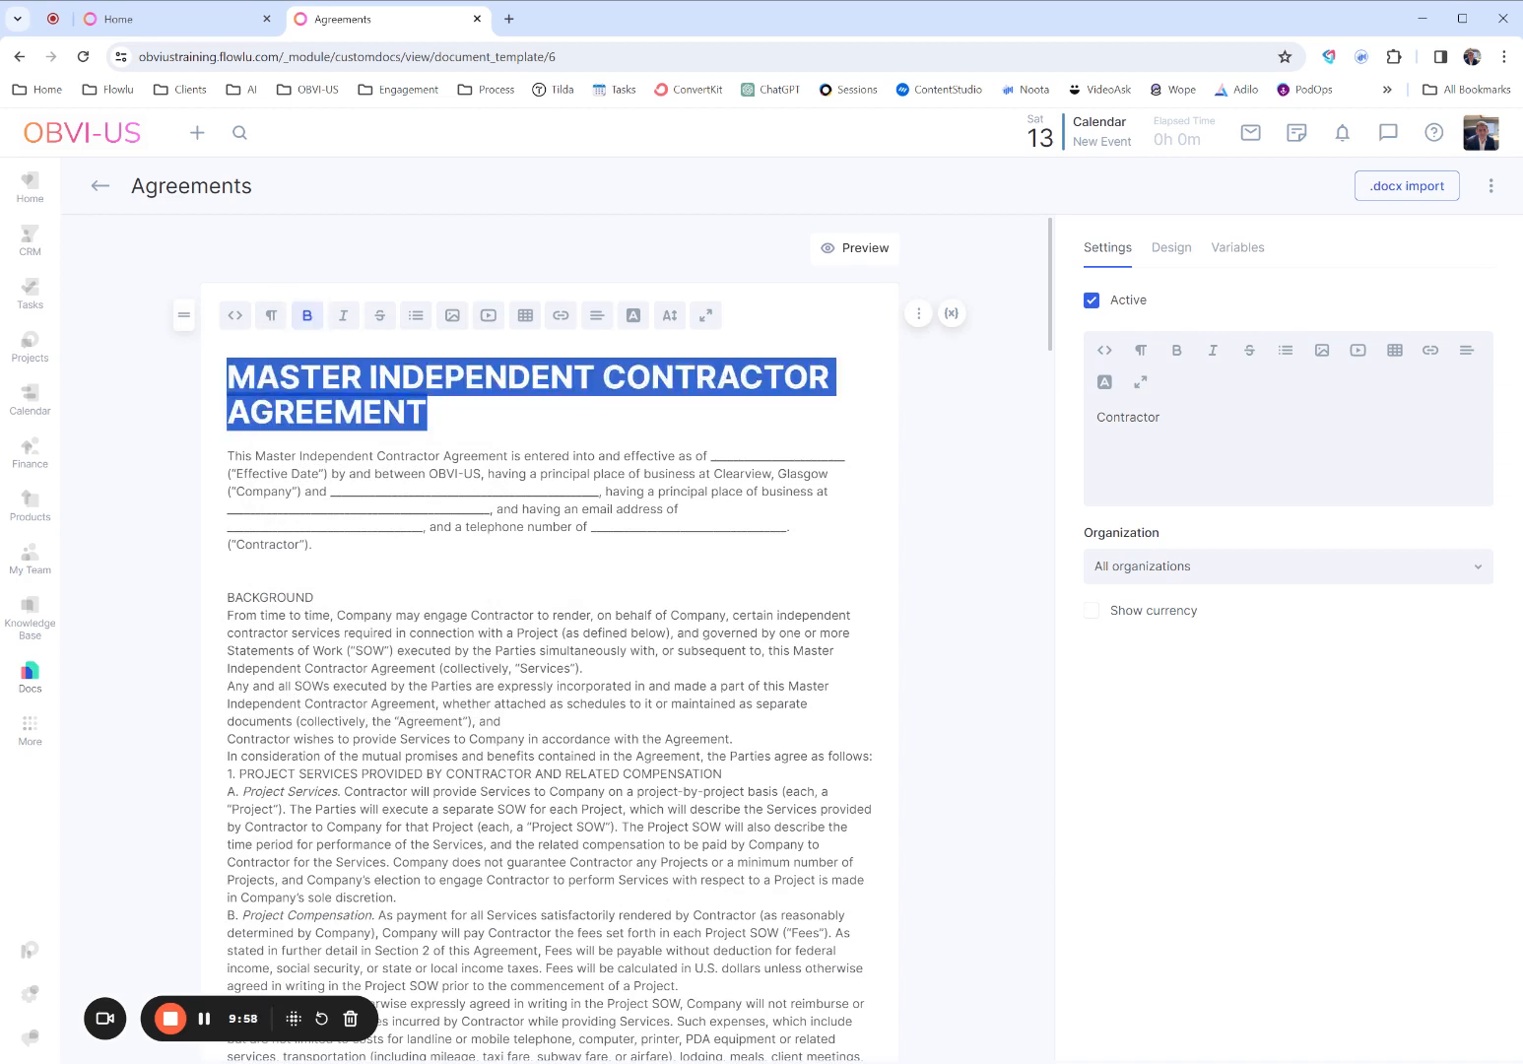
left_click(428, 412)
- Format the BACKGROUND line as Heading 2
double_click(269, 597)
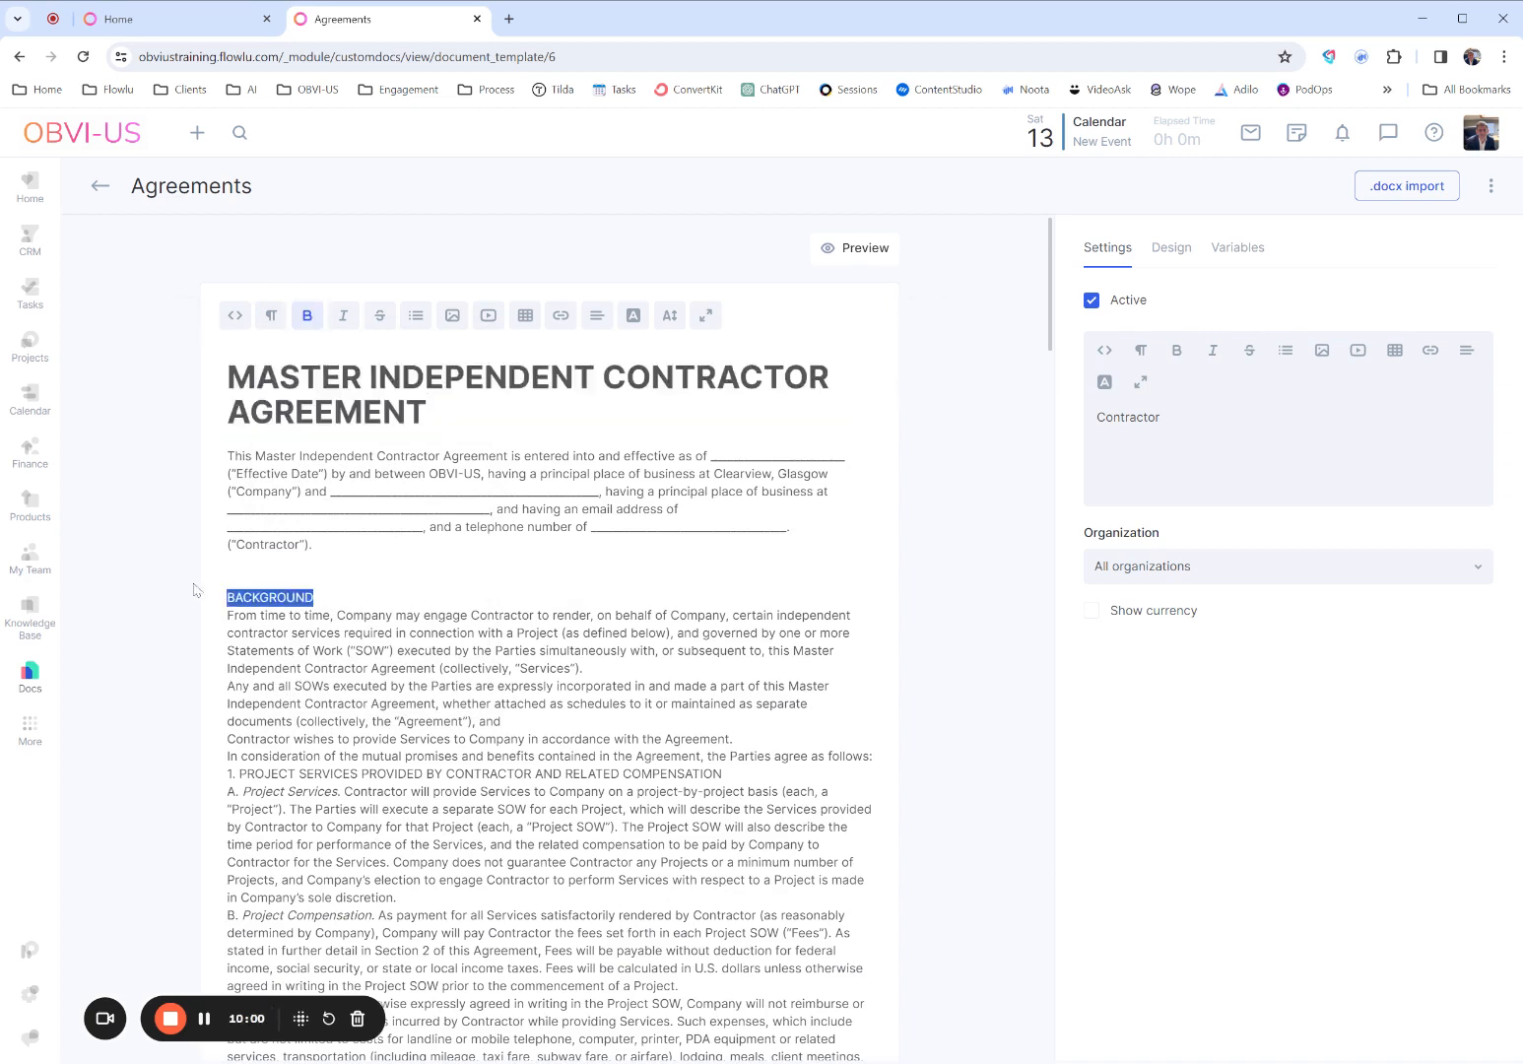
left_click(270, 315)
left_click(308, 537)
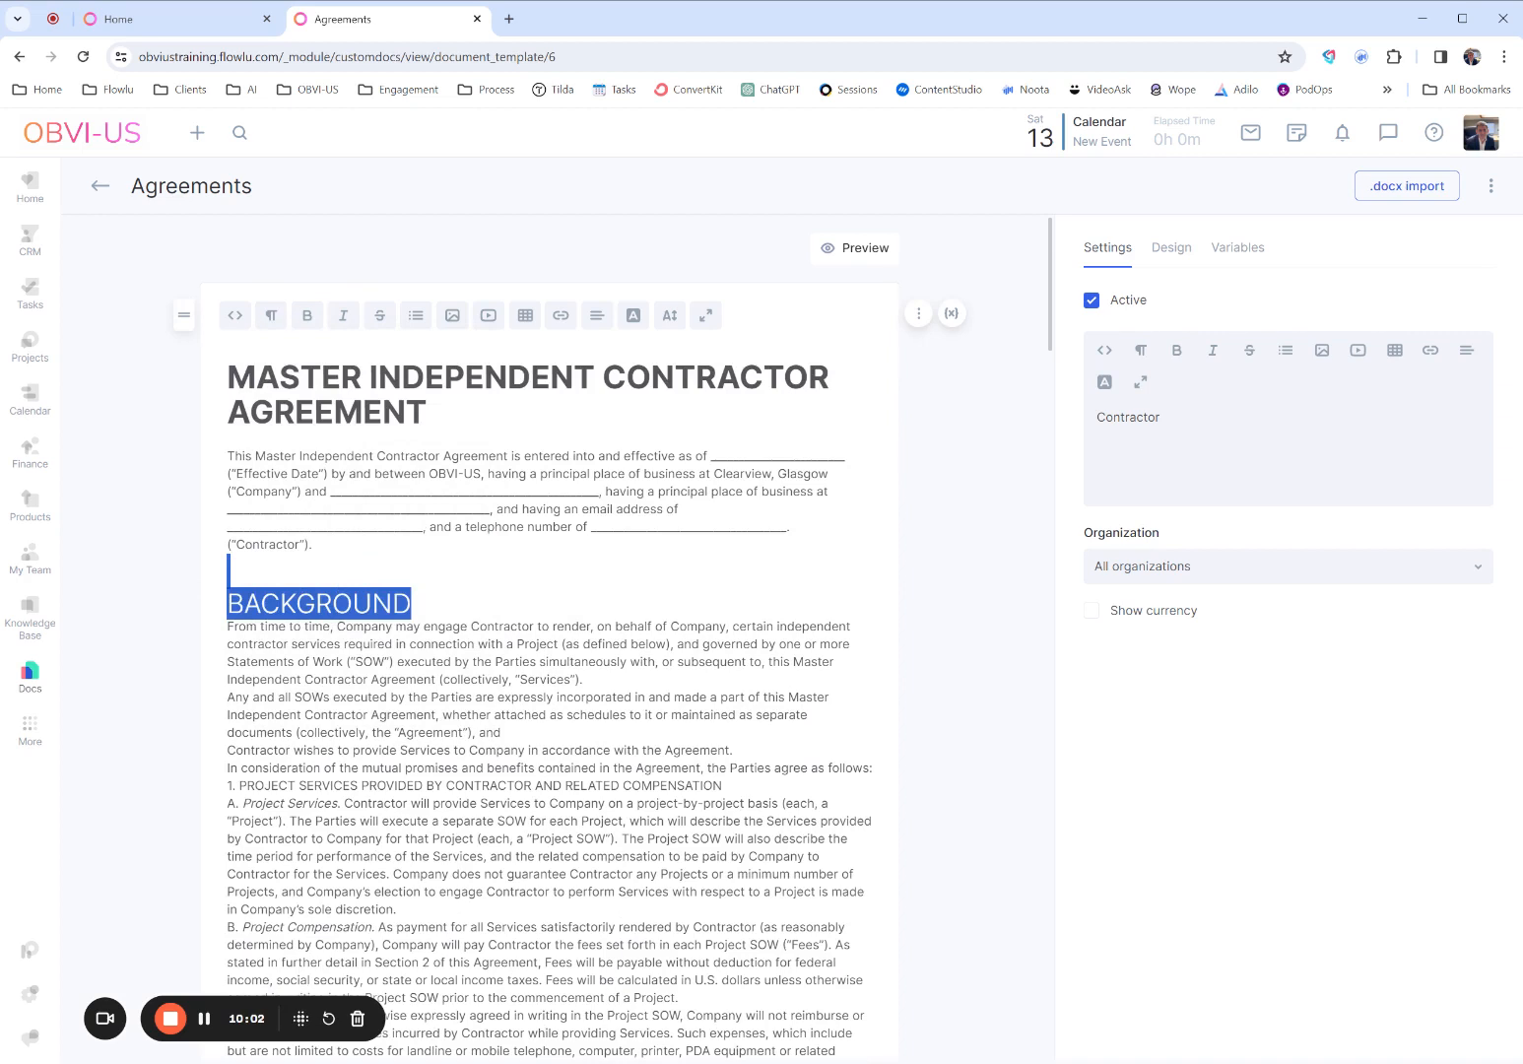
left_click(412, 603)
left_click(229, 579)
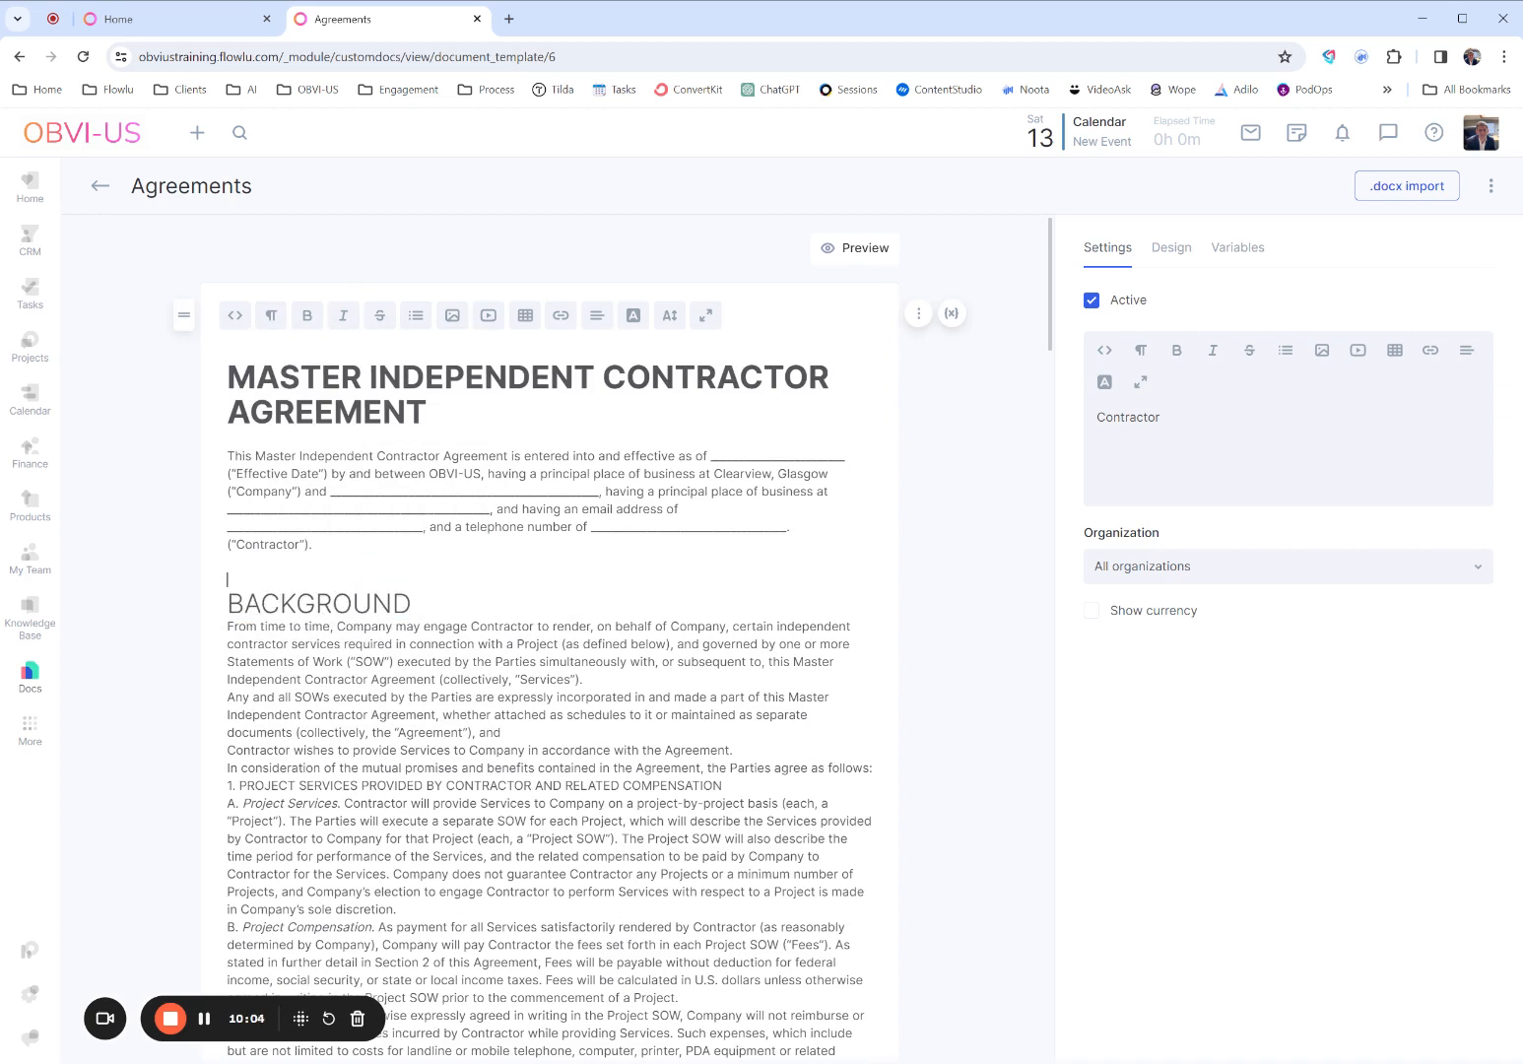
- Add blank lines above the agreement title, insert the OBVI-US logo image there and select it
left_click(228, 378)
key("Return")
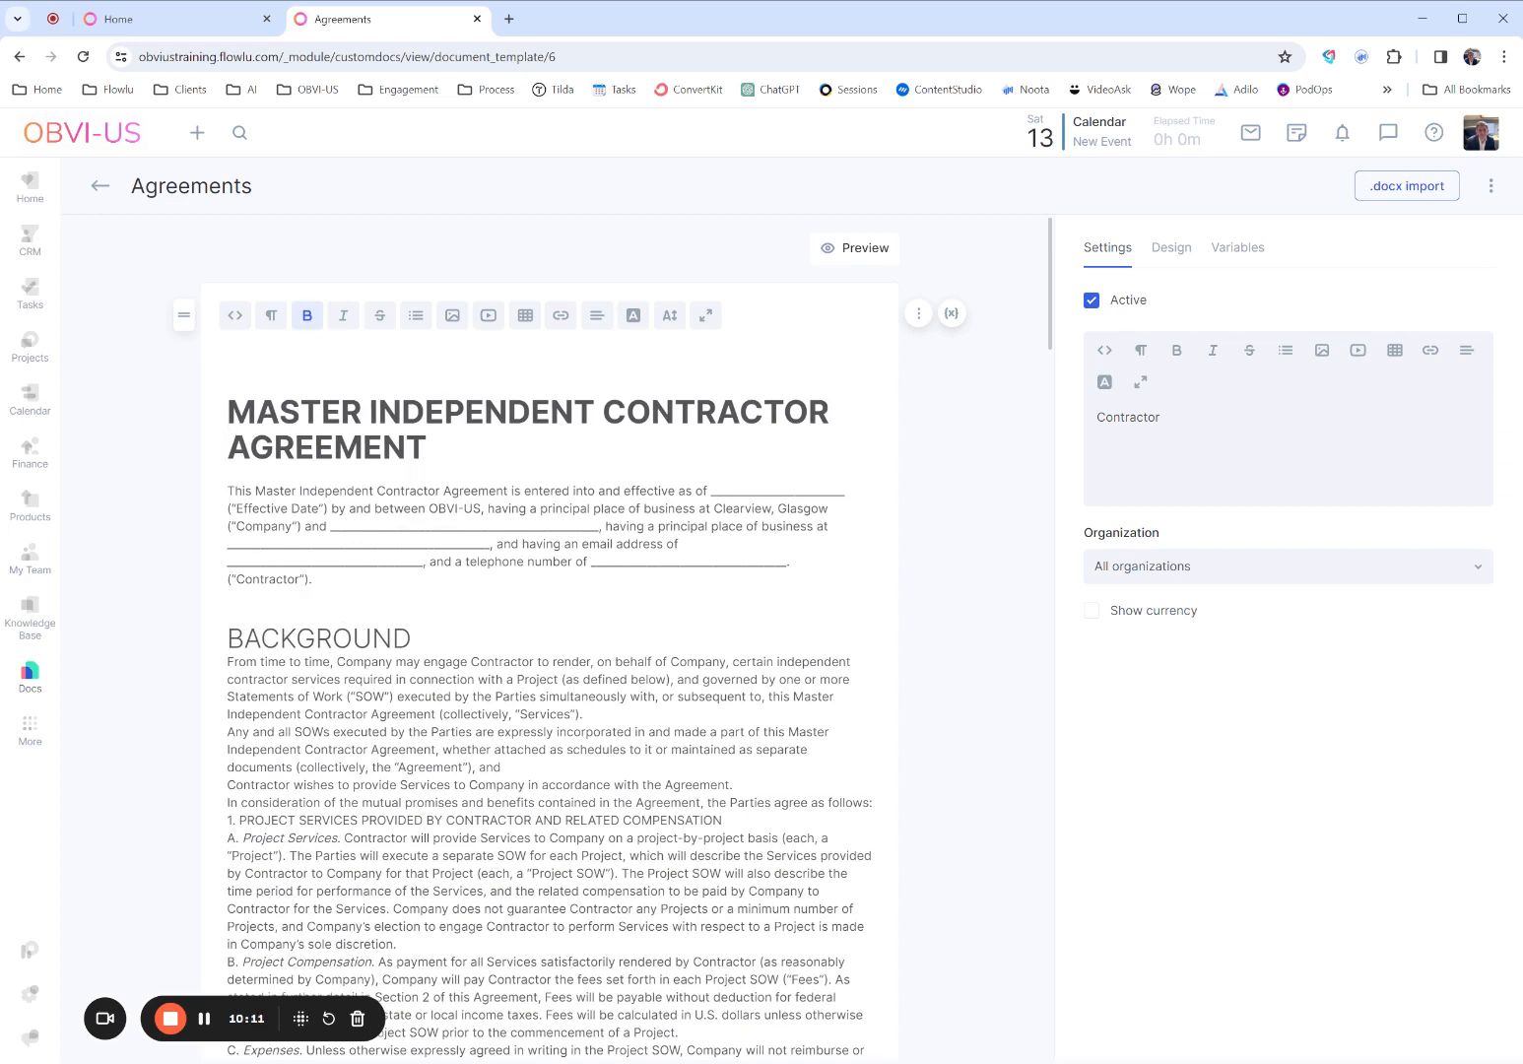
key("Return")
left_click(455, 326)
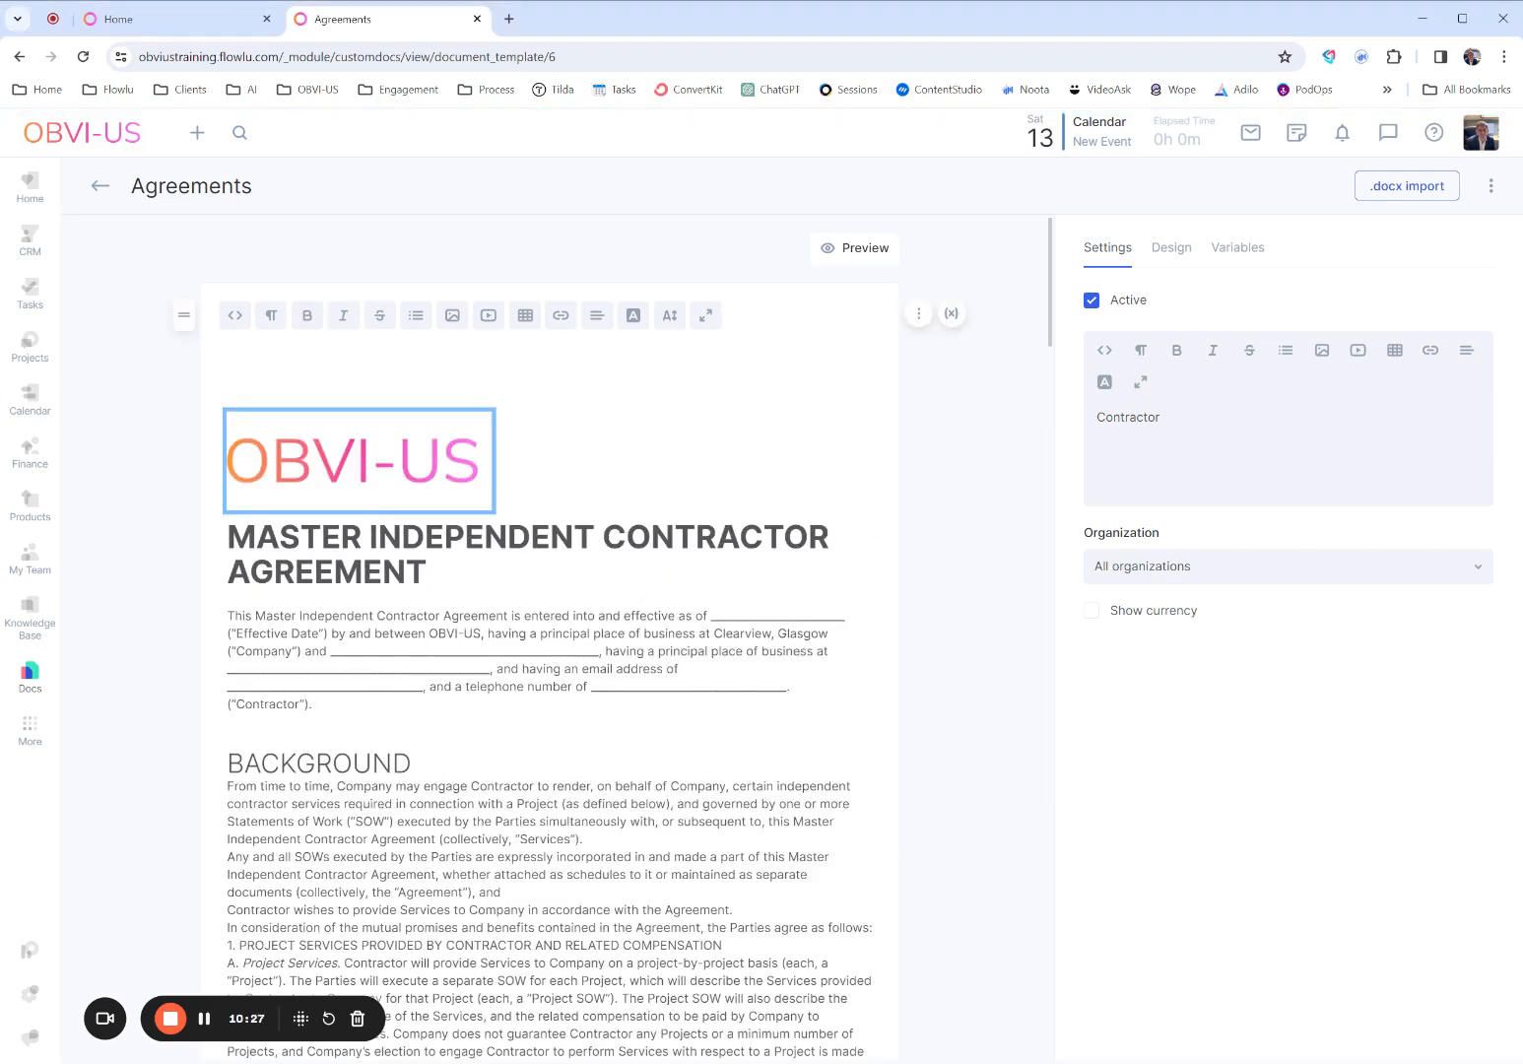
left_click(519, 471)
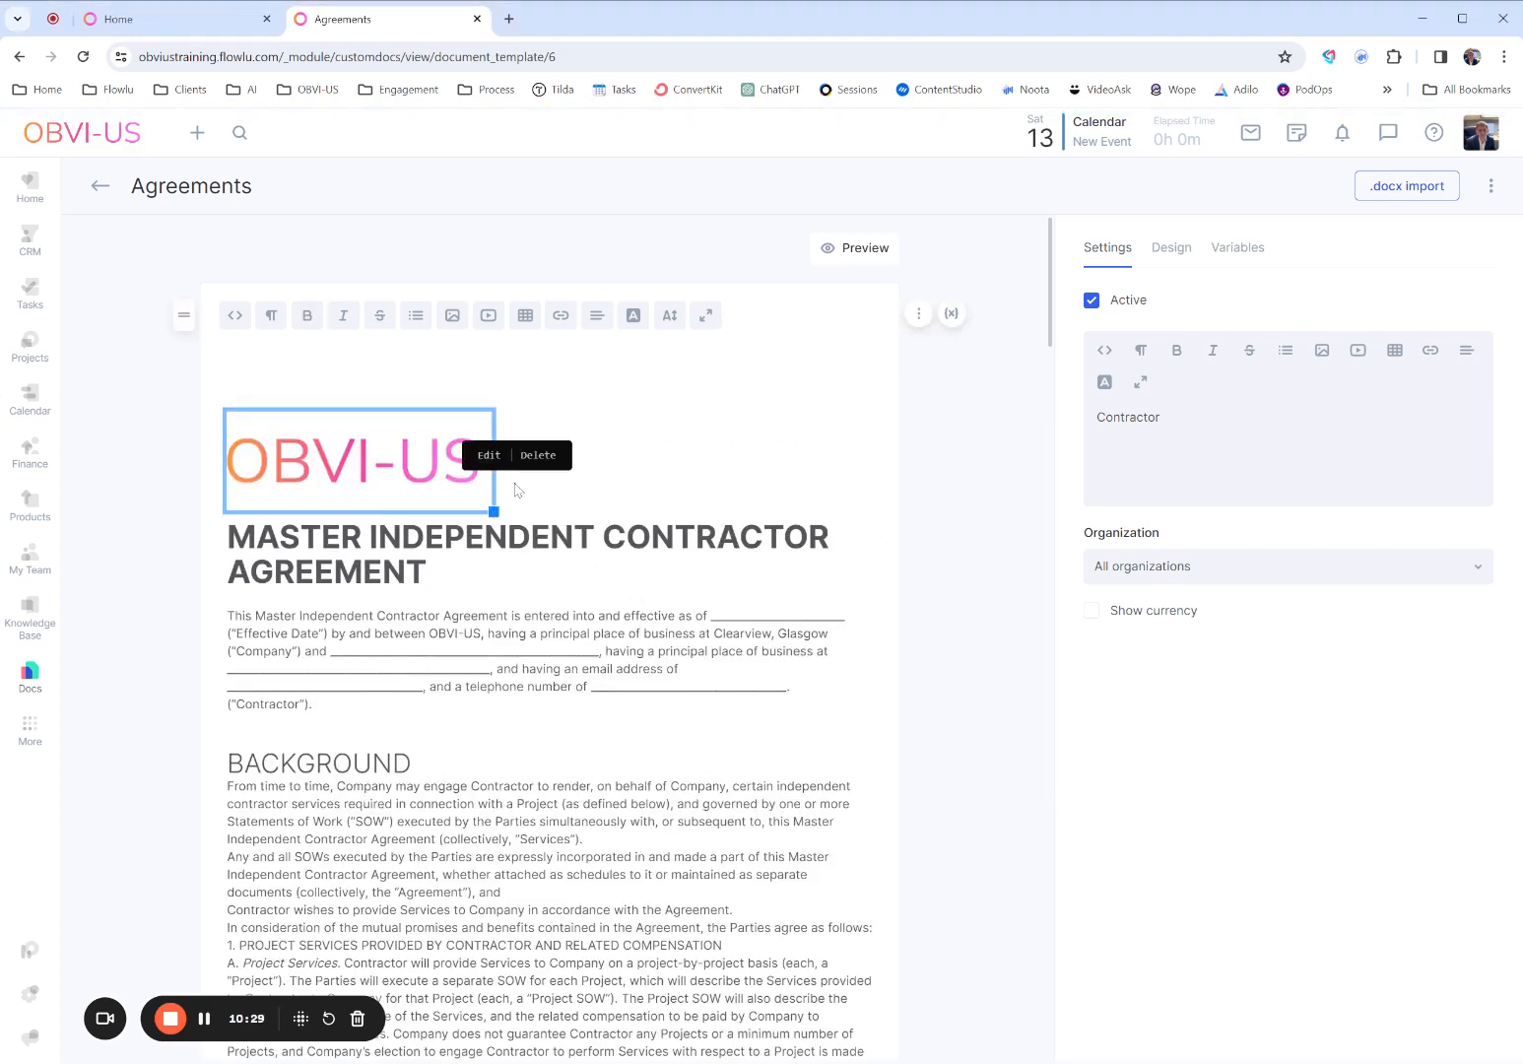
- Shrink the OBVI-US logo to roughly two thirds of its width and add a blank line between it and the agreement title
left_click_drag(494, 511, 417, 482)
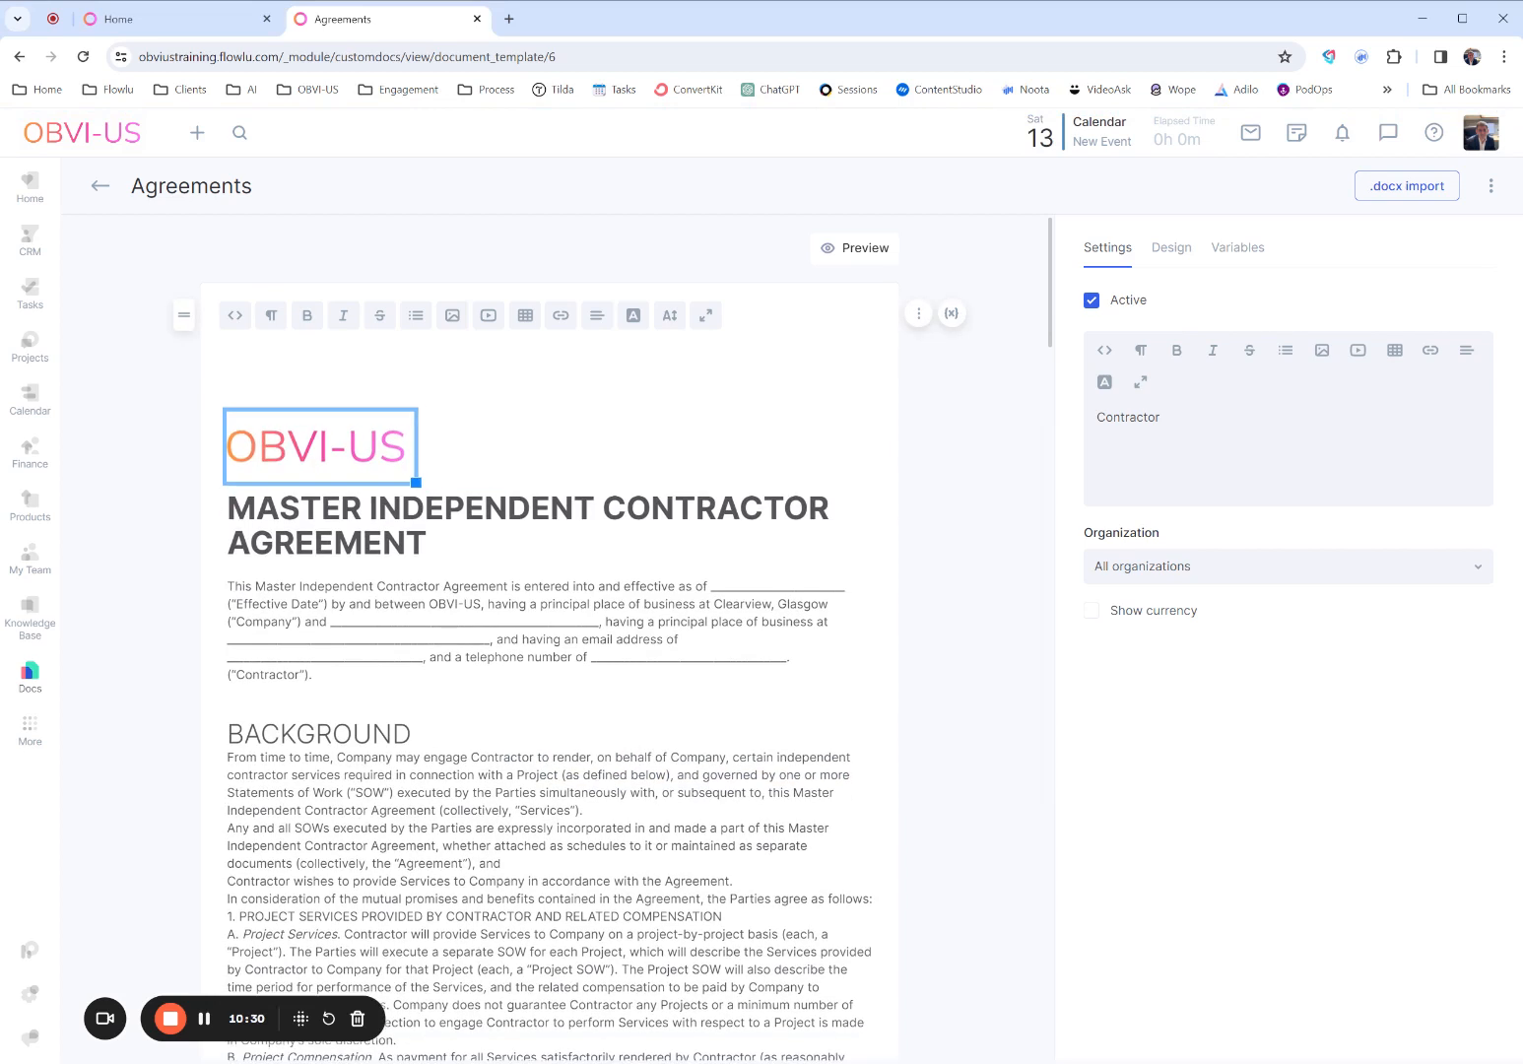
left_click(228, 508)
key("Return")
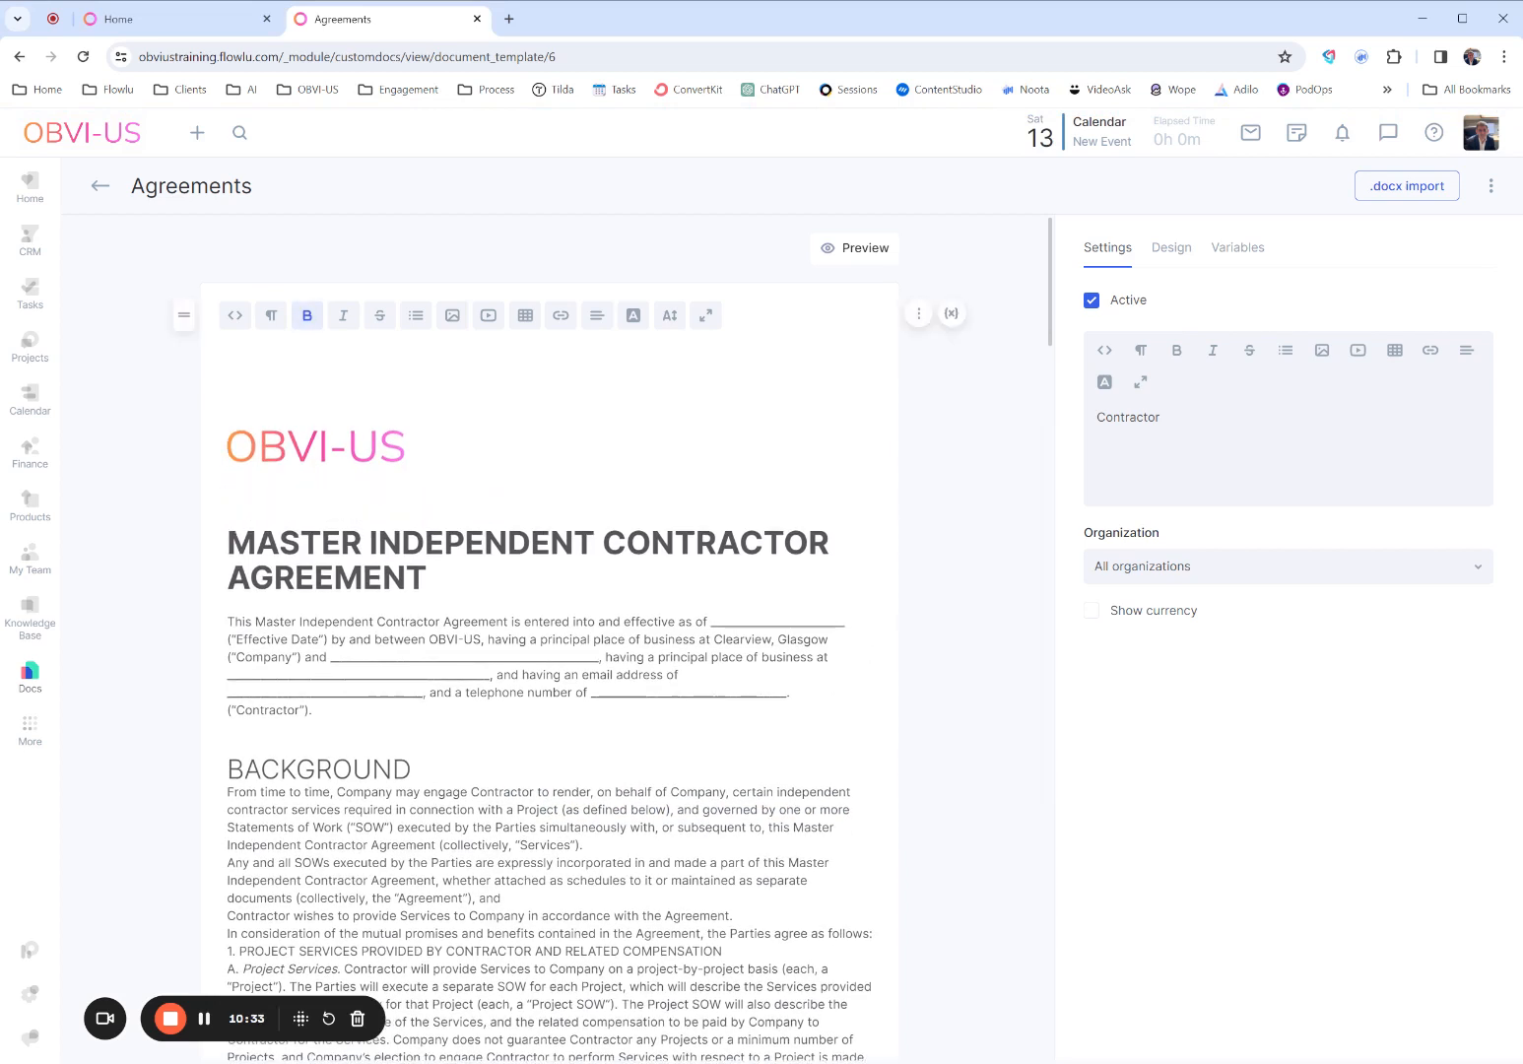
- Add blank lines after the first BACKGROUND paragraph and before the "In consideration of the mutual promises" paragraph
scroll(550, 640, "down", 2)
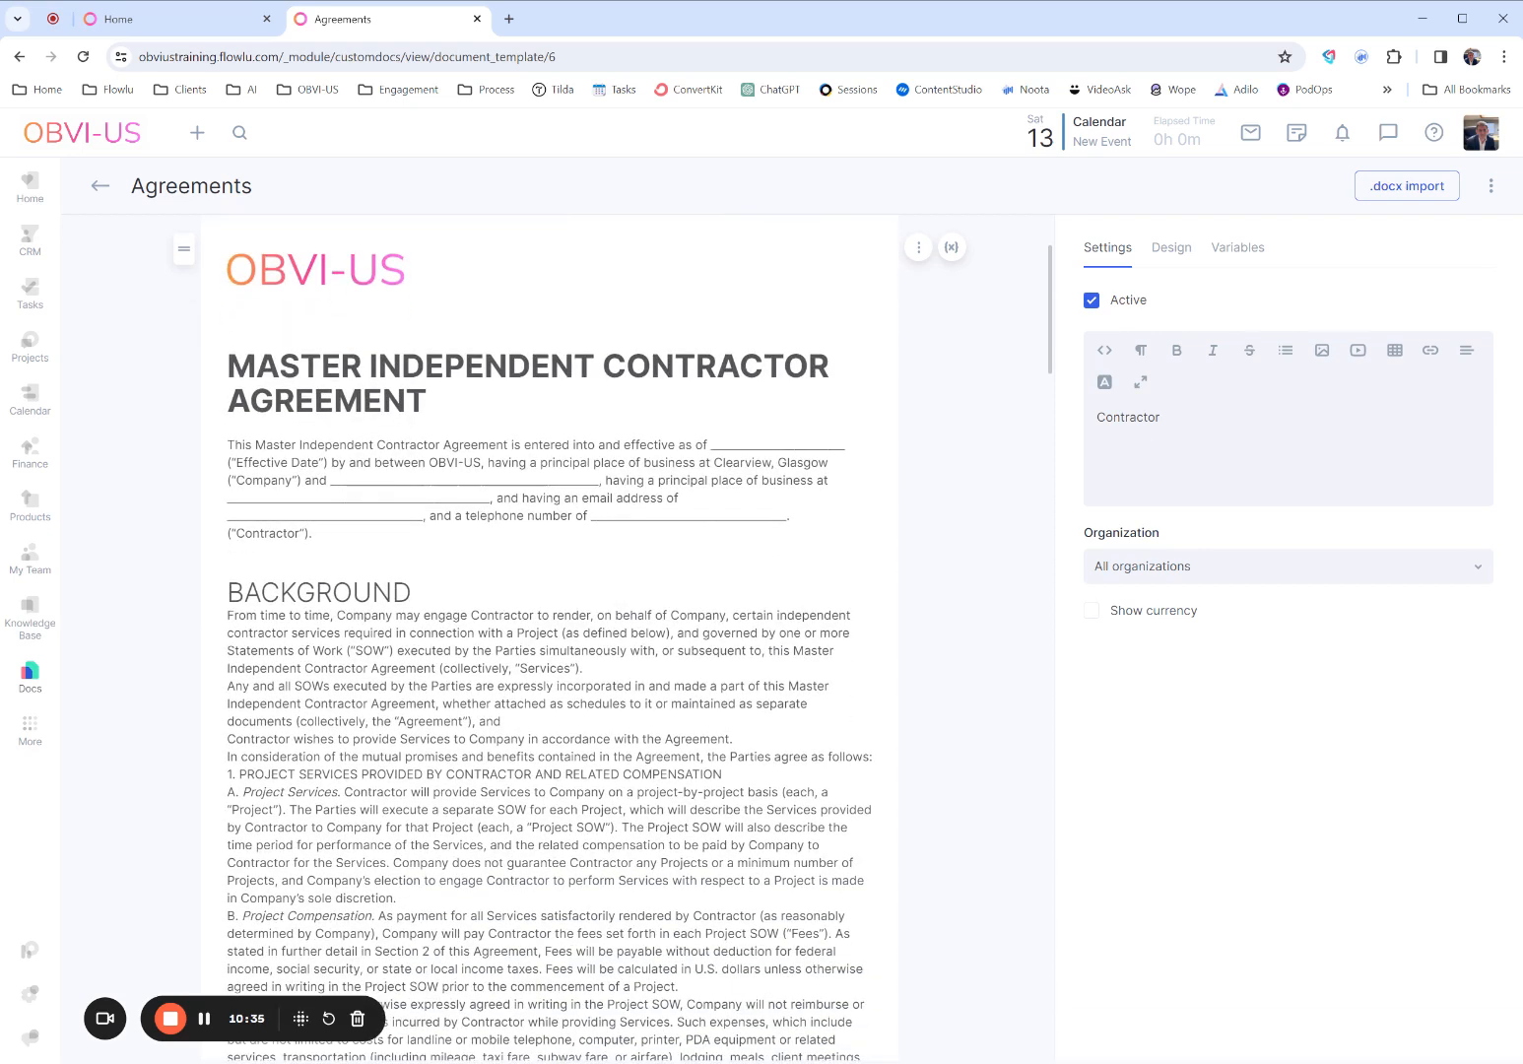
scroll(550, 640, "down", 4)
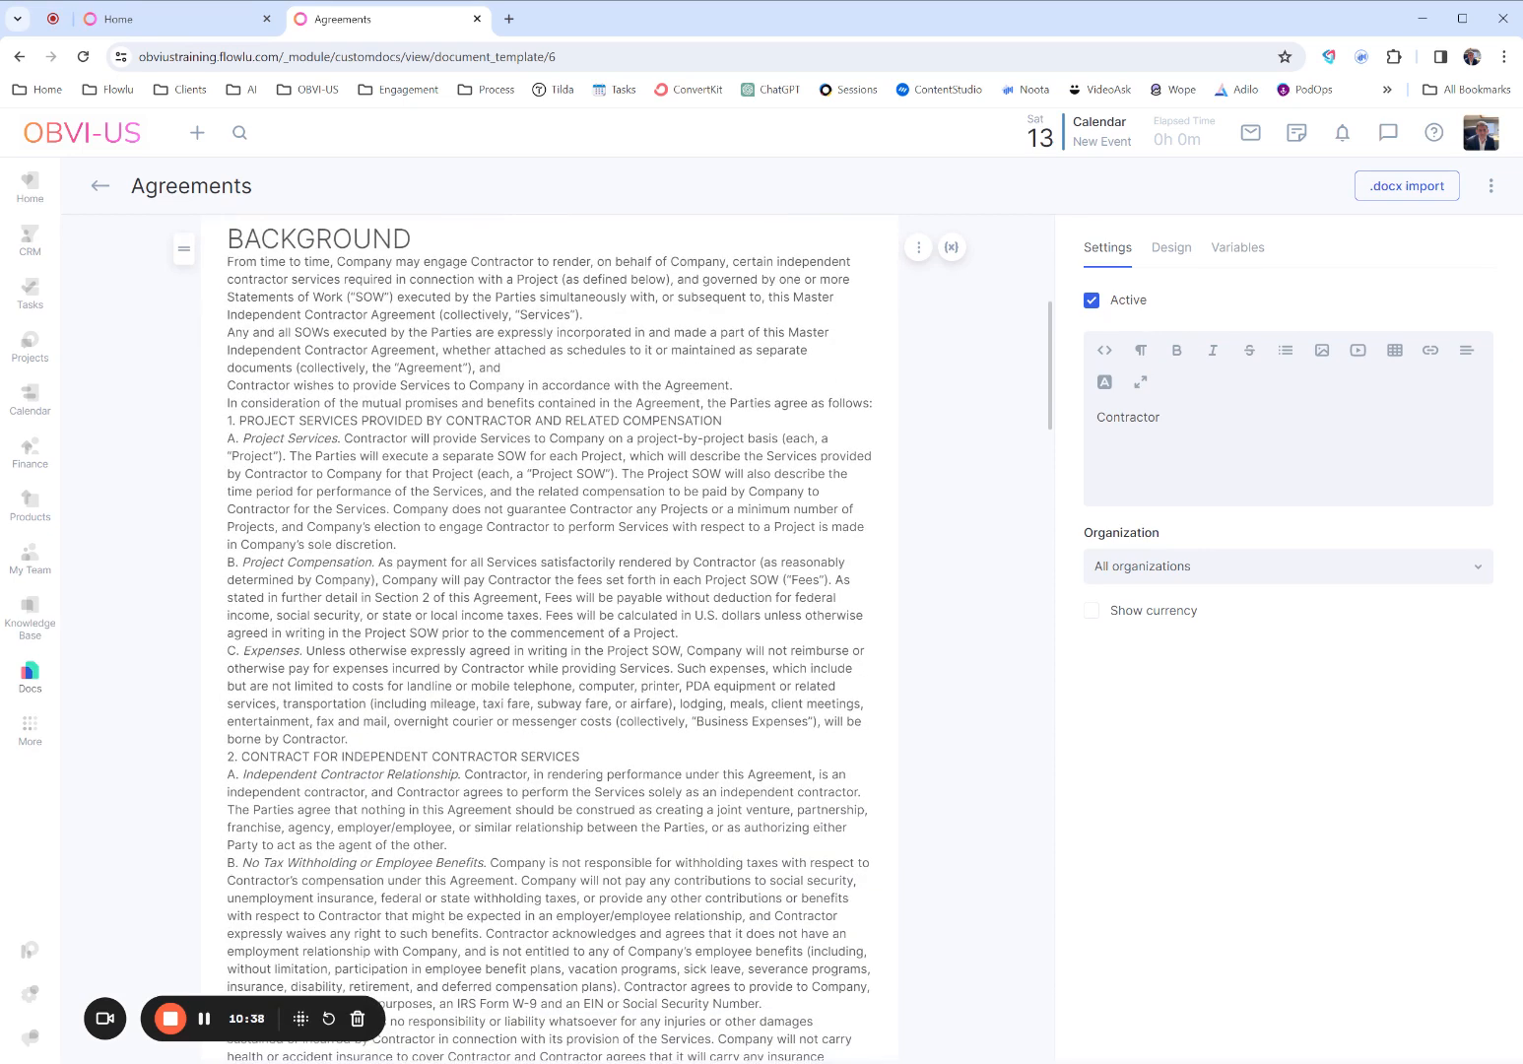
left_click(583, 315)
key("Return")
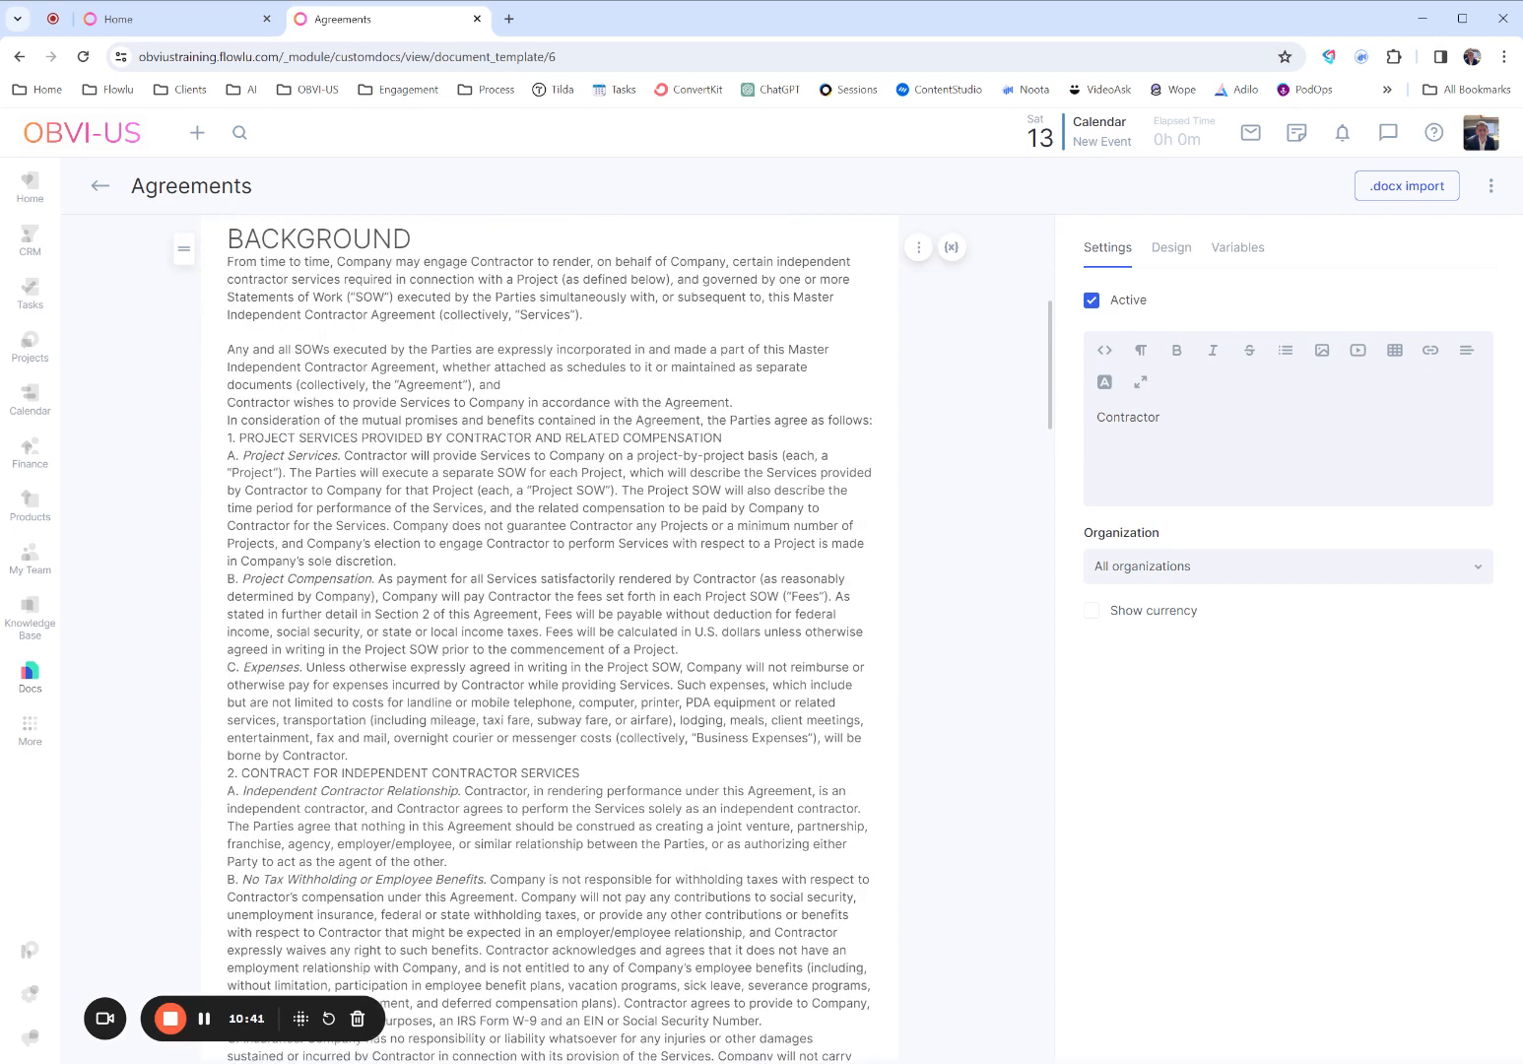
key("Return")
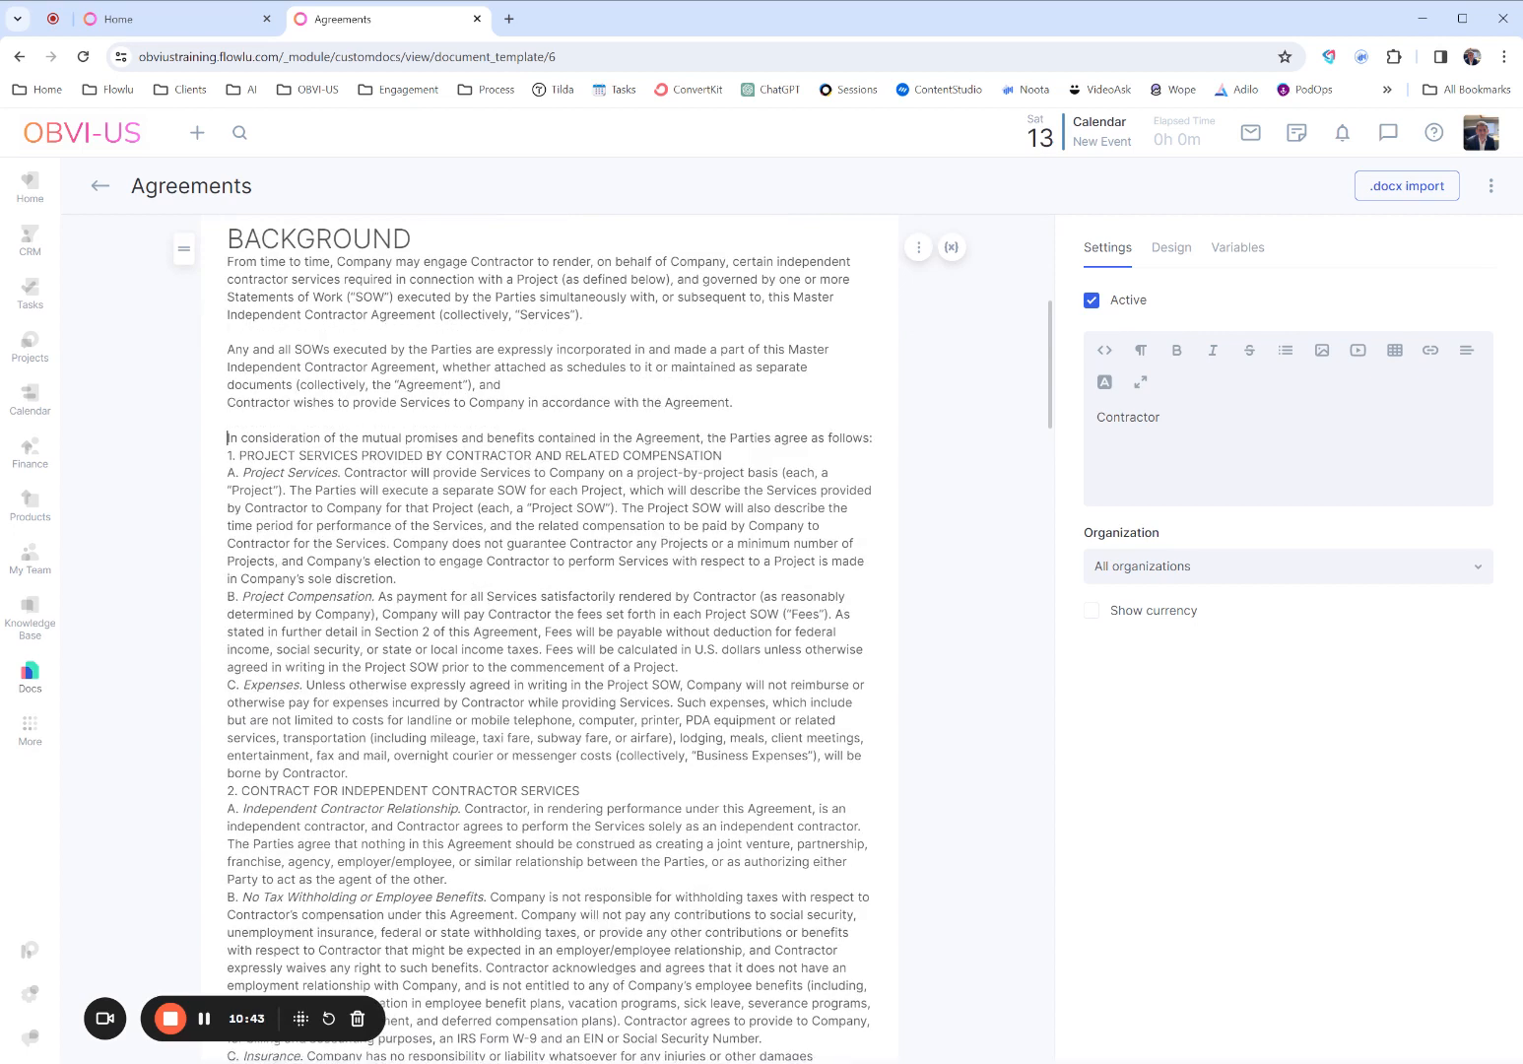
- Add a blank line after each of the clauses A. Project Services, B. Project Compensation and C. Expenses in section 1
left_click(397, 579)
key("Return")
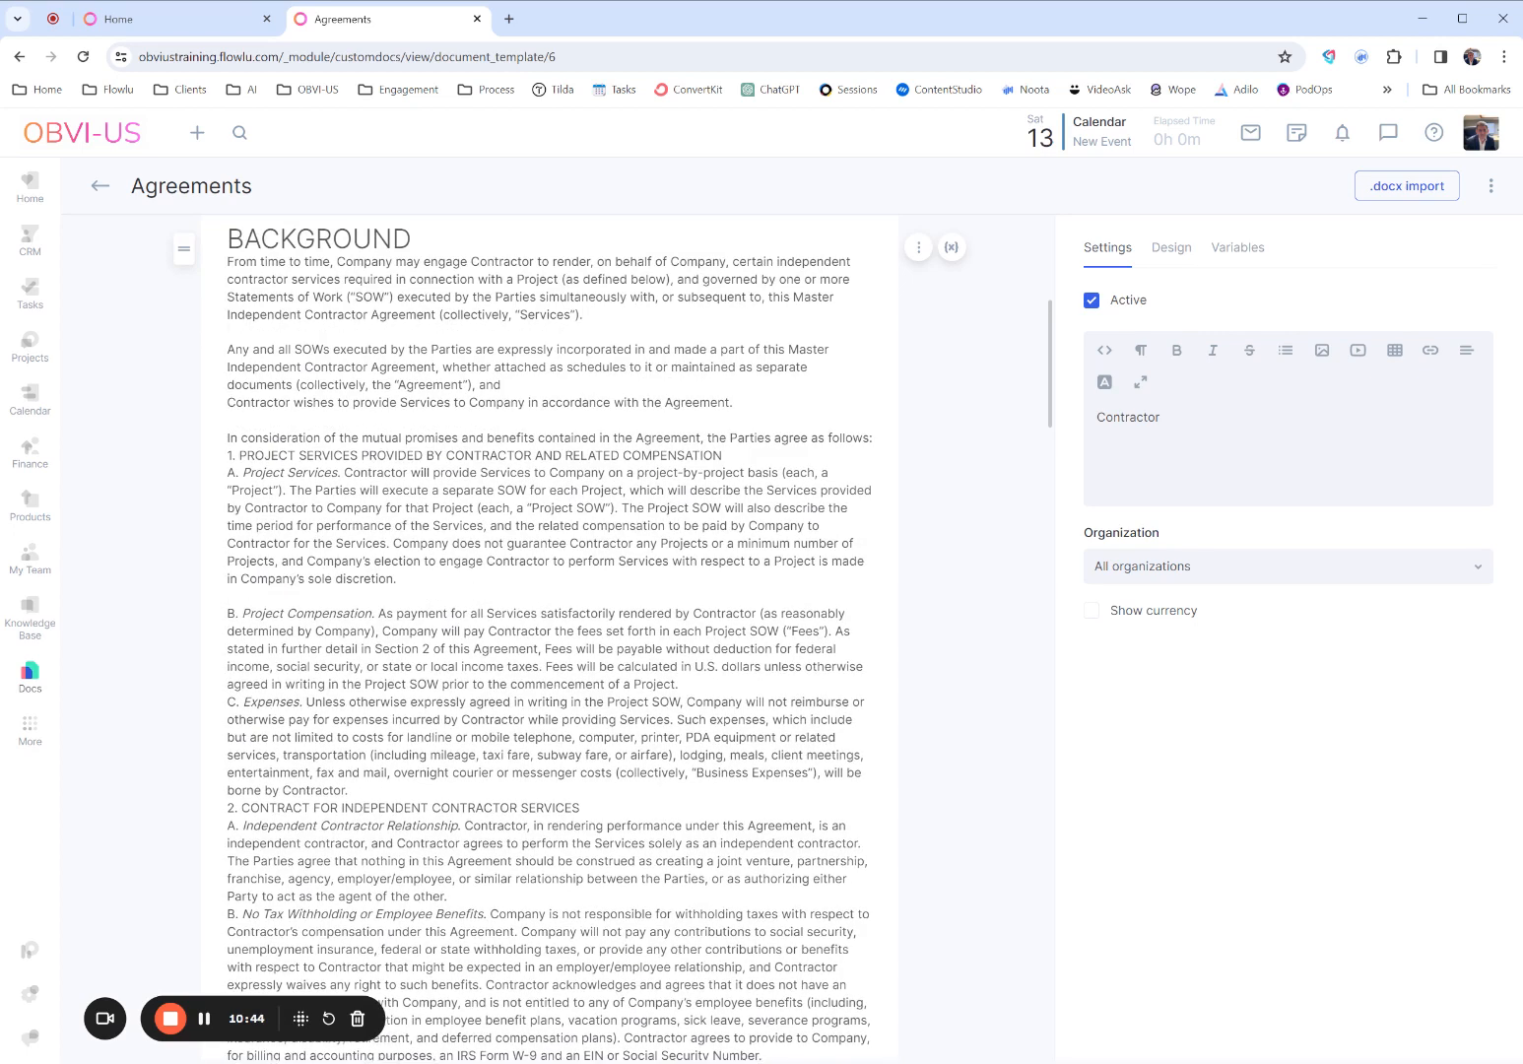
left_click(679, 684)
key("Return")
left_click(349, 806)
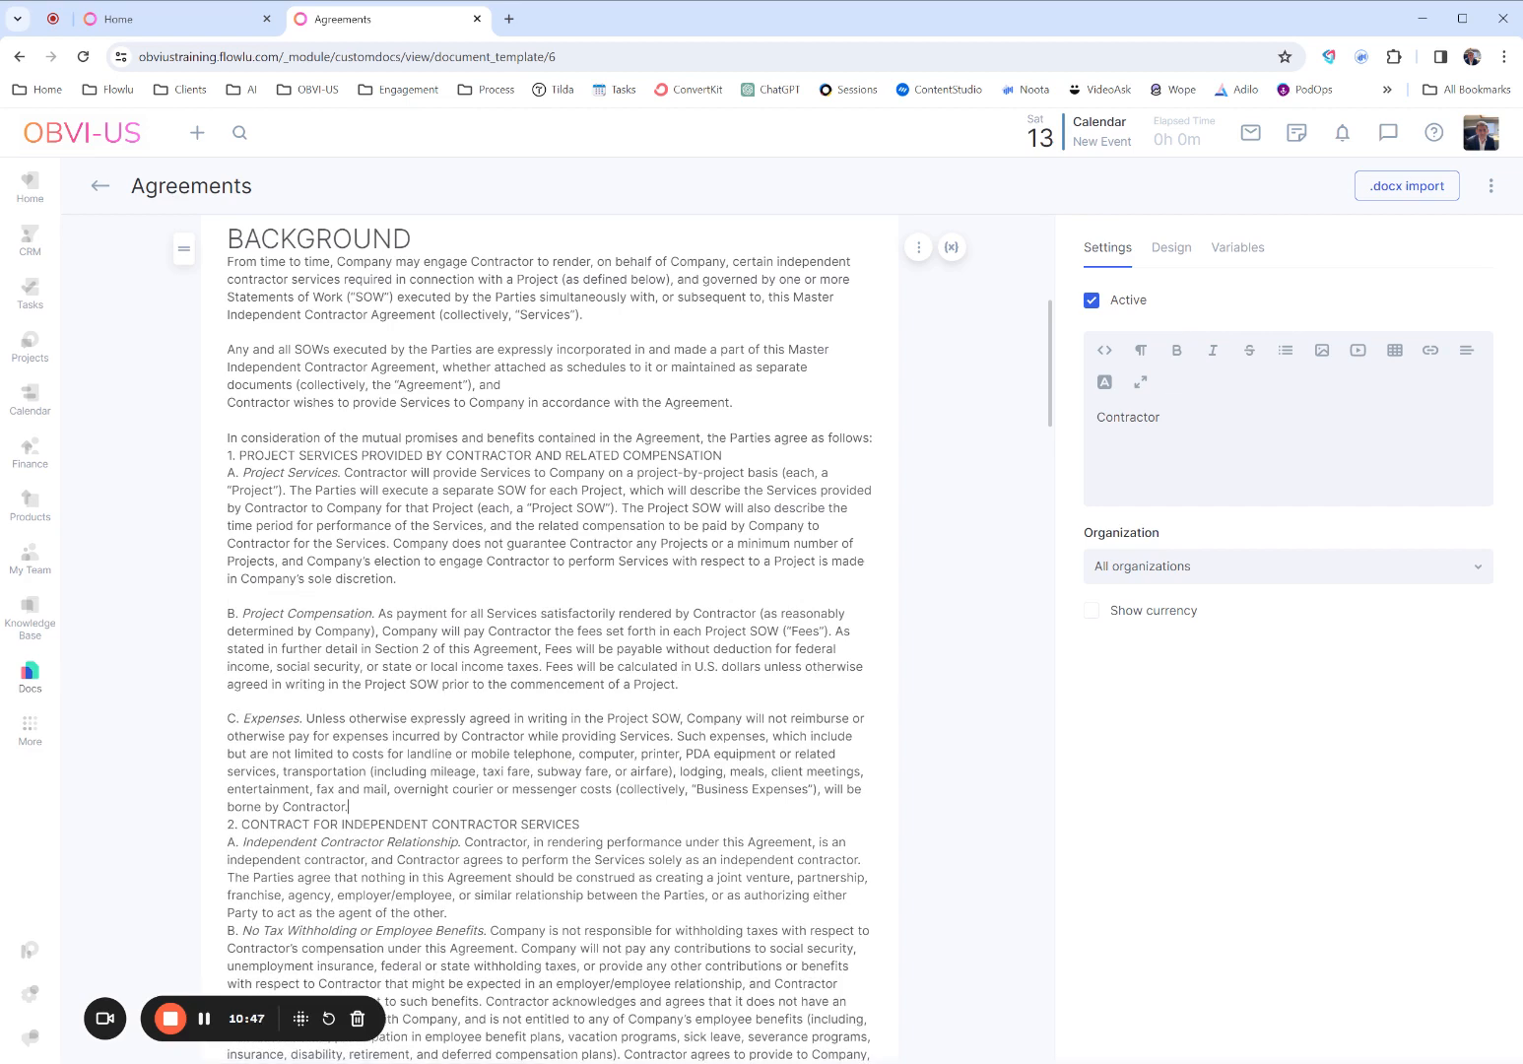
key("Return")
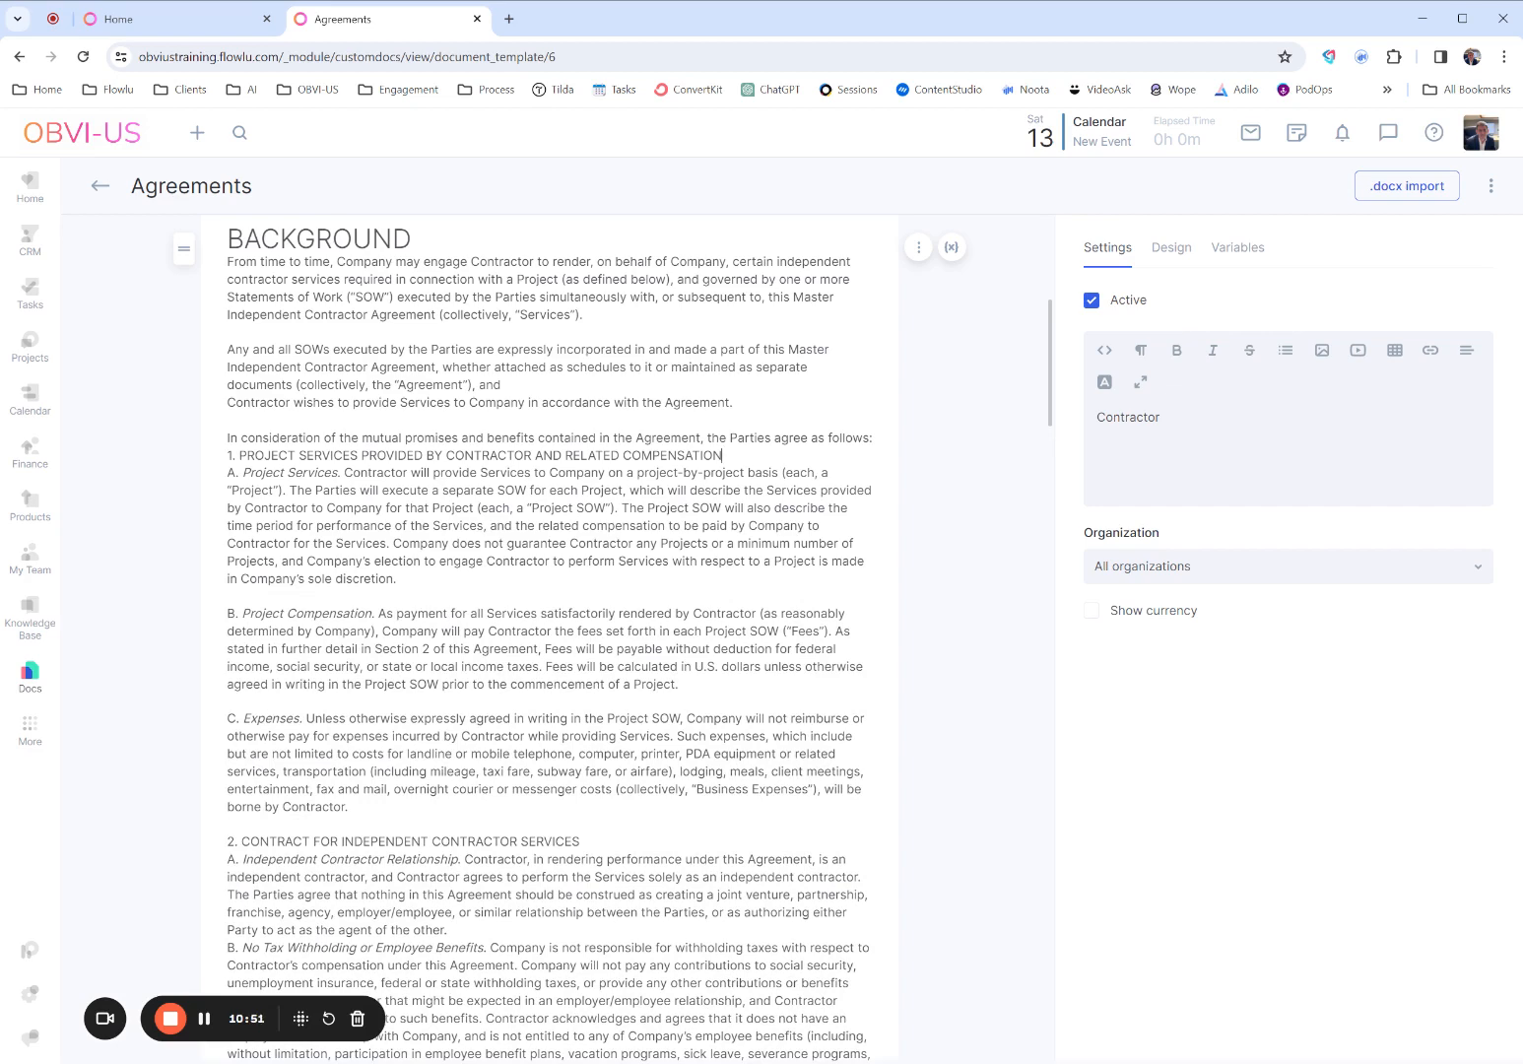
- Add a blank line above "1. PROJECT SERVICES PROVIDED BY CONTRACTOR AND RELATED COMPENSATION" and format that line as a heading smaller than BACKGROUND
left_click_drag(723, 456, 228, 439)
left_click(228, 455)
key("Return")
left_click_drag(723, 472, 224, 456)
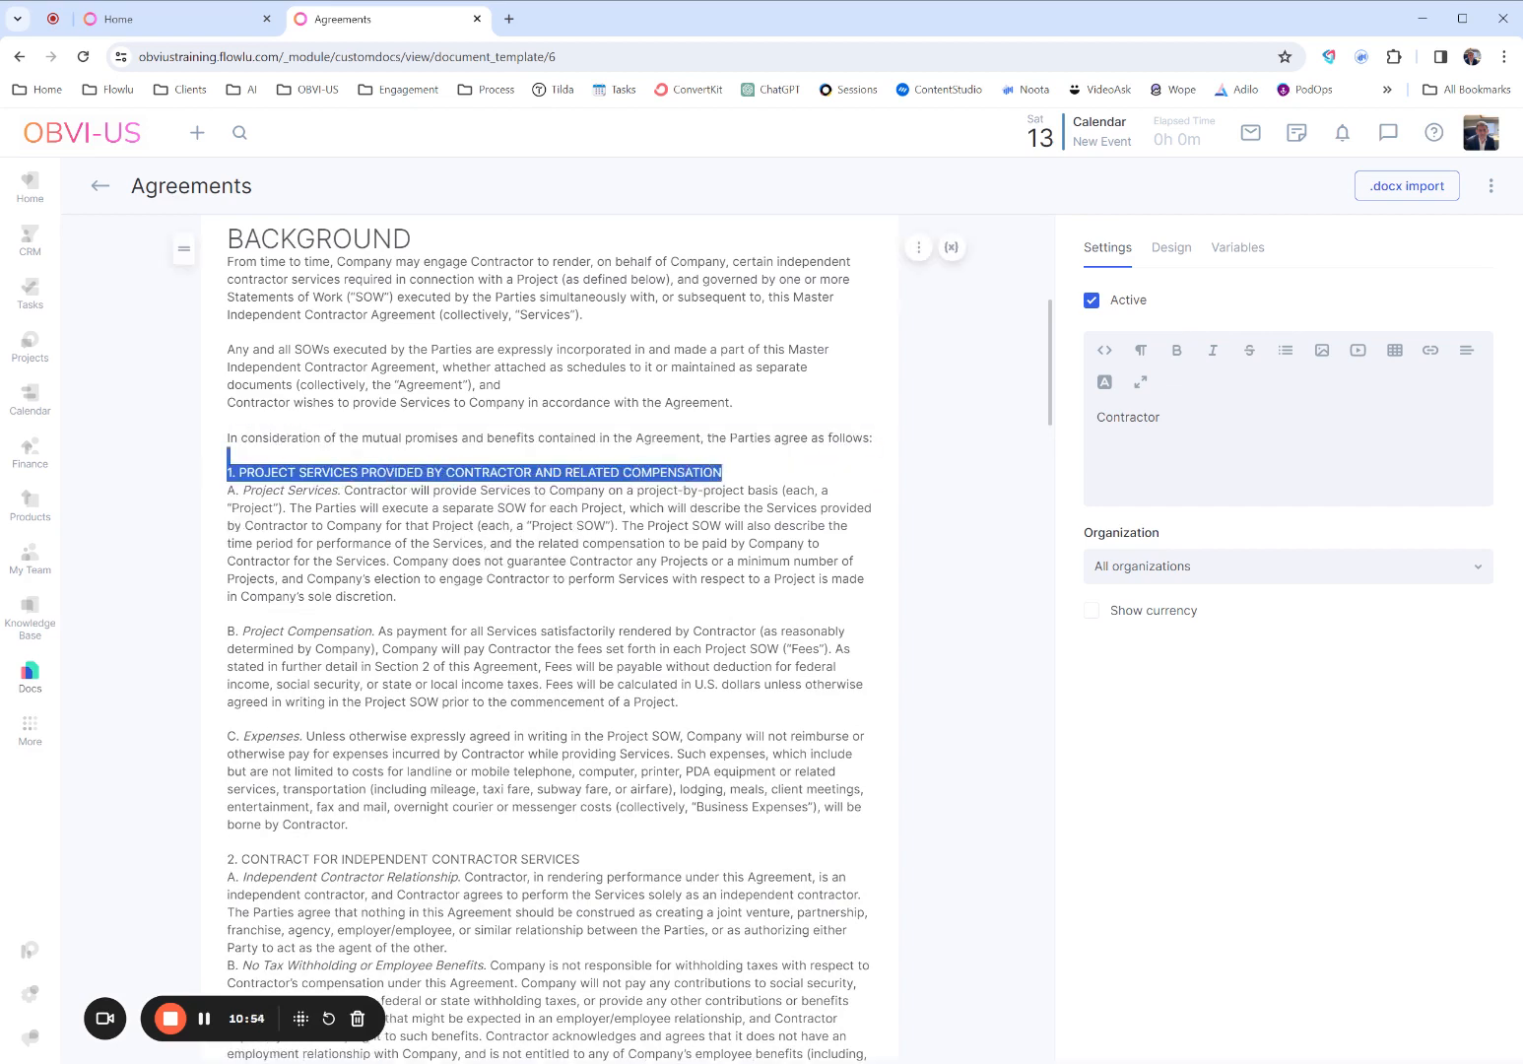
scroll(550, 591, "up", 4)
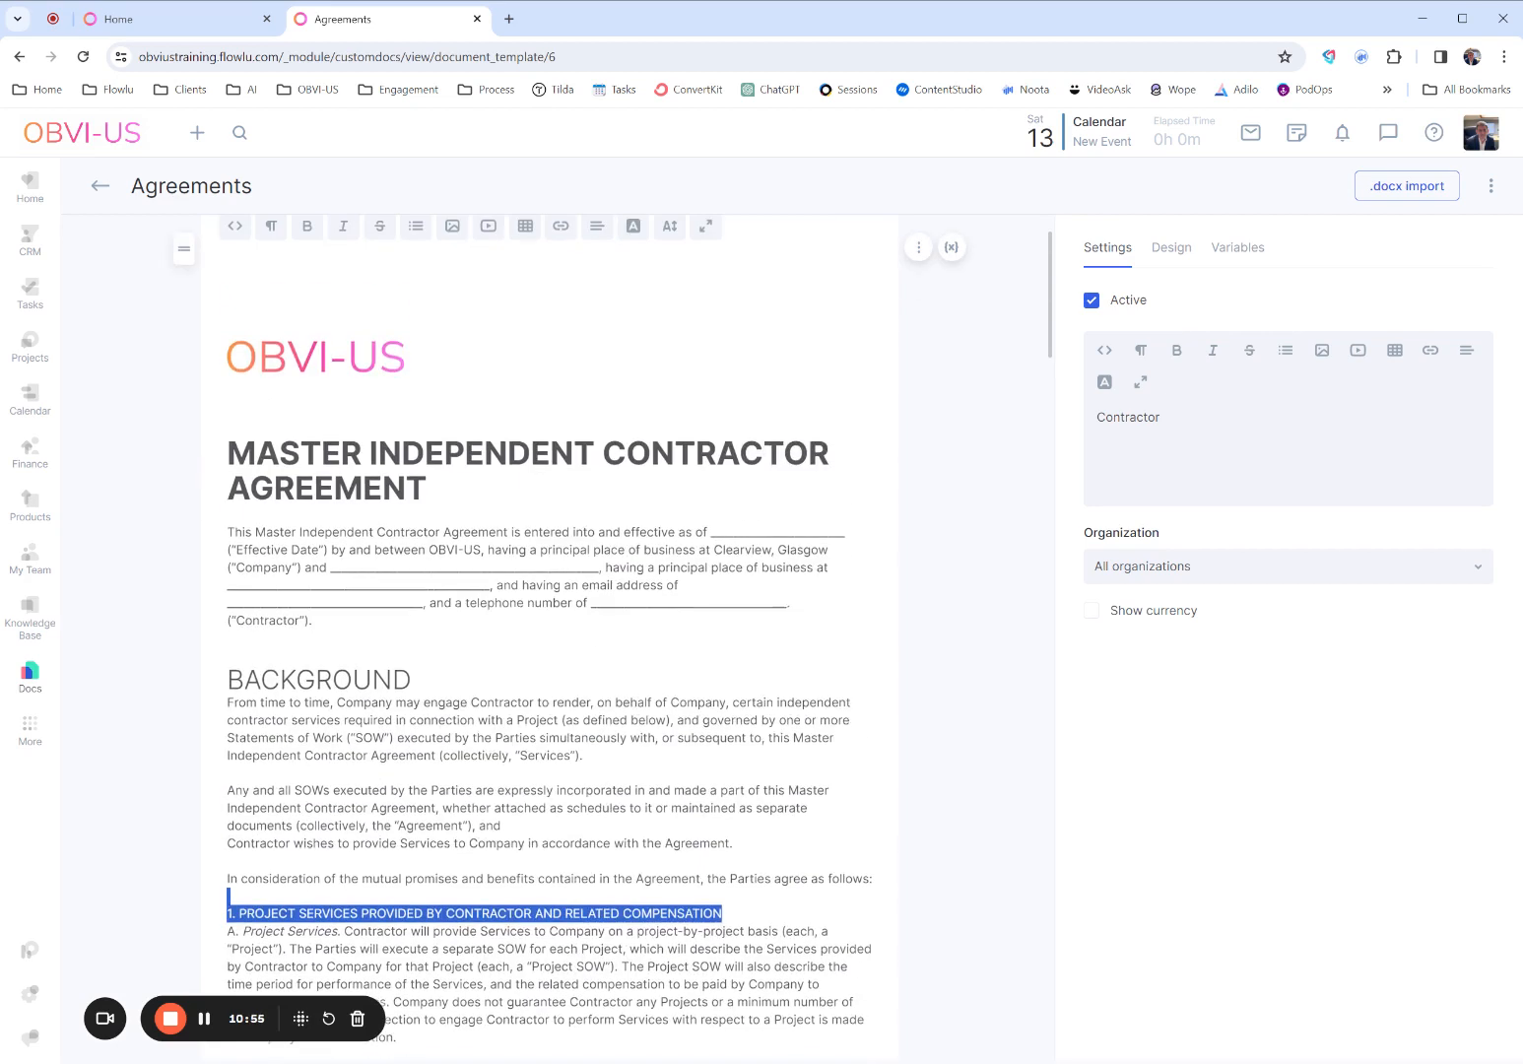
left_click(271, 227)
left_click(302, 483)
left_click(656, 721)
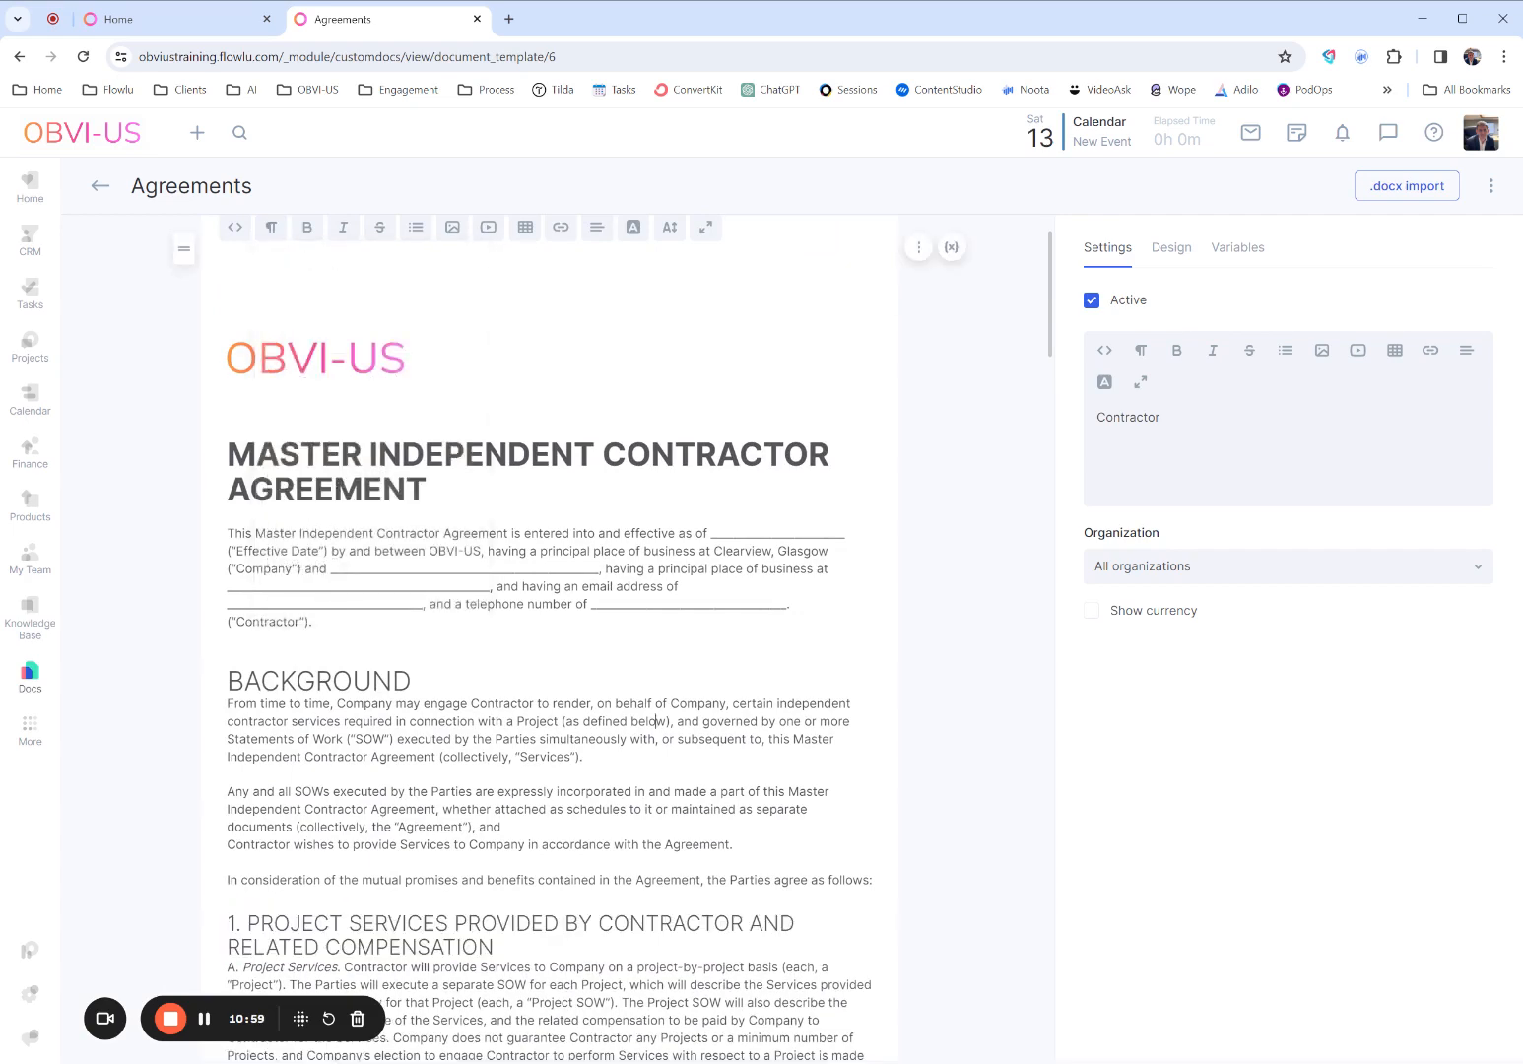
- Search the template variables for "start" and replace the effective date blank with the Project Start date variable #DOCUMENT|CF_PROJECT.STARTDATE#
scroll(656, 721, "down", 3)
scroll(549, 591, "up", 4)
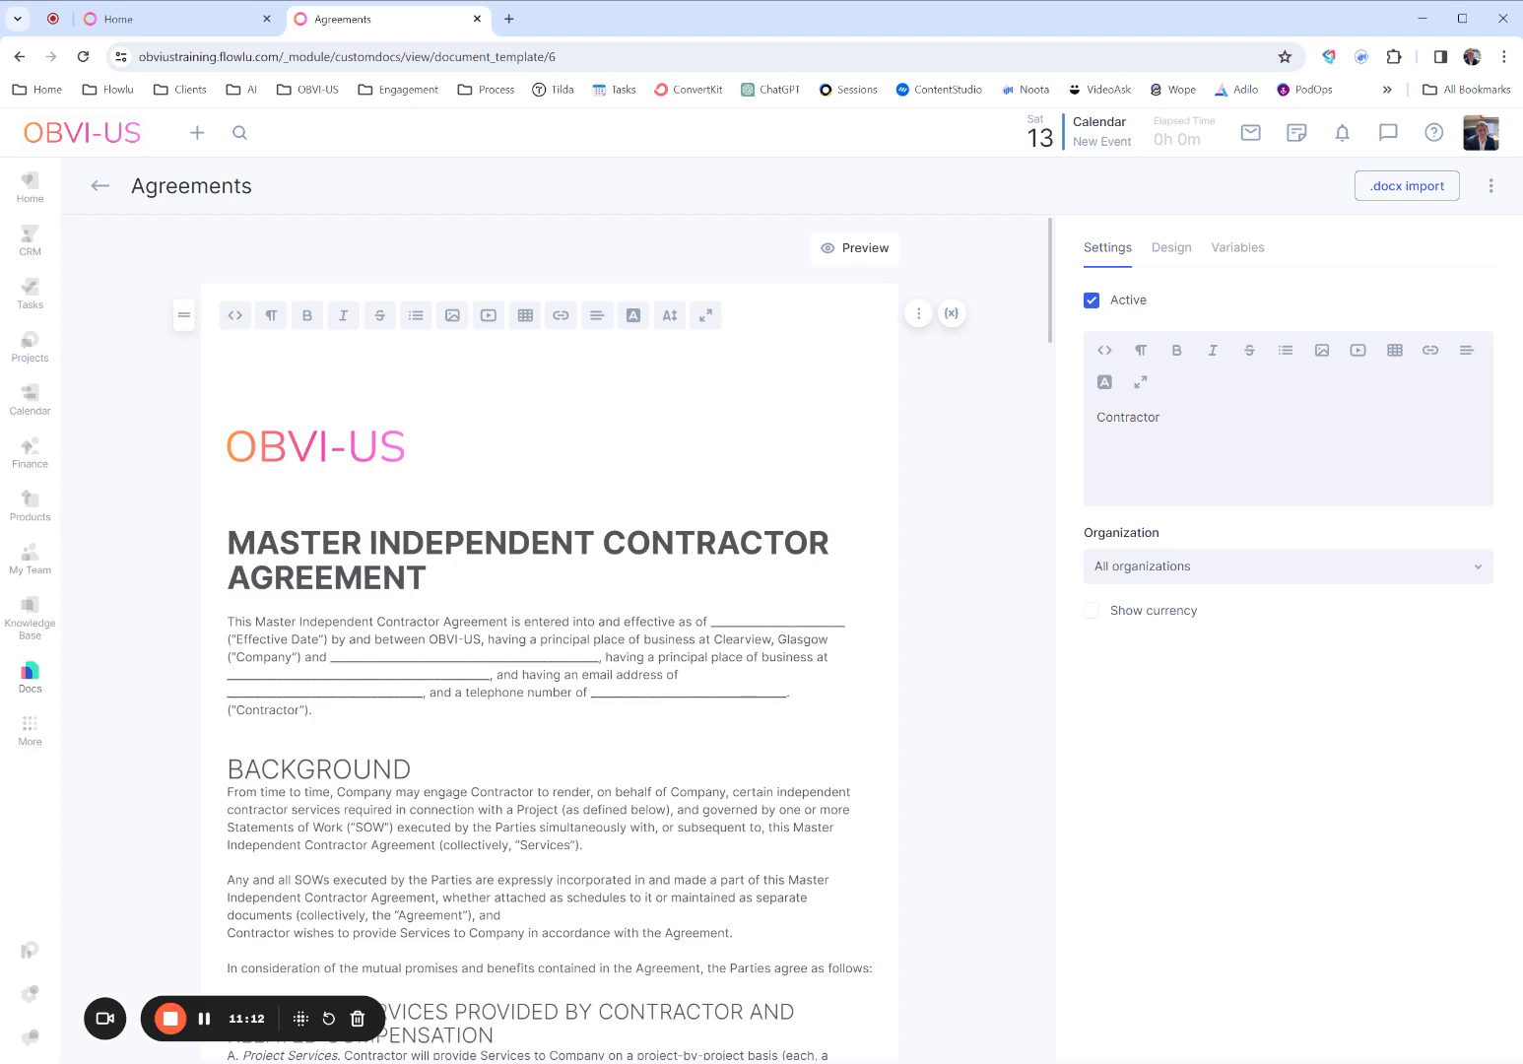
left_click(1243, 258)
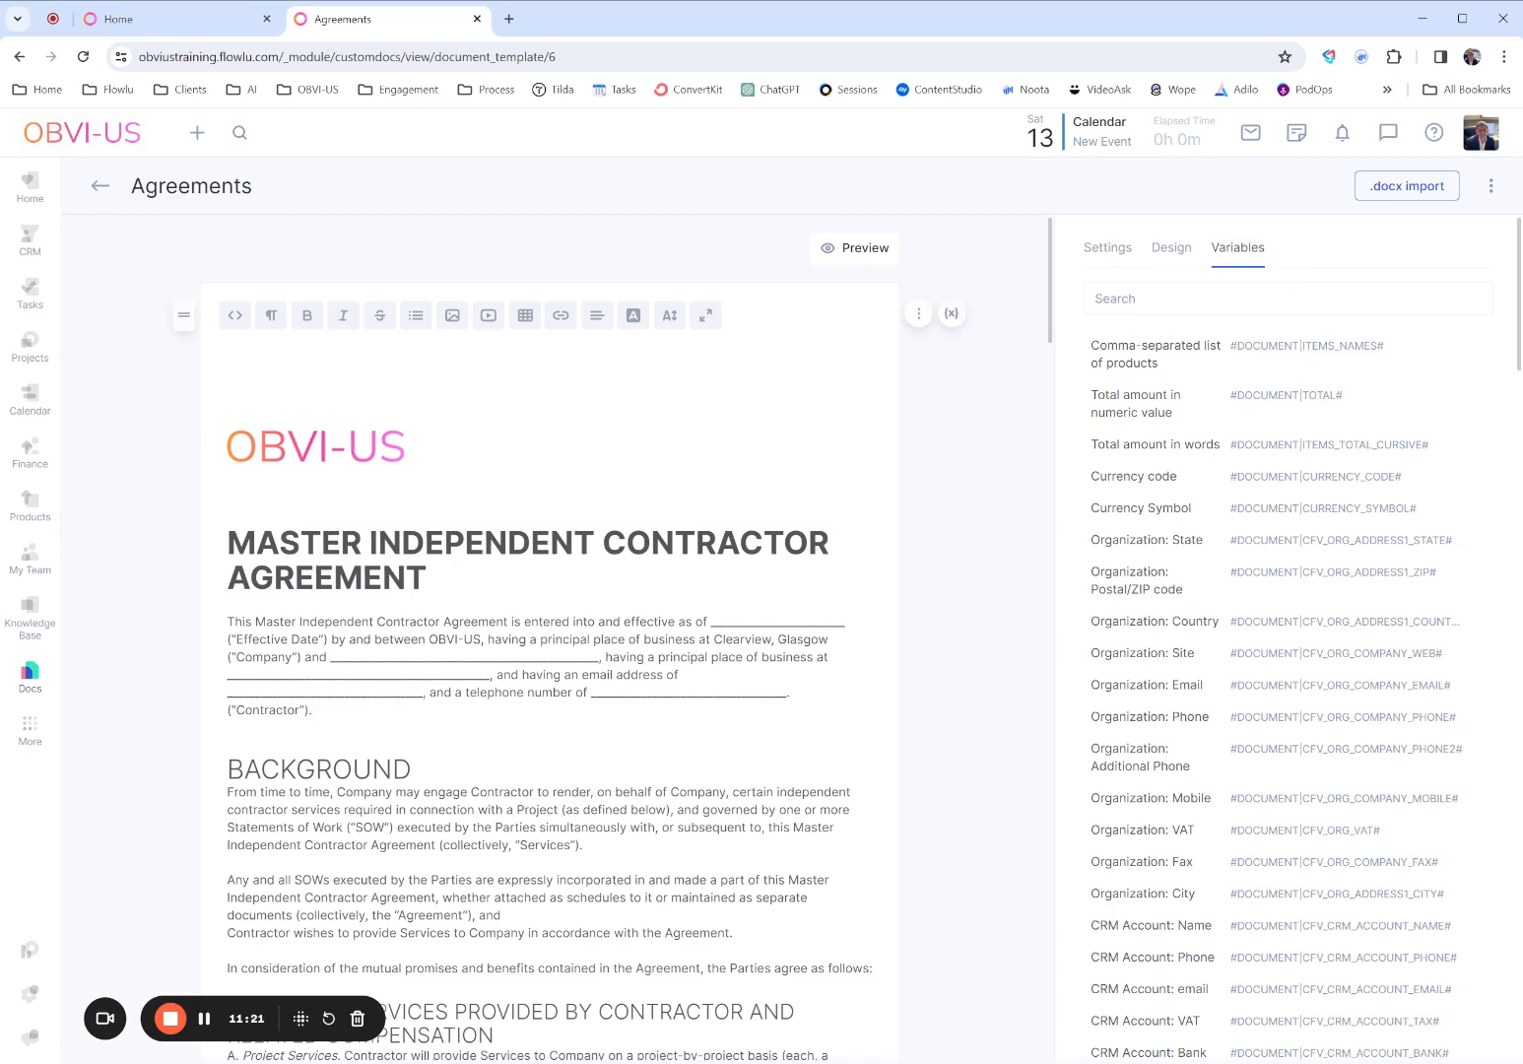
left_click_drag(709, 621, 845, 621)
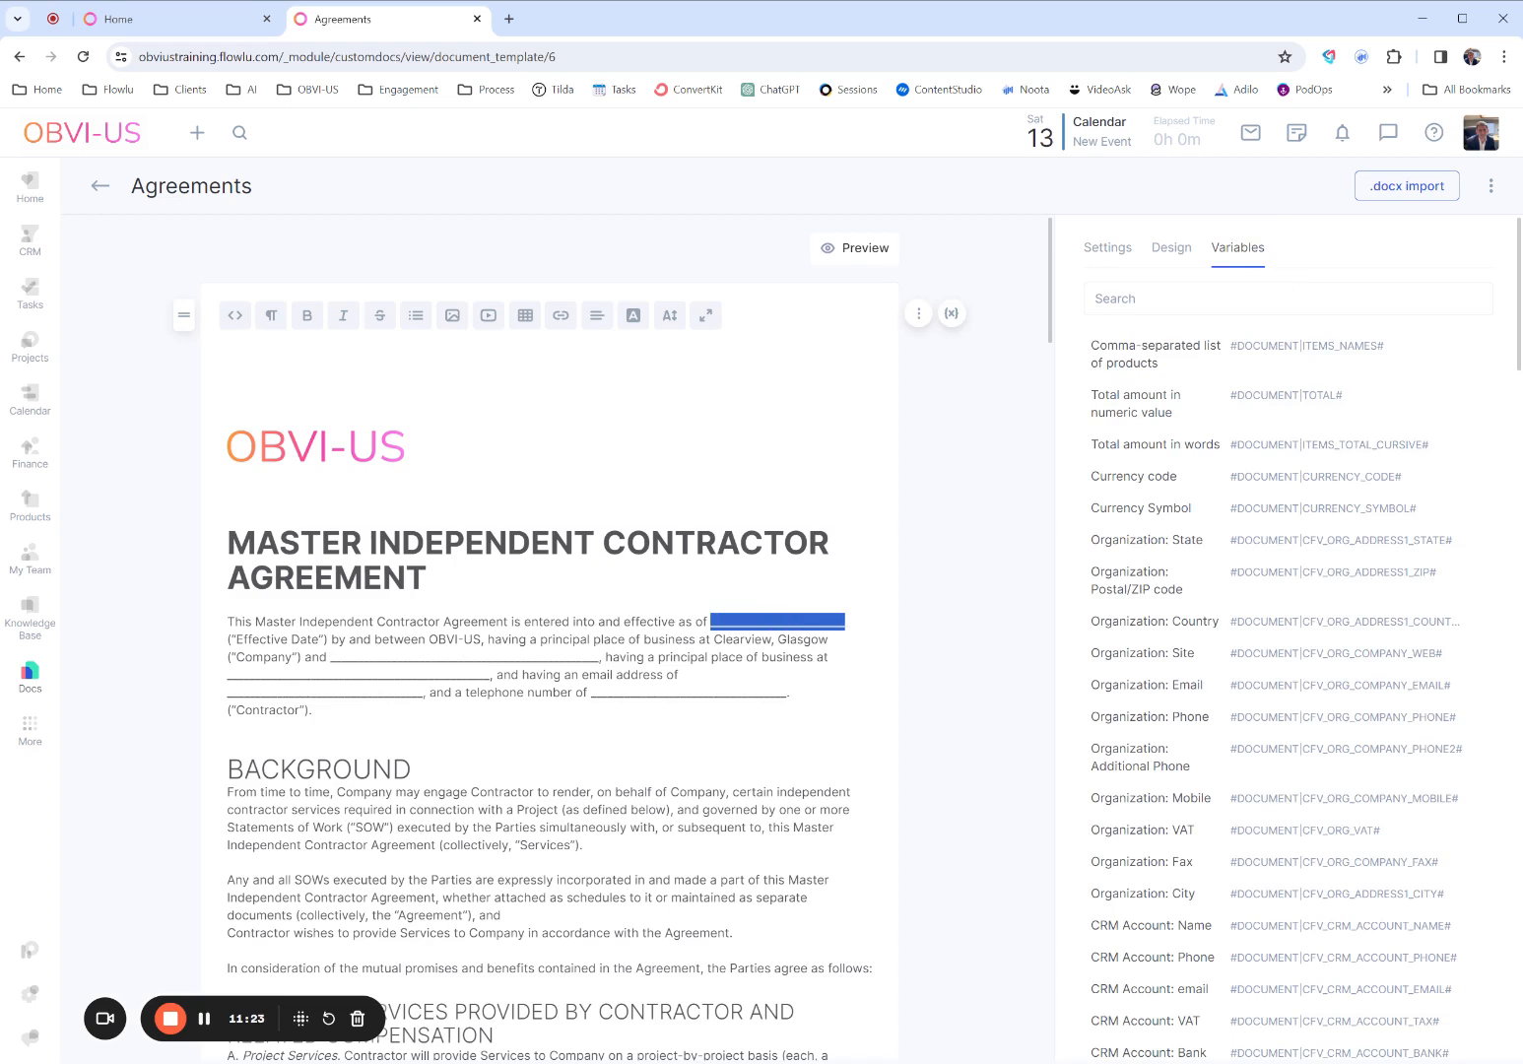
left_click(1095, 299)
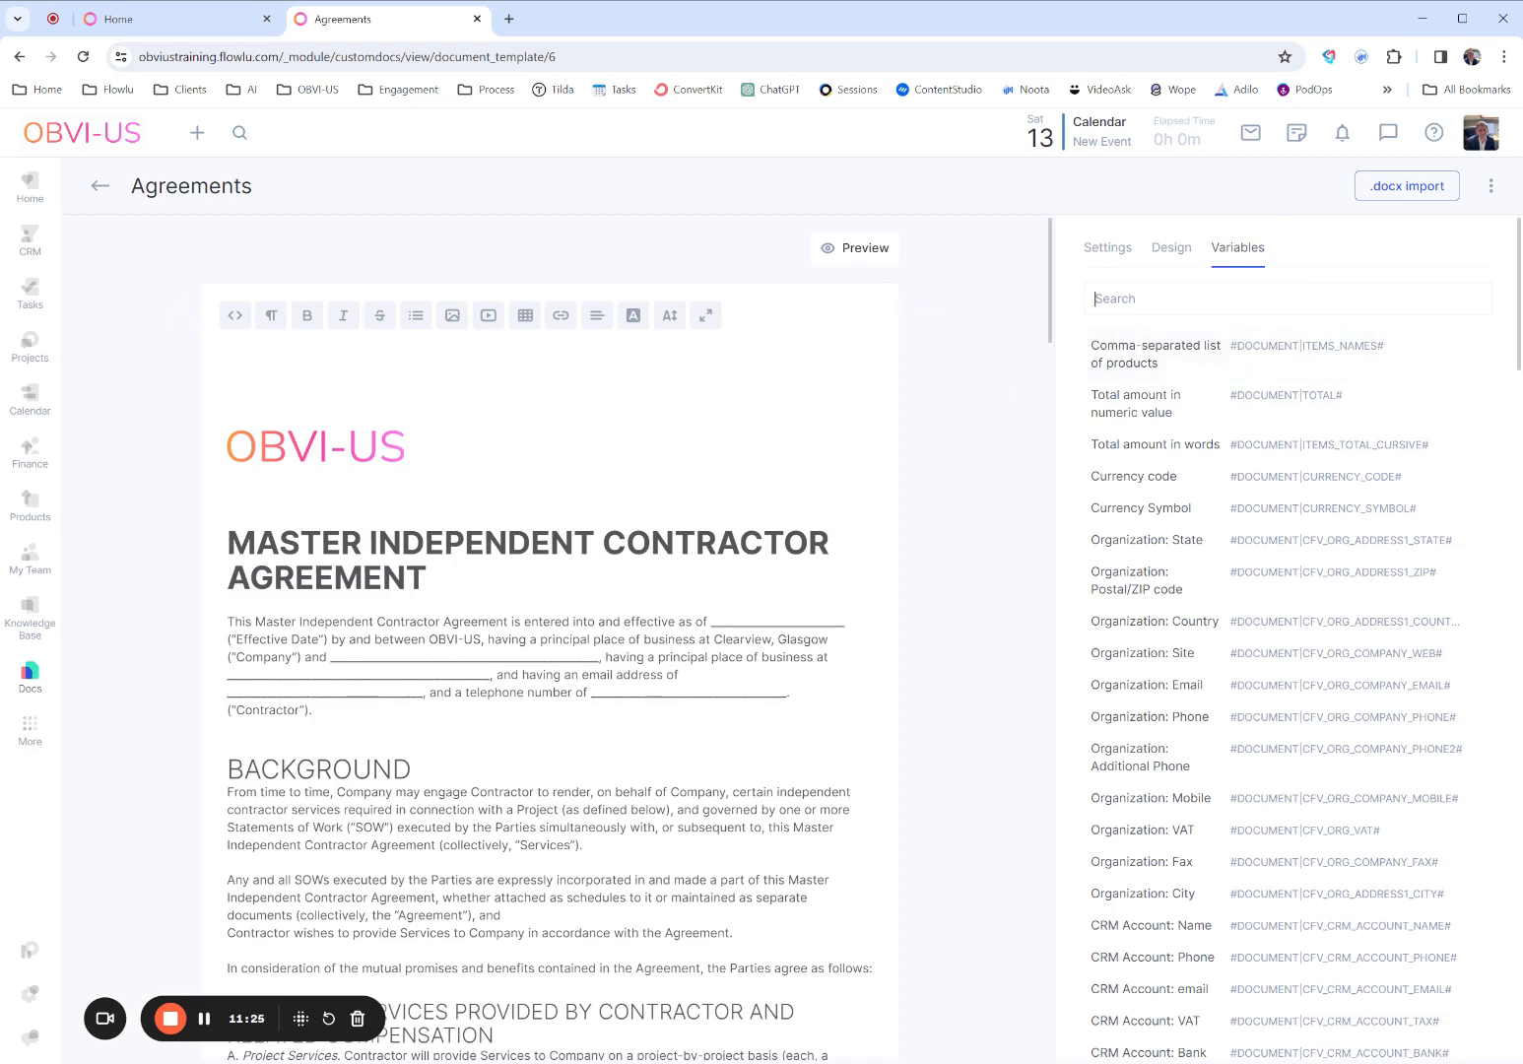
type("start")
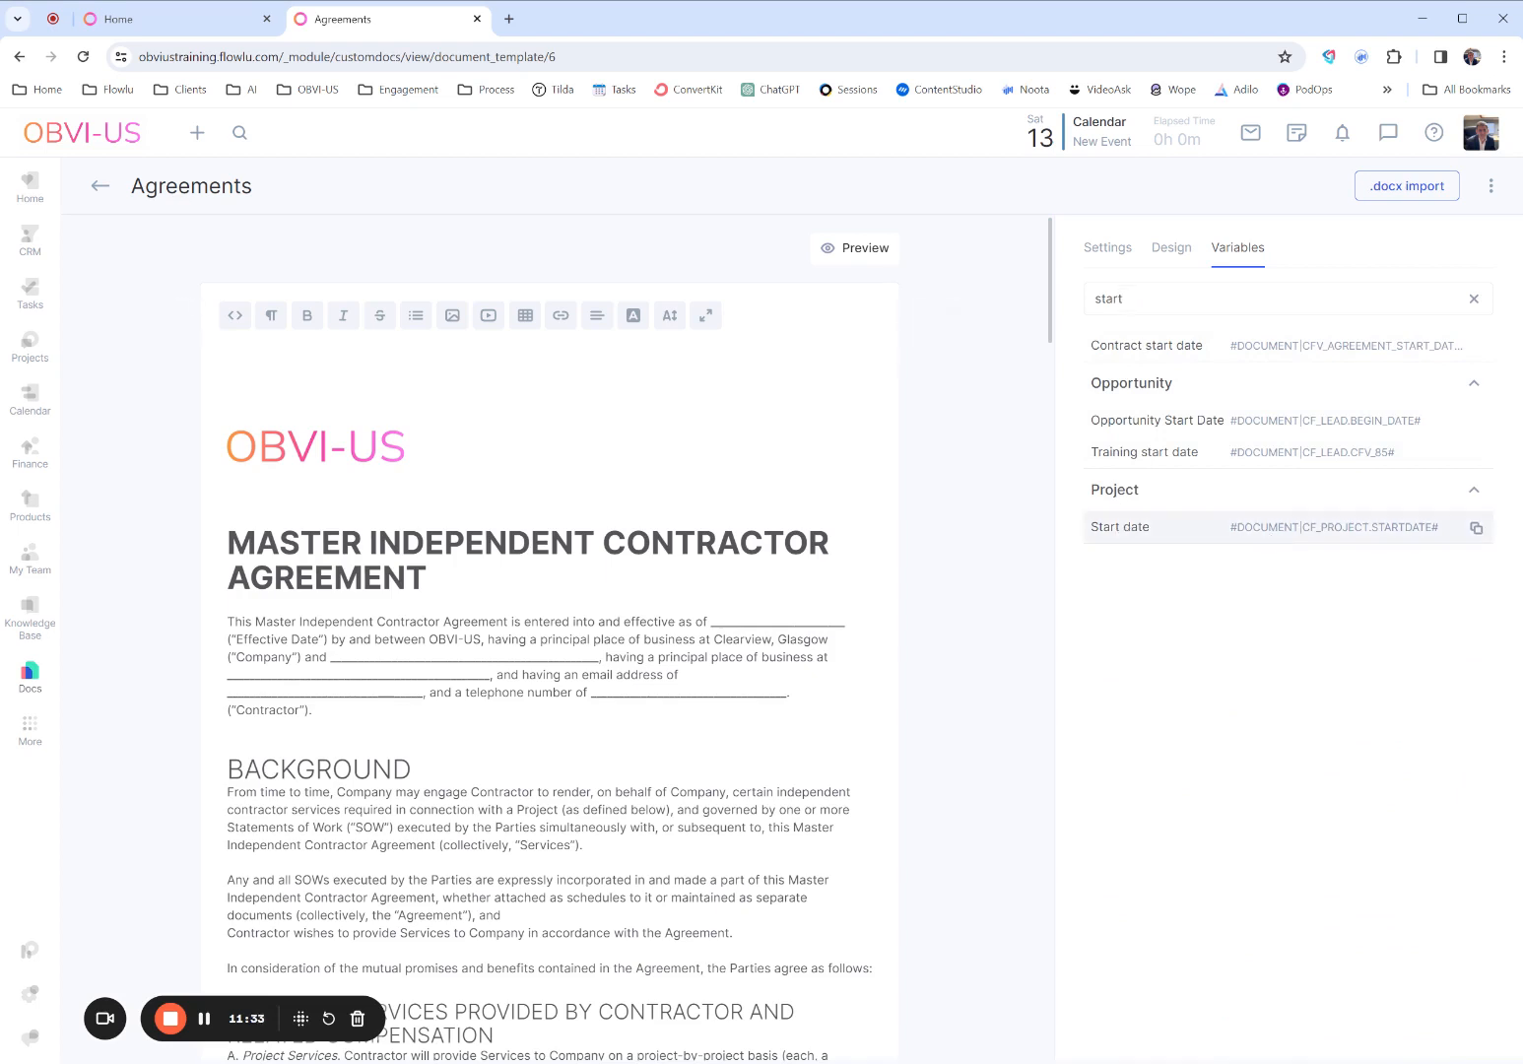
left_click(1266, 528)
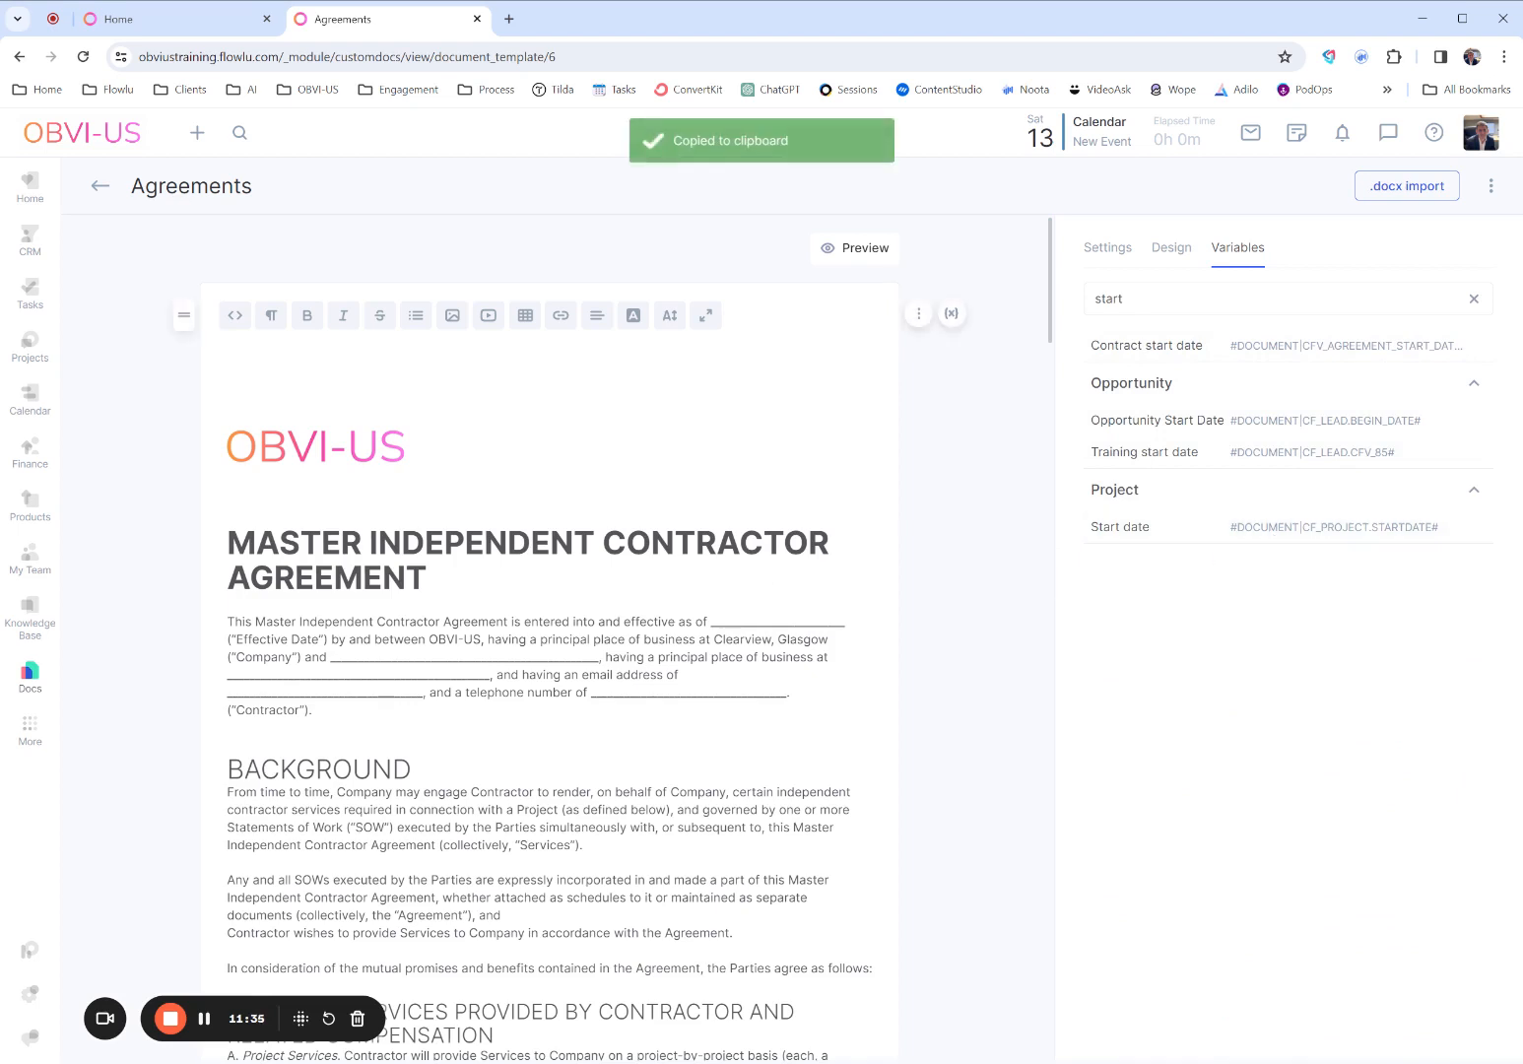
left_click_drag(706, 621, 845, 622)
key("ctrl+v")
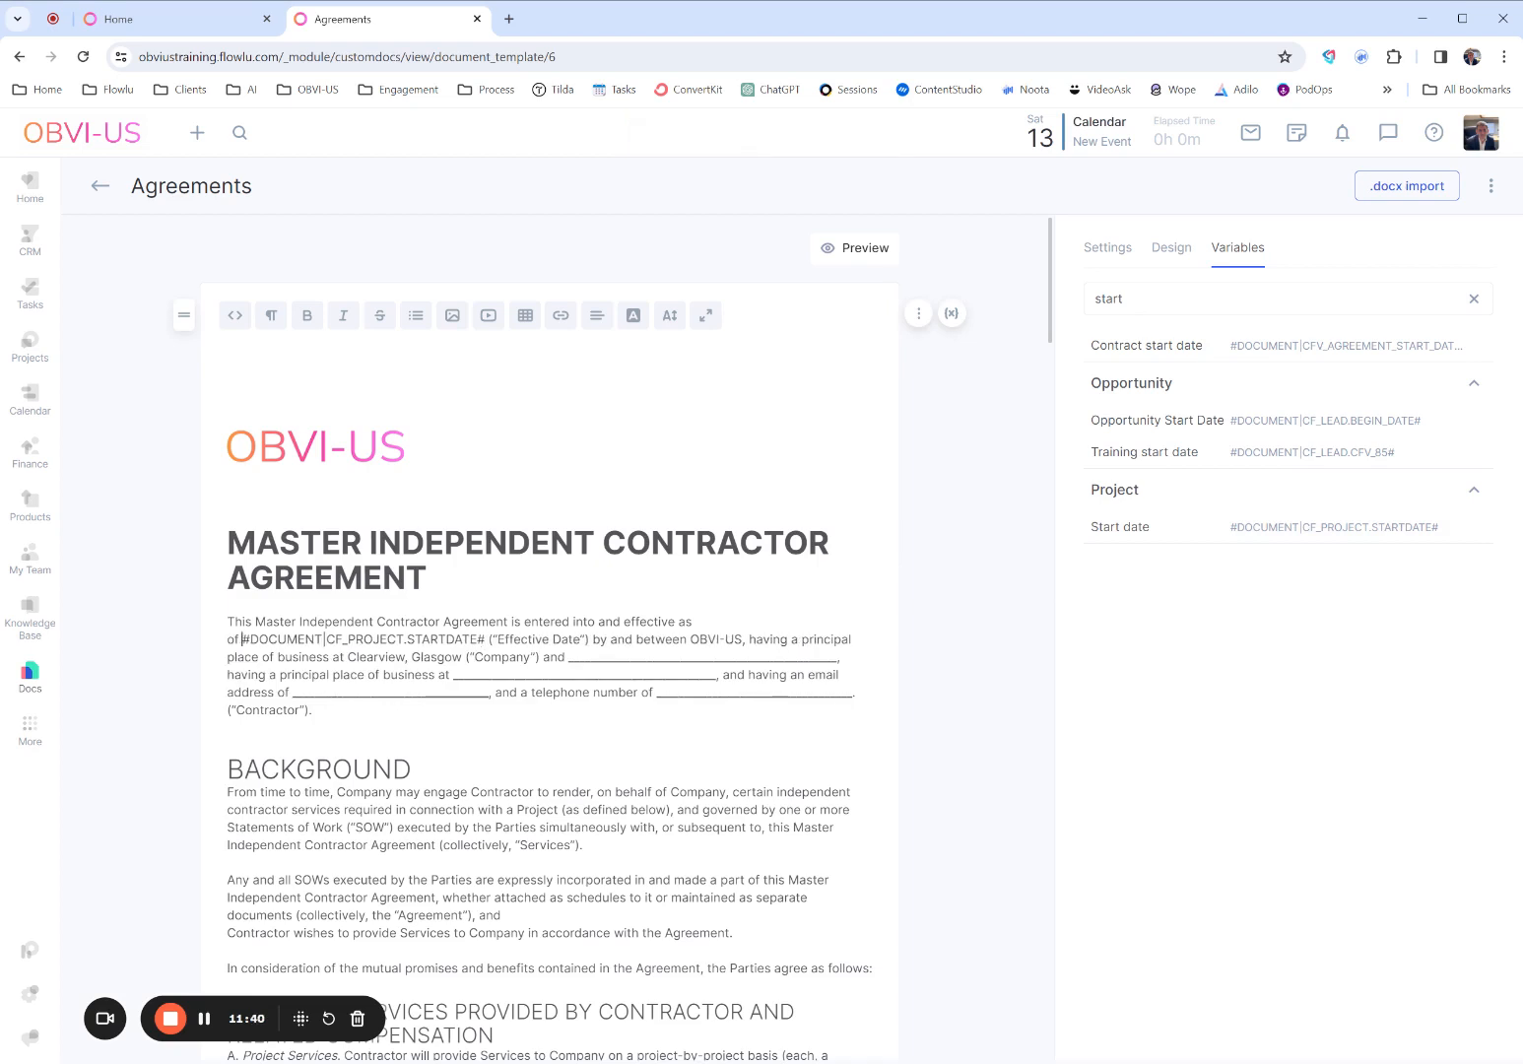
- Colour the text of the #DOCUMENT|CF_PROJECT.STARTDATE# variable light purple in the opening paragraph
left_click_drag(485, 640, 242, 639)
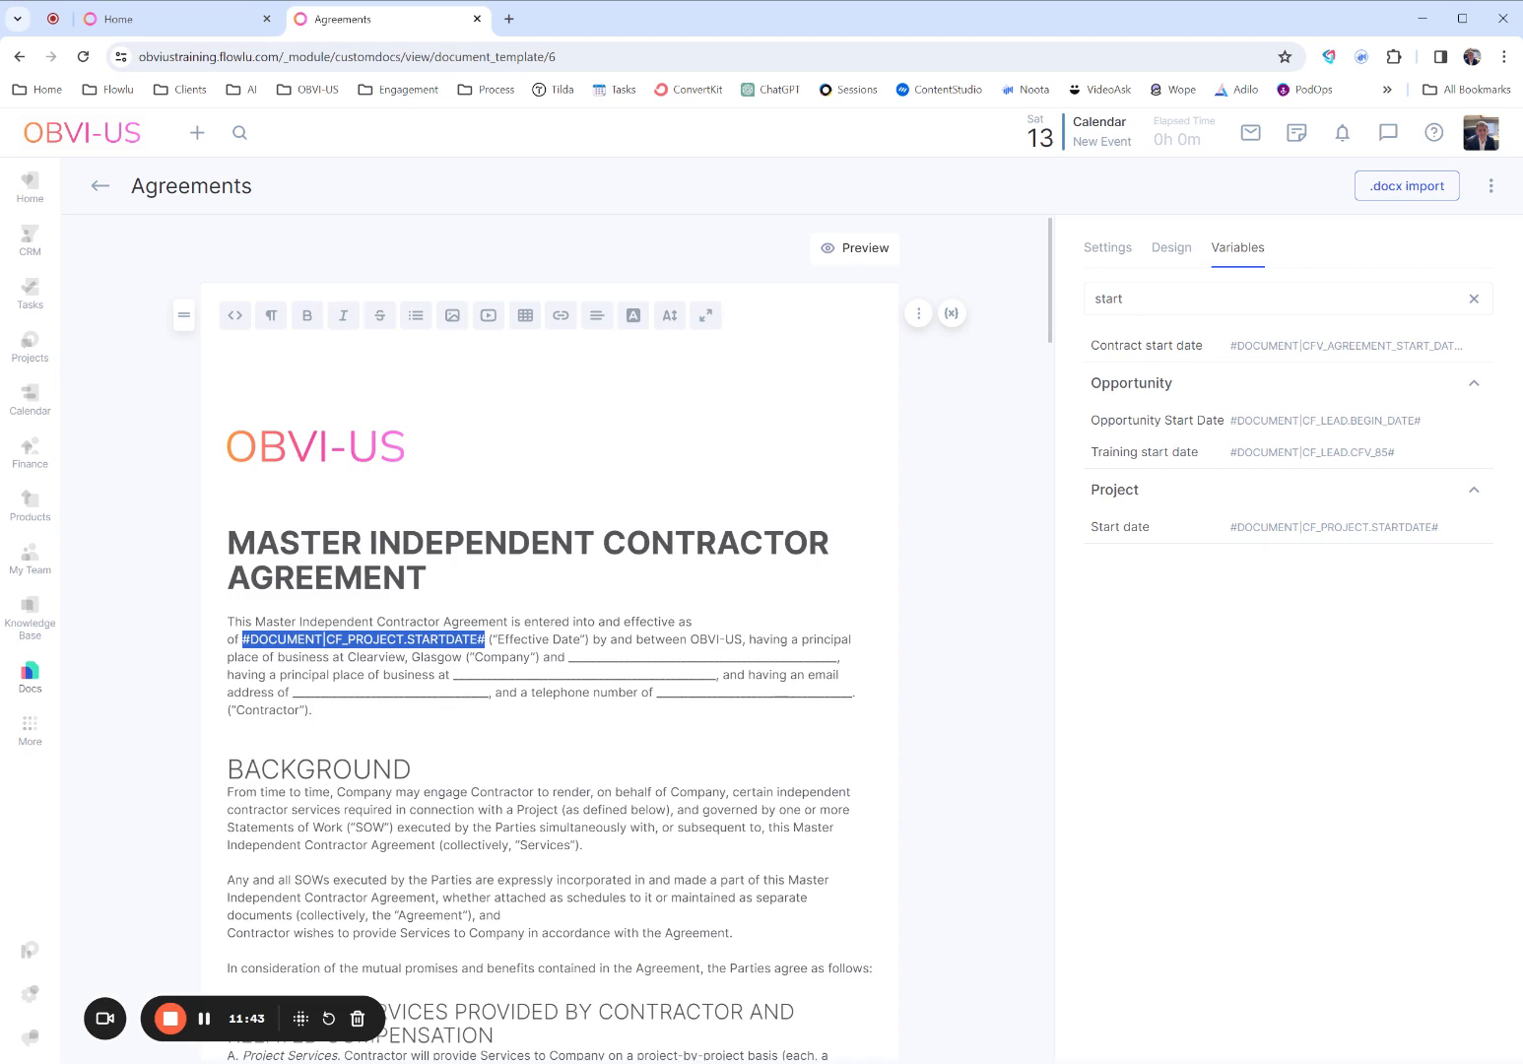
left_click(635, 323)
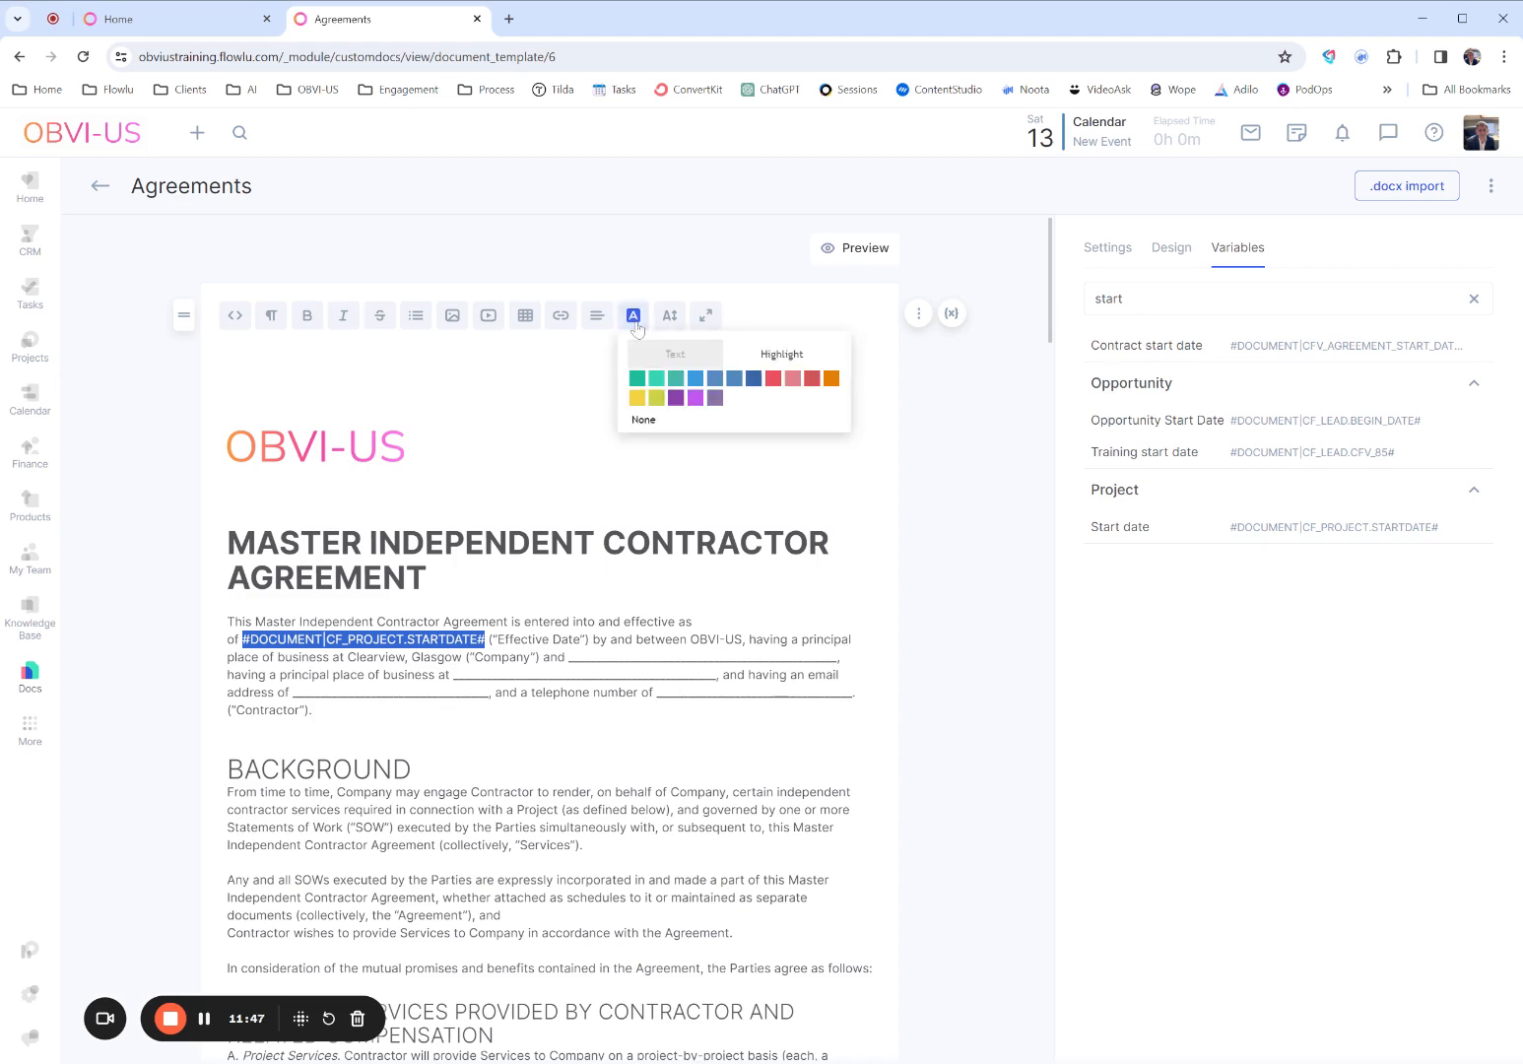
left_click(695, 399)
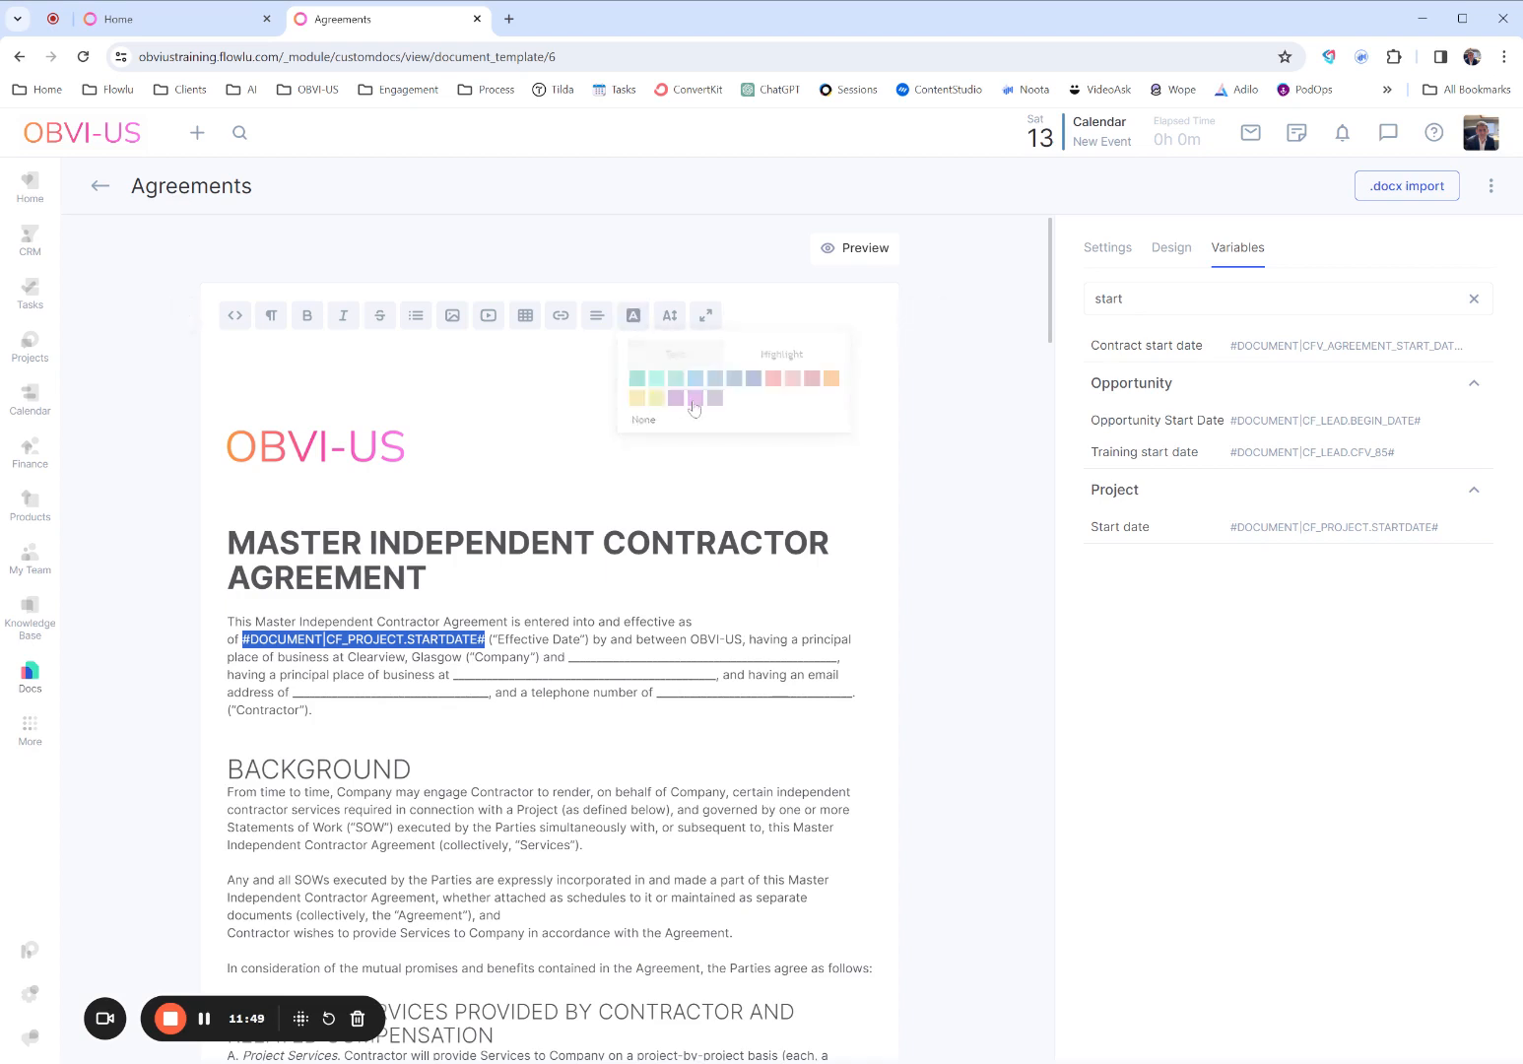
left_click(228, 604)
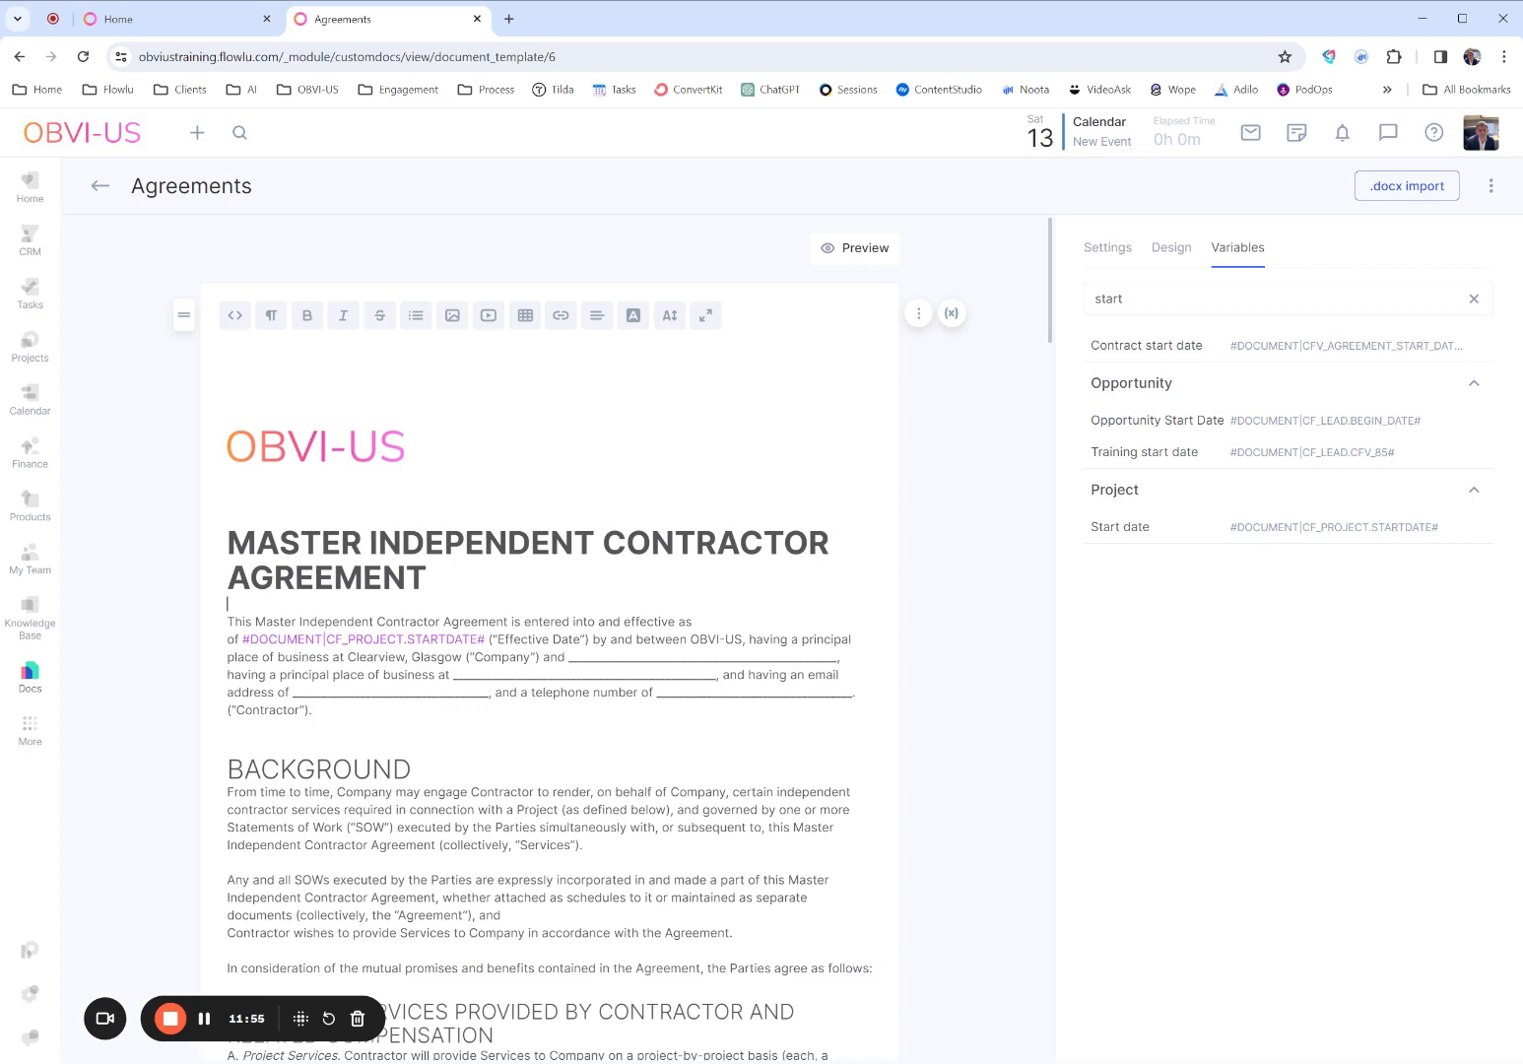
- Search the variables for "account" and replace the contractor name blank with the CRM Account: Name variable #DOCUMENT|CFV_CRM_ACCOUNT_NAME#
left_click_drag(568, 657, 840, 657)
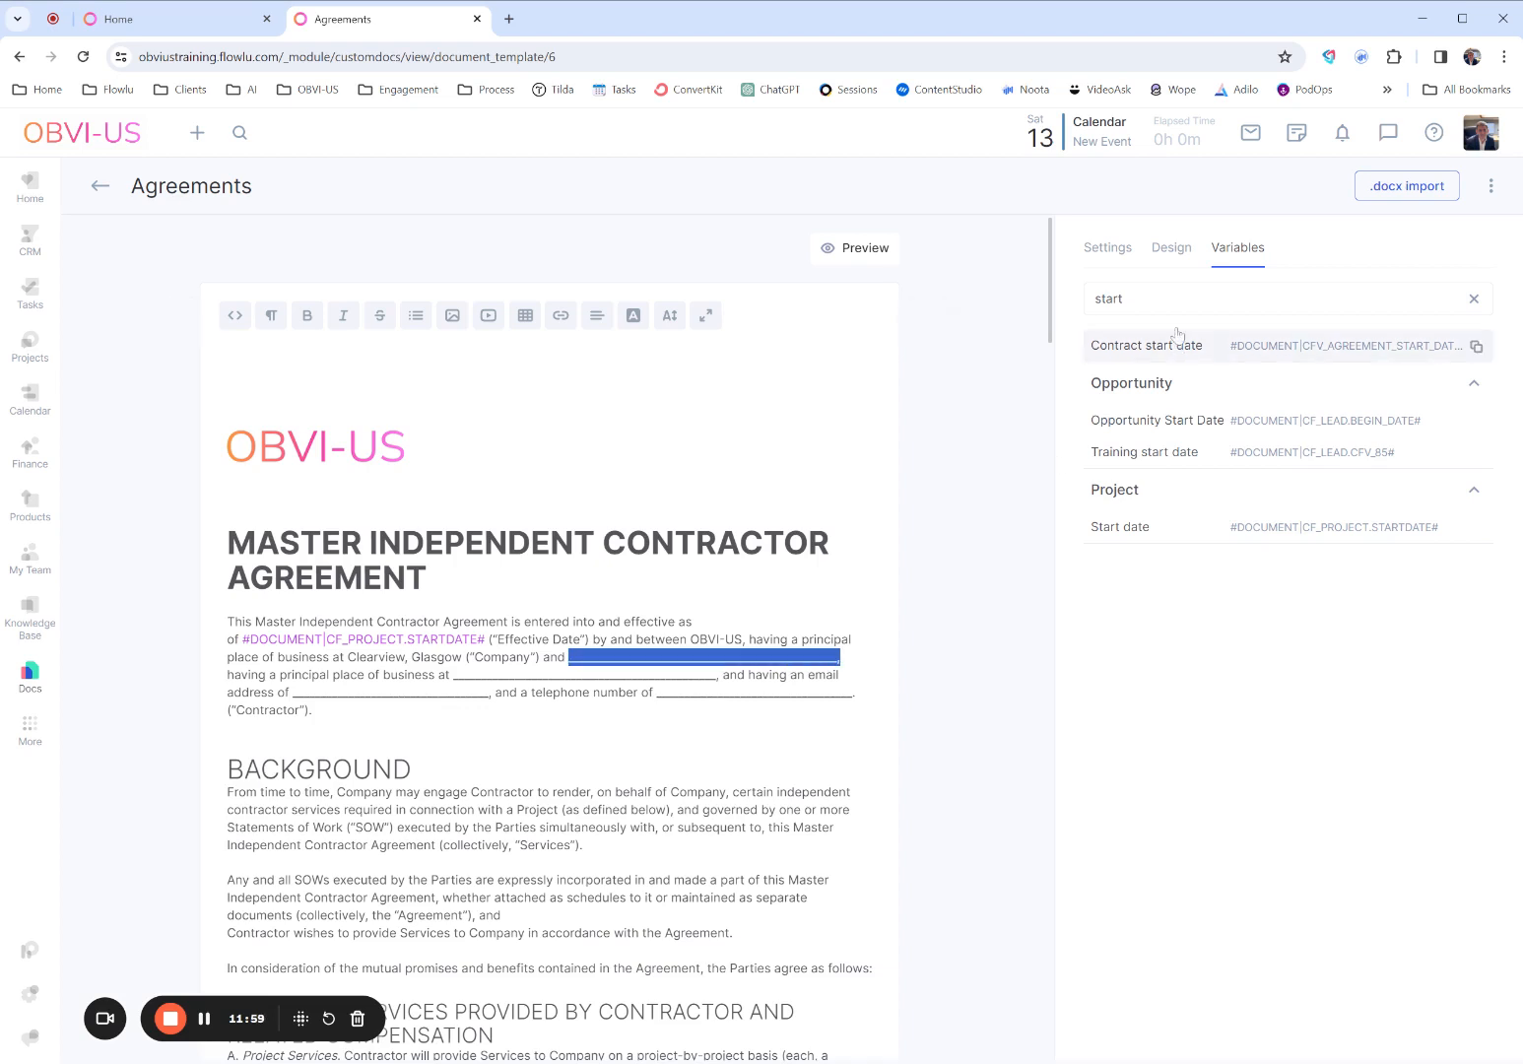
left_click(1123, 299)
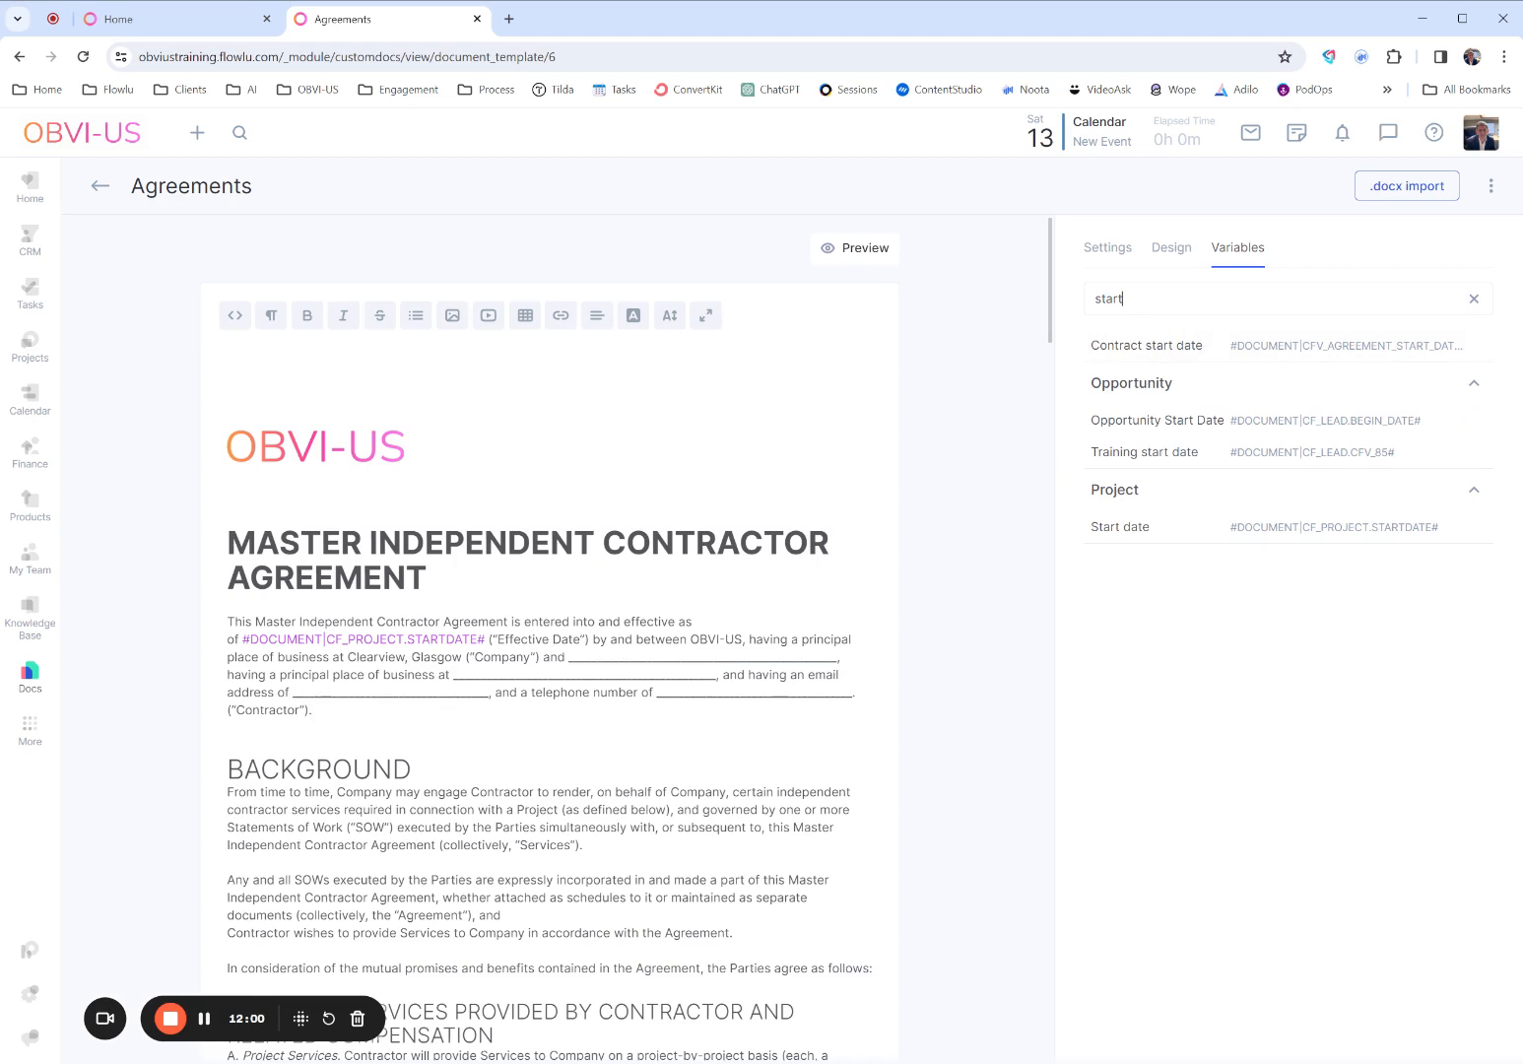
left_click_drag(1123, 299, 1075, 311)
key("BackSpace")
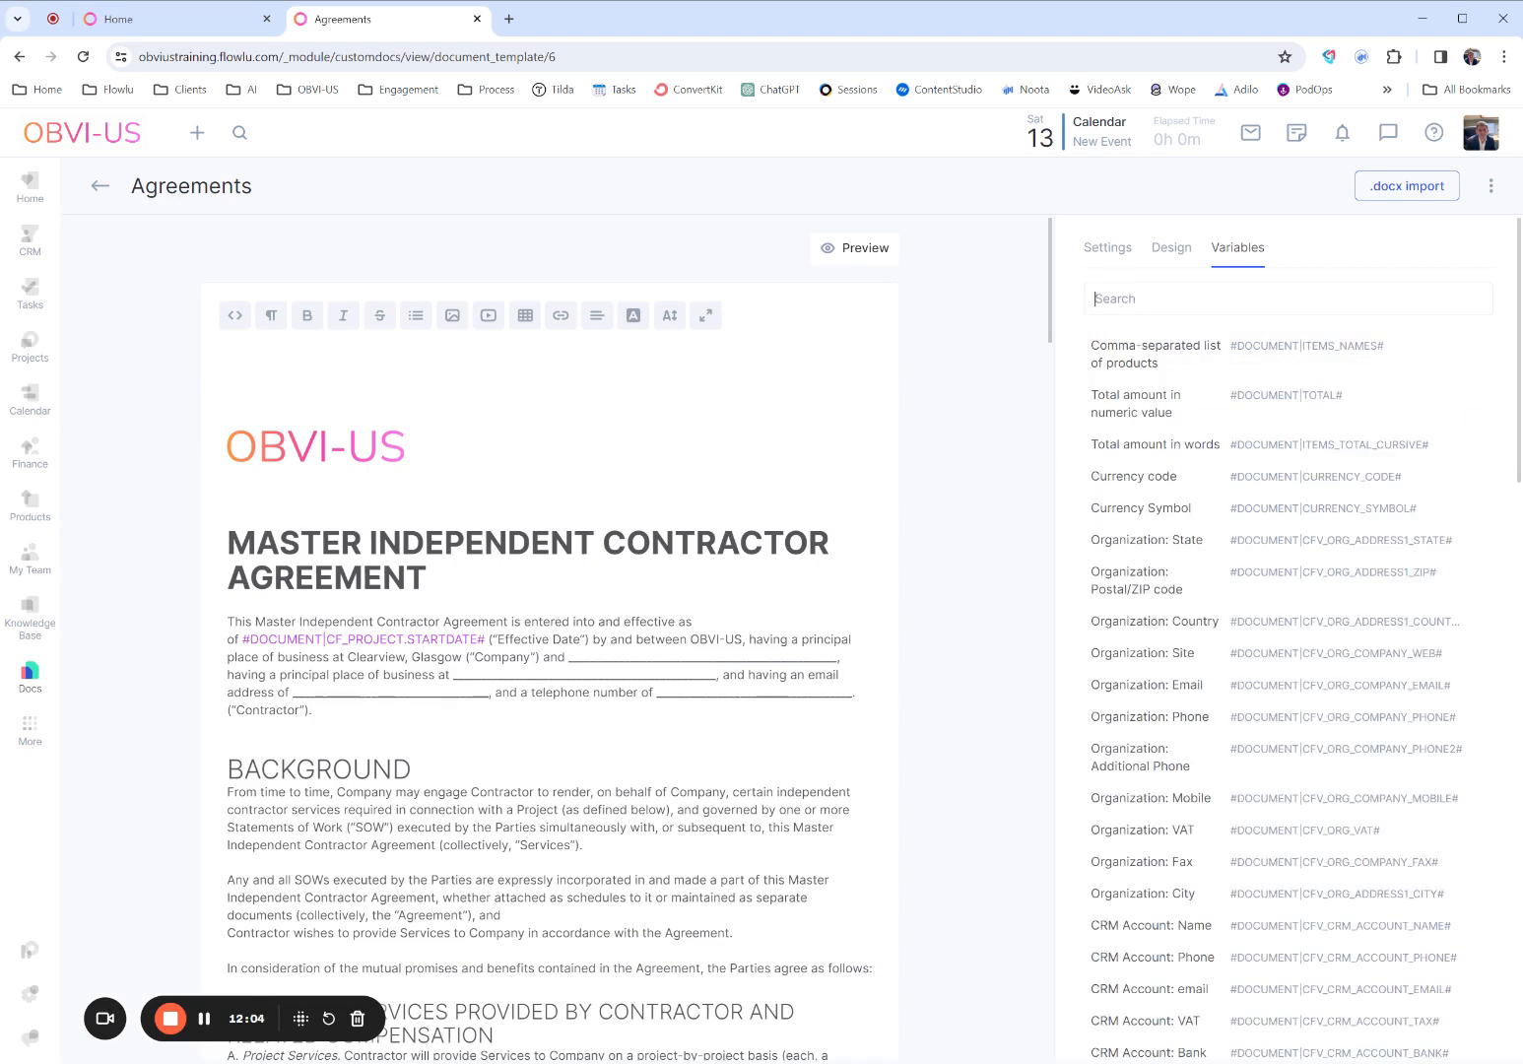
type("account")
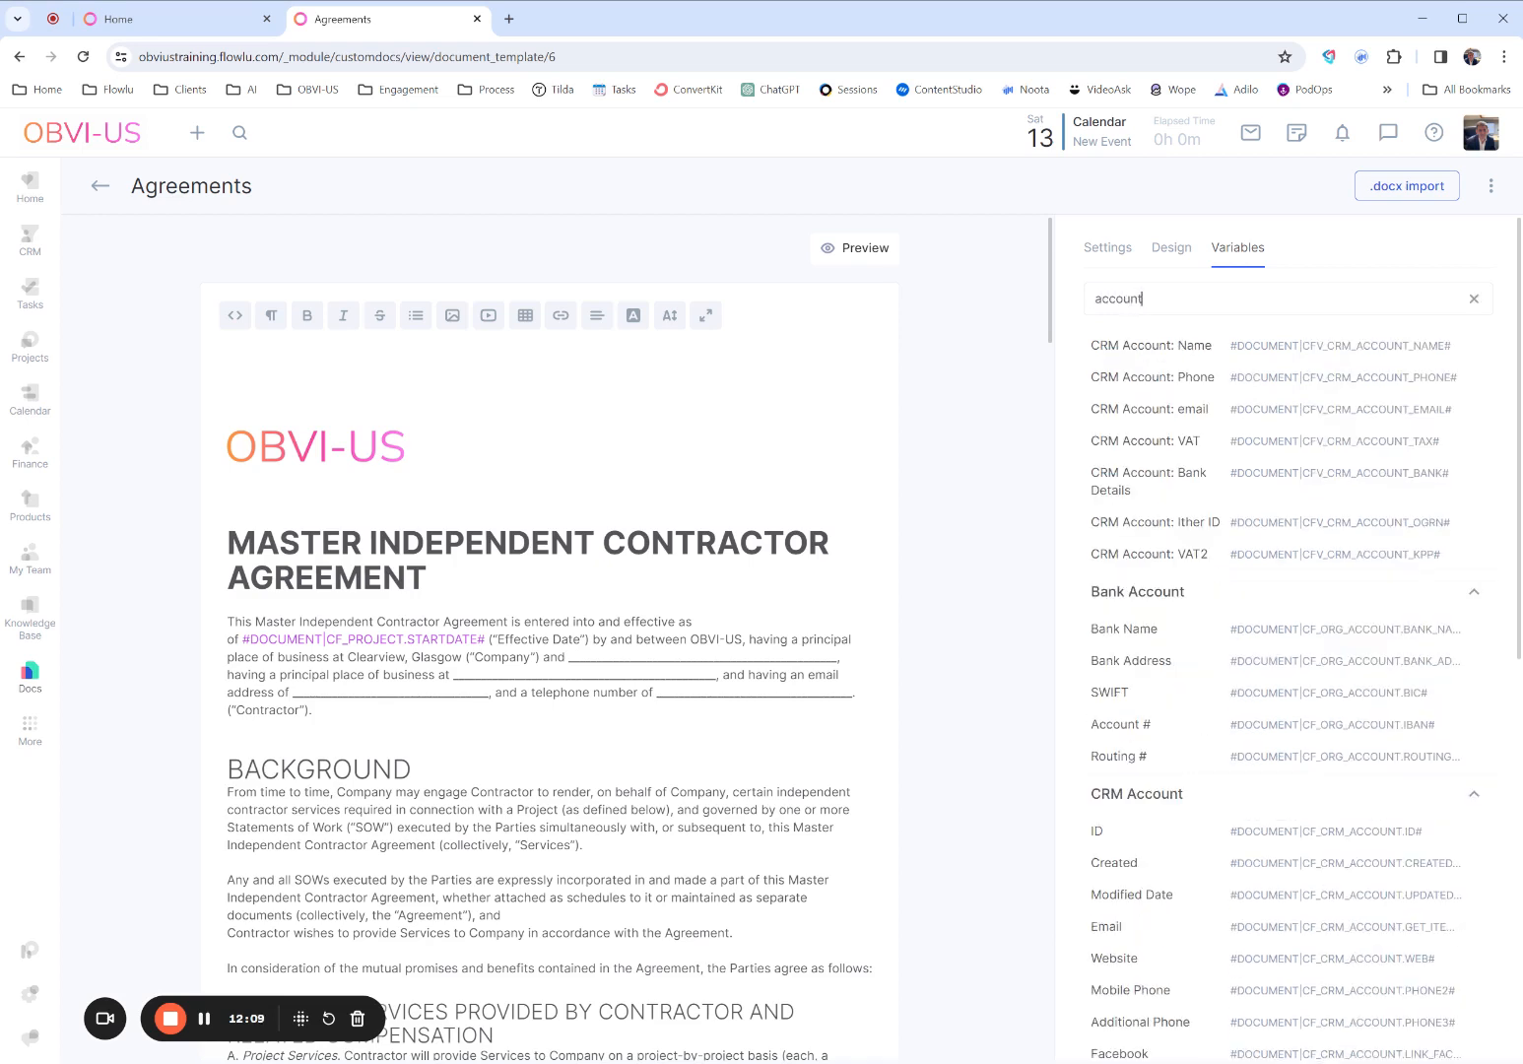
mouse_move(1307, 345)
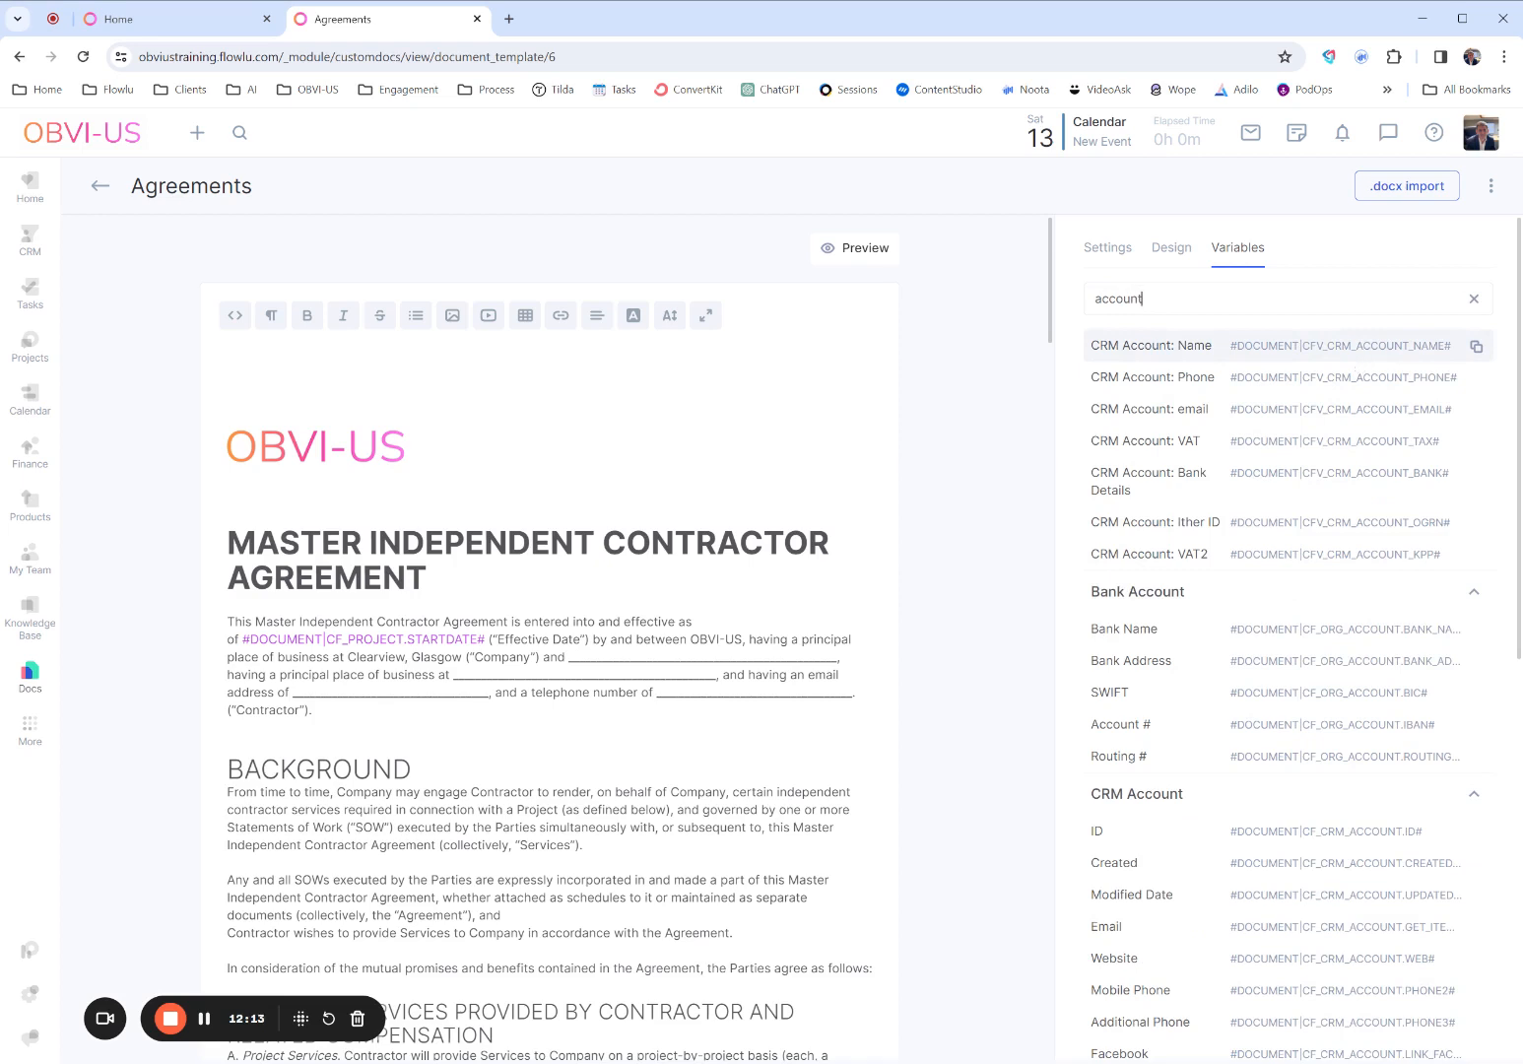
left_click(1352, 356)
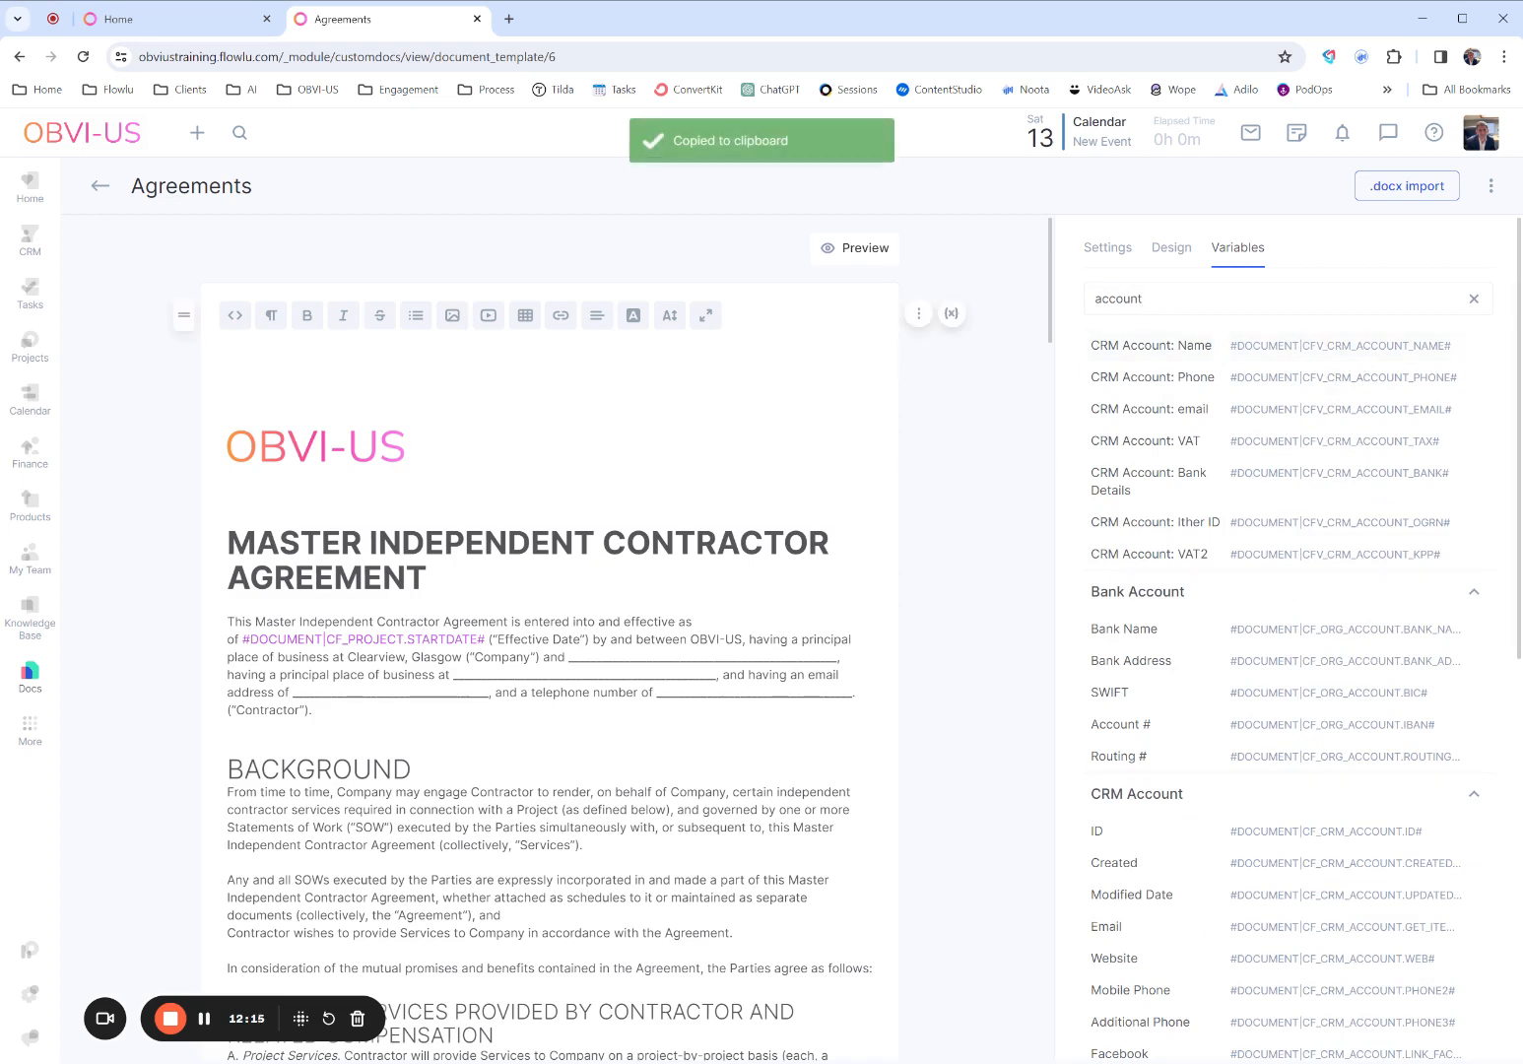
left_click_drag(569, 657, 836, 657)
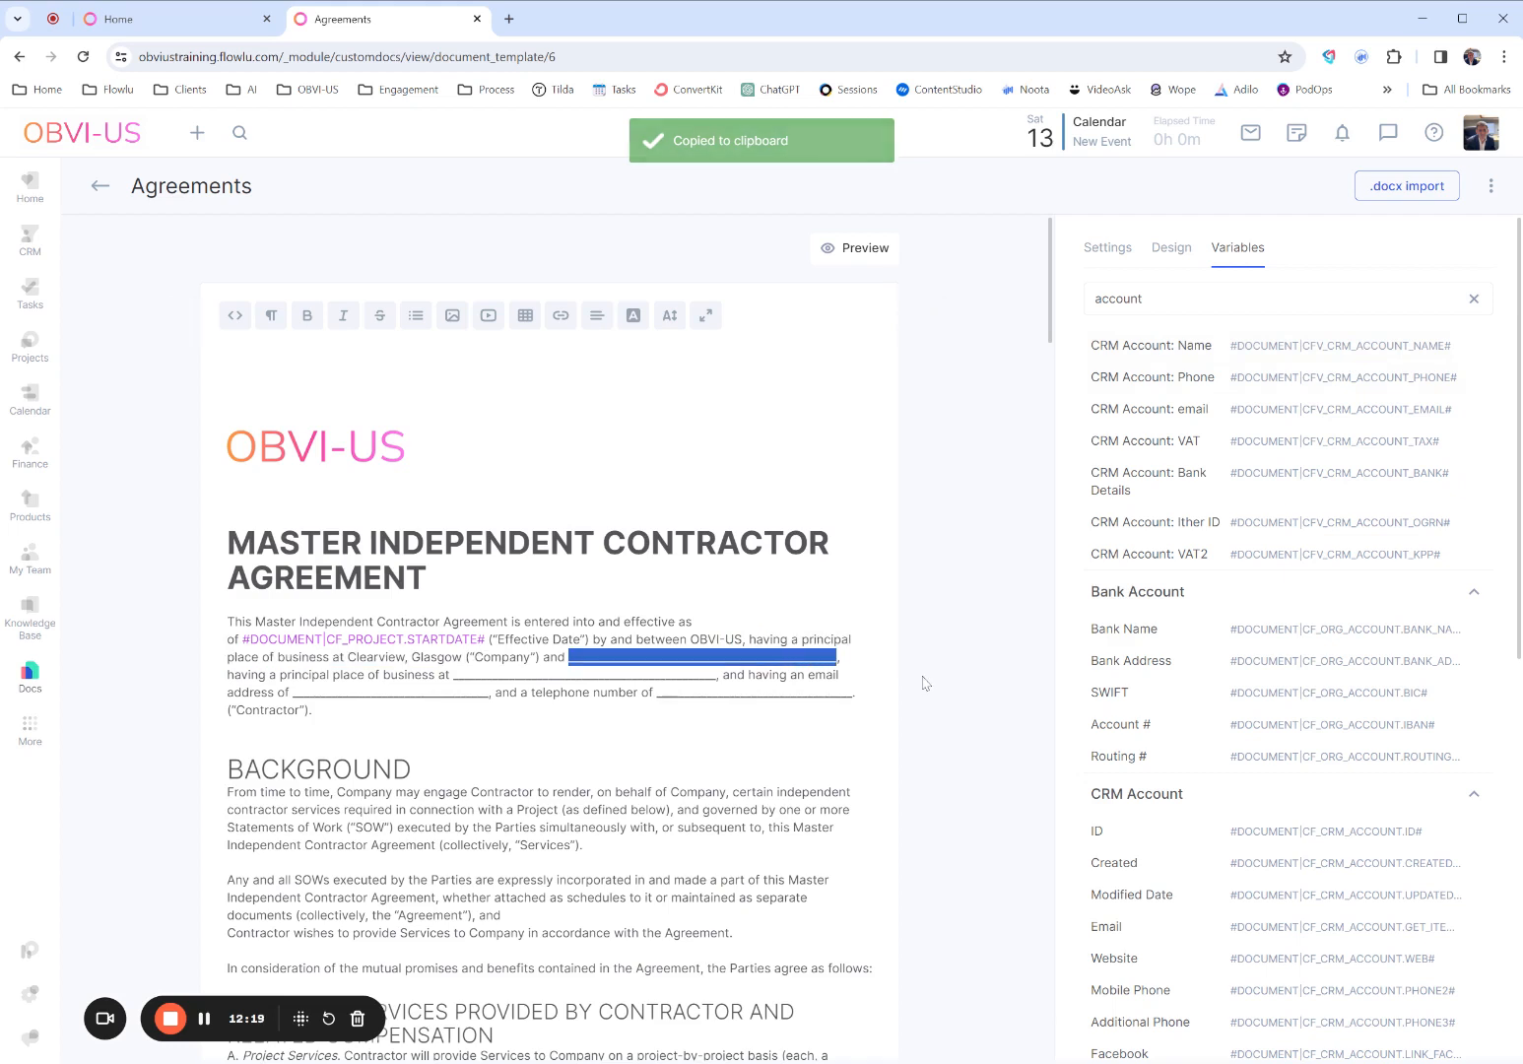
key("ctrl+v")
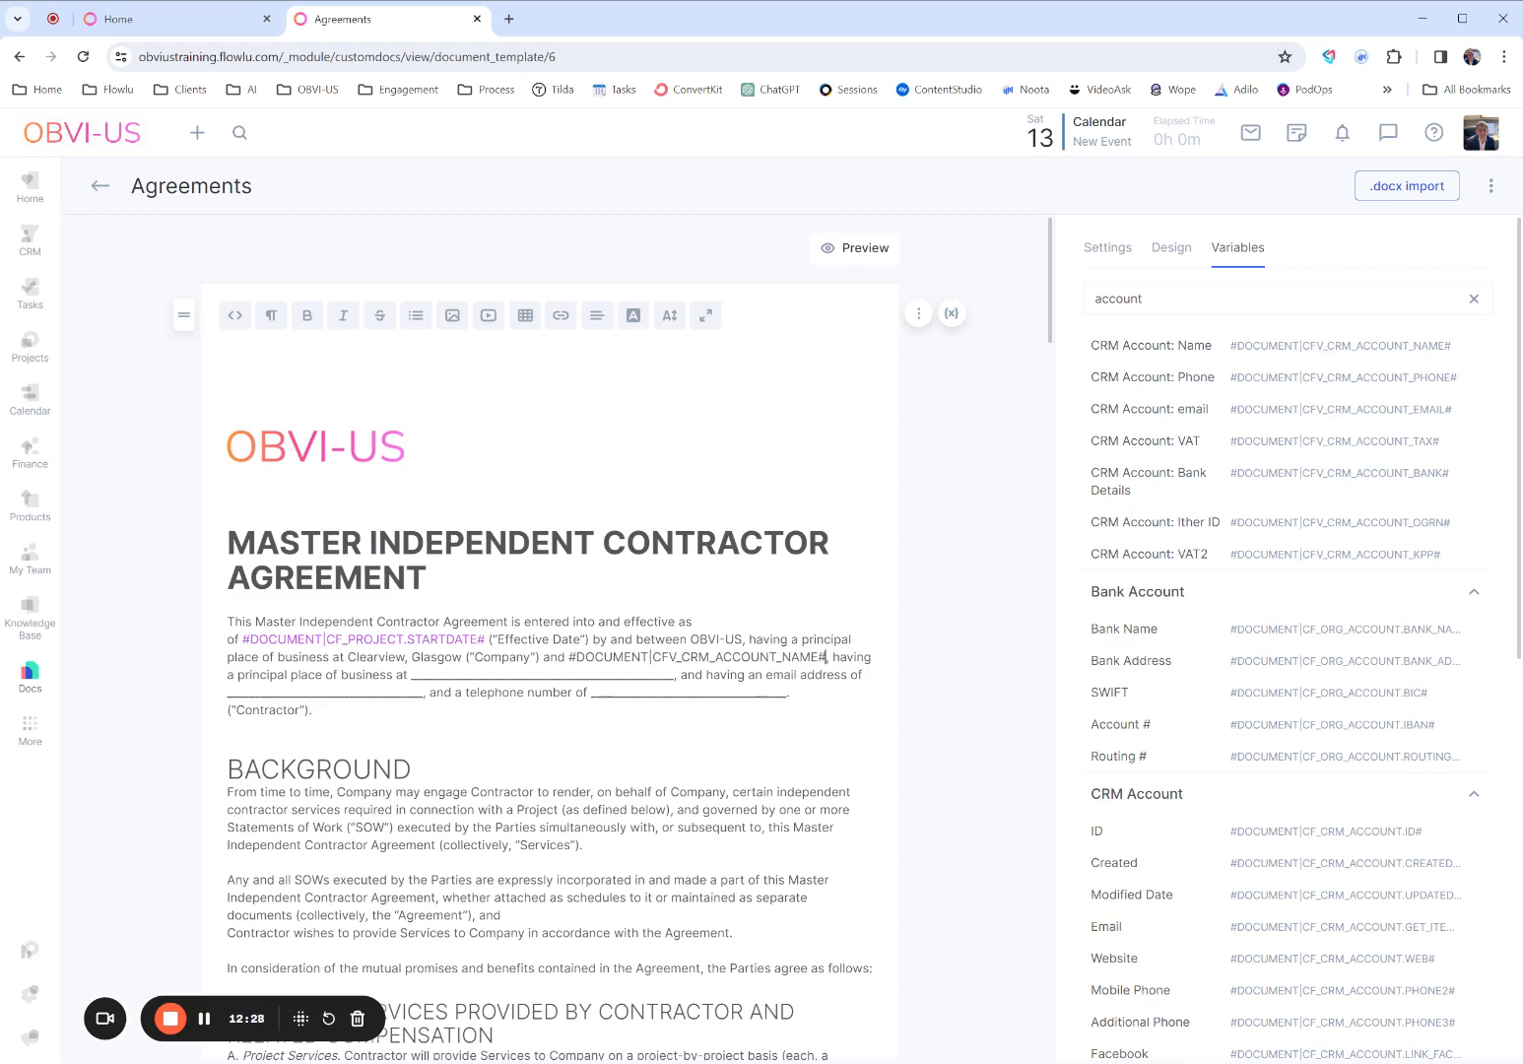
- Search the variables for "billin" and replace the principal place of business blank with the CRM Account Billing Address variable
left_click_drag(1142, 298, 1093, 299)
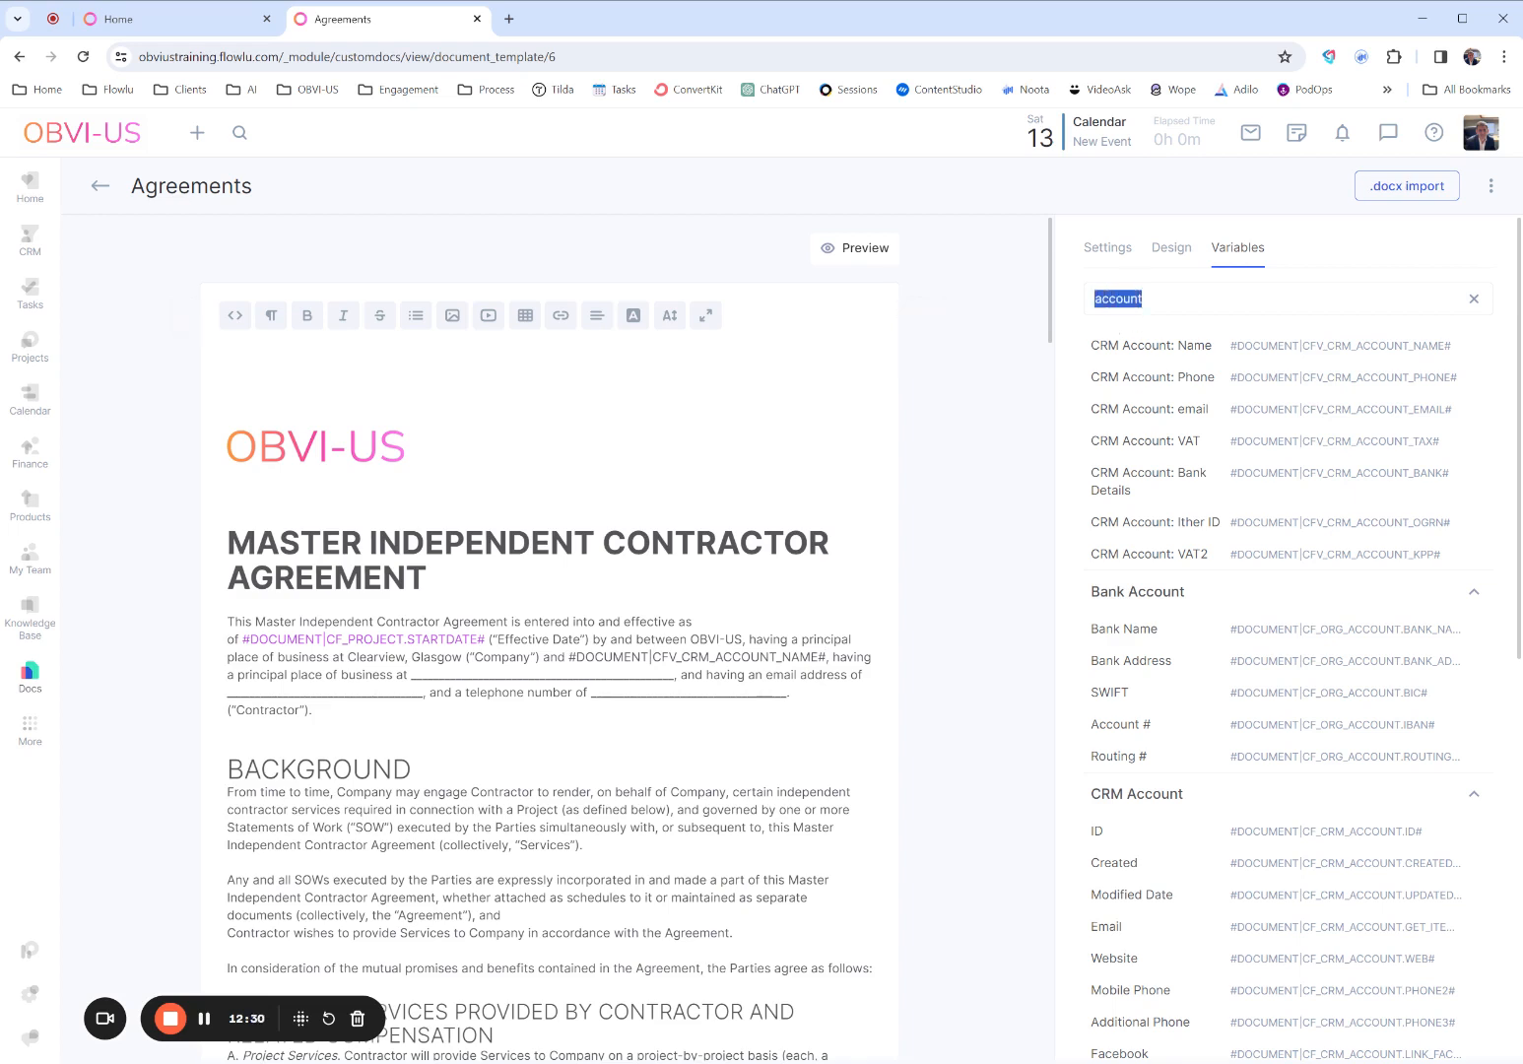
type("billin")
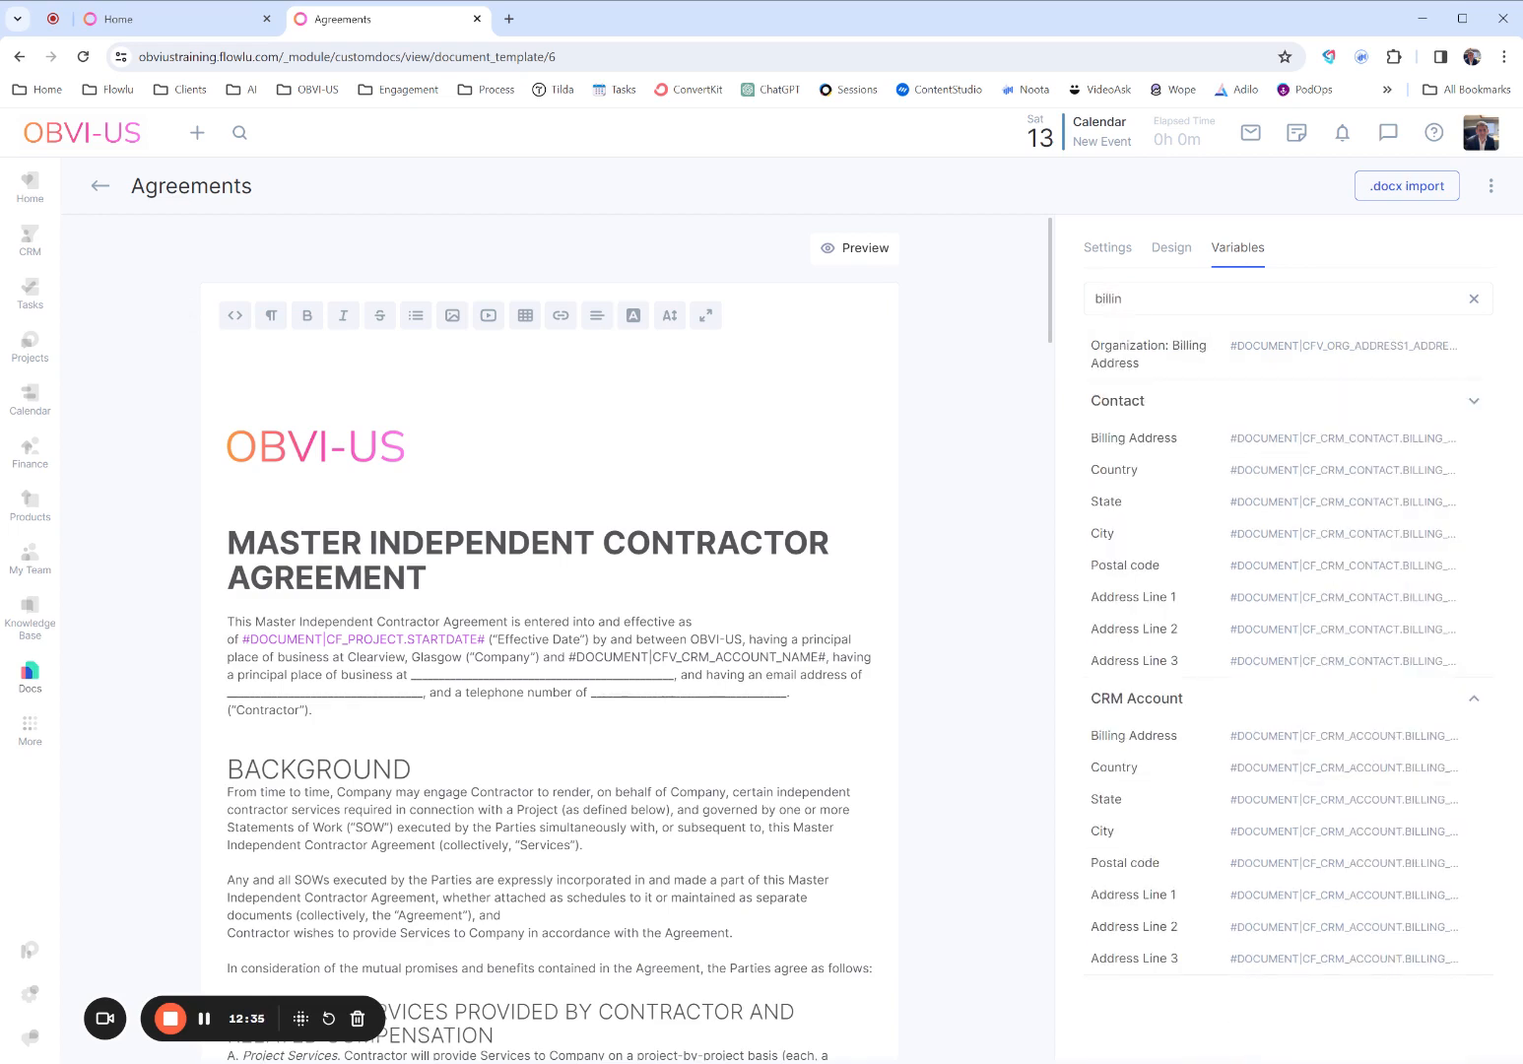
left_click(1111, 736)
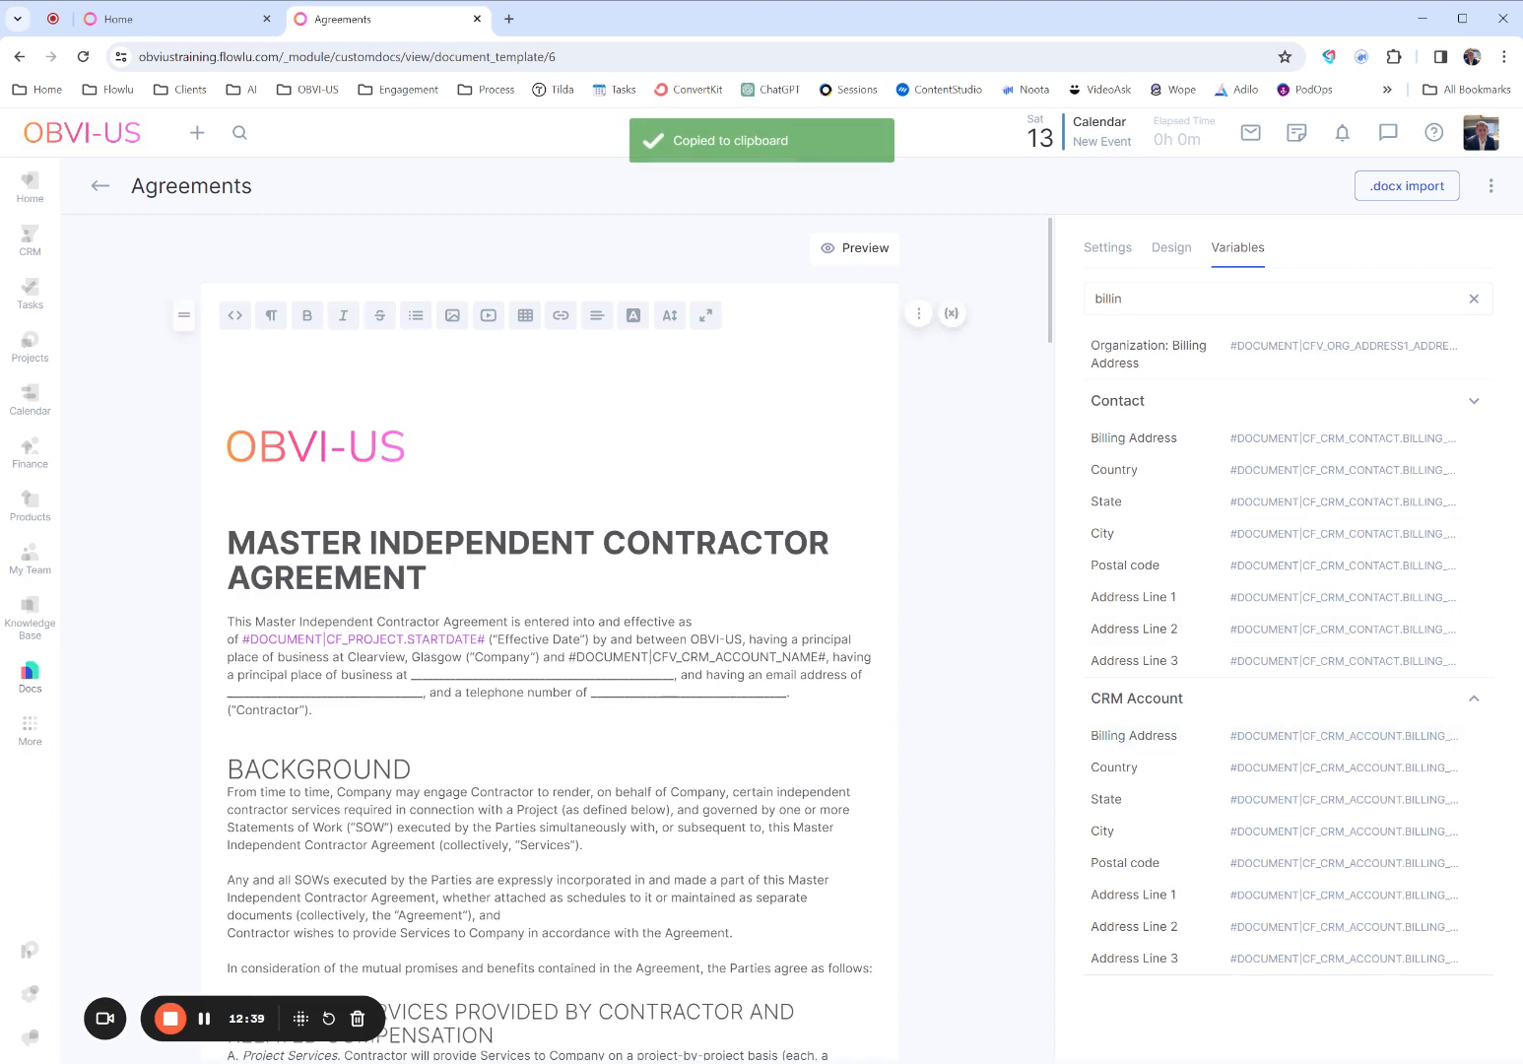
left_click_drag(411, 675, 674, 675)
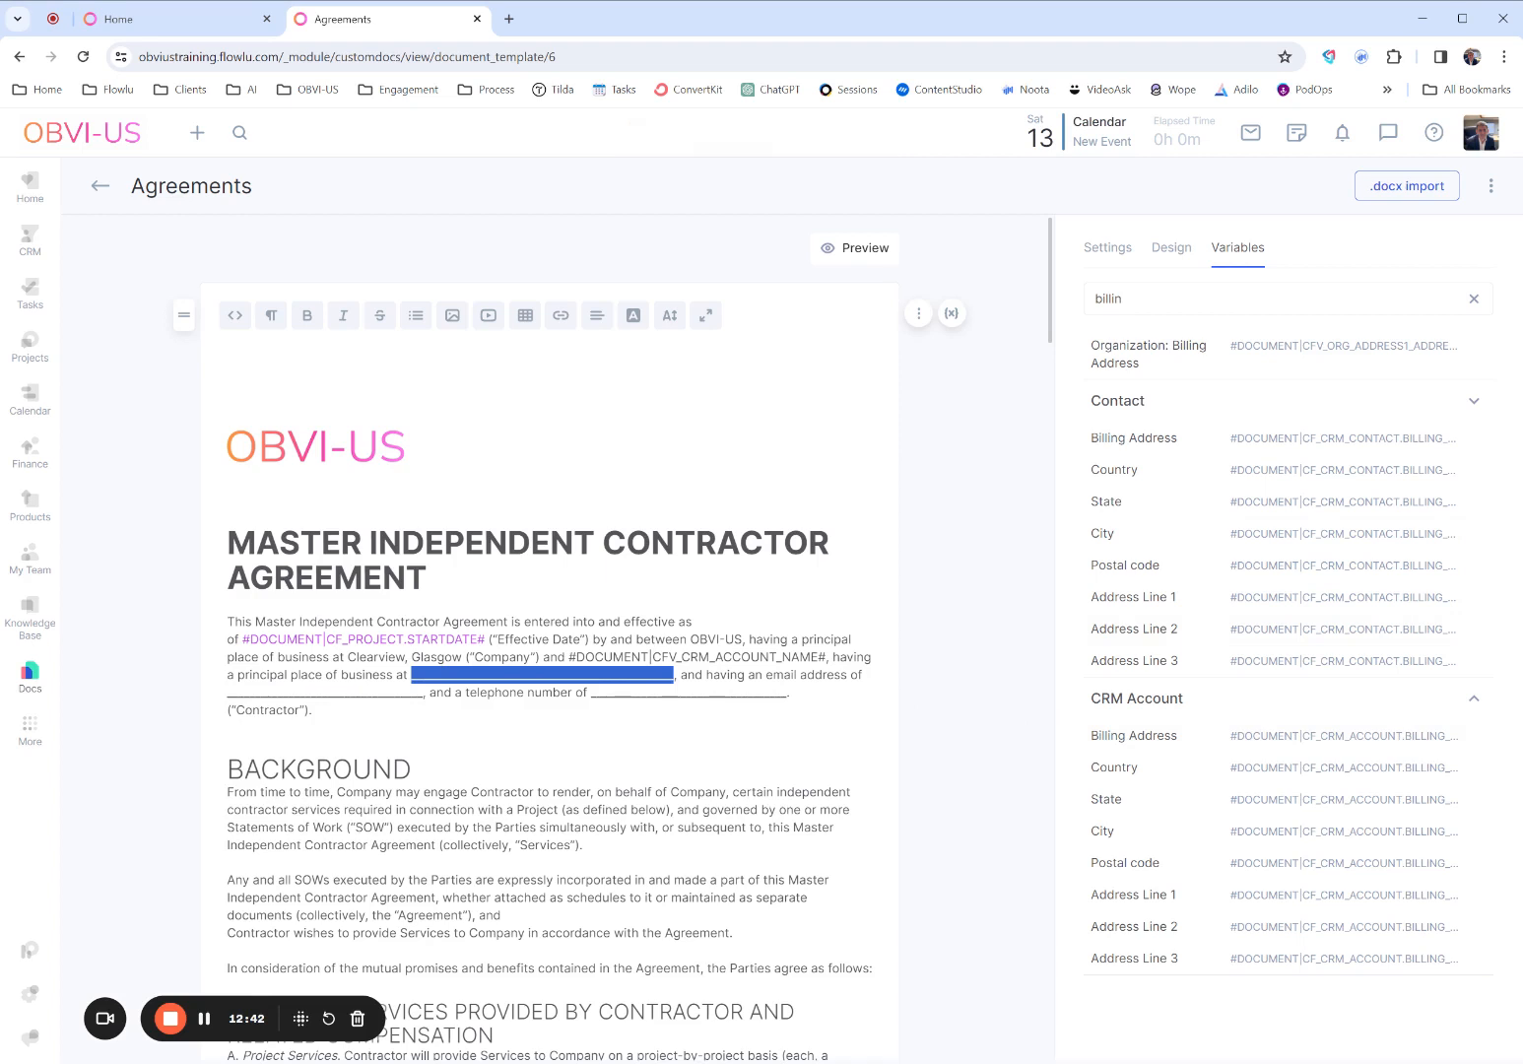
key("ctrl+v")
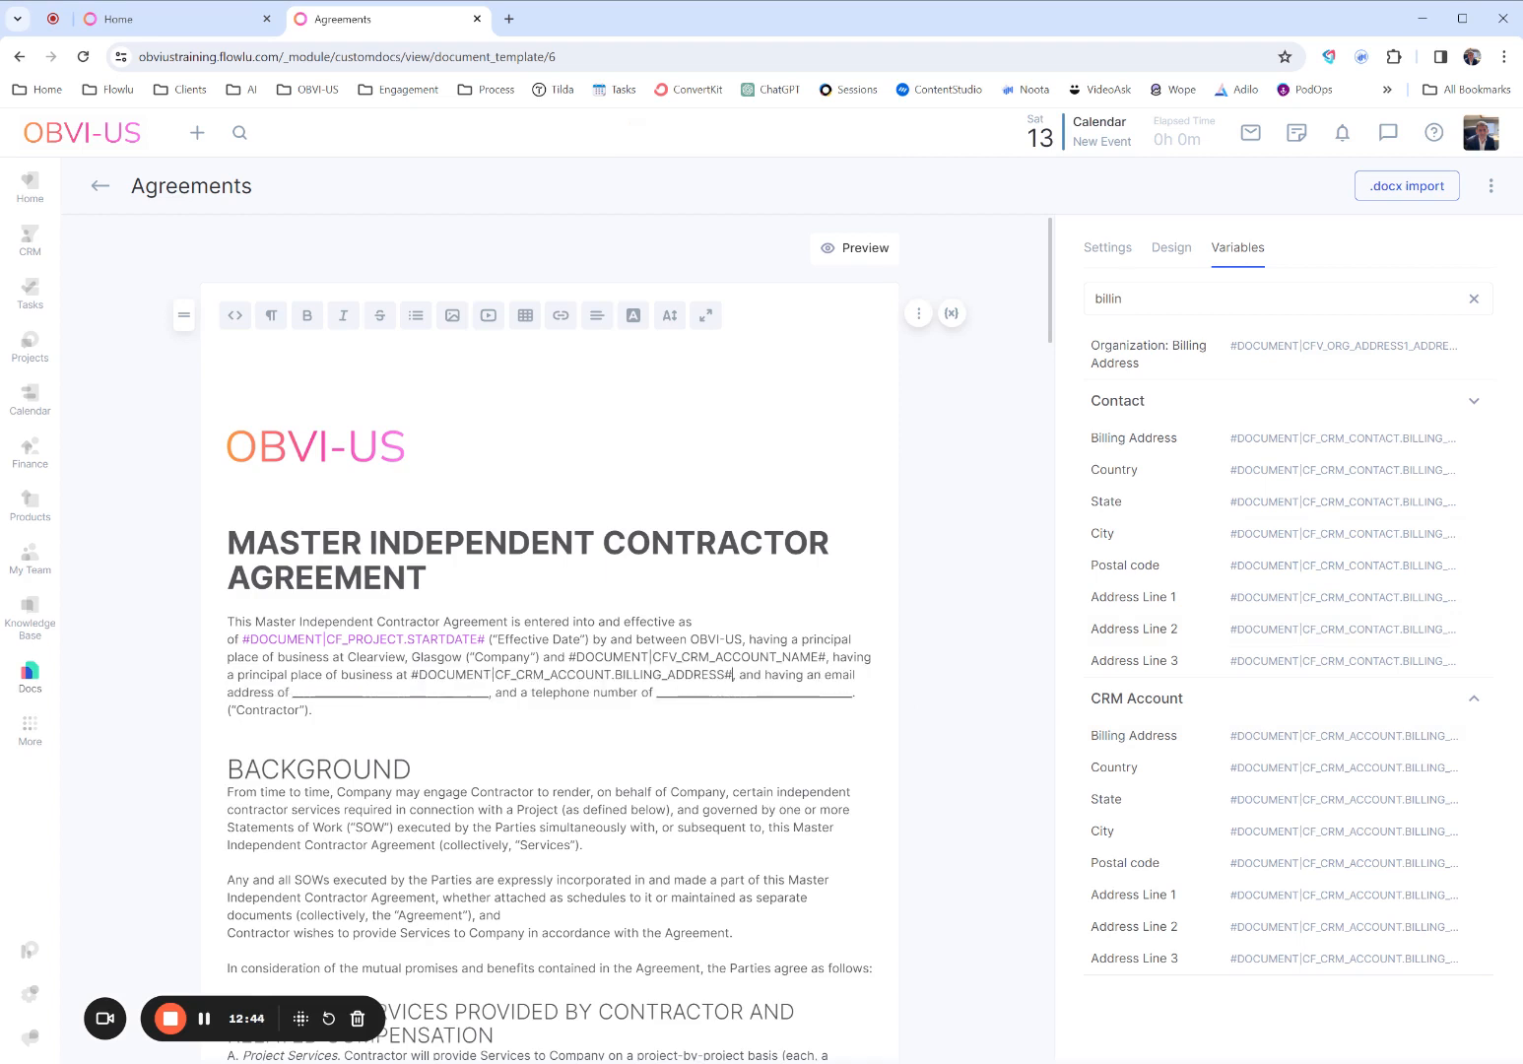
- Search the variables for "email" and replace the contractor's email address blank with the CRM Account: email variable #DOCUMENT|CFV_CRM_ACCOUNT_EMAIL#
left_click_drag(292, 693, 487, 692)
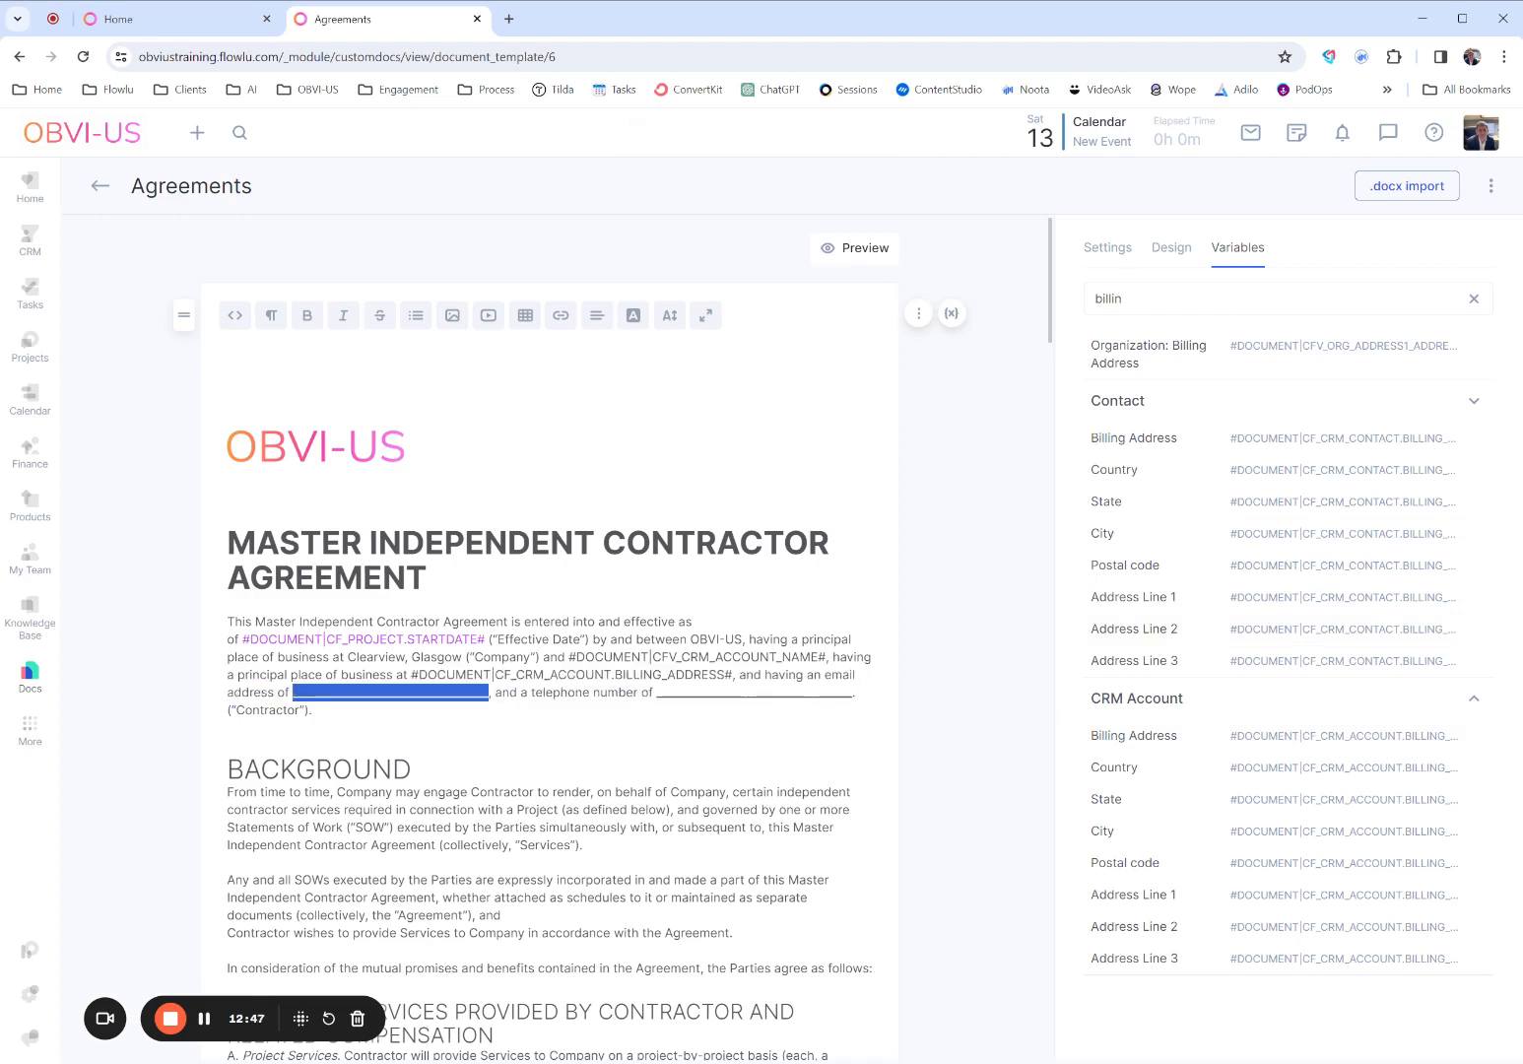
left_click_drag(1143, 298, 1069, 298)
type("e")
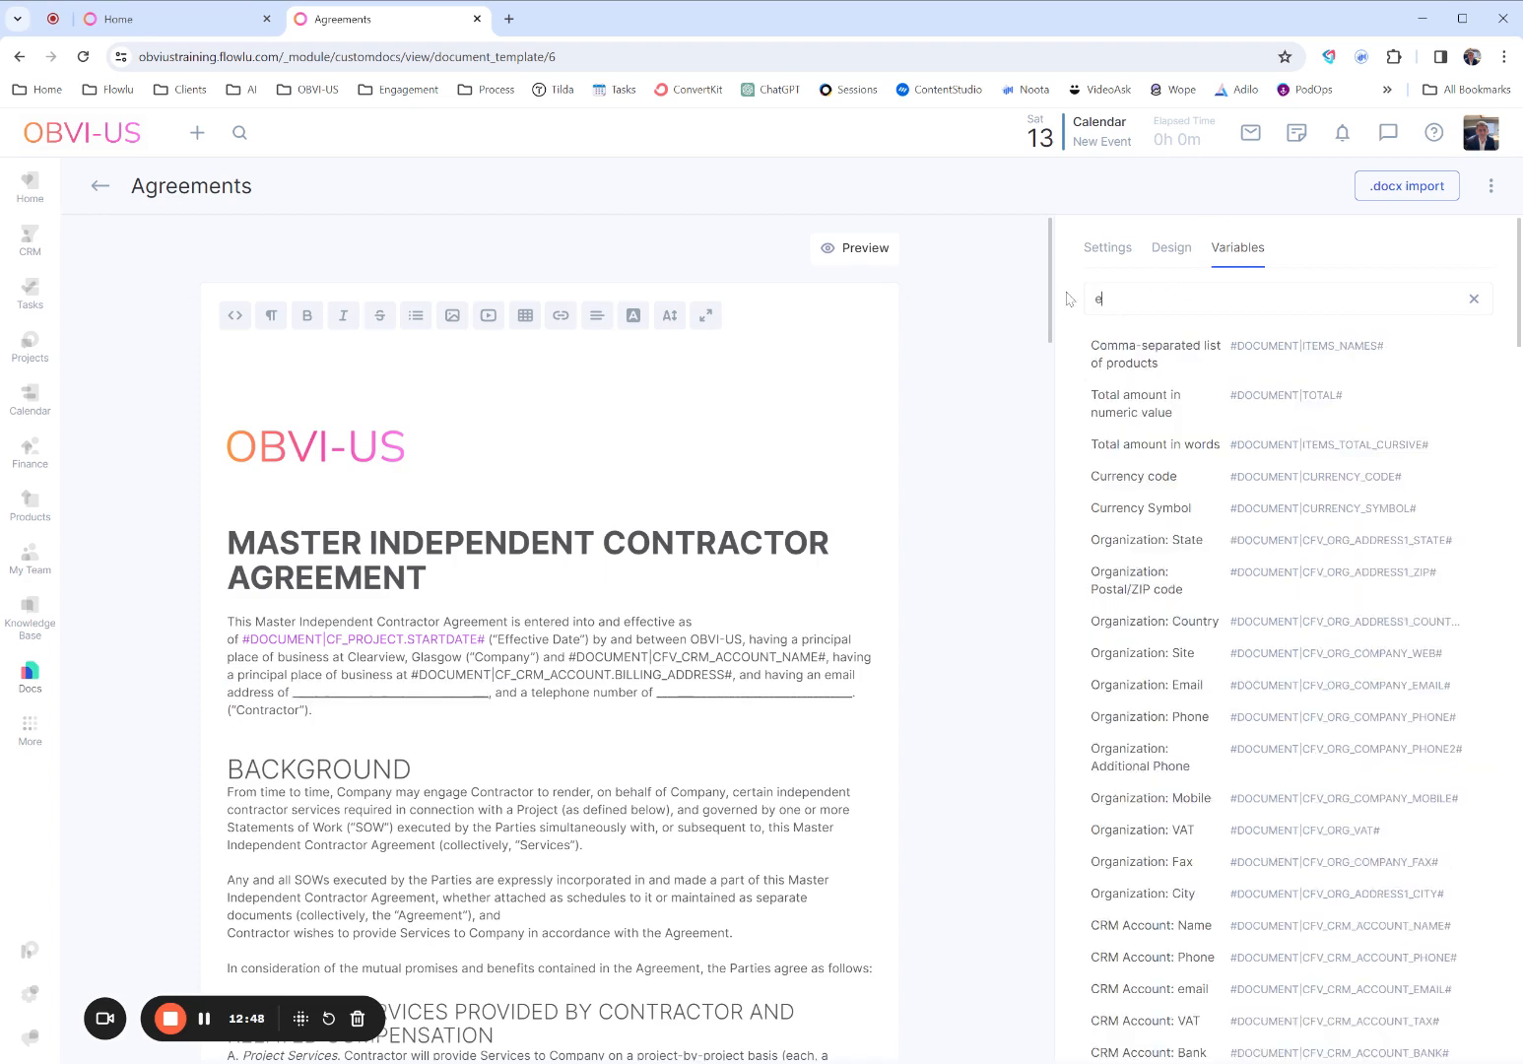
type("mail")
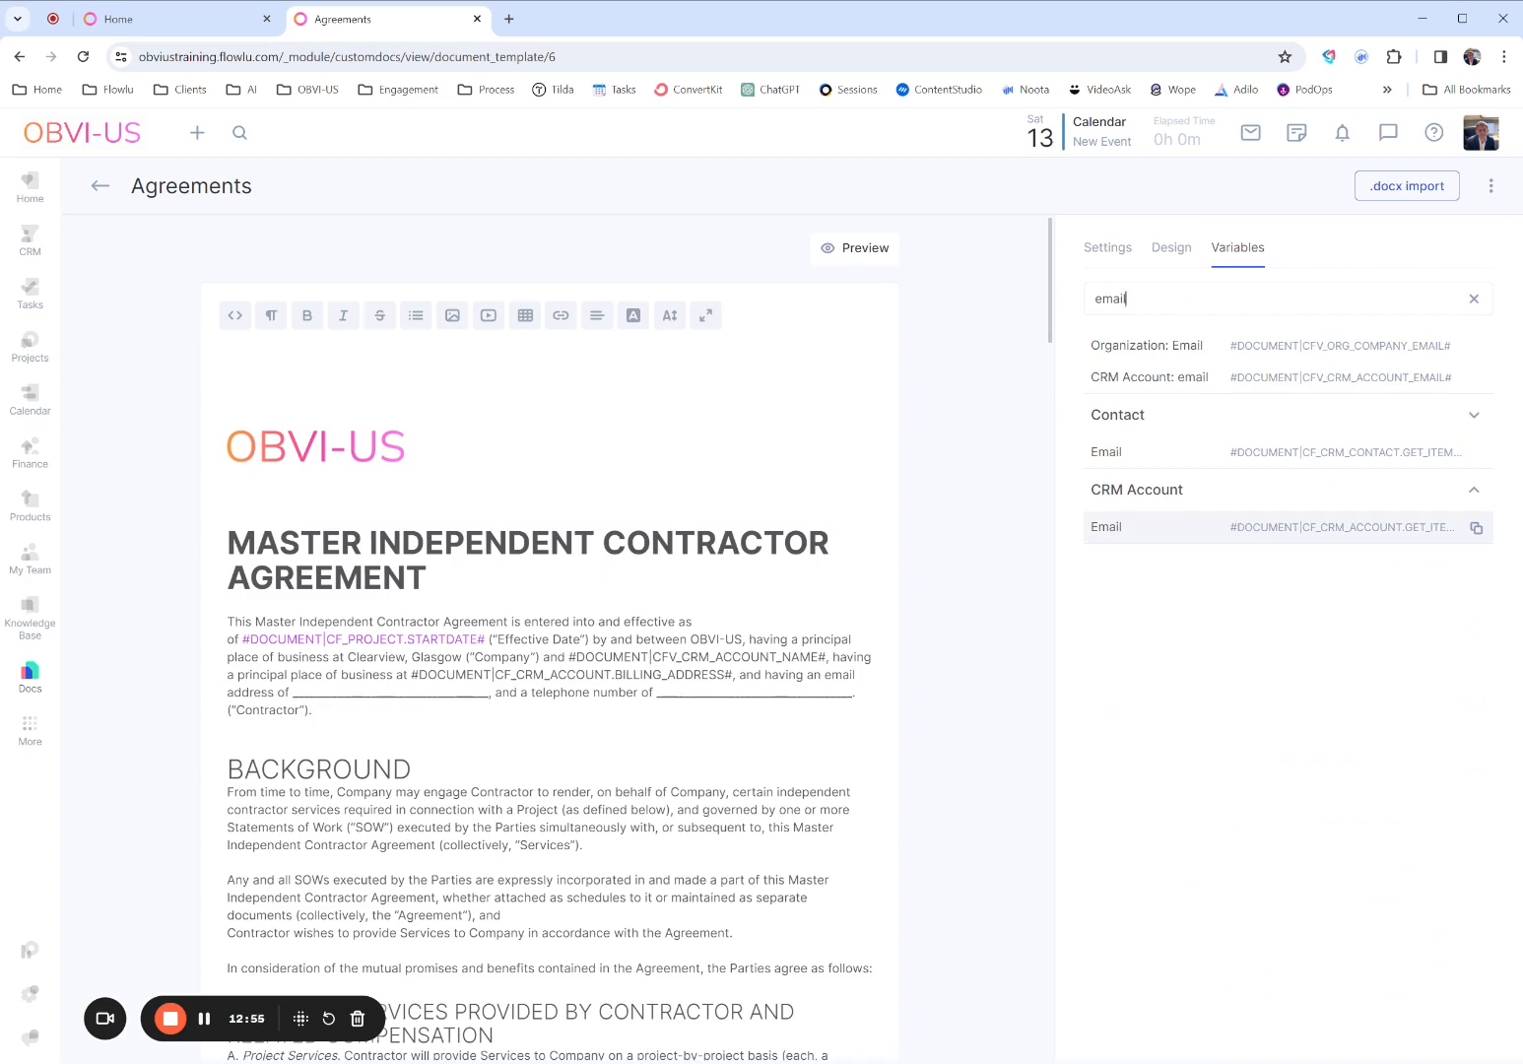
left_click(1290, 380)
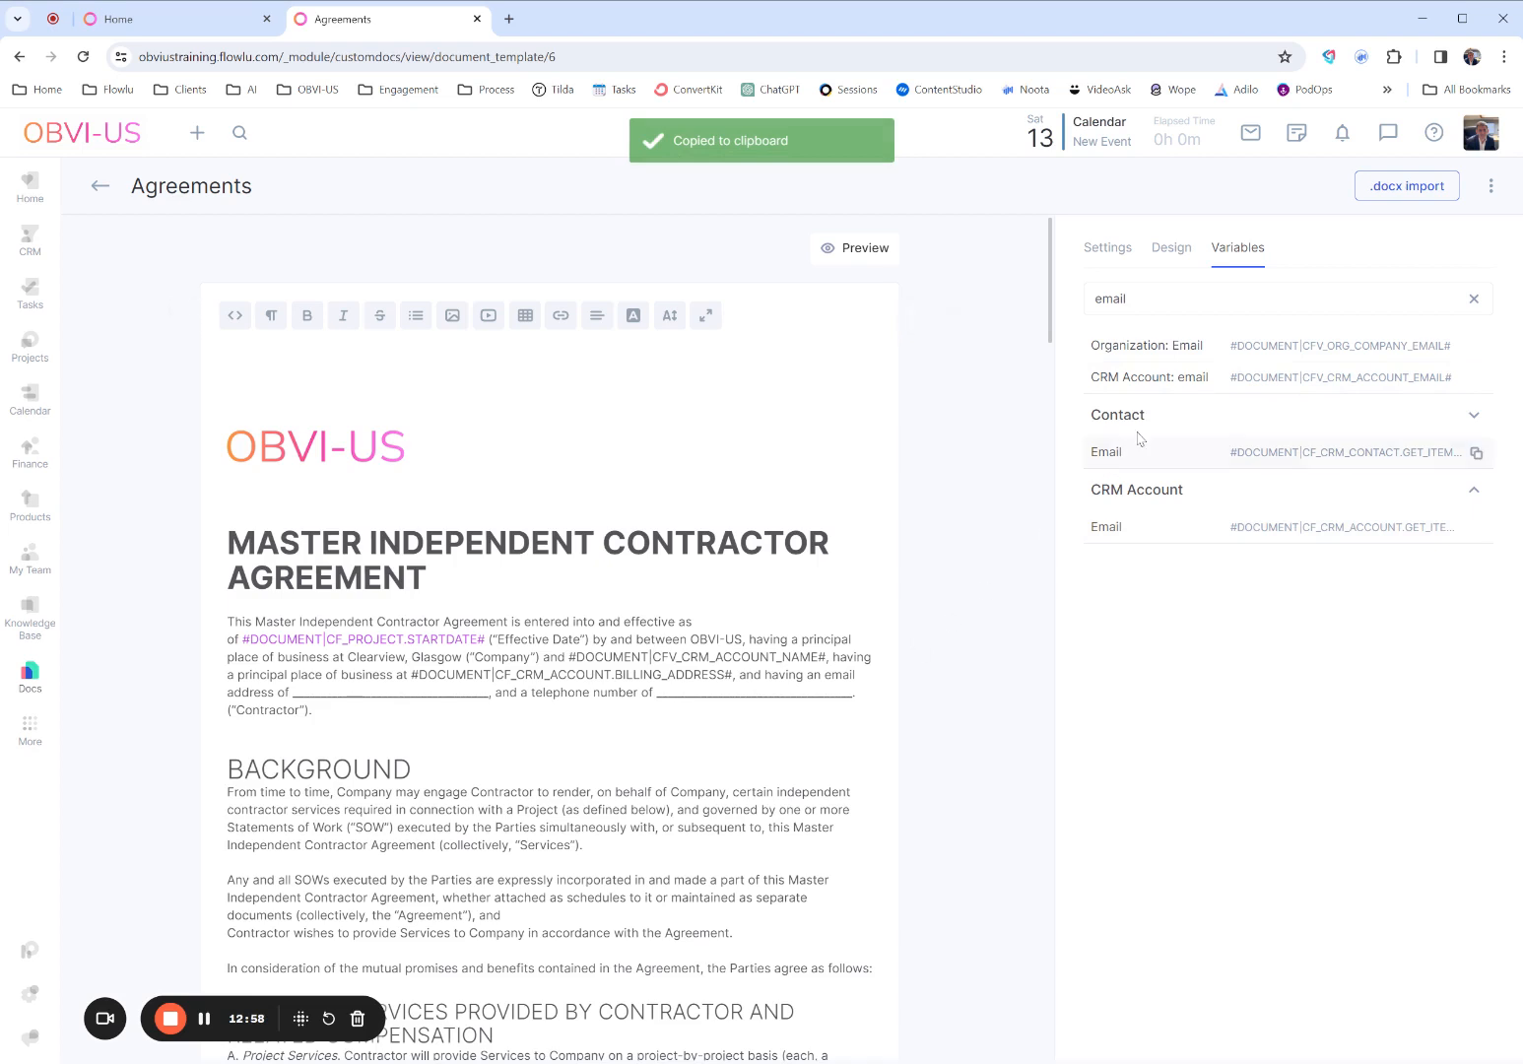
mouse_move(293, 693)
left_mouse_down()
mouse_move(523, 692)
mouse_move(293, 692)
left_mouse_up()
key("ctrl+v")
- Colour the text of the CRM account email and CRM account name variables light purple in the opening paragraph
left_click(633, 315)
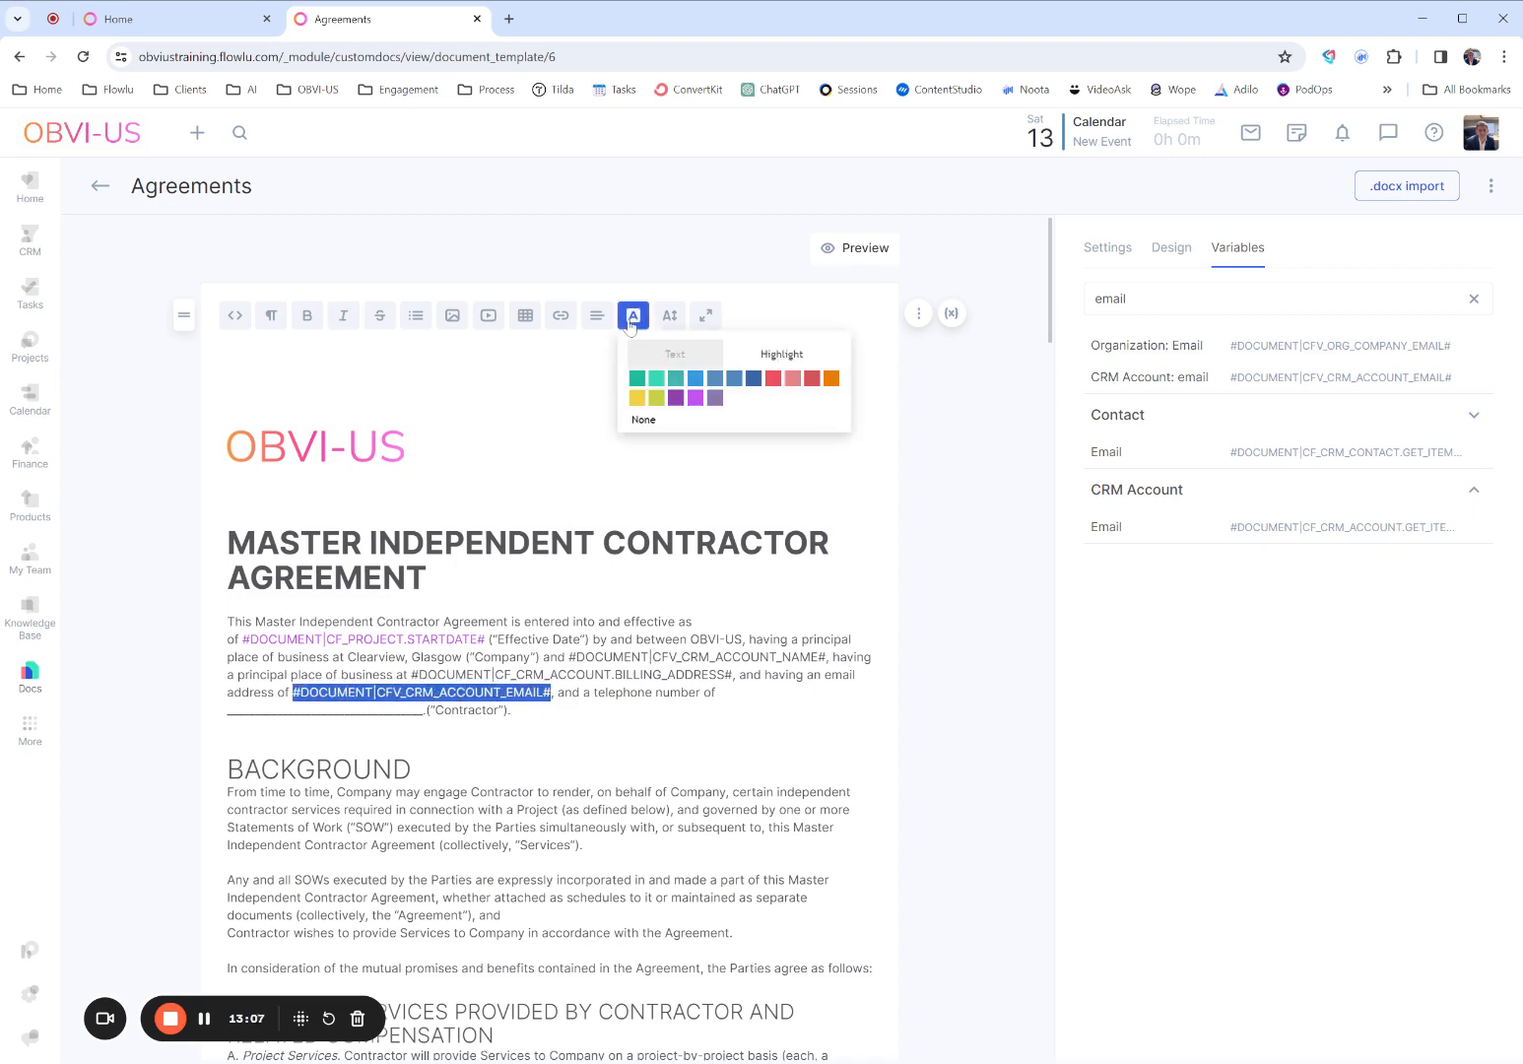
left_click(695, 399)
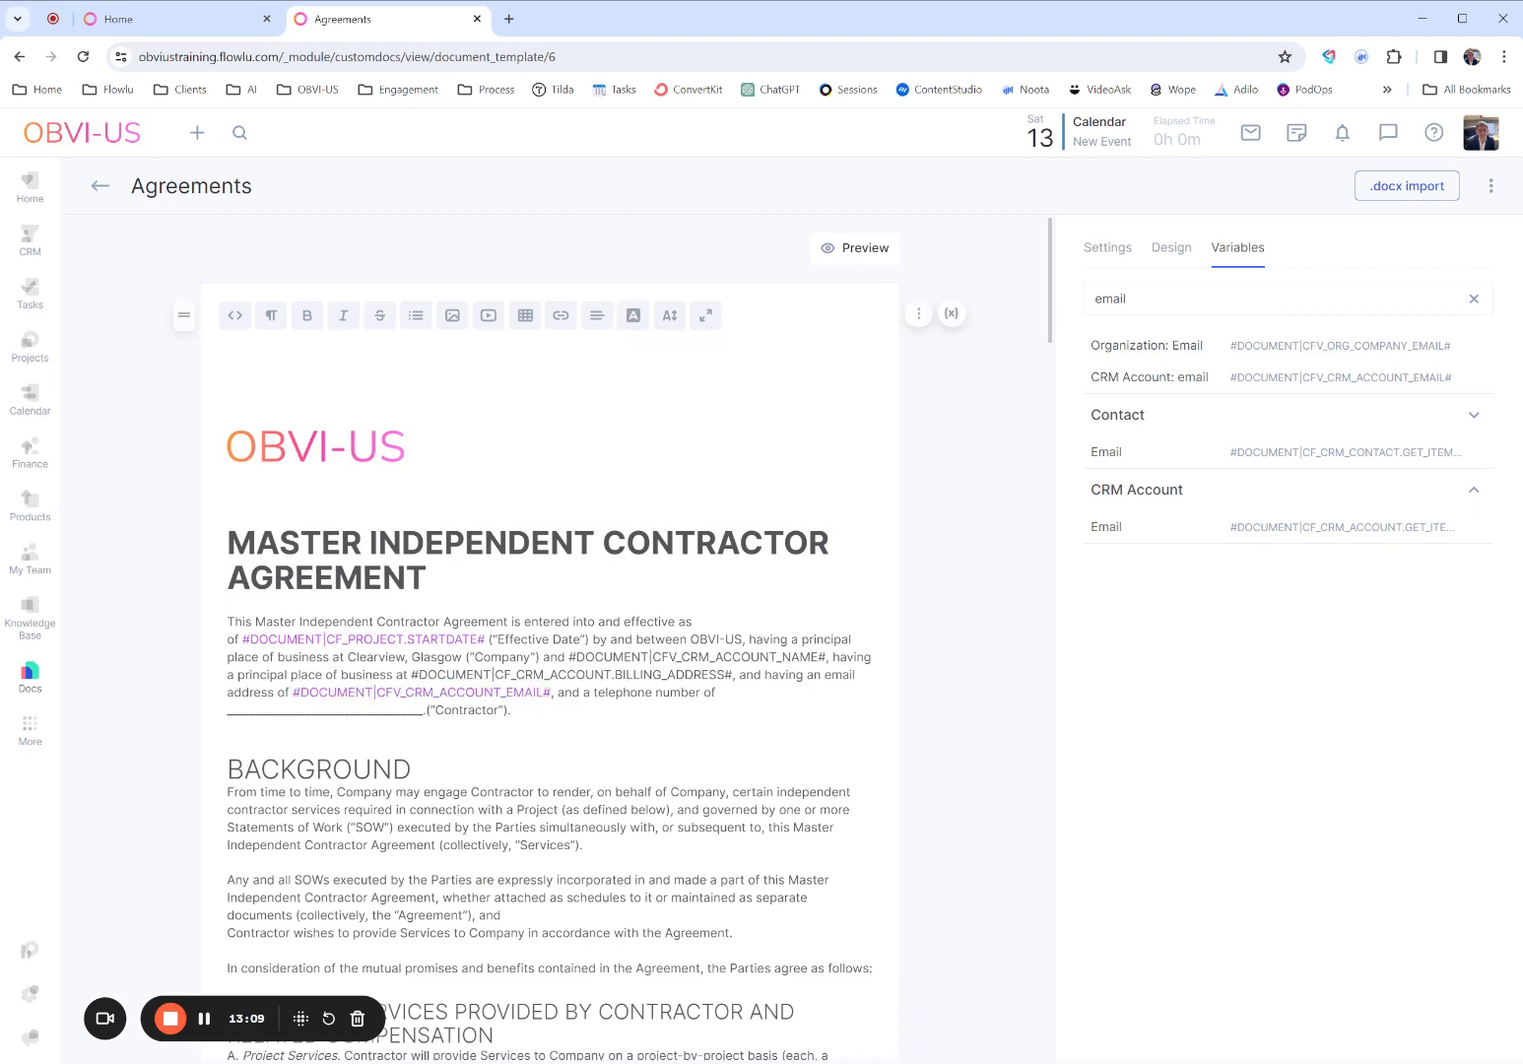
left_click_drag(568, 657, 826, 657)
left_click(634, 315)
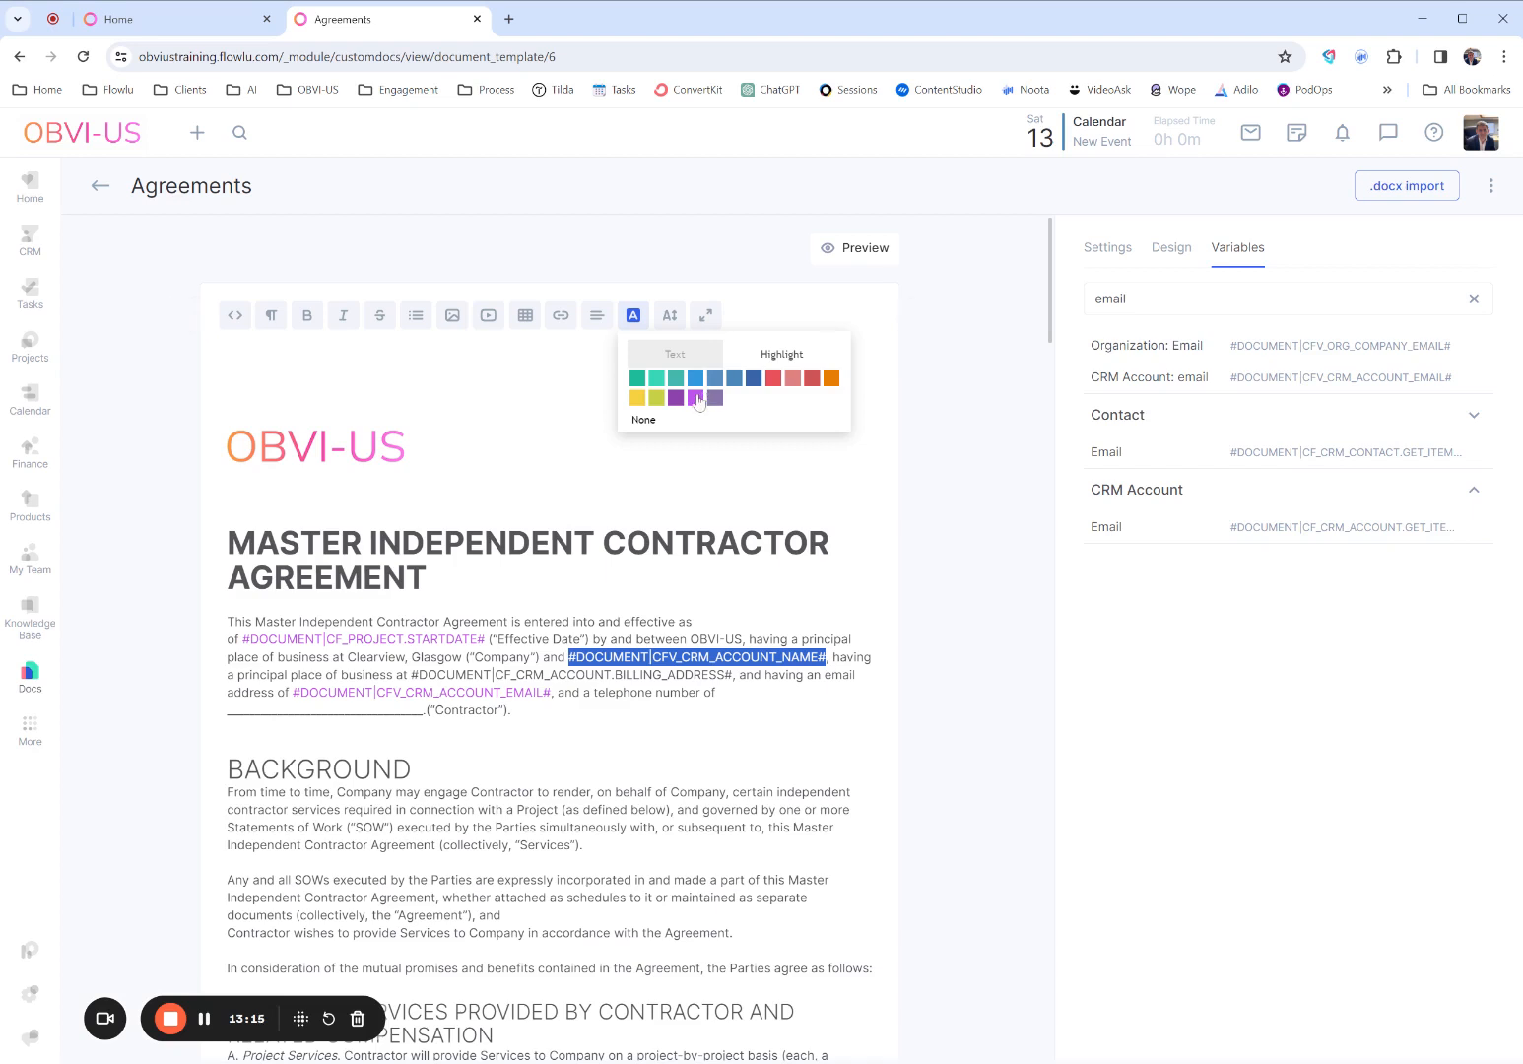
left_click(698, 397)
- Try to colour the text of the #DOCUMENT|CF_CRM_ACCOUNT.BILLING_ADDRESS# variable in the opening paragraph
left_click_drag(411, 675, 733, 675)
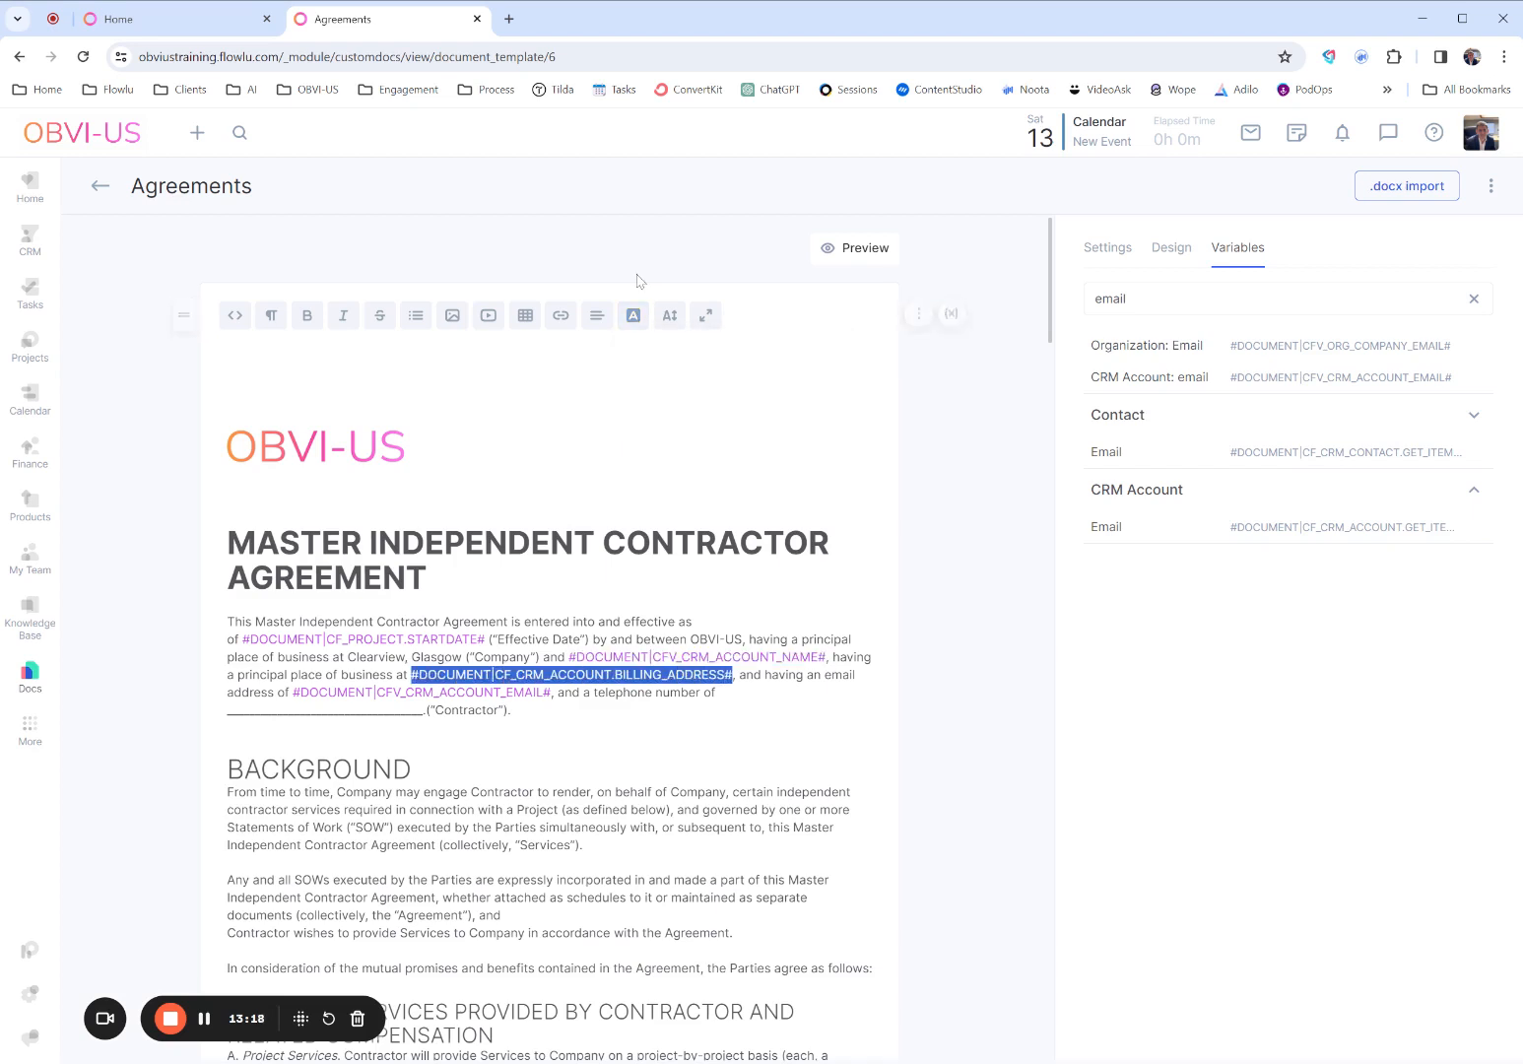
left_click(634, 315)
left_click(411, 768)
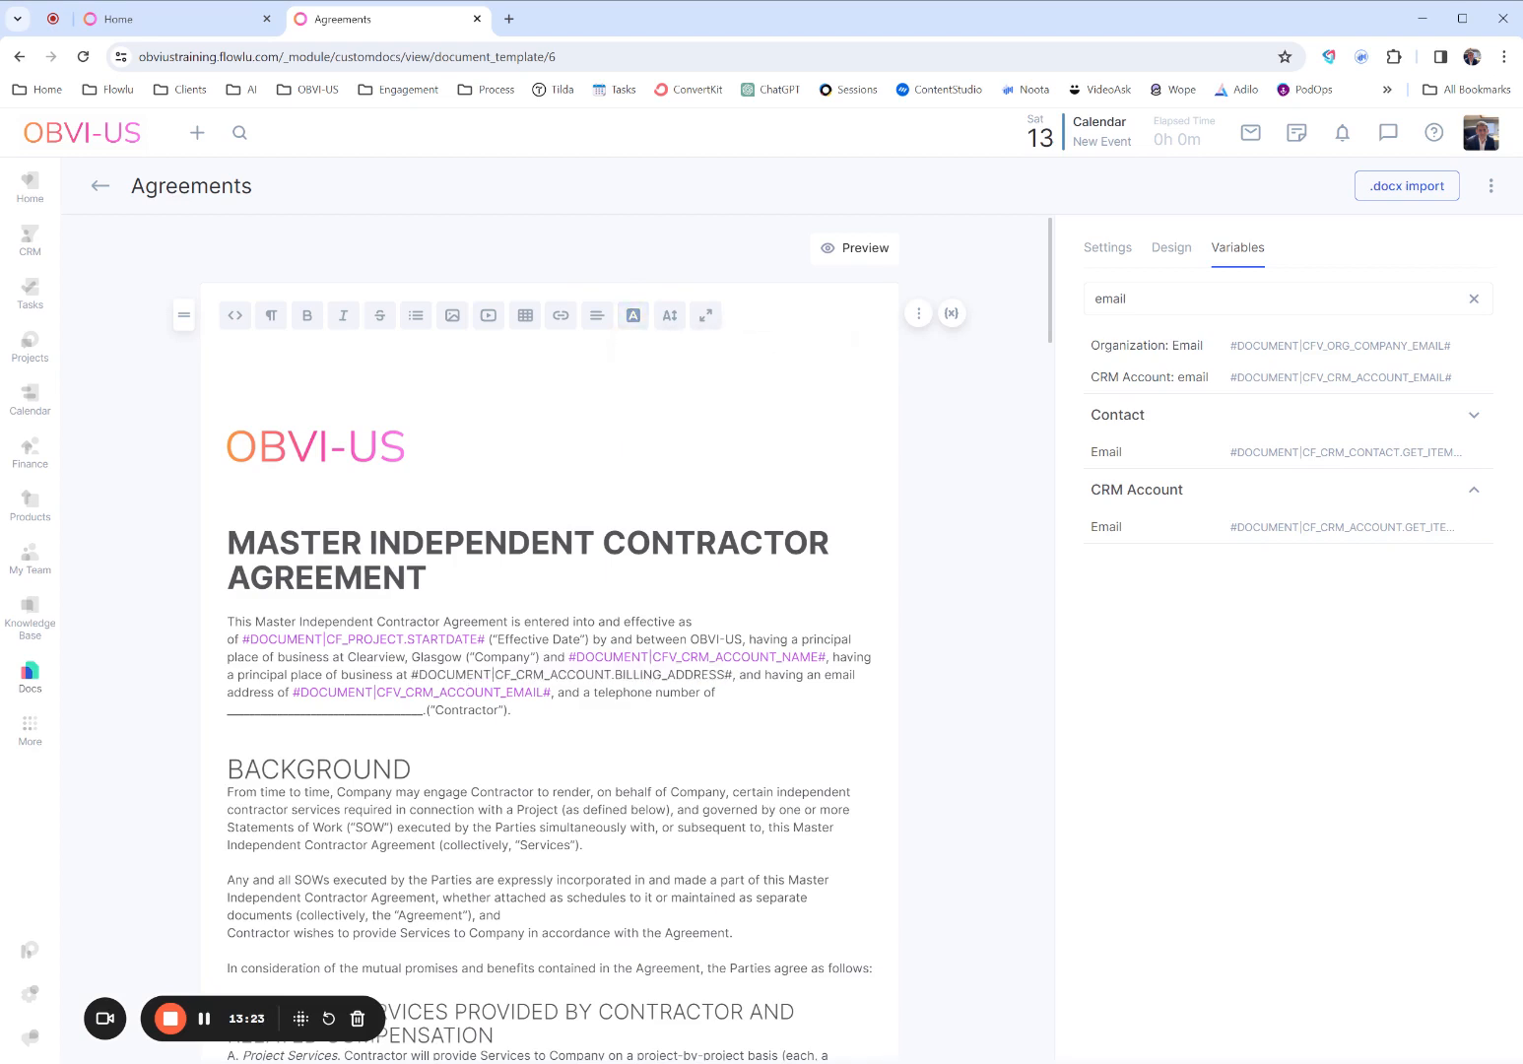
- Search the variables for "phon" and replace the telephone number blank with the CRM Account: Phone variable #DOCUMENT|CFV_CRM_ACCOUNT_PHONE#
double_click(1081, 298)
type("telephon")
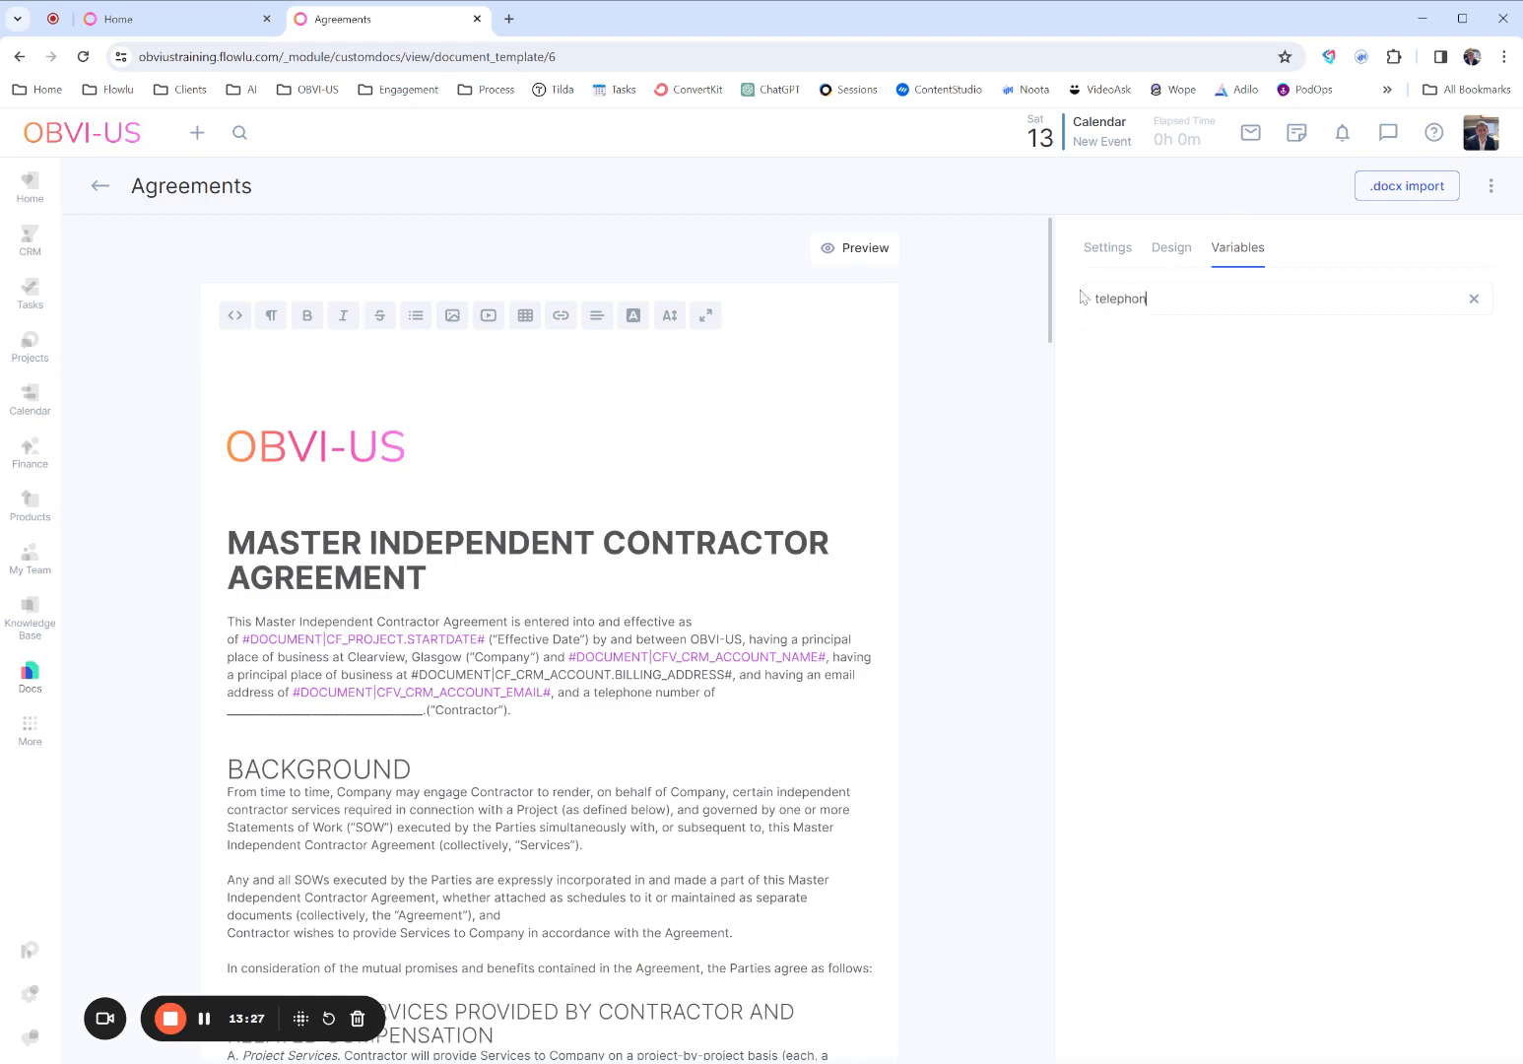
key("BackSpace")
key("BackSpace")
key("BackSpace")
key("BackSpace")
key("BackSpace")
key("BackSpace")
key("BackSpace")
key("BackSpace")
type("phon")
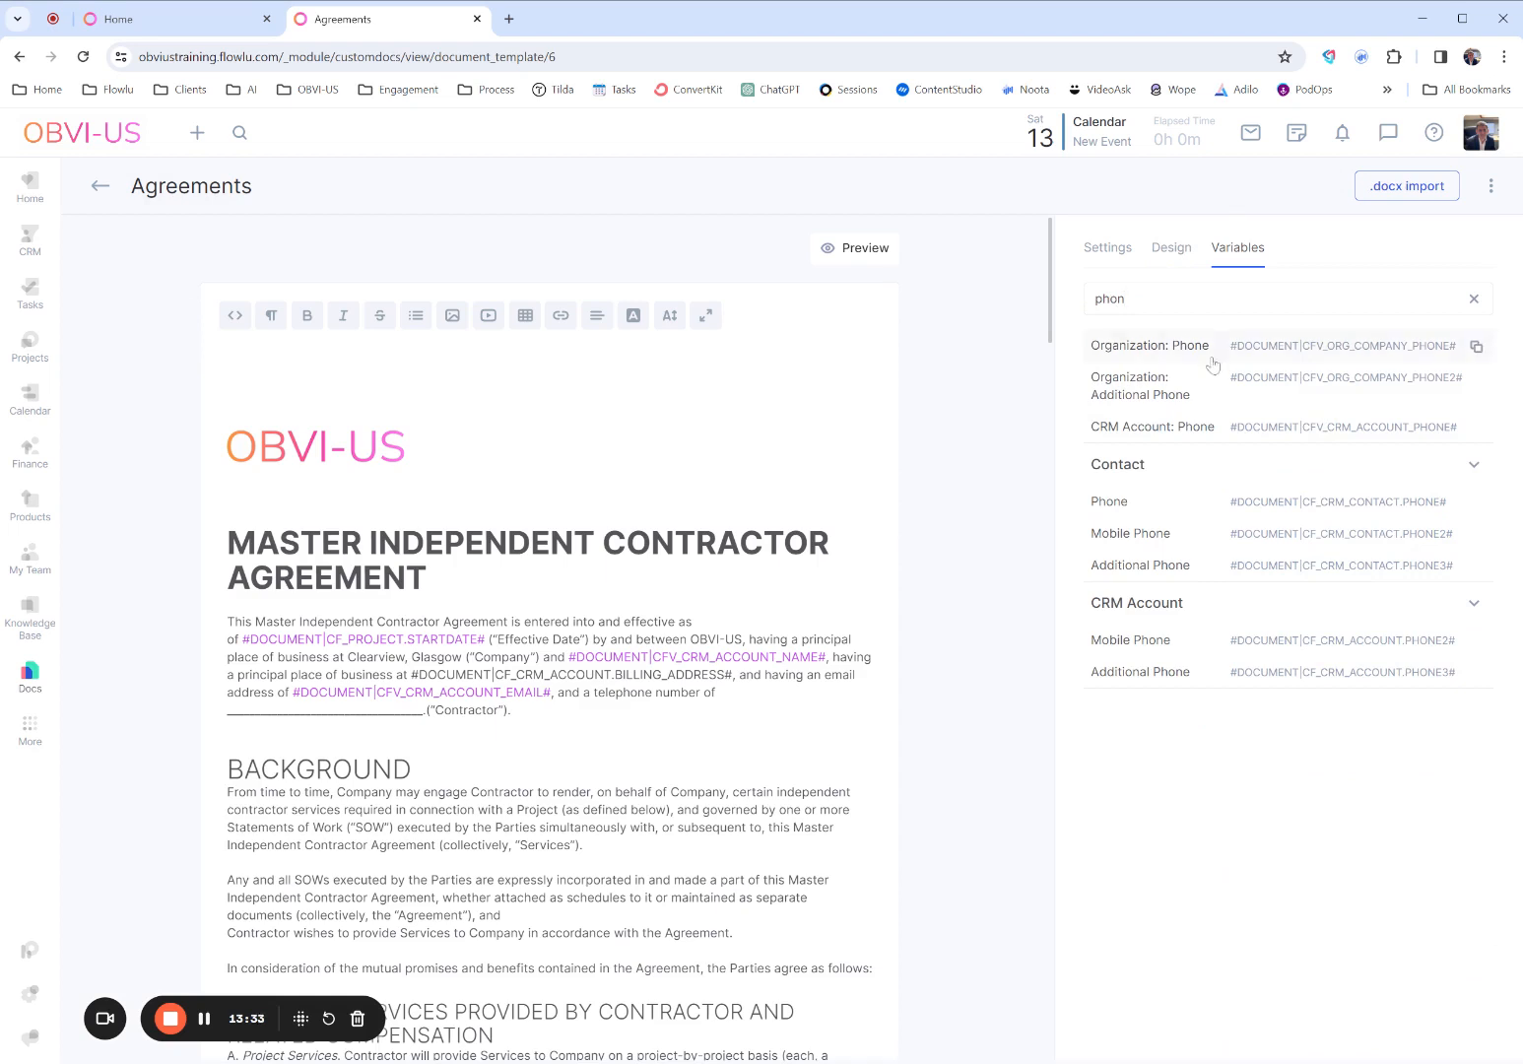
left_click(1249, 438)
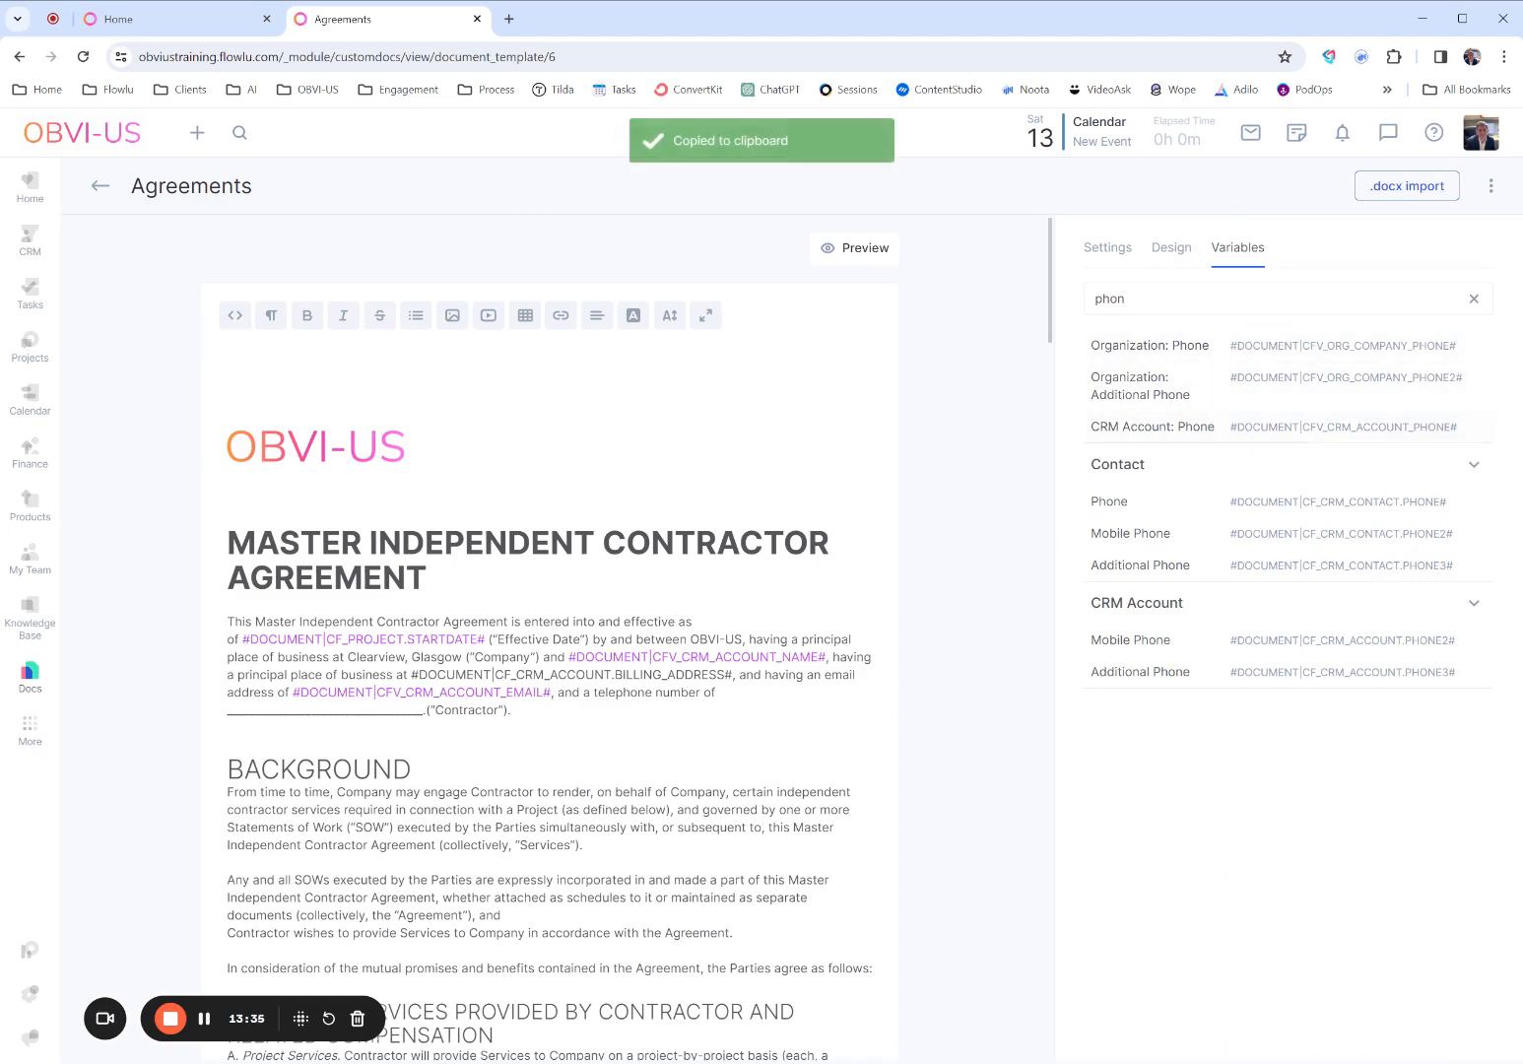
left_click_drag(422, 711, 219, 711)
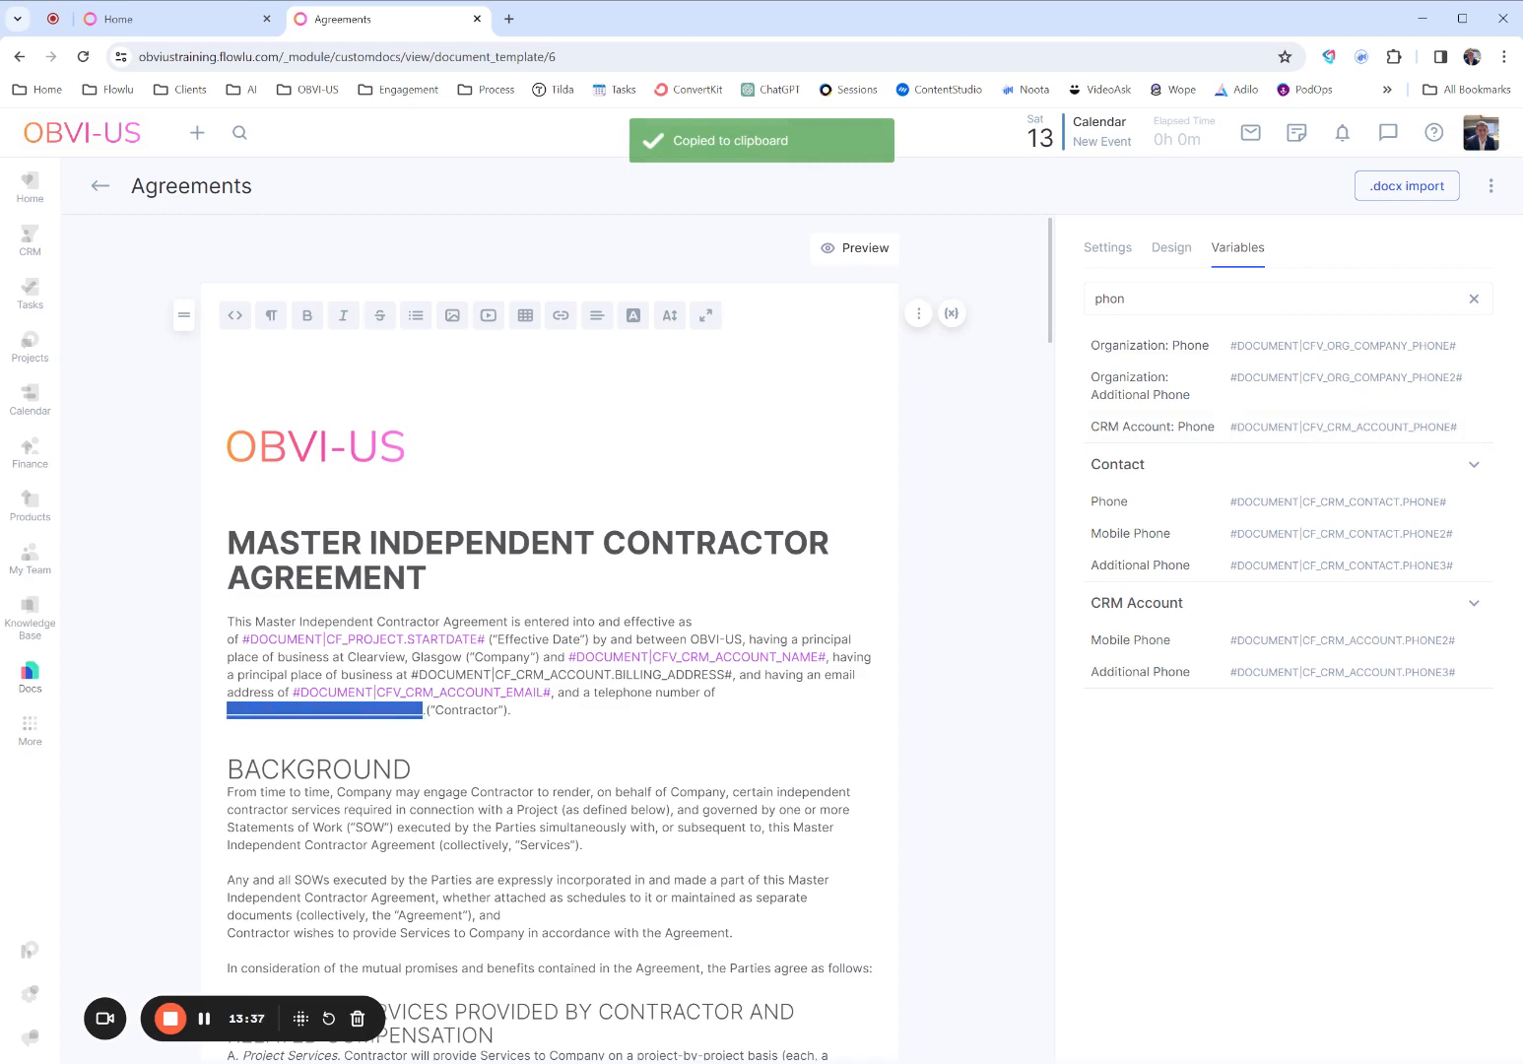
key("ctrl+v")
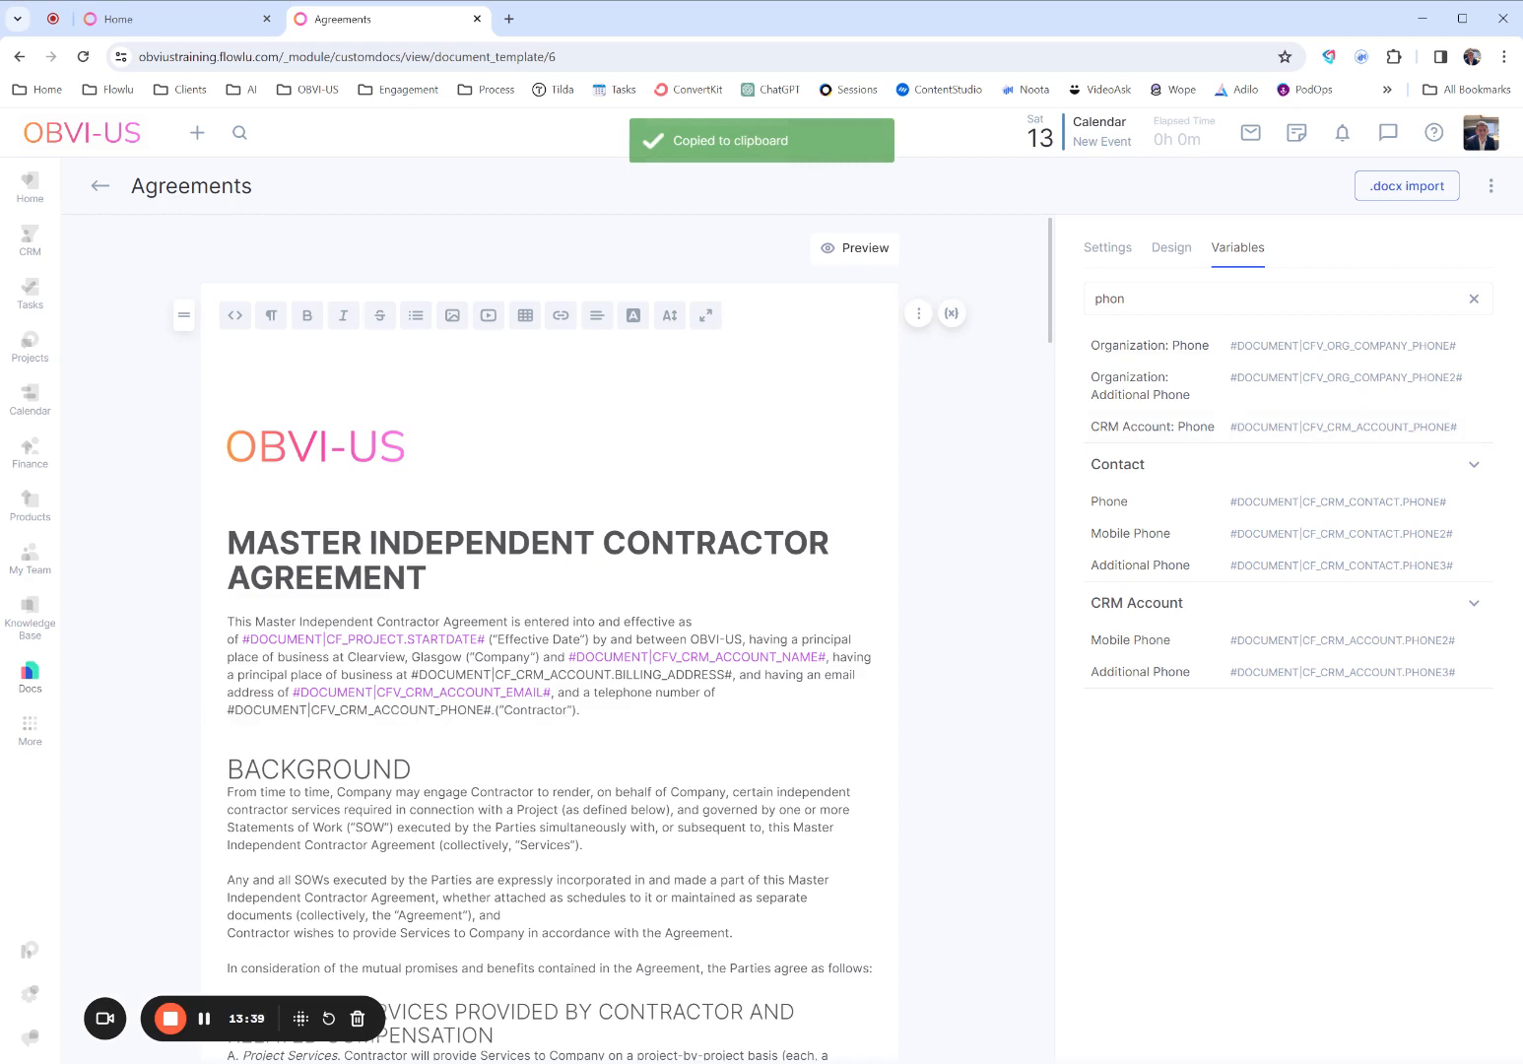
- Colour the text of the #DOCUMENT|CFV_CRM_ACCOUNT_PHONE# variable light purple
left_click_drag(492, 710, 227, 710)
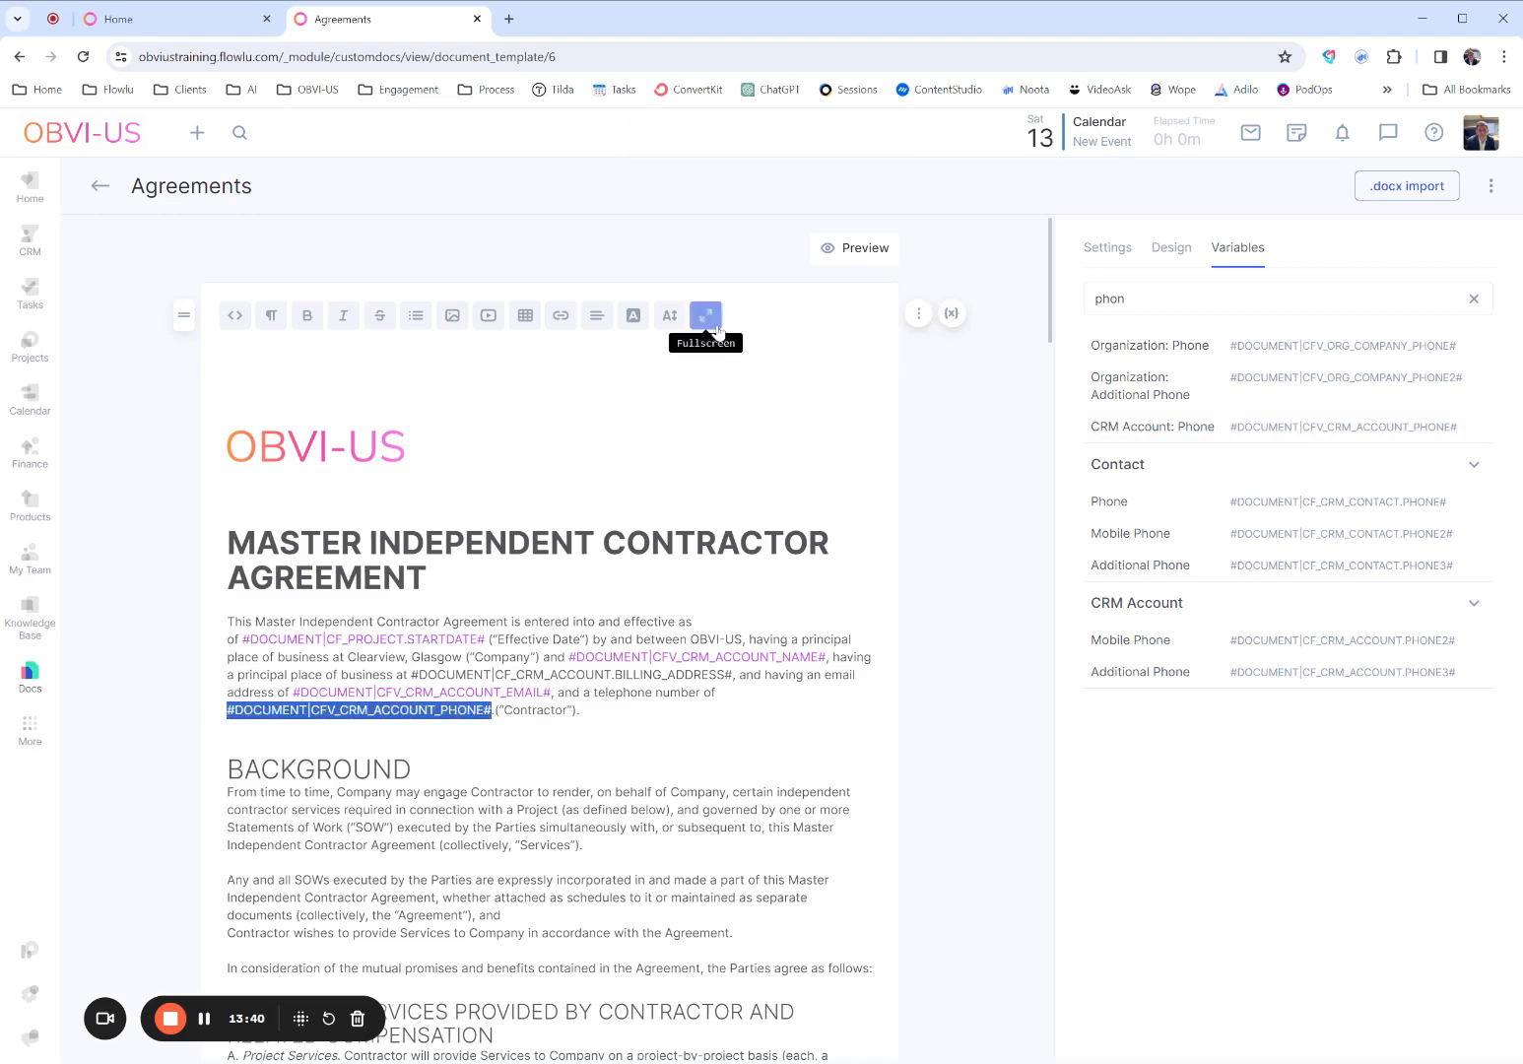
left_click(633, 315)
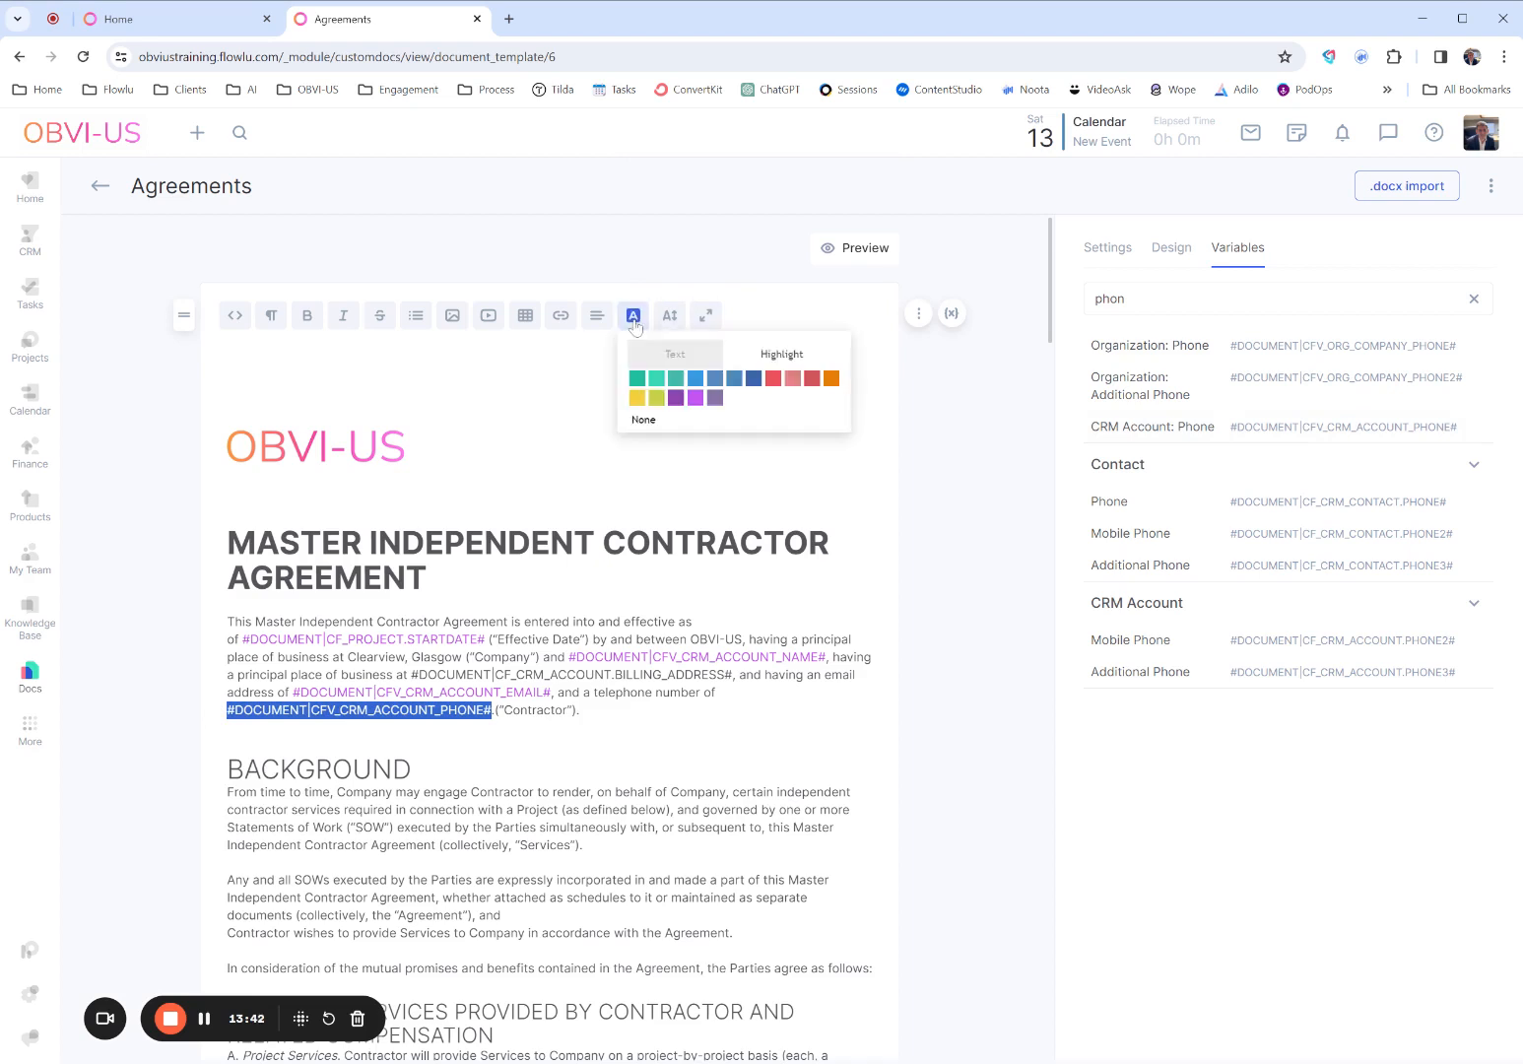
left_click(906, 655)
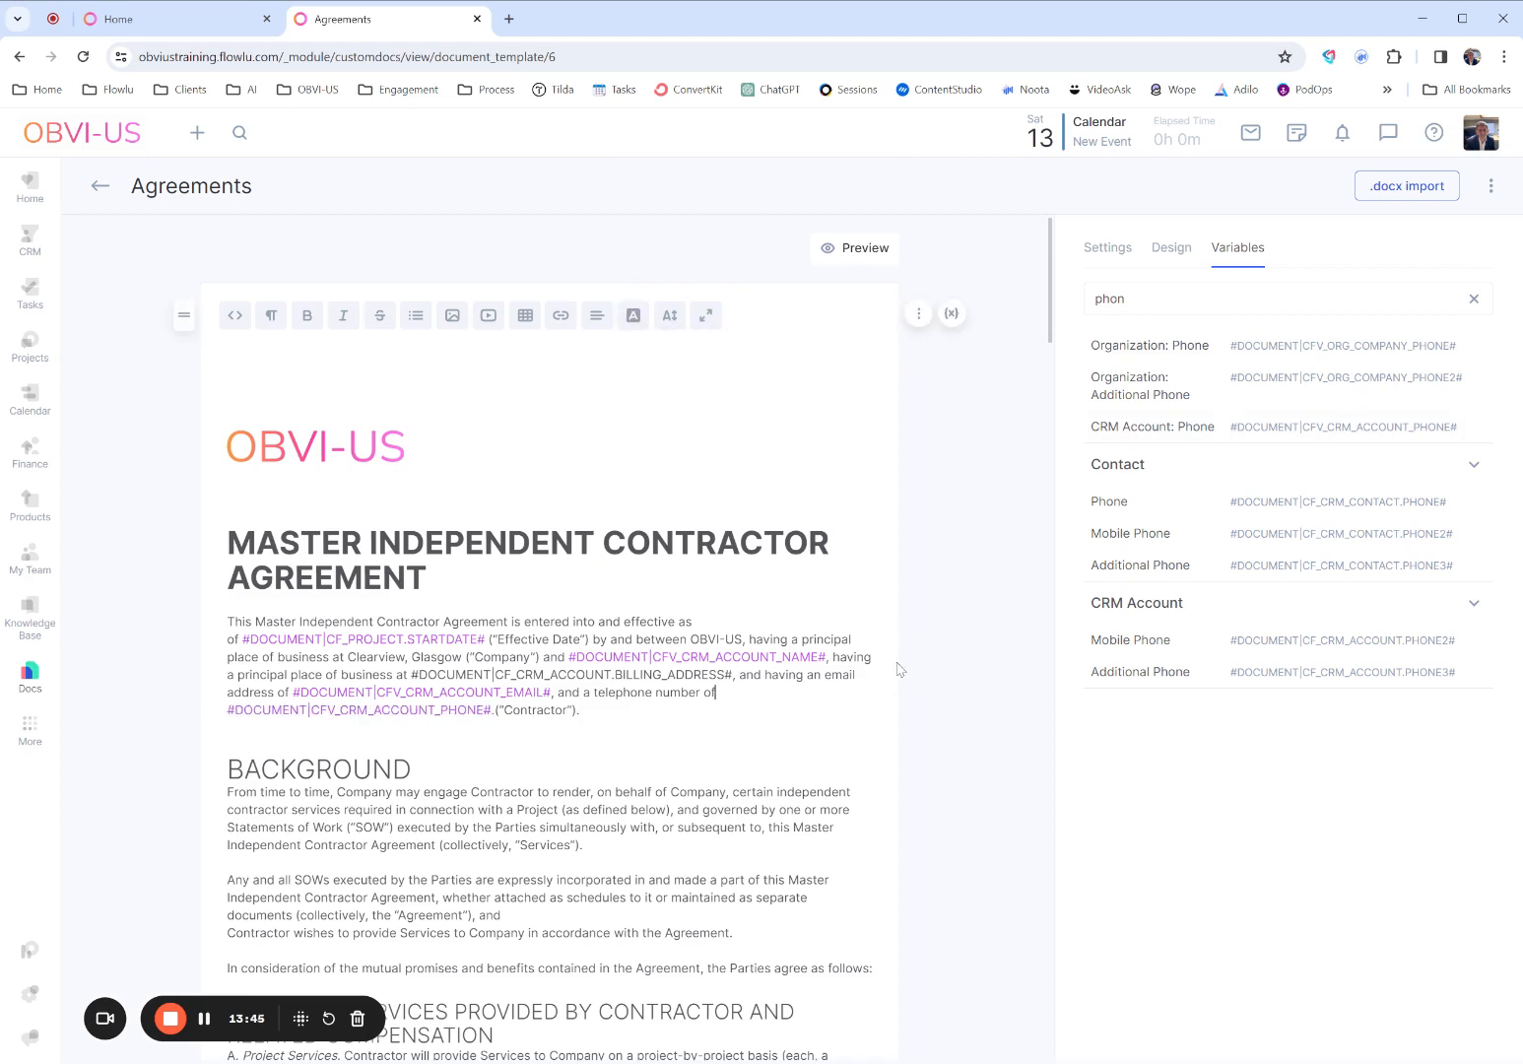
- Add a Signature block below the agreement text at the end of the template
scroll(904, 663, "down", 20)
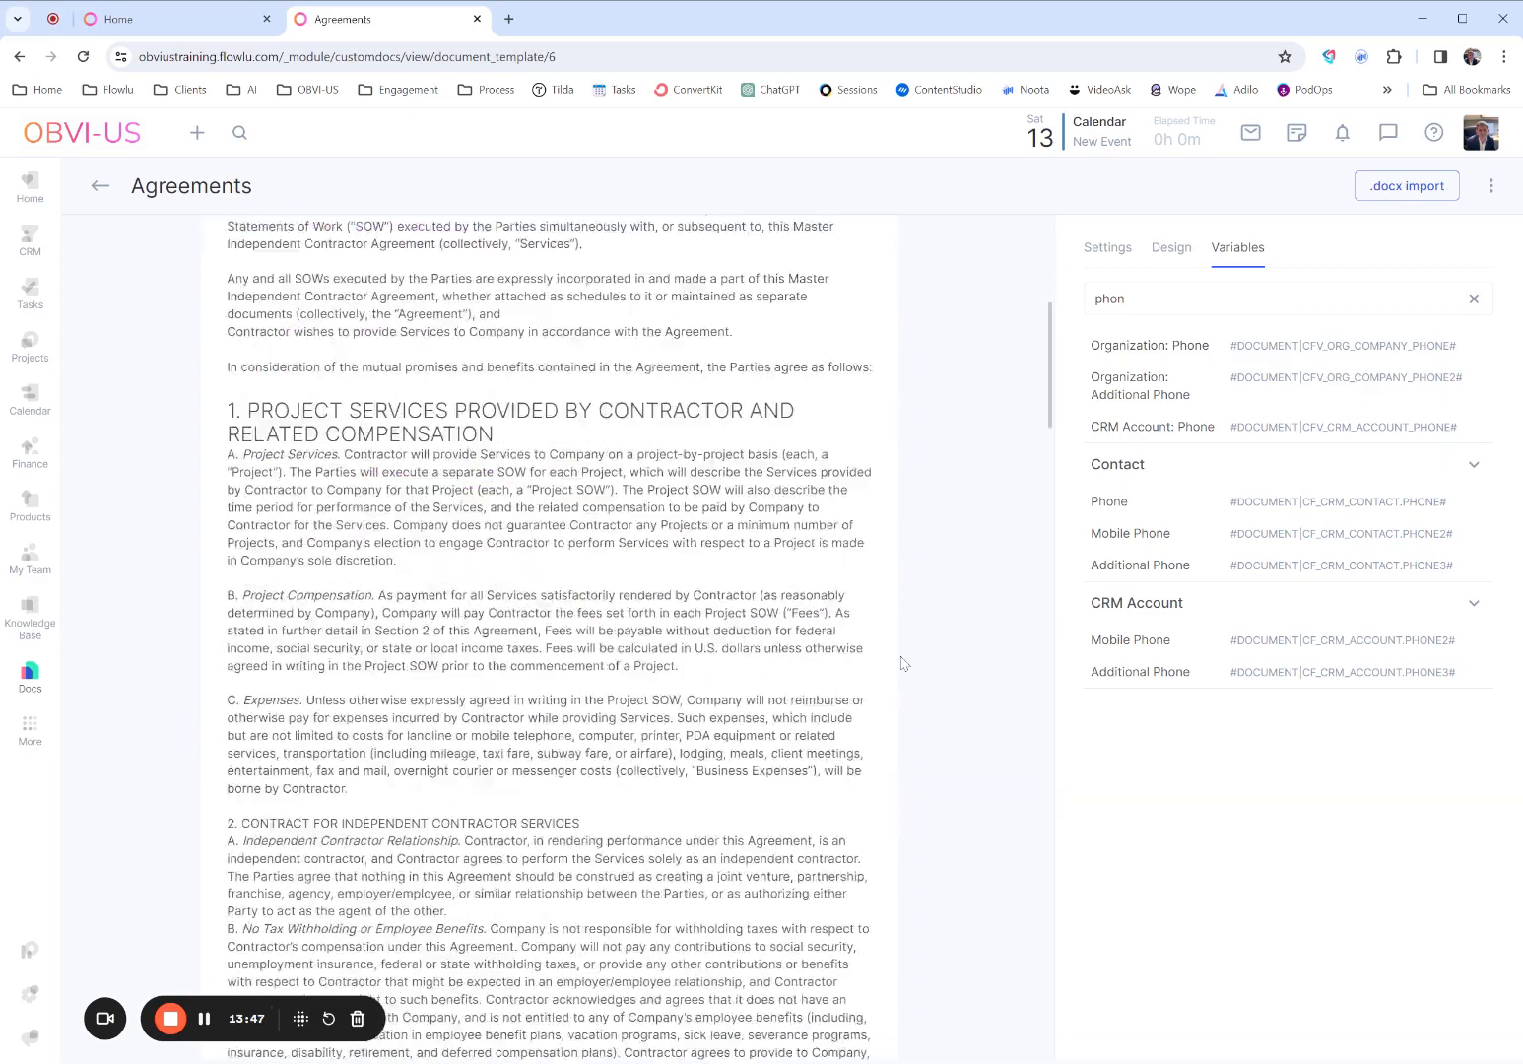
scroll(904, 663, "down", 6)
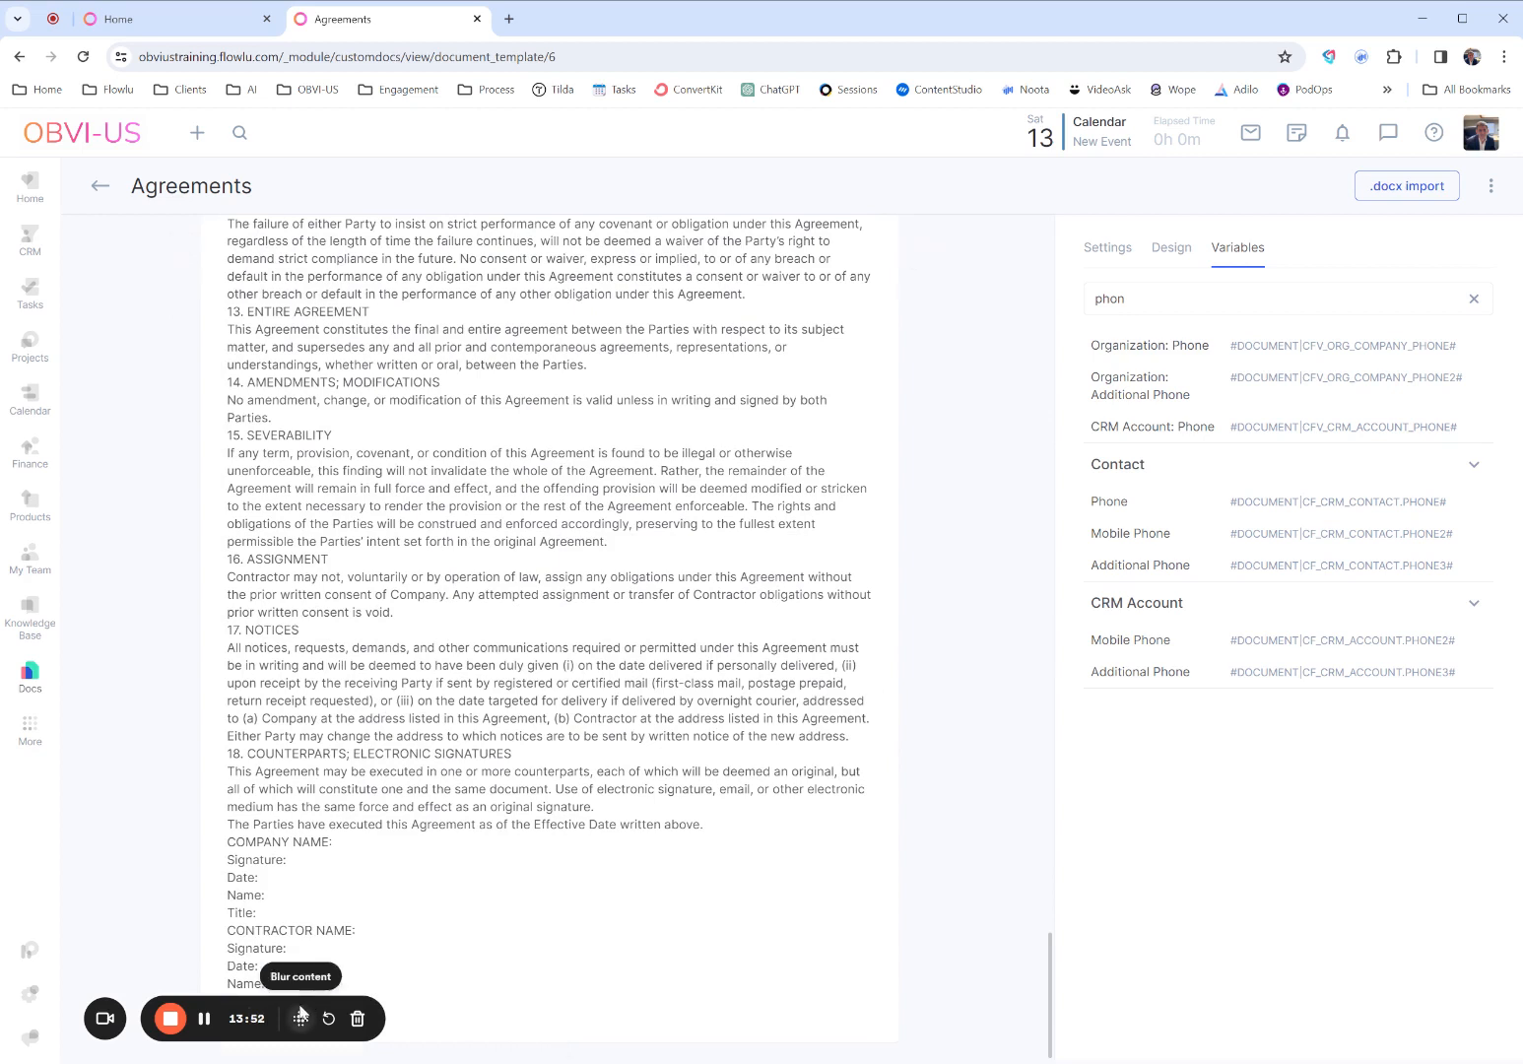
left_click_drag(301, 1017, 1073, 985)
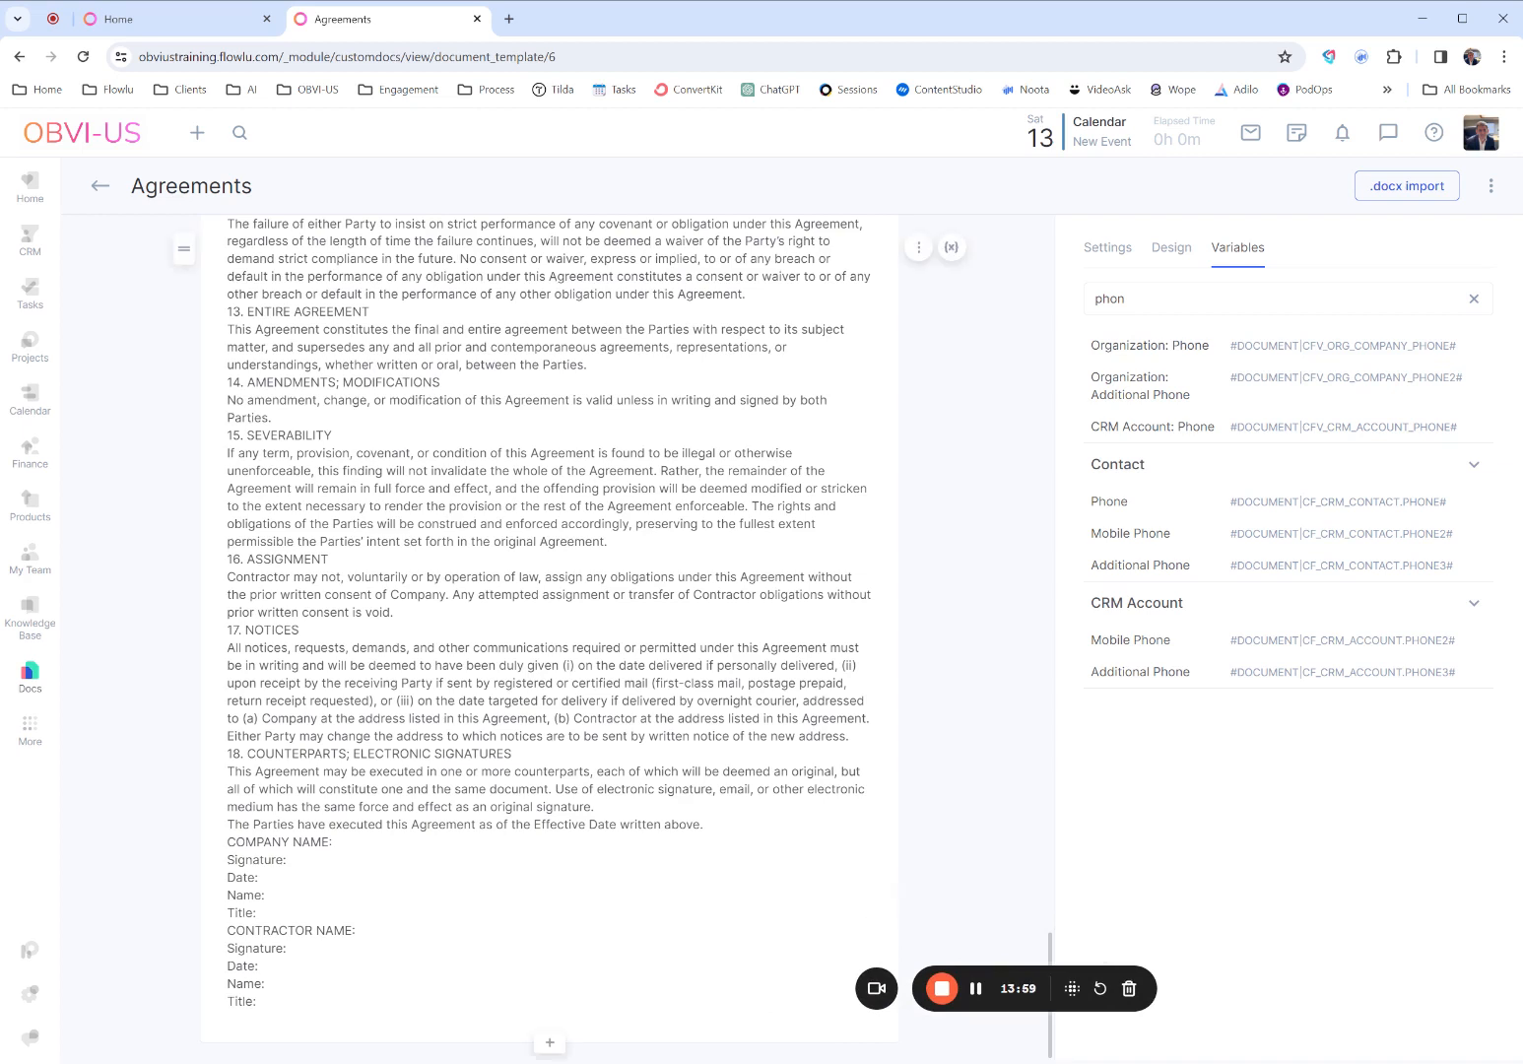
left_click(549, 1045)
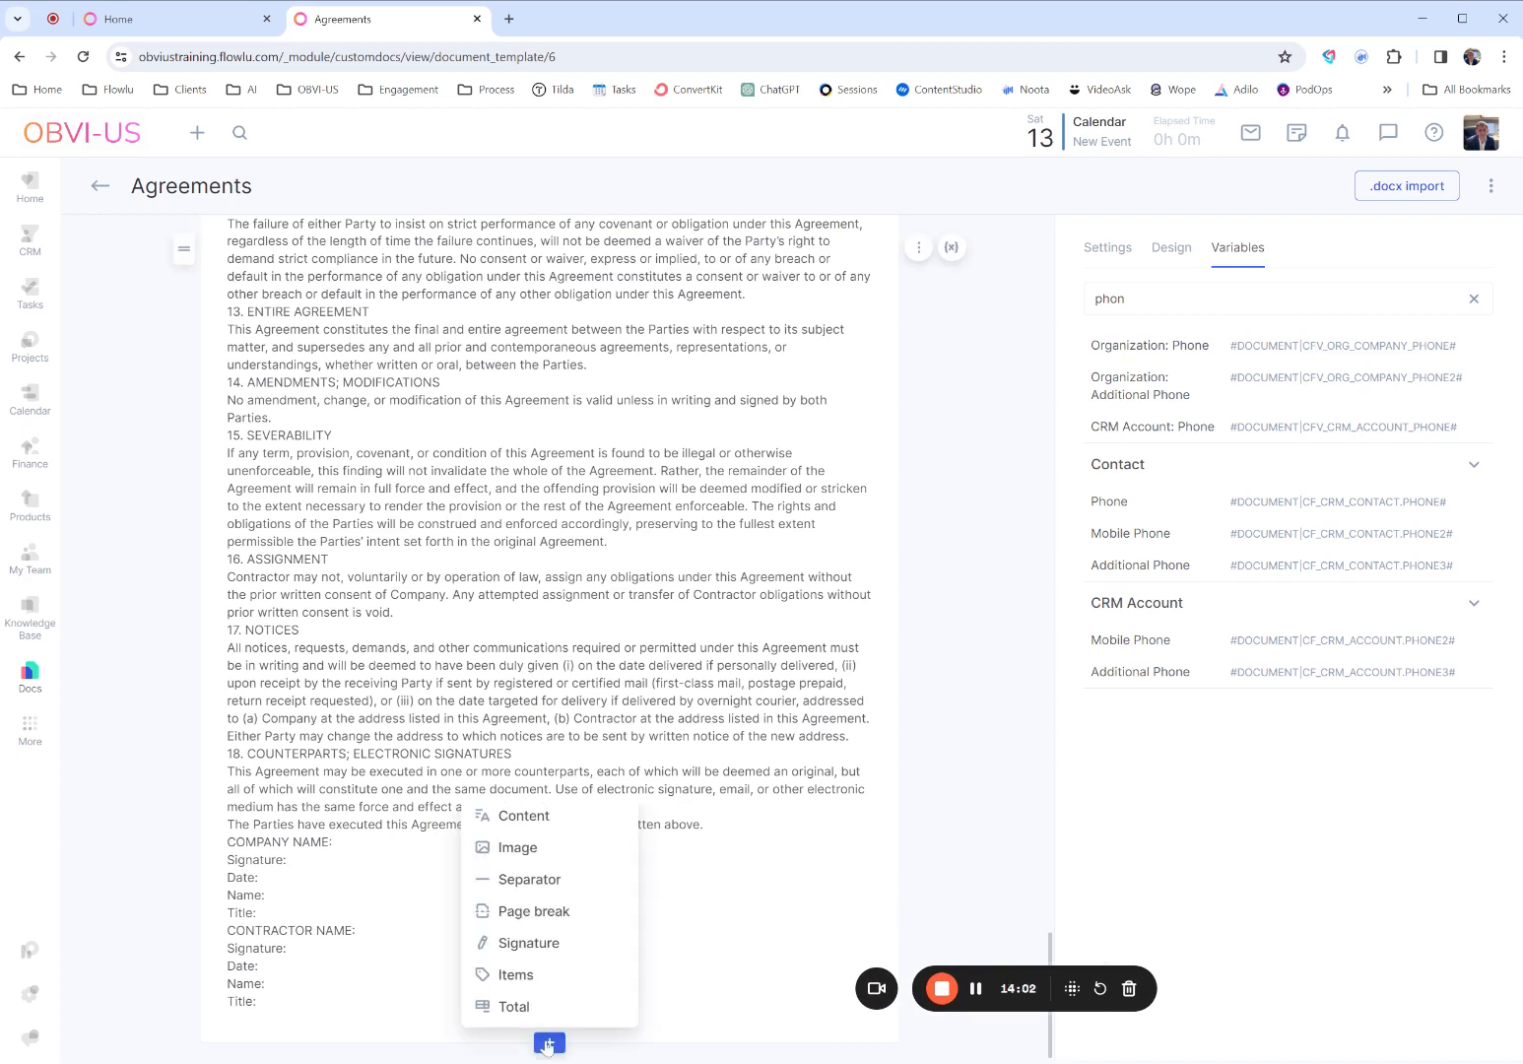
left_click(522, 943)
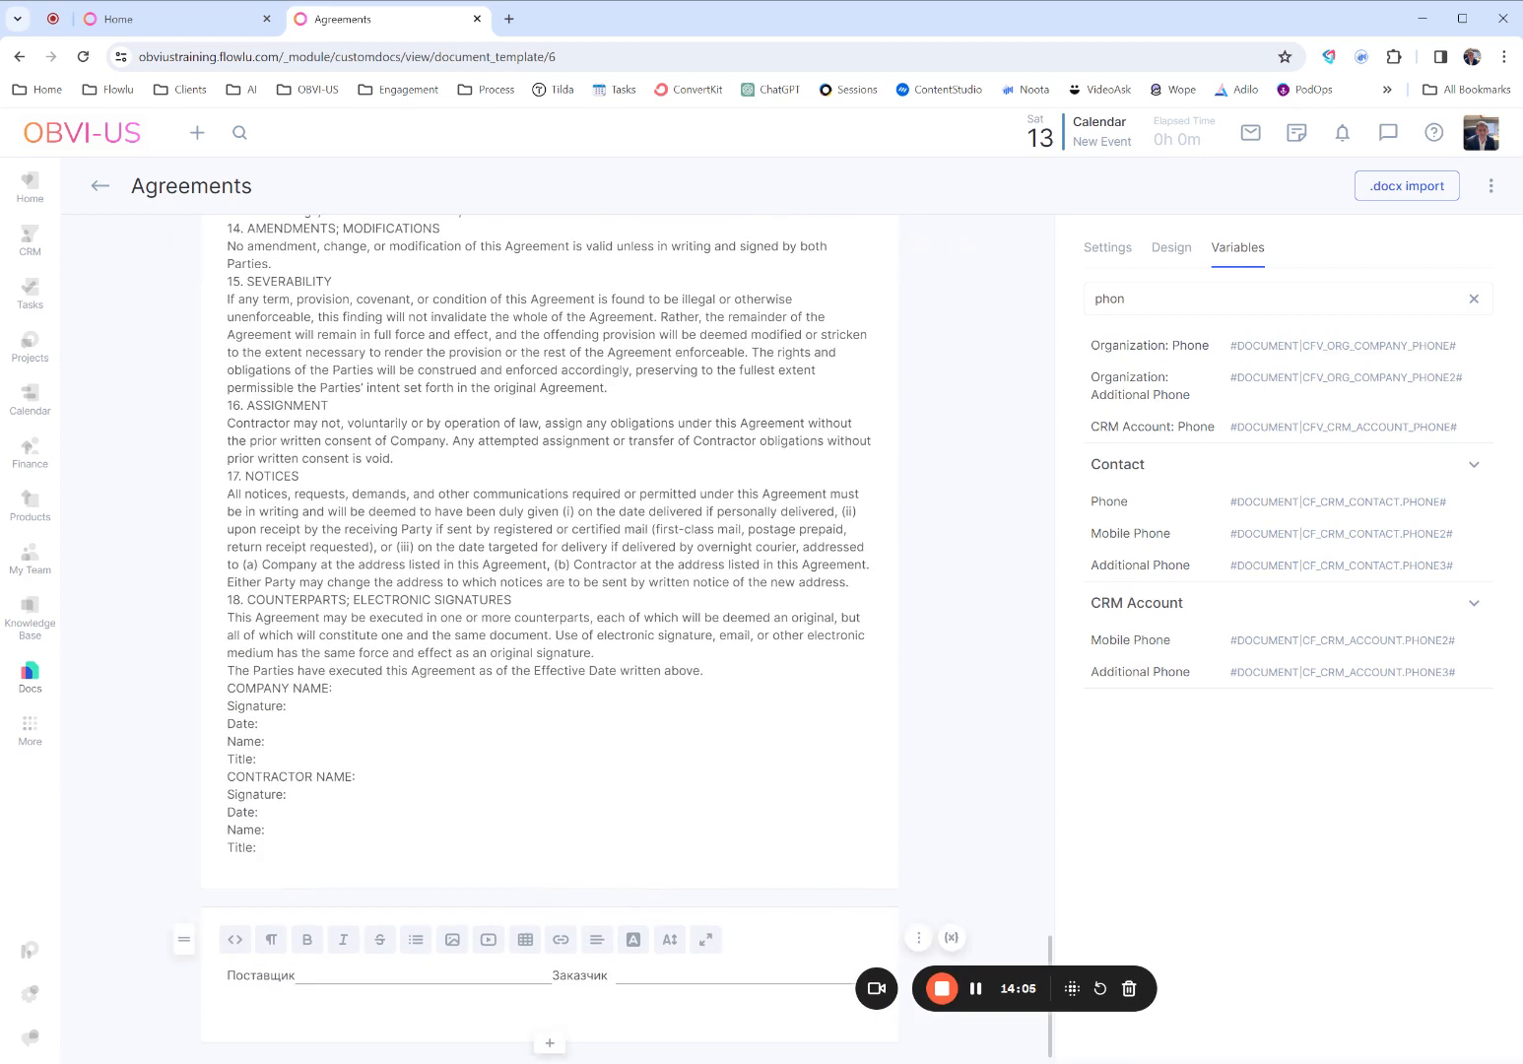
- Replace the two Russian labels in the signature block with "Company name" and "Contract name"
double_click(261, 975)
type("Company name")
double_click(594, 975)
type("C")
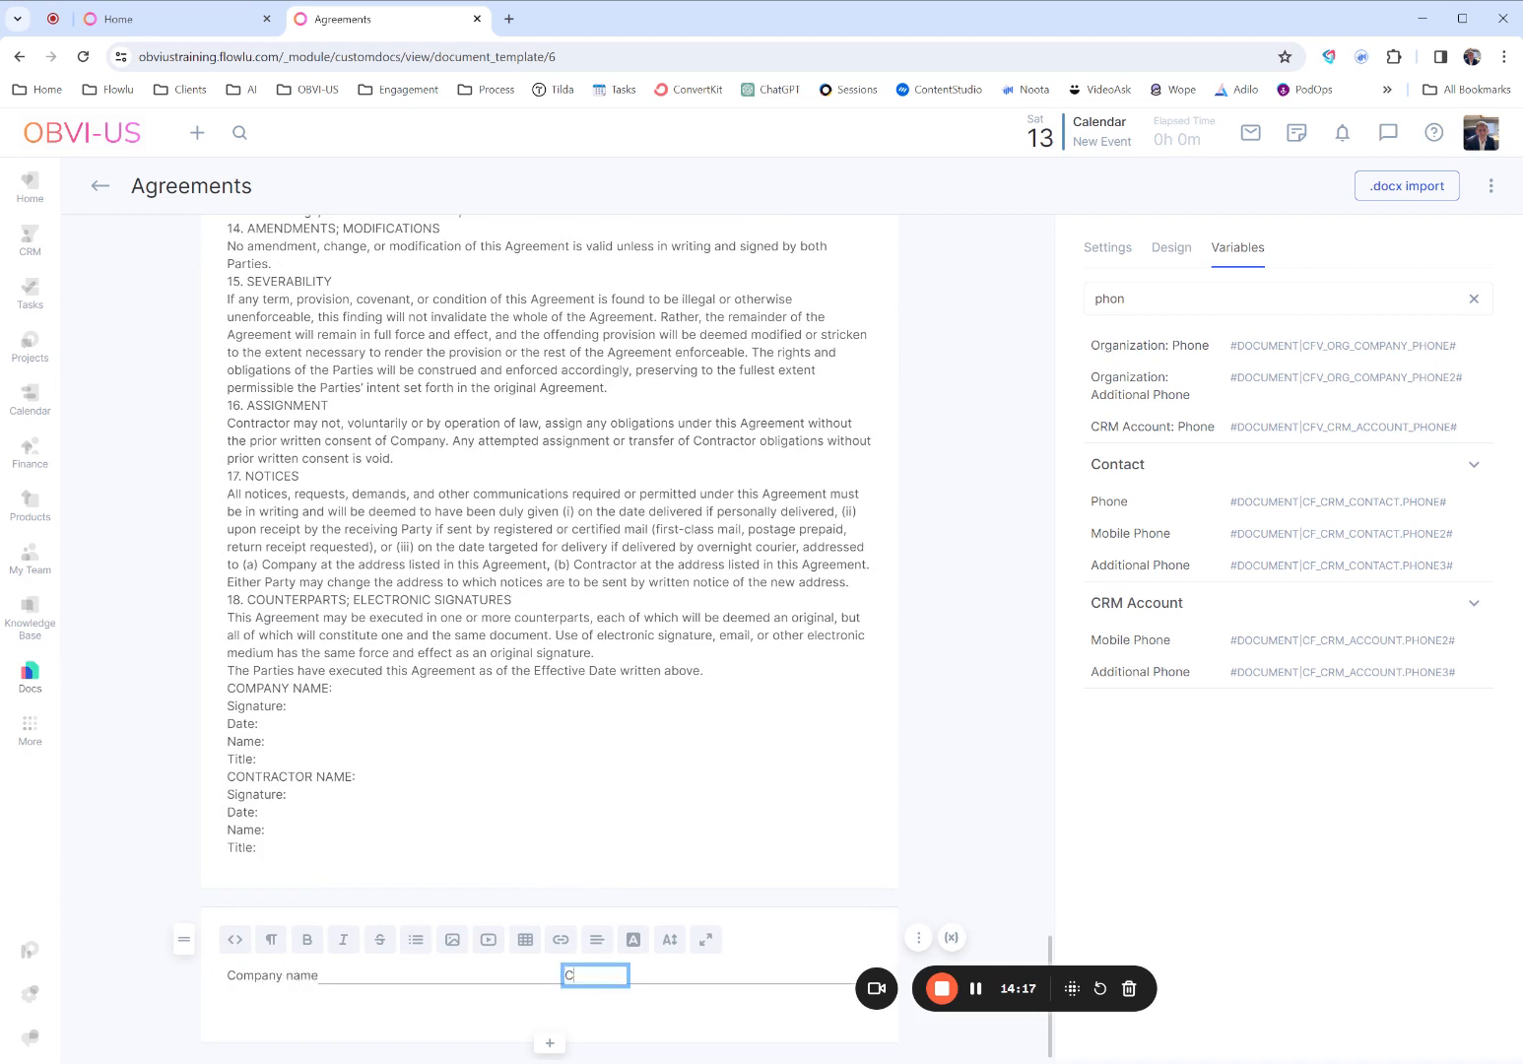
type("ontract name")
left_click(924, 819)
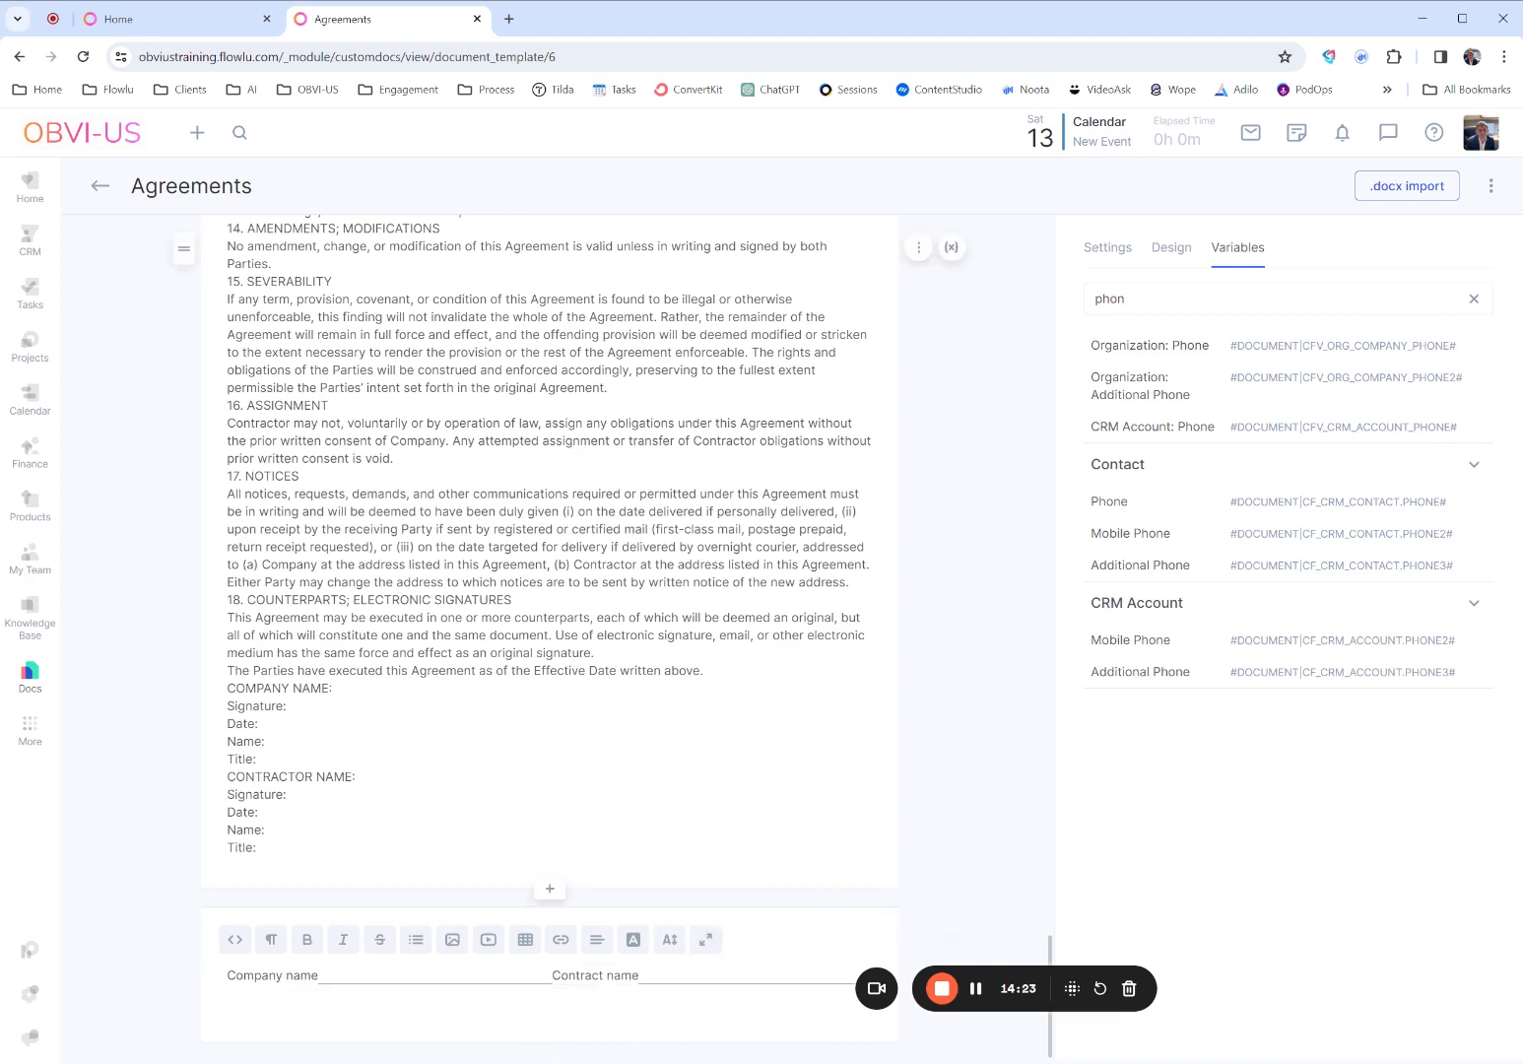
- Add a blank line above "18. COUNTERPARTS; ELECTRONIC SIGNATURES" and remove the blank lines above the OBVI-US logo
key("Return")
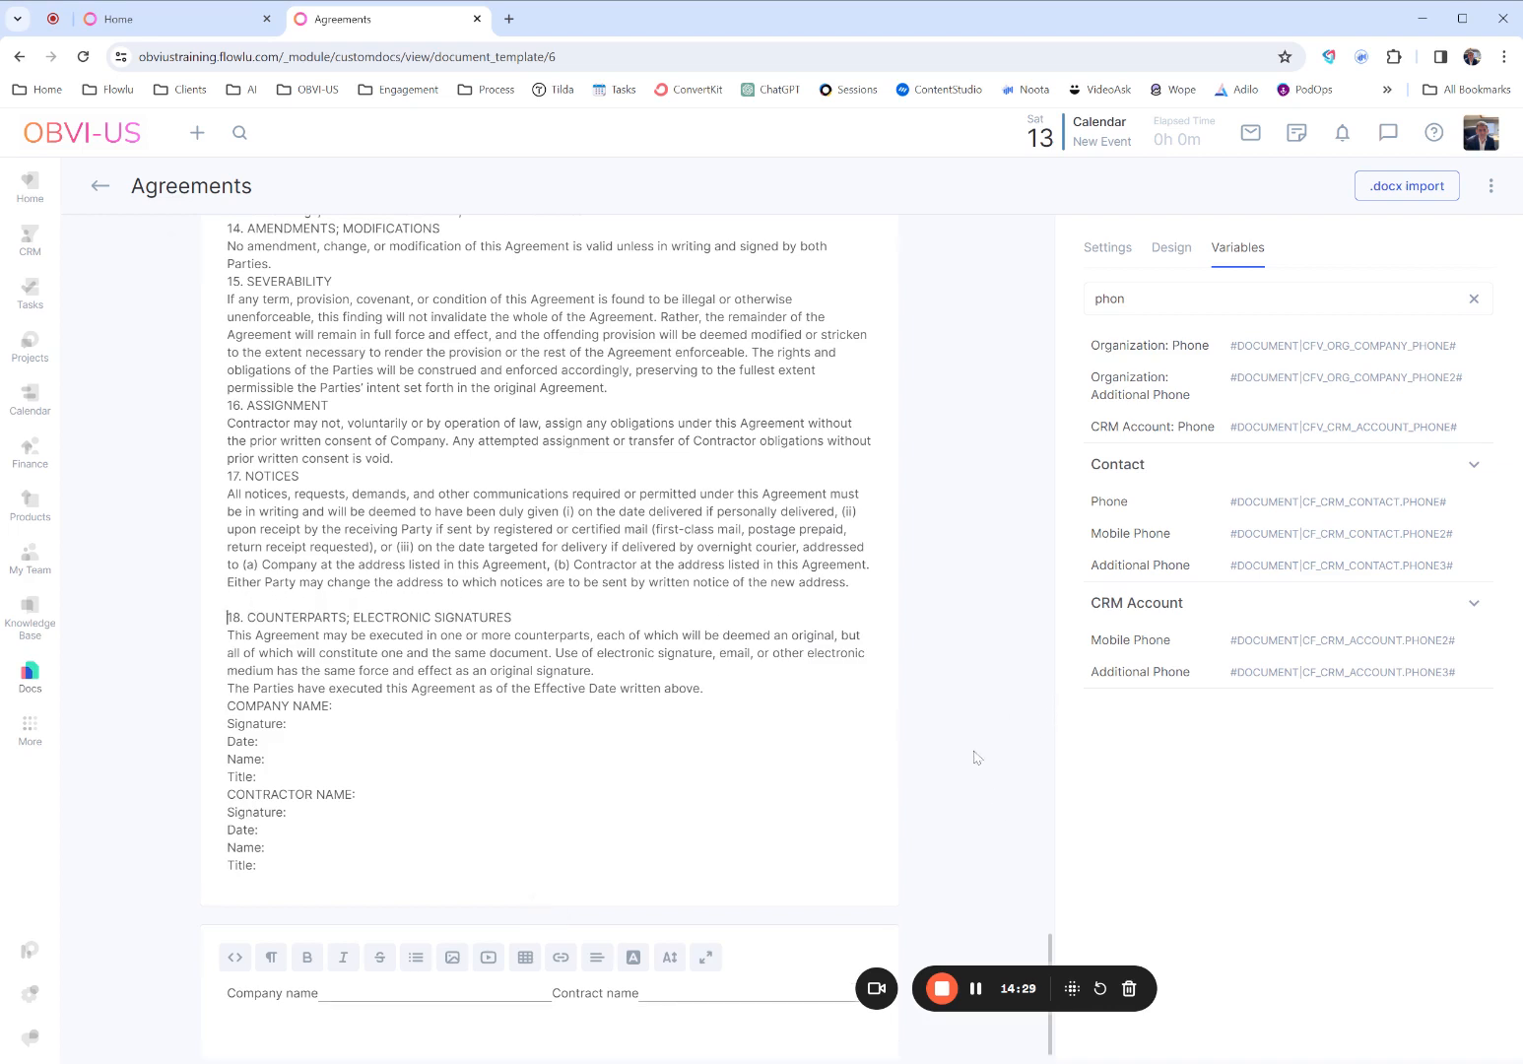
scroll(975, 757, "up", 20)
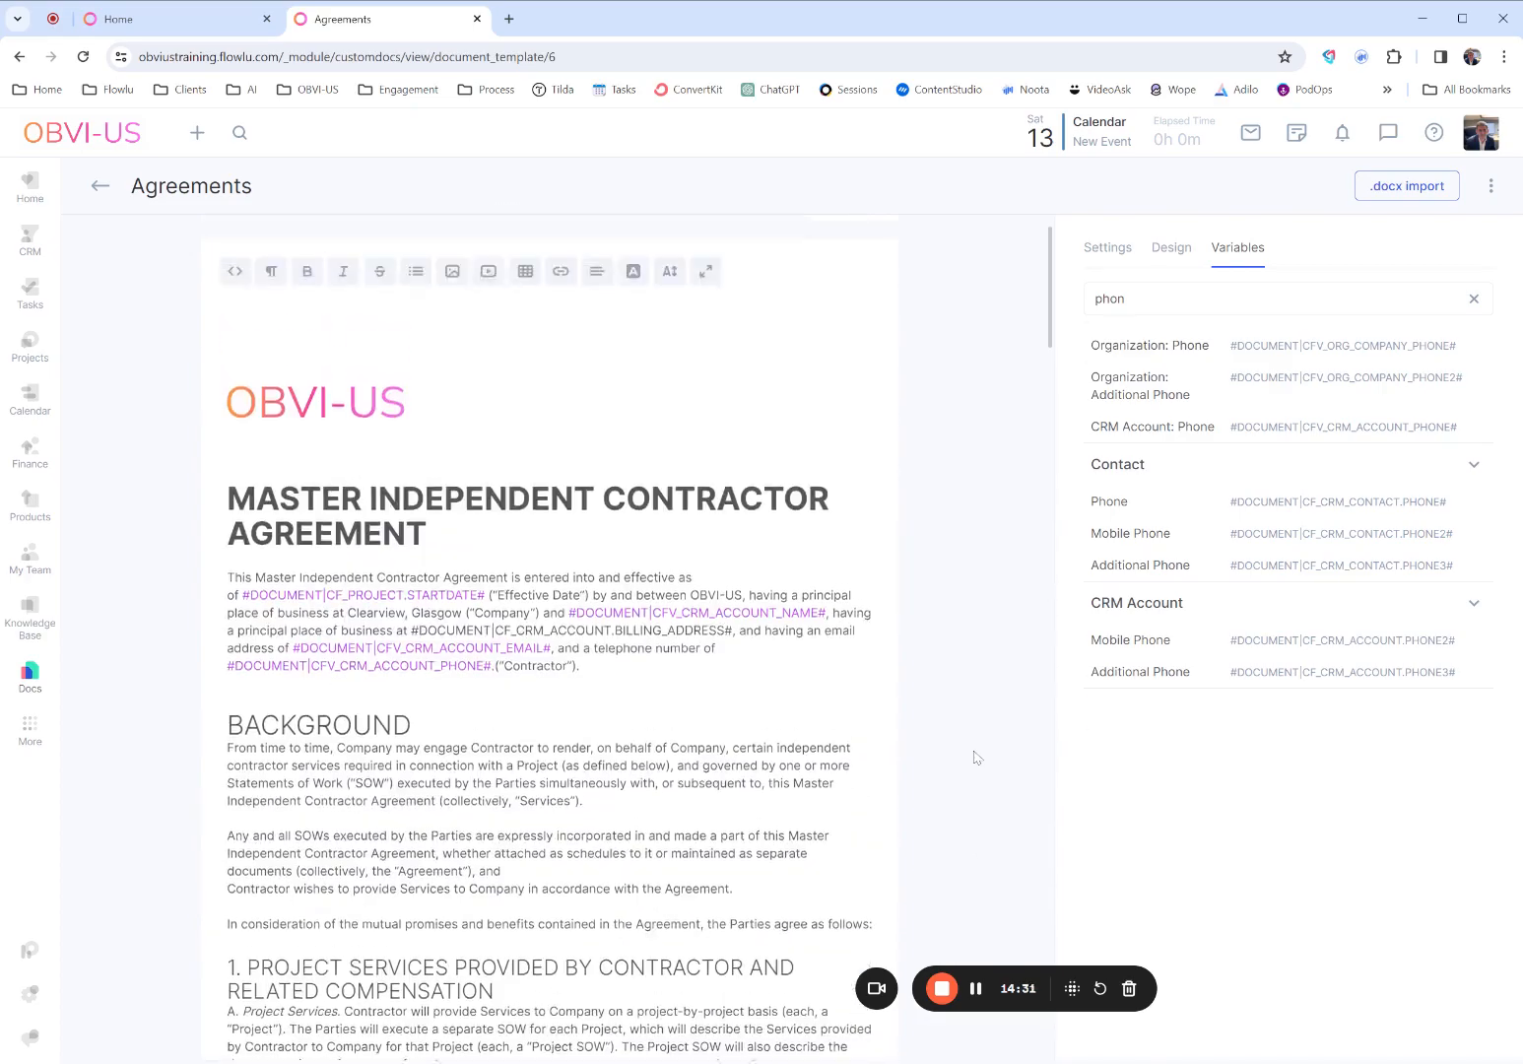
scroll(975, 757, "up", 1)
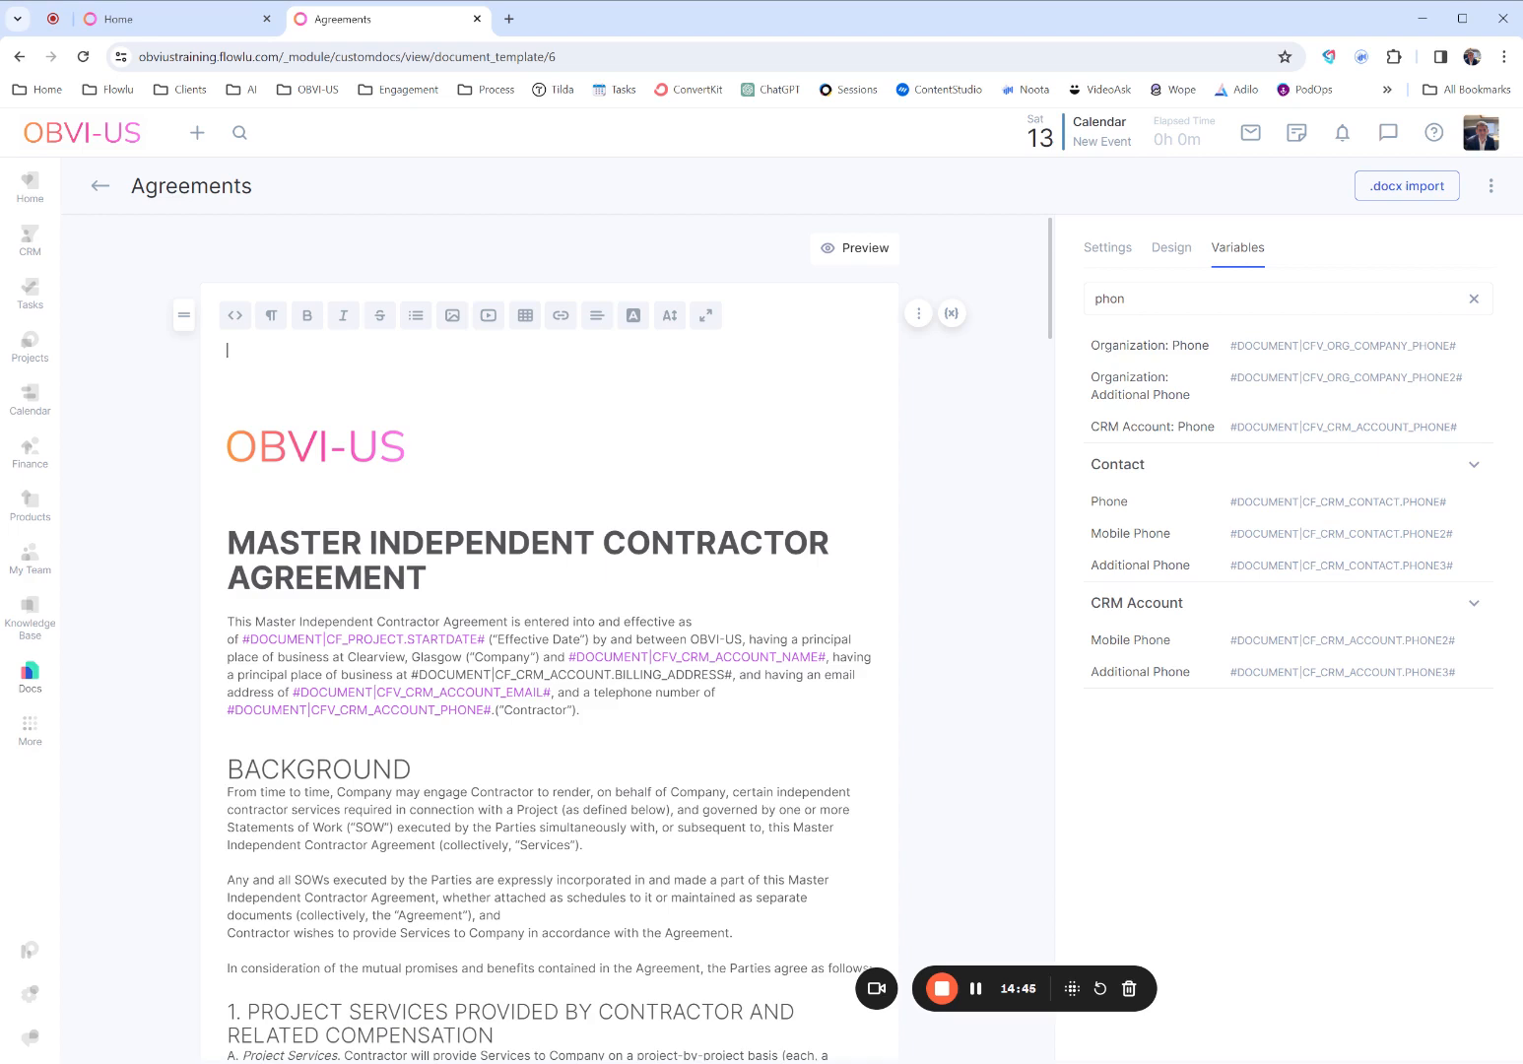
scroll(551, 689, "down", 1)
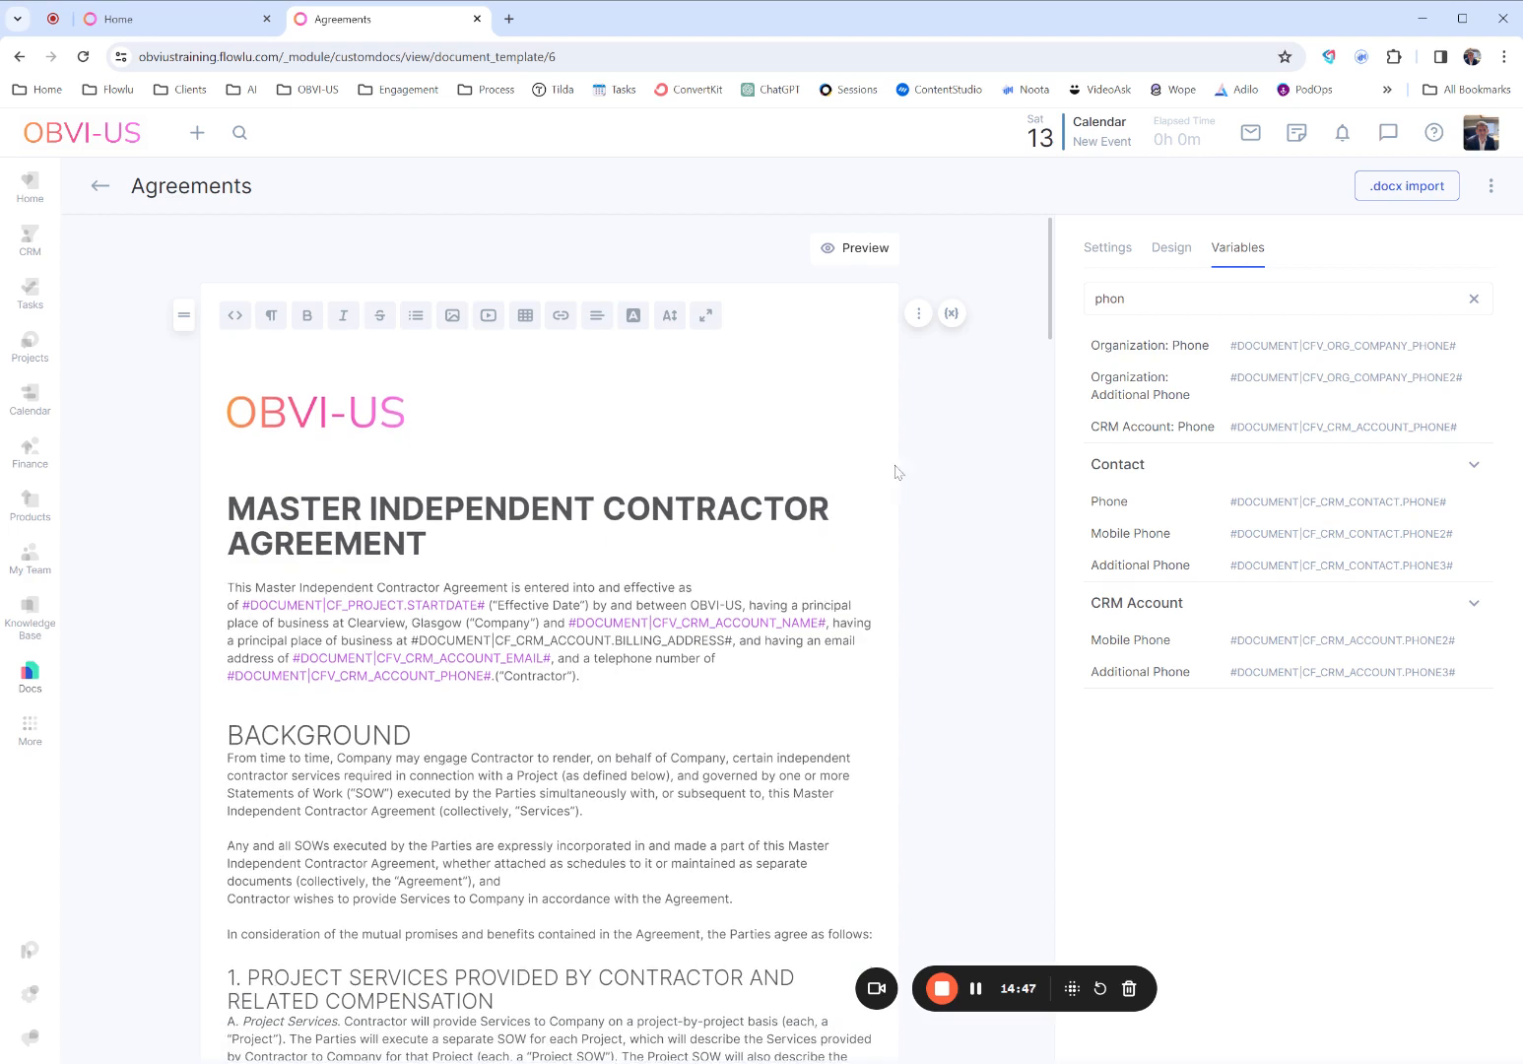
scroll(893, 473, "down", 1)
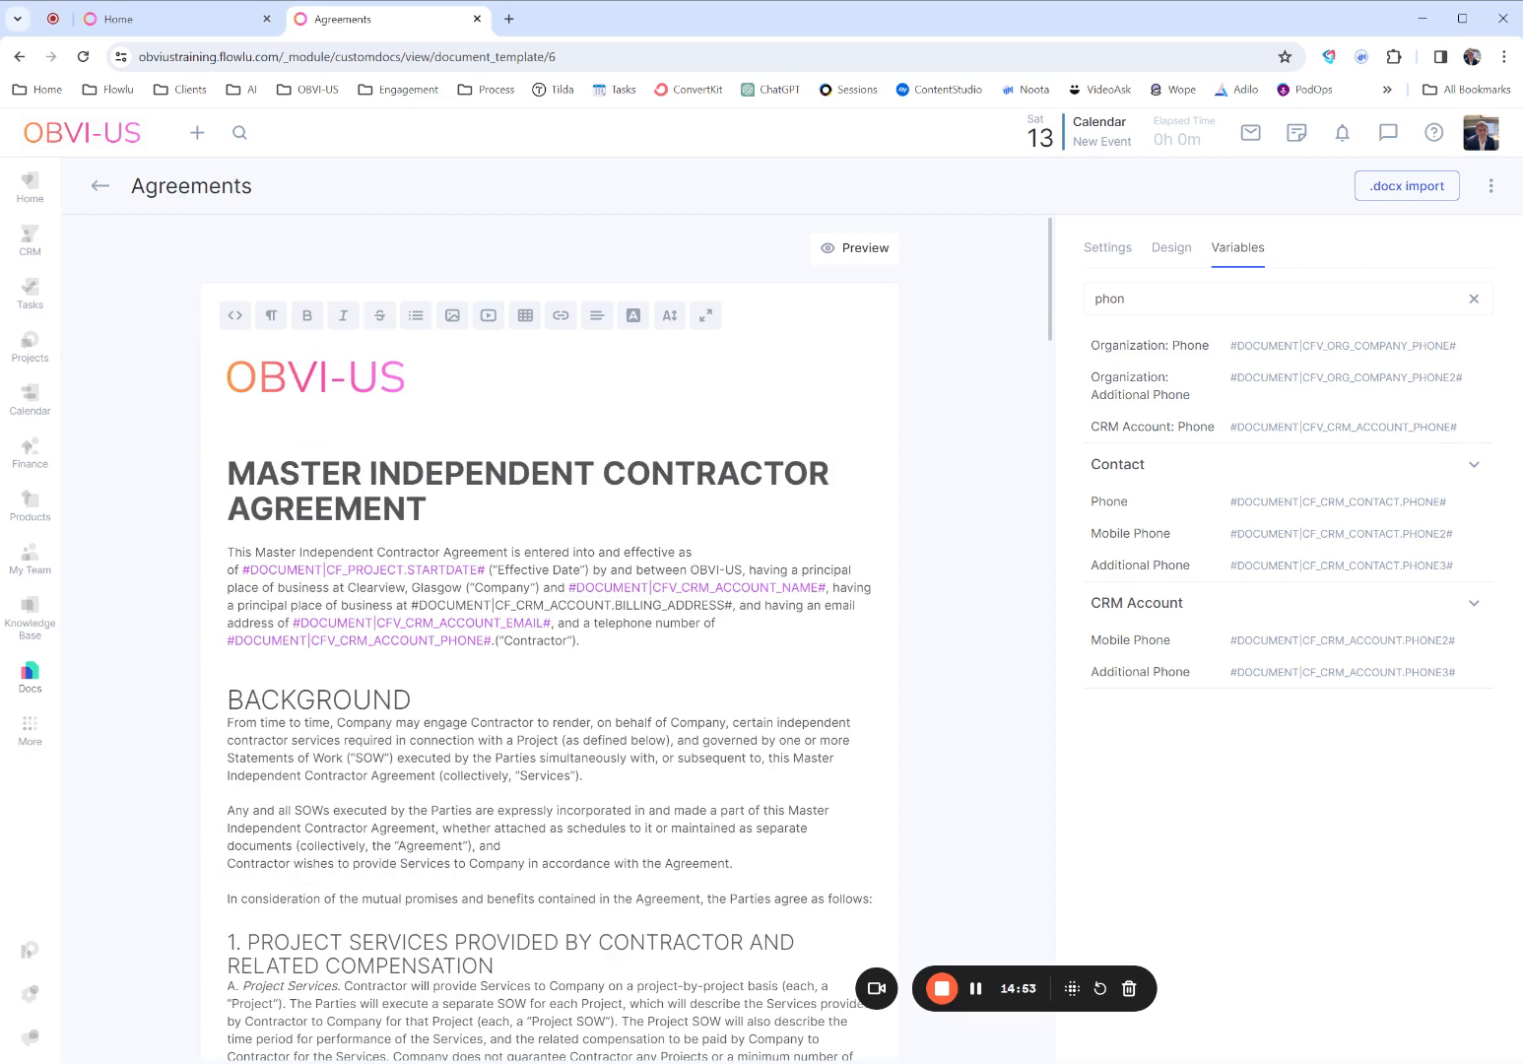
- Leave the agreement template and return to the Templates overview
left_click(100, 185)
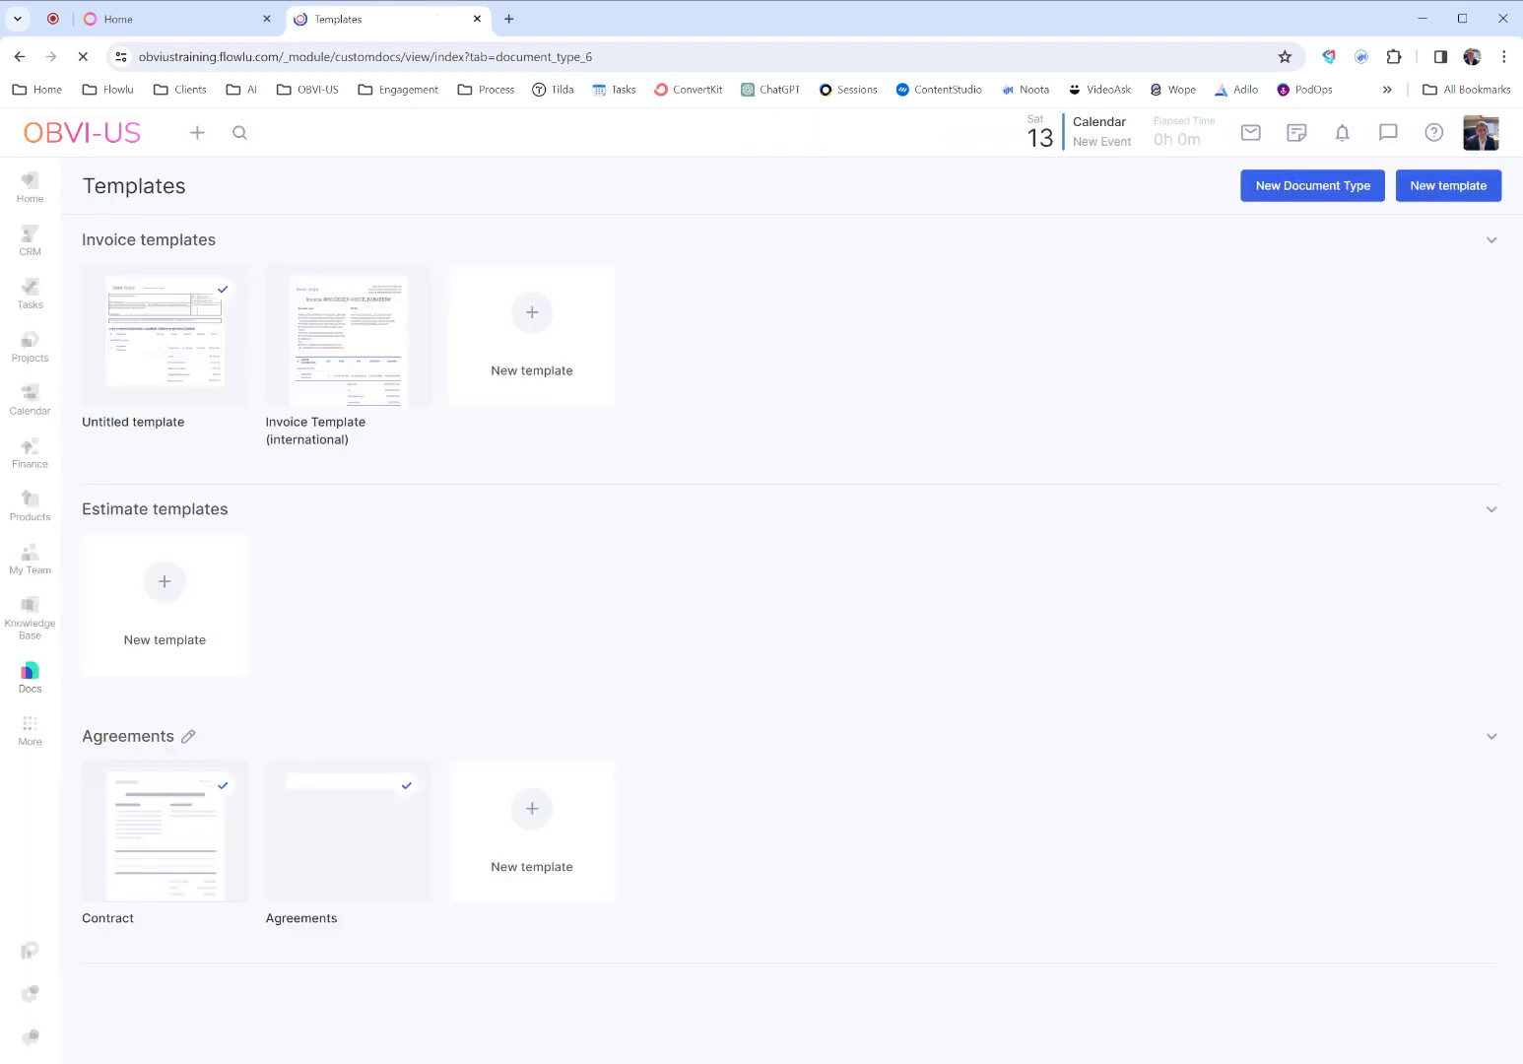
mouse_move(387, 895)
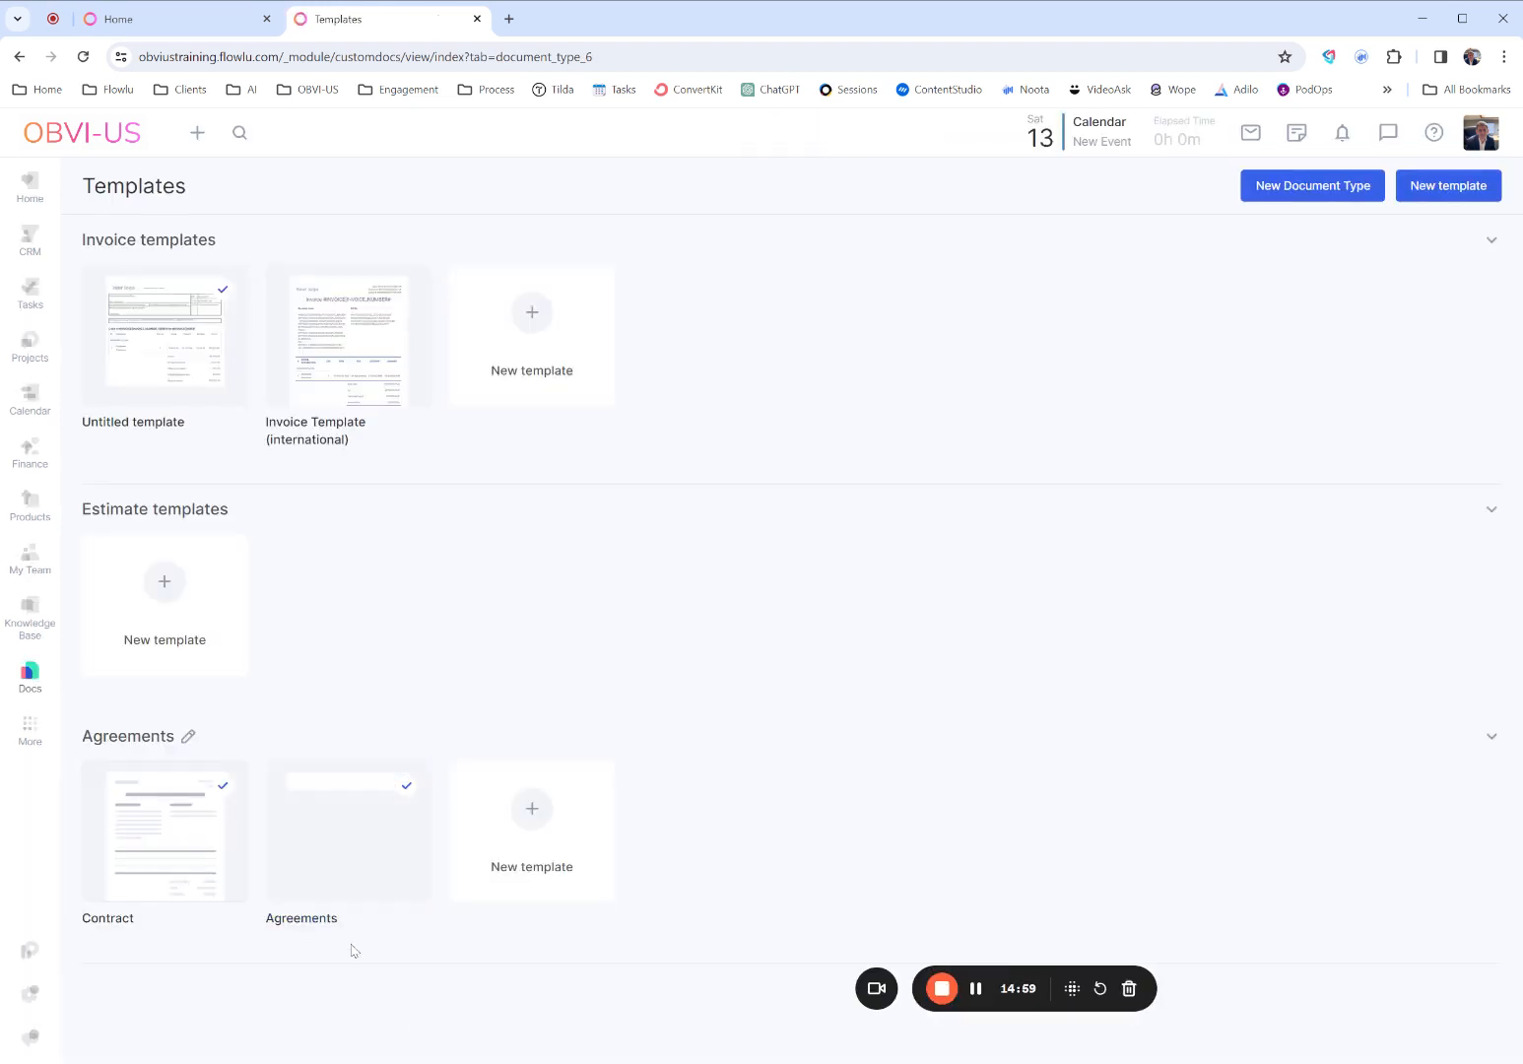
- Refresh the Templates overview to update the agreement's preview and open the Website SEO project
key("F5")
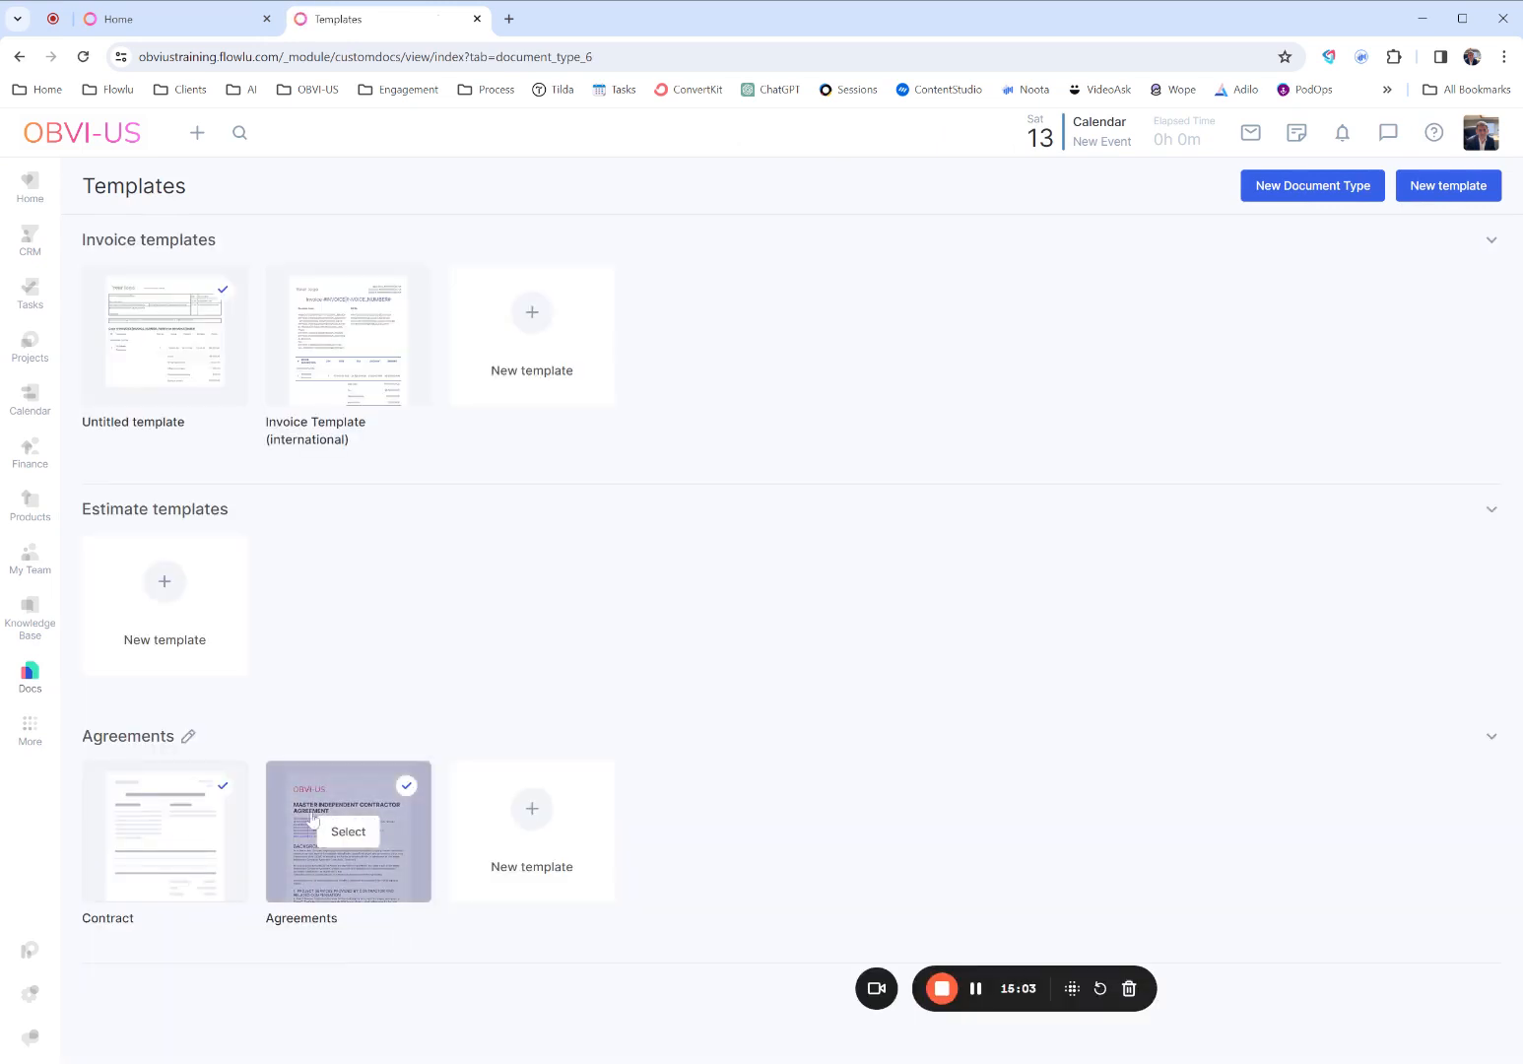
mouse_move(341, 849)
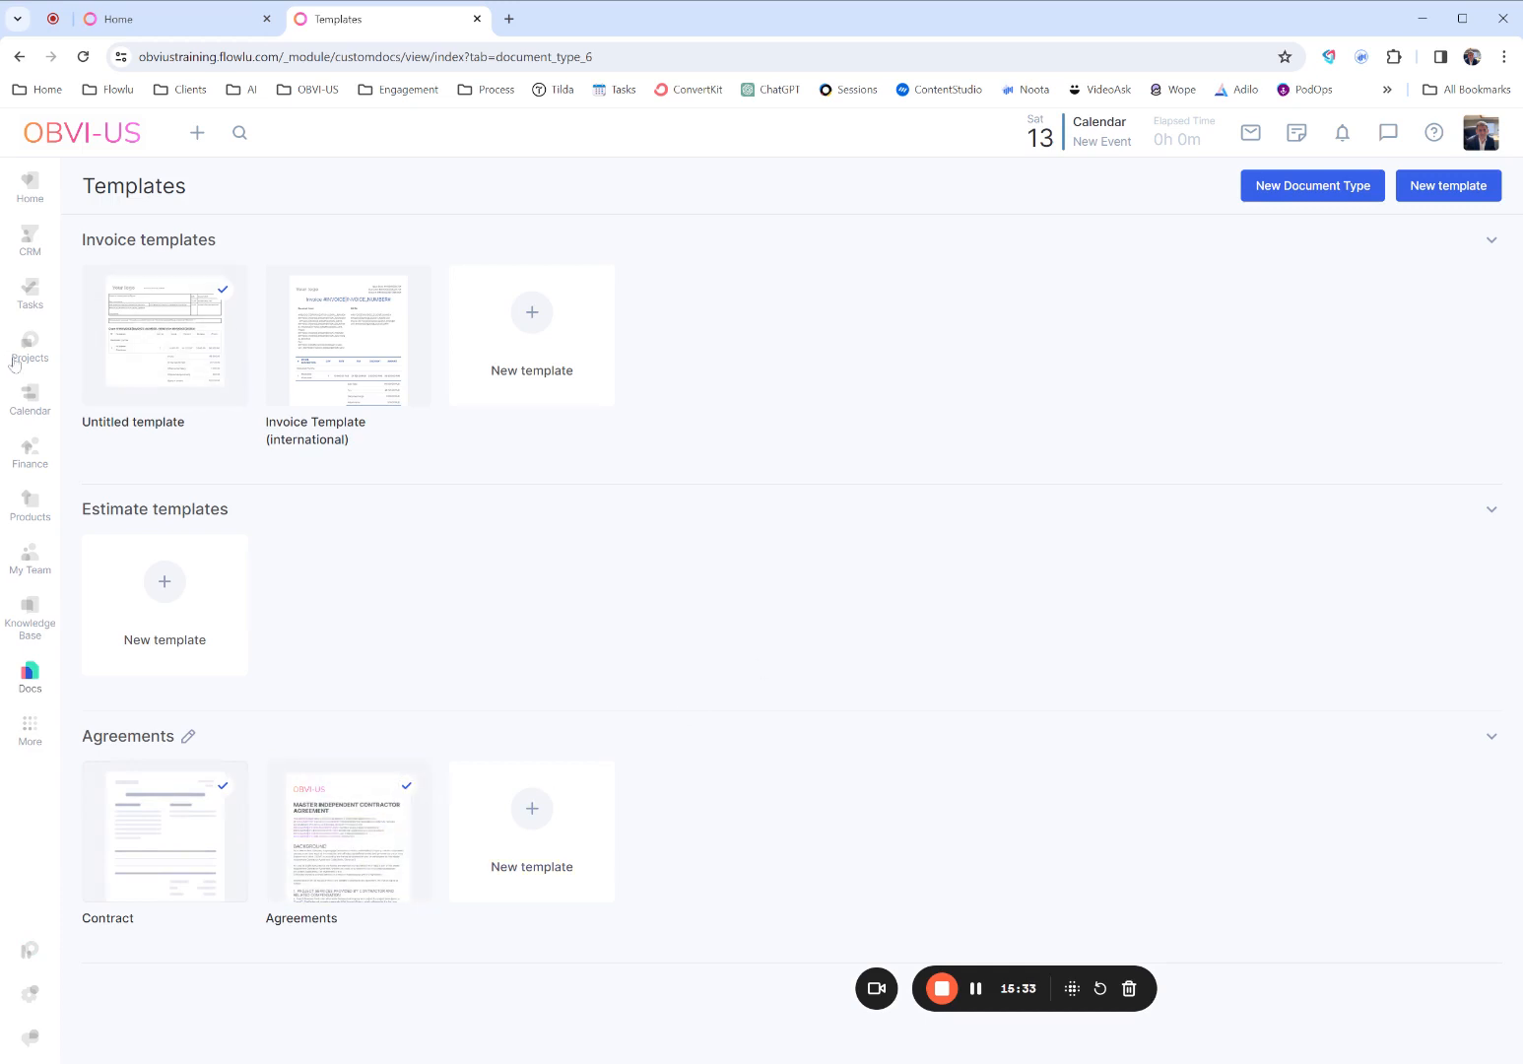
mouse_move(14, 364)
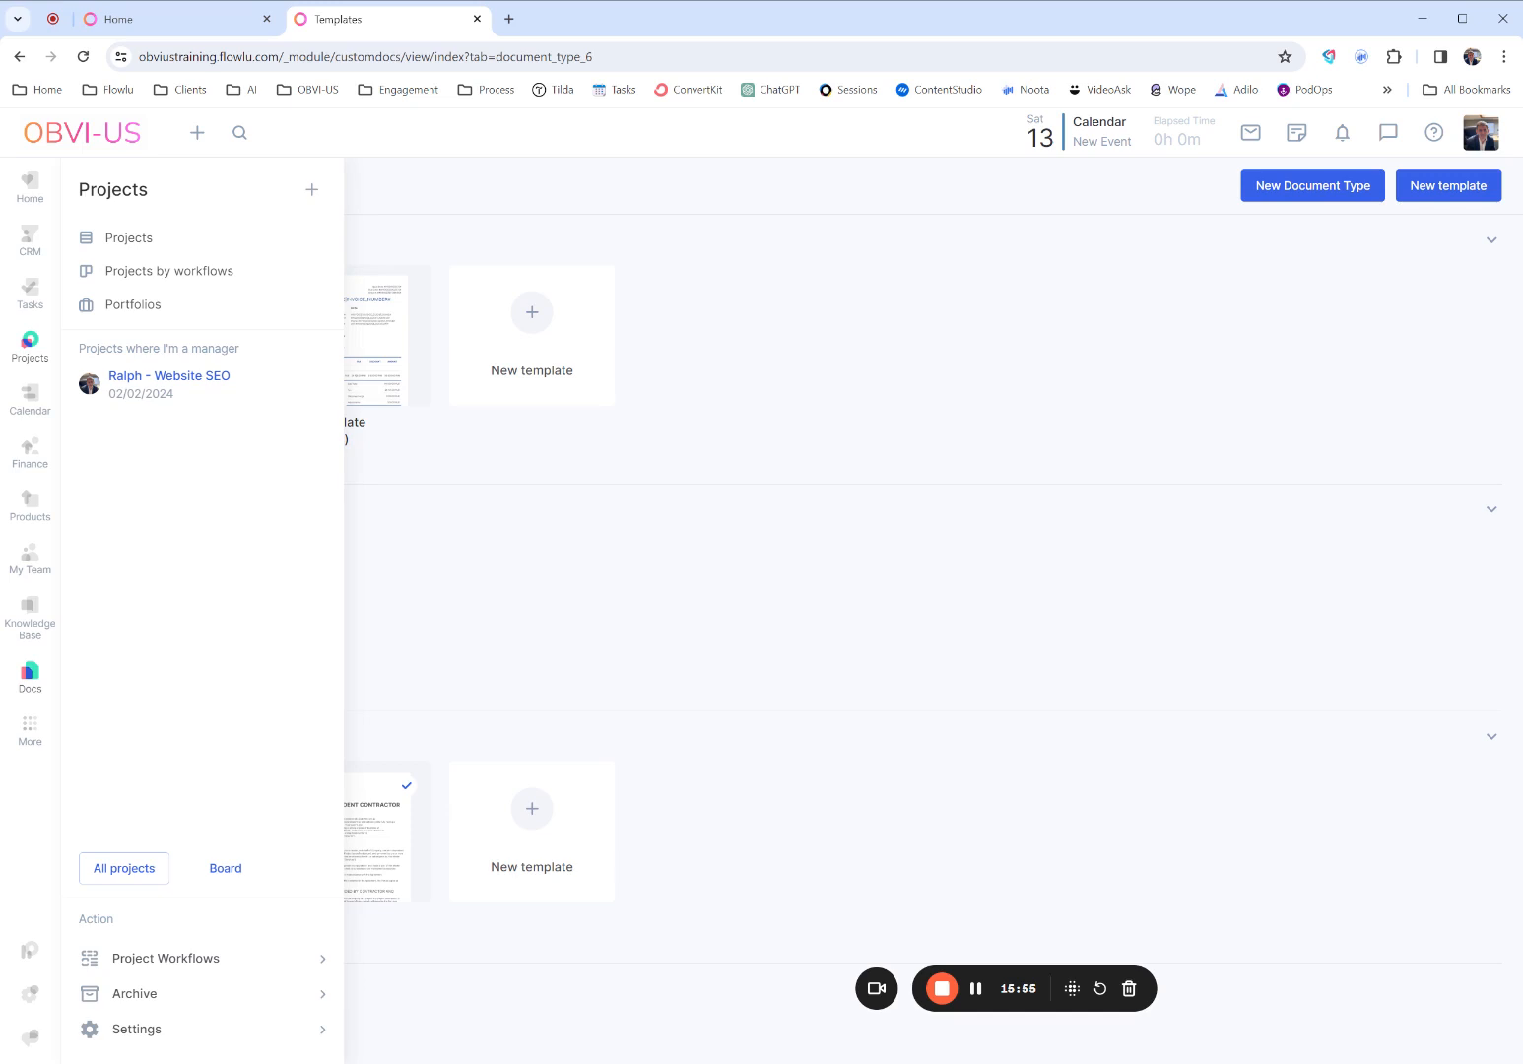
left_click(183, 380)
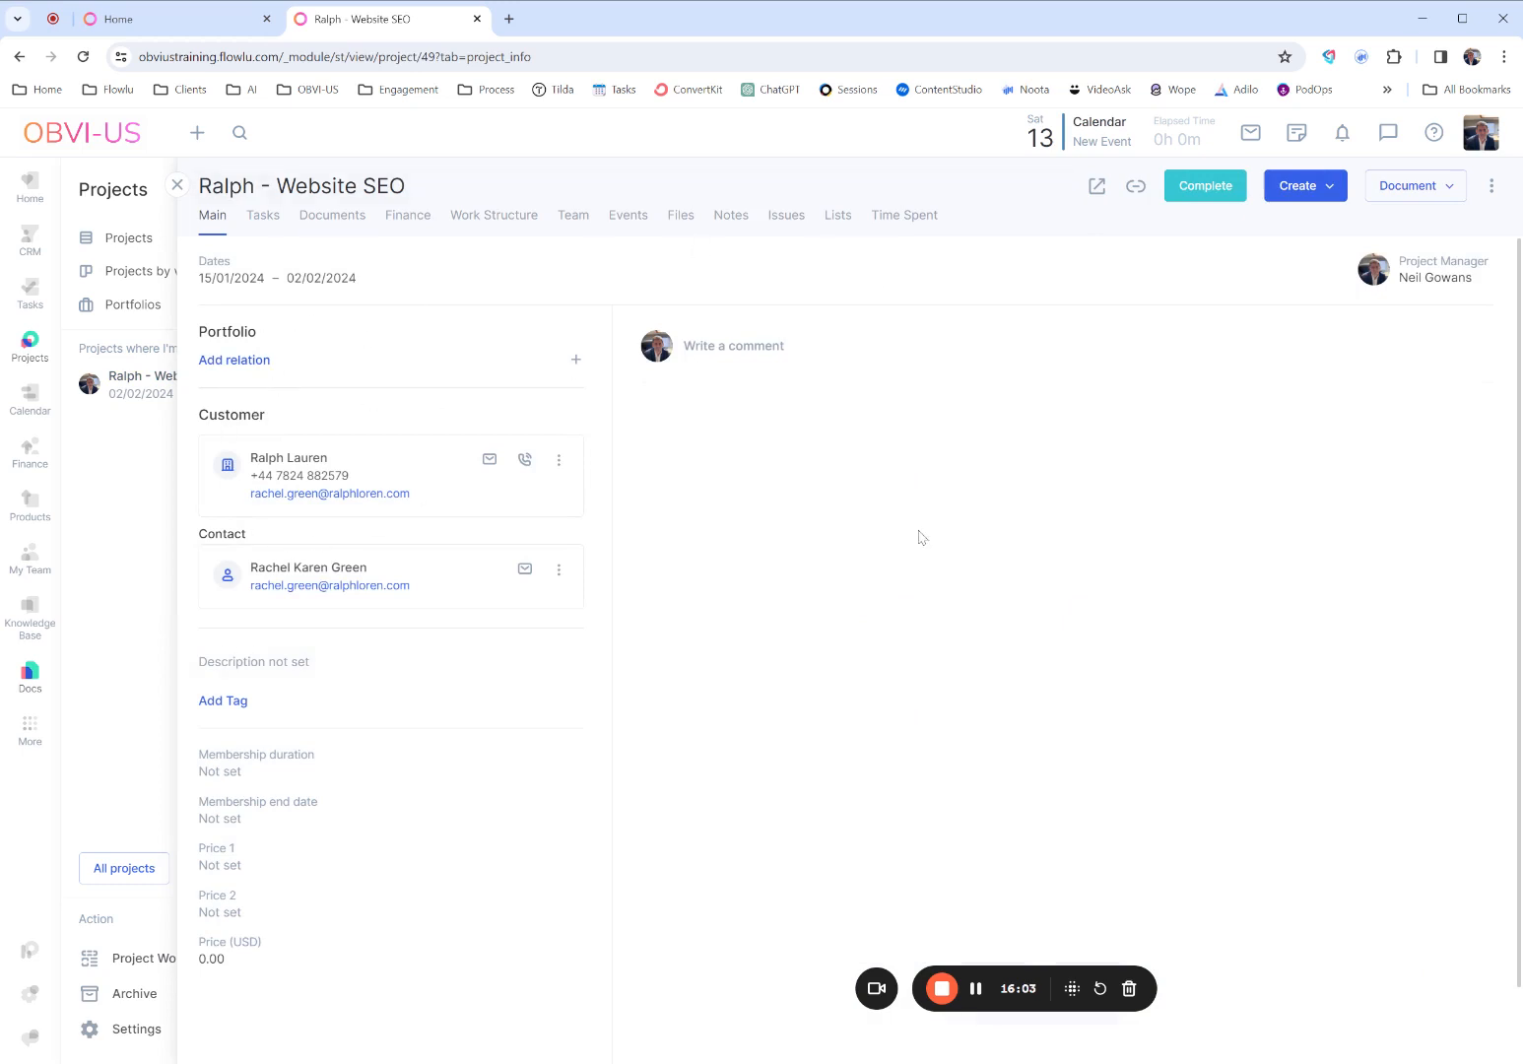
- Create an agreement document for the Website SEO project from the Agreements template
left_click(1446, 196)
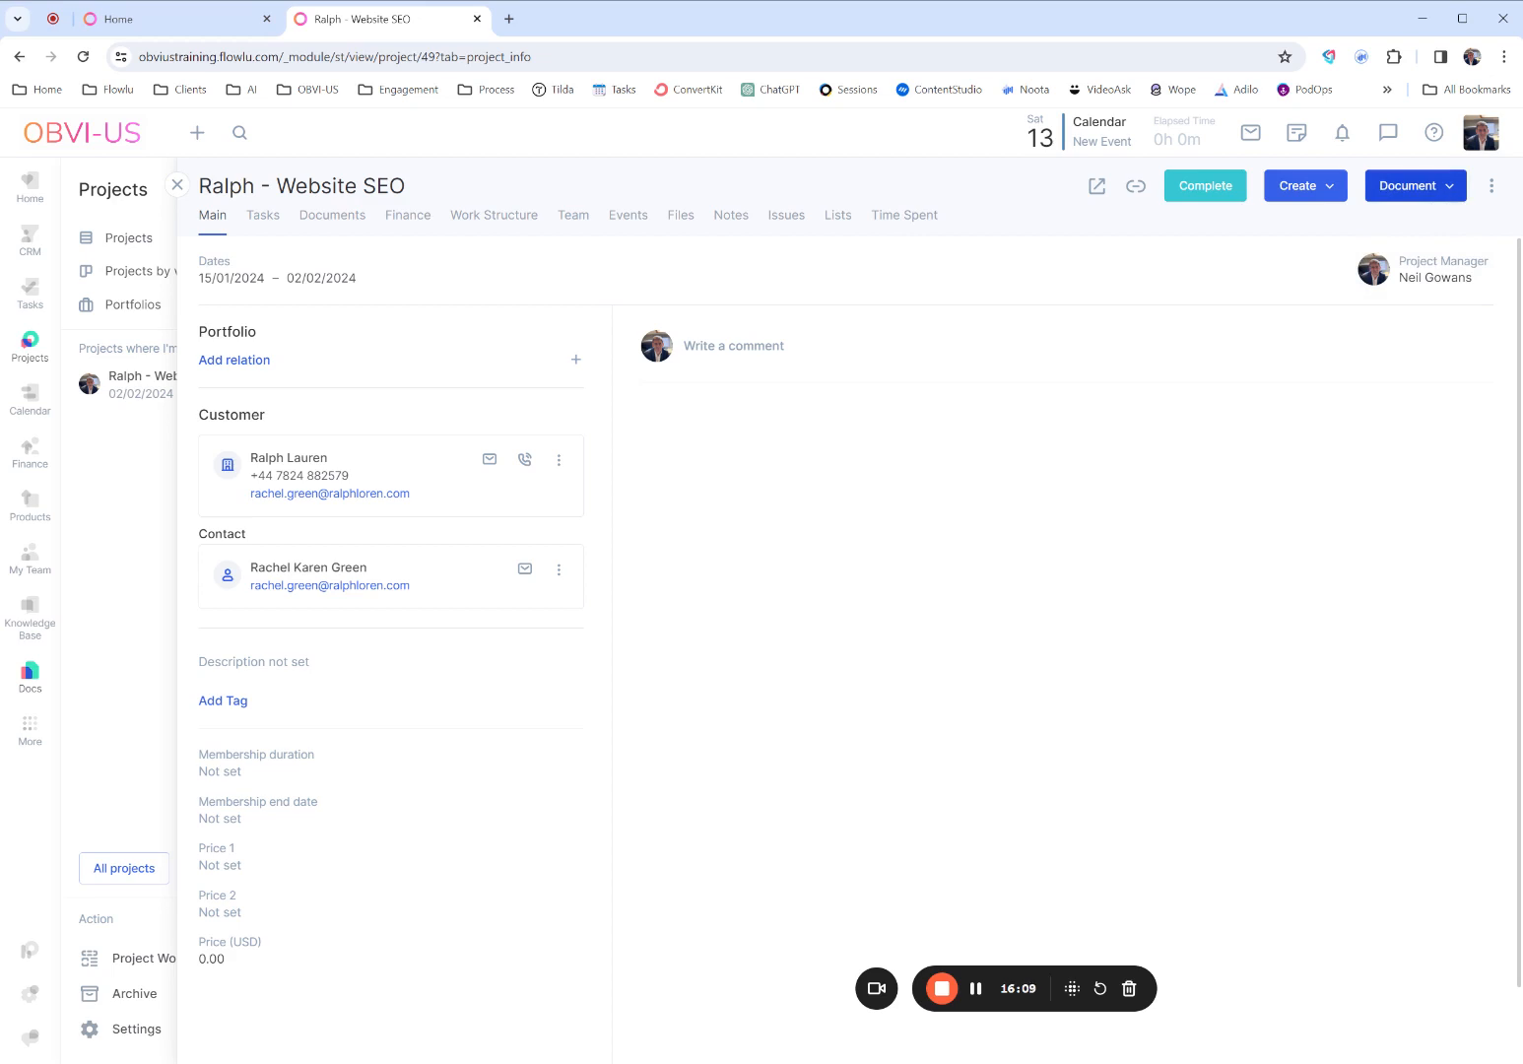
left_click(1449, 191)
left_click(1448, 191)
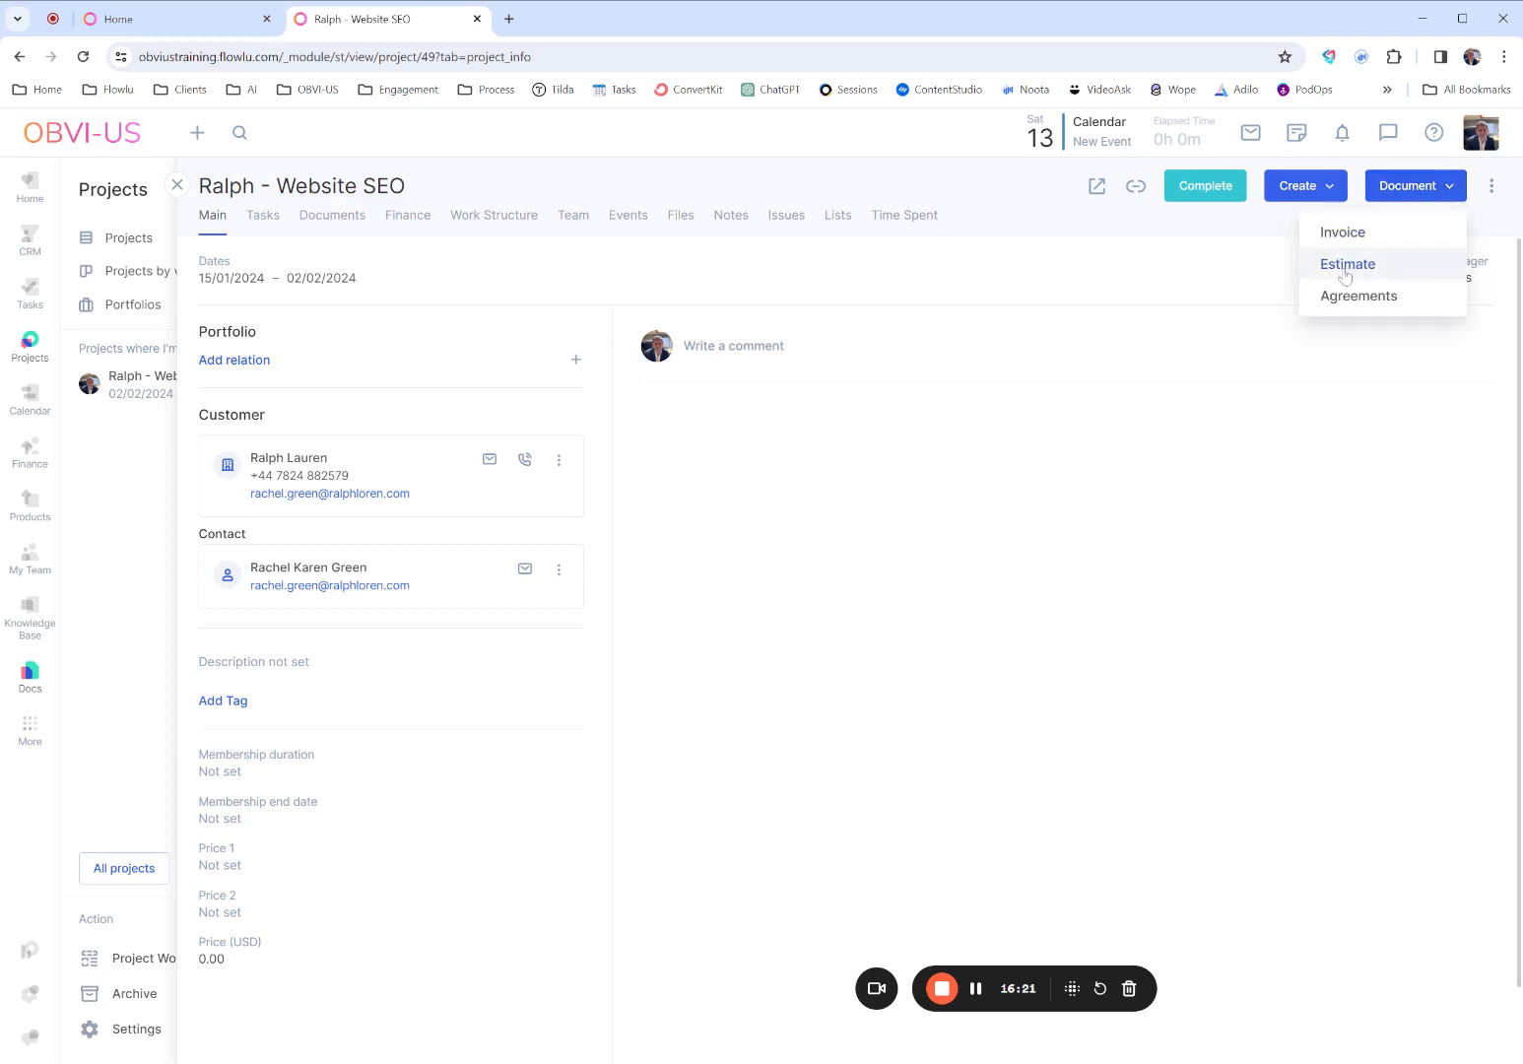
mouse_move(1338, 301)
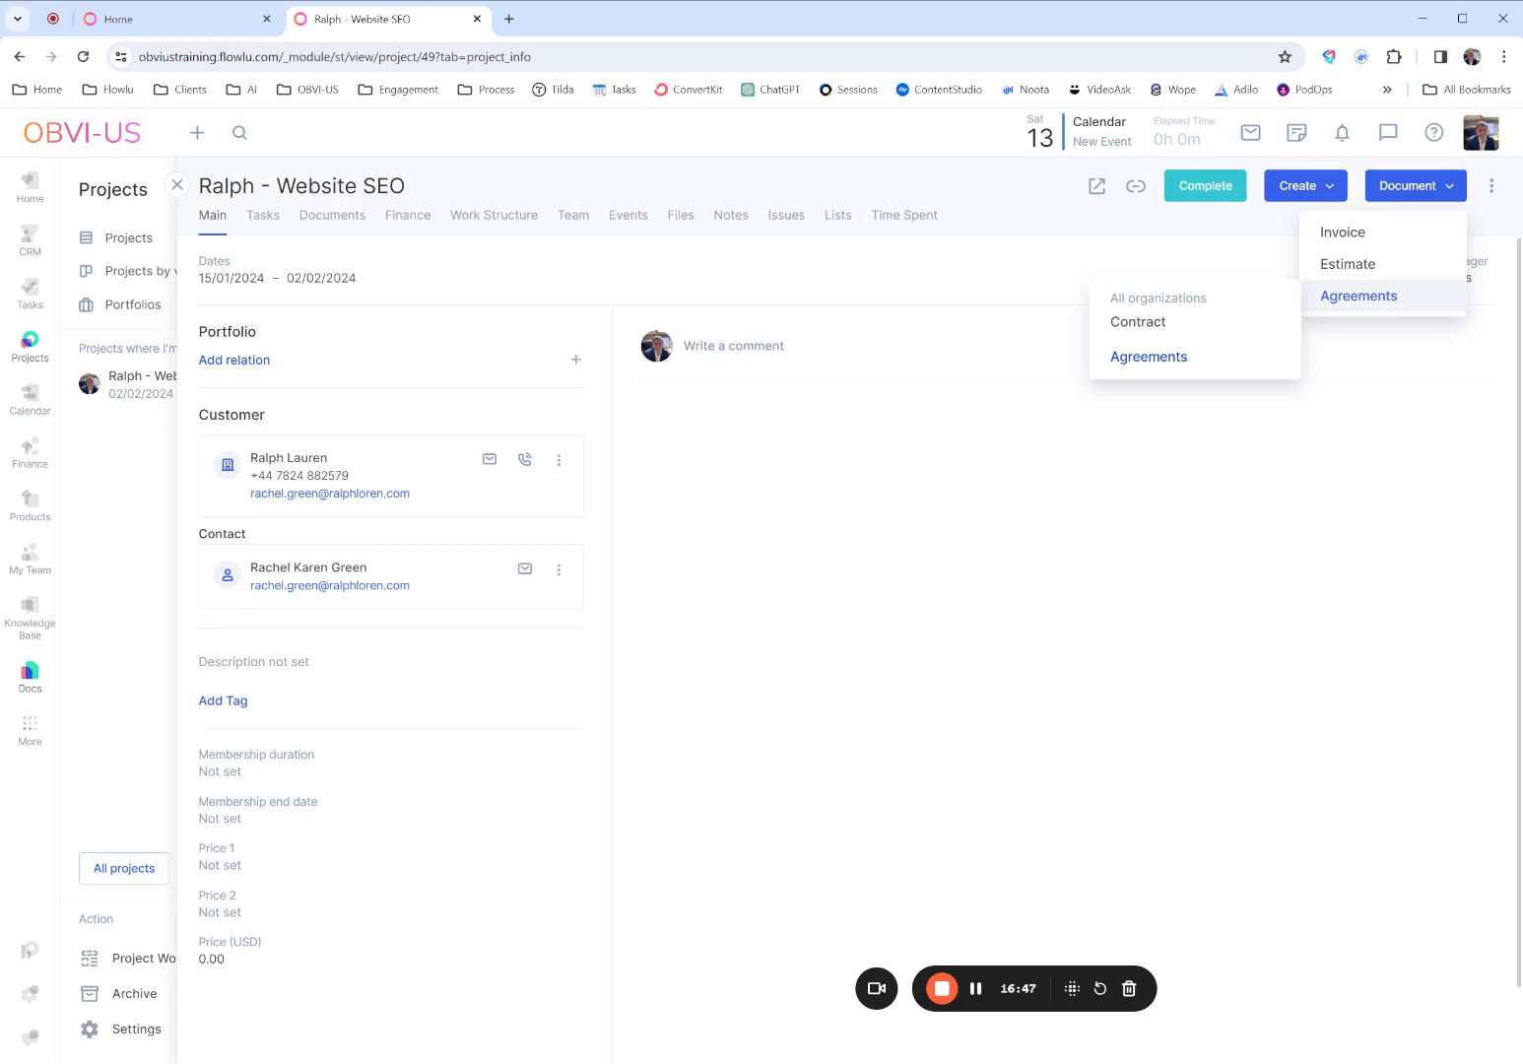
left_click(1146, 358)
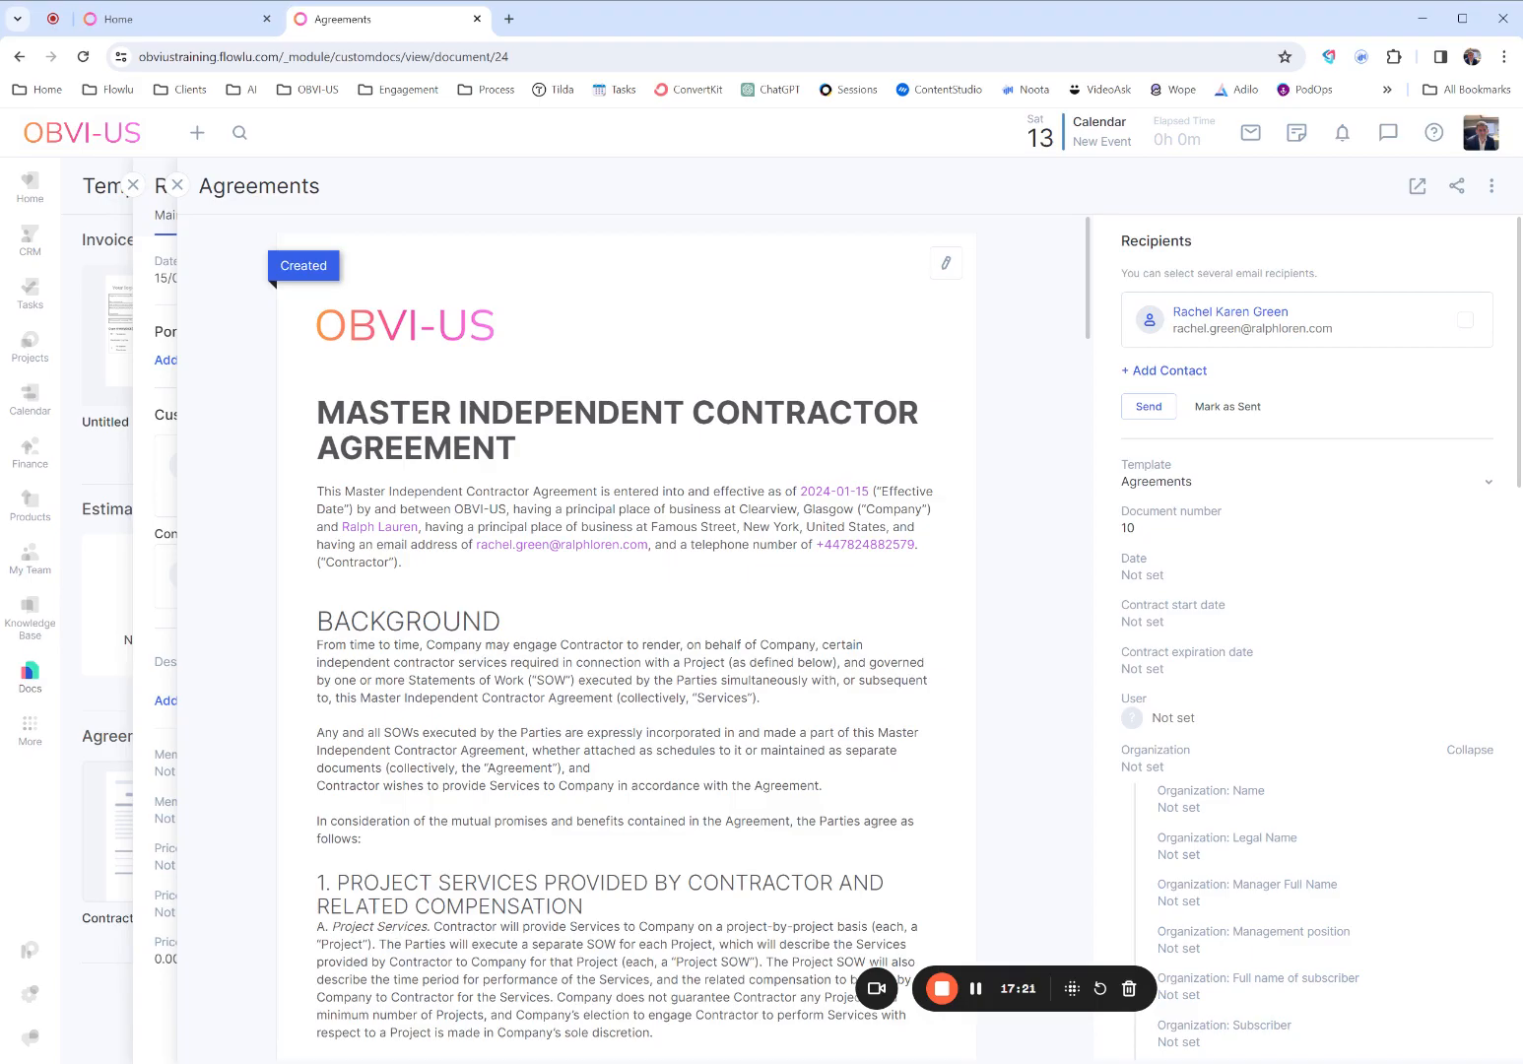
- Review the generated agreement from the filled-in variables in the opening paragraph to the signature block
scroll(911, 609, "down", 6)
scroll(911, 610, "up", 6)
scroll(911, 609, "down", 8)
scroll(911, 609, "down", 20)
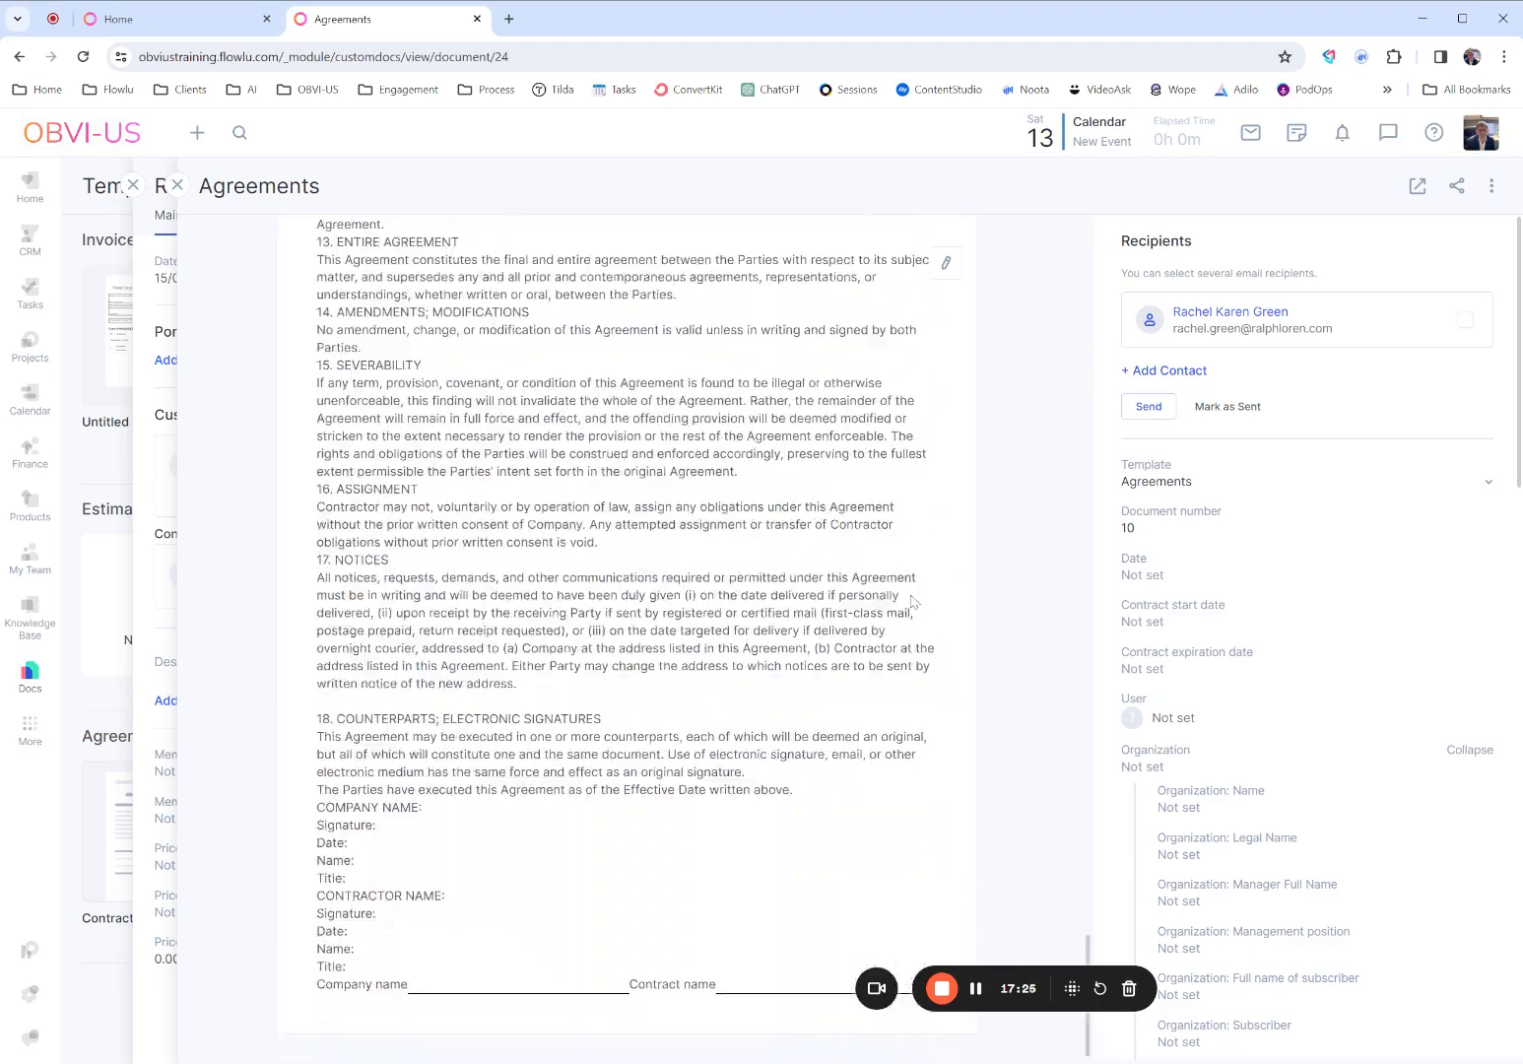
scroll(911, 602, "up", 20)
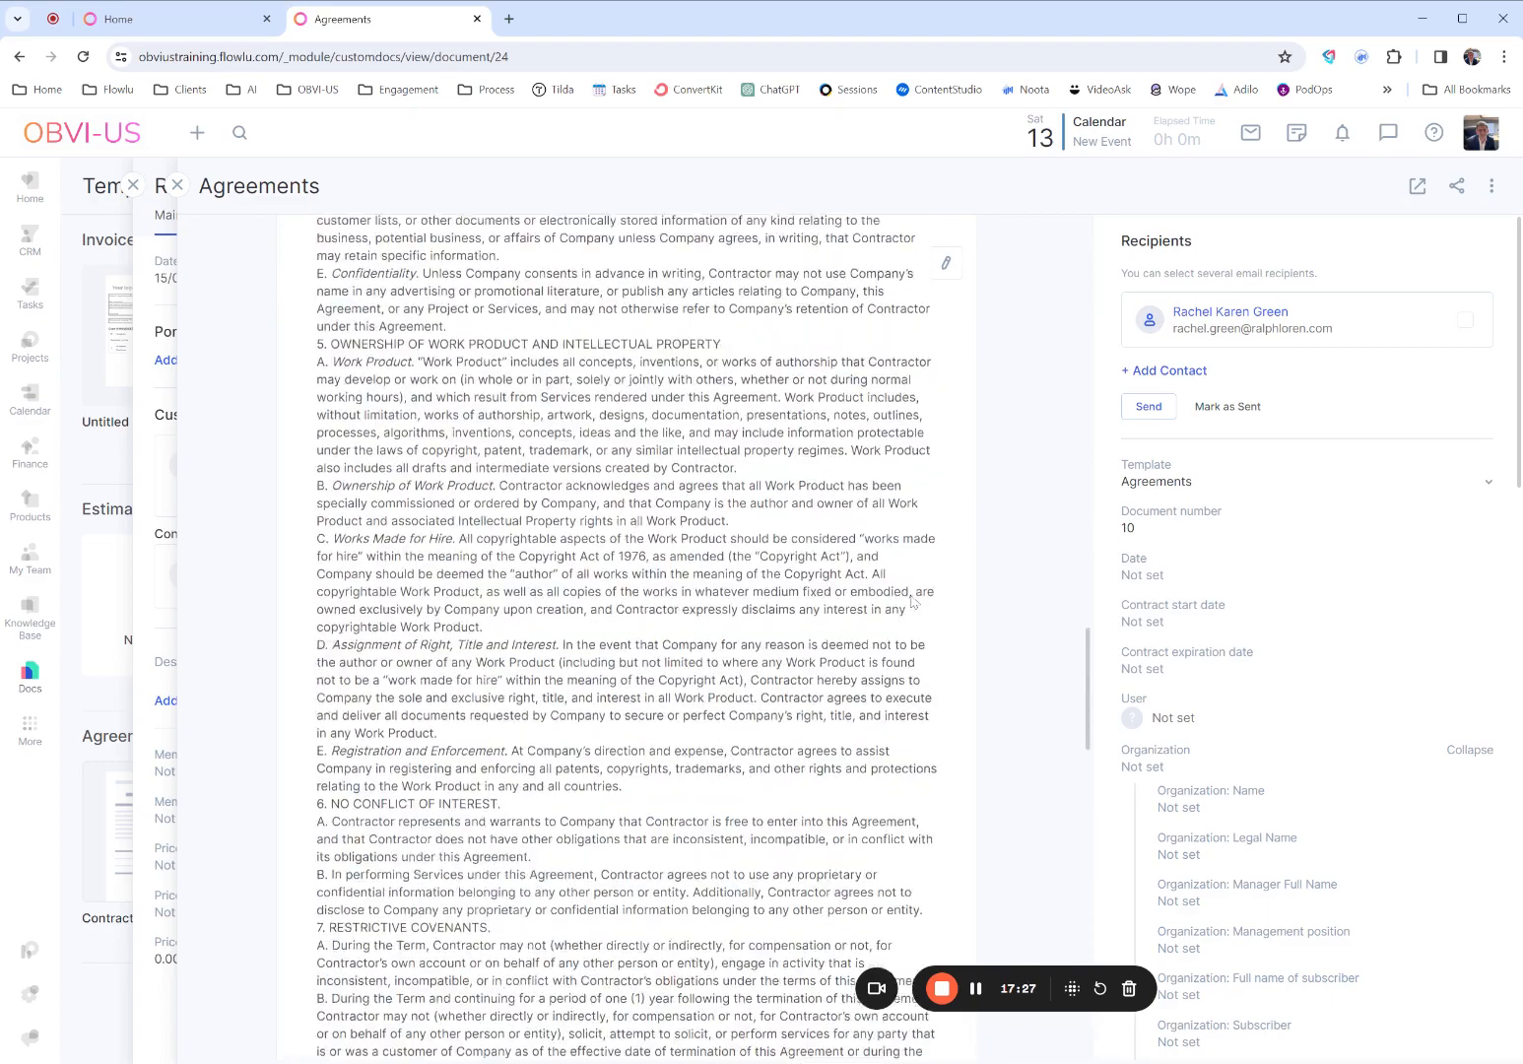
scroll(911, 602, "up", 5)
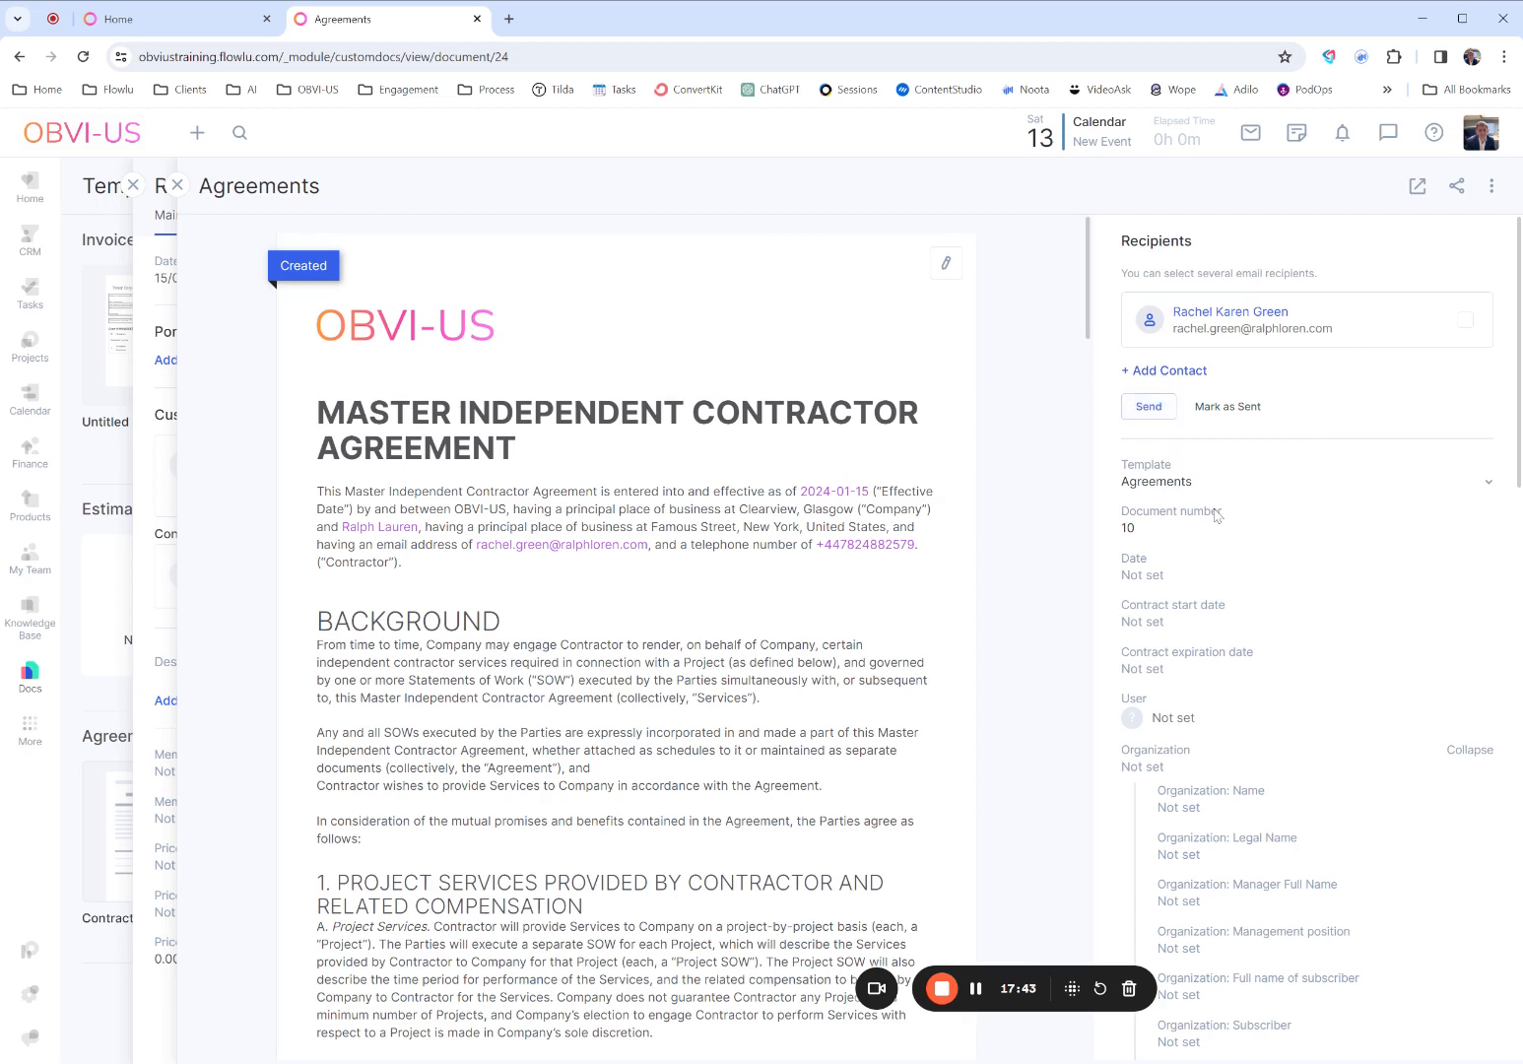
- Look through the agreement's detail fields down to its products, currency and attachments, and return to the project
scroll(1172, 548, "down", 1)
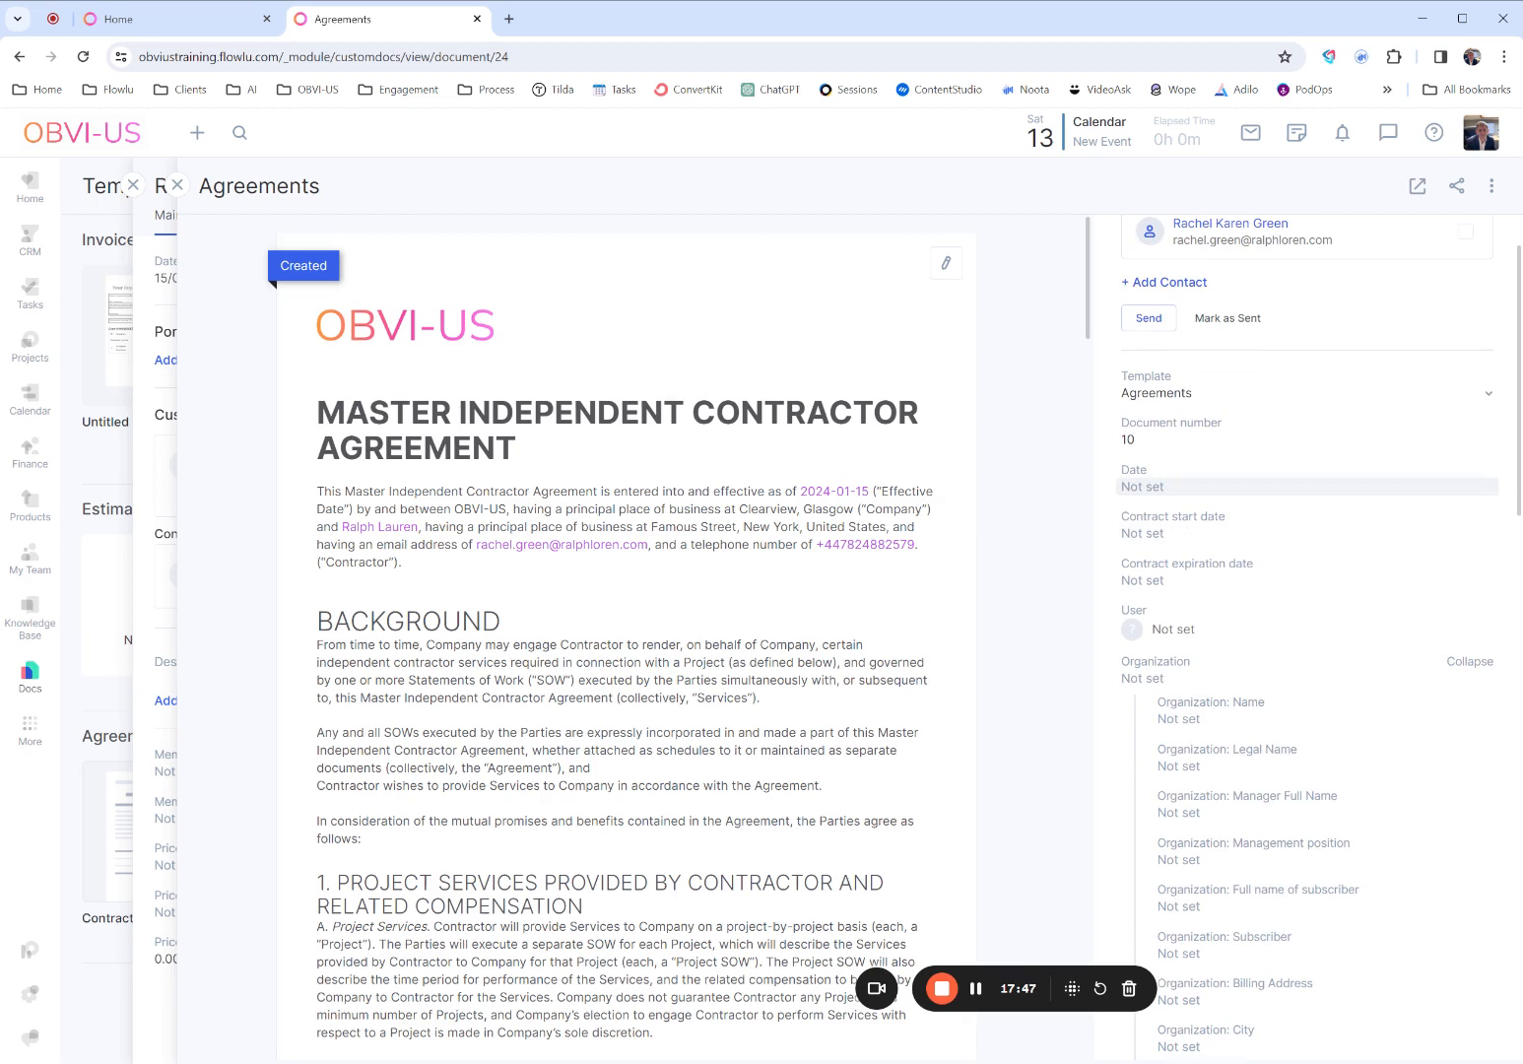
scroll(1217, 551, "down", 1)
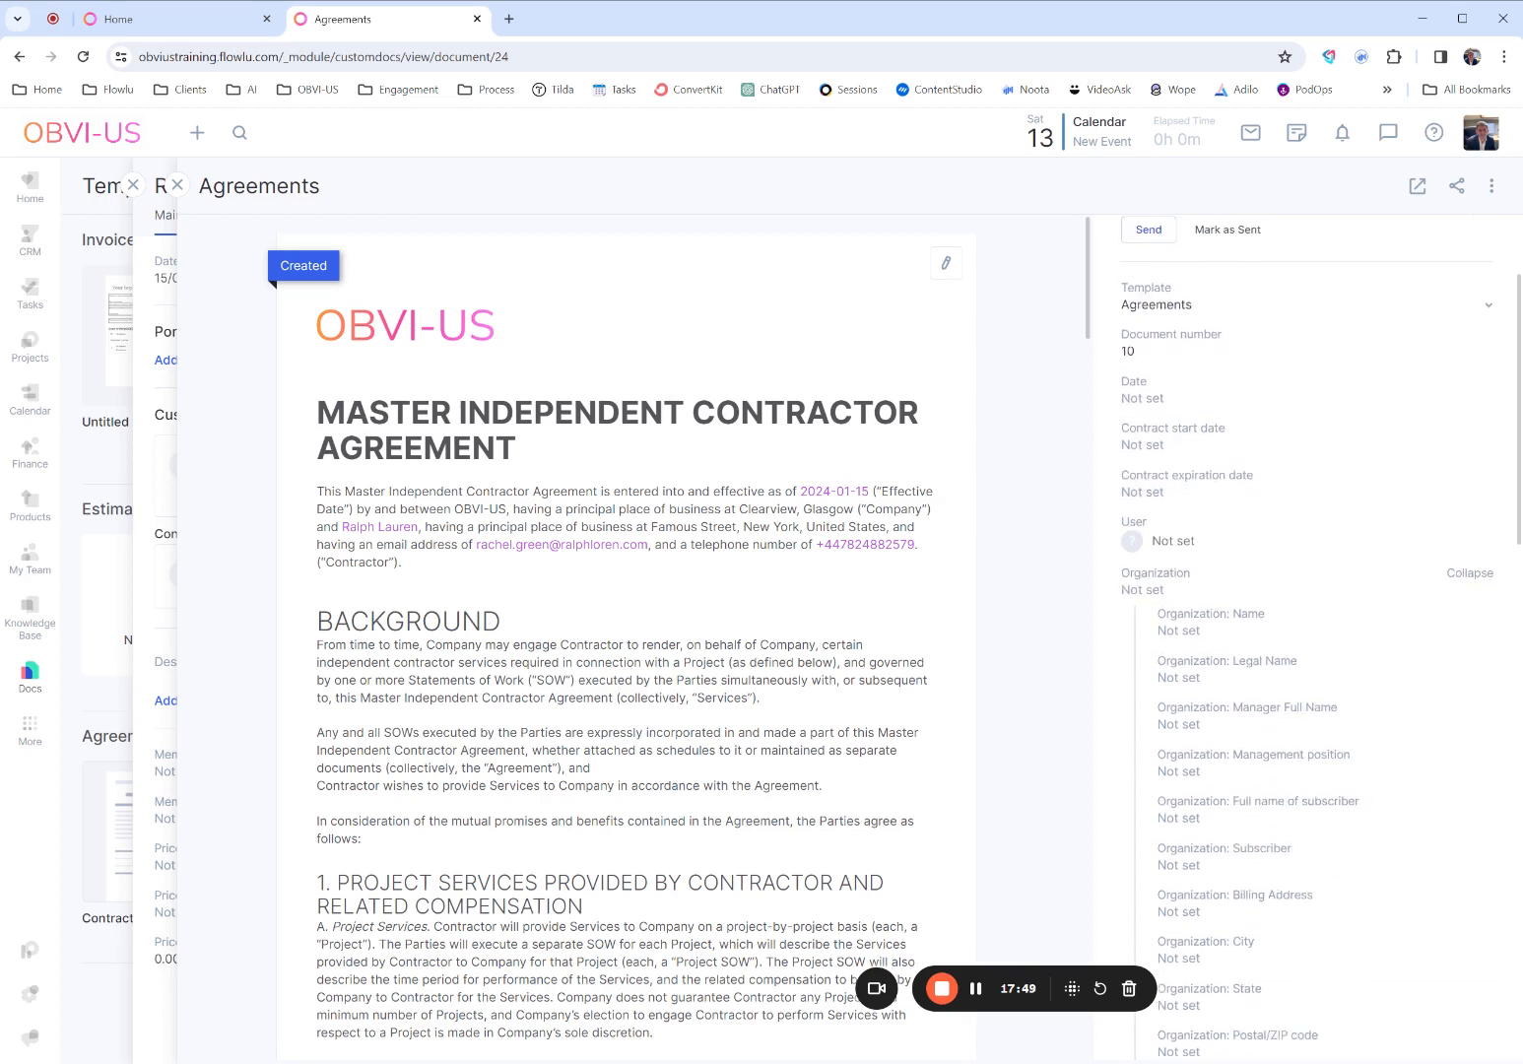
scroll(1236, 577, "down", 10)
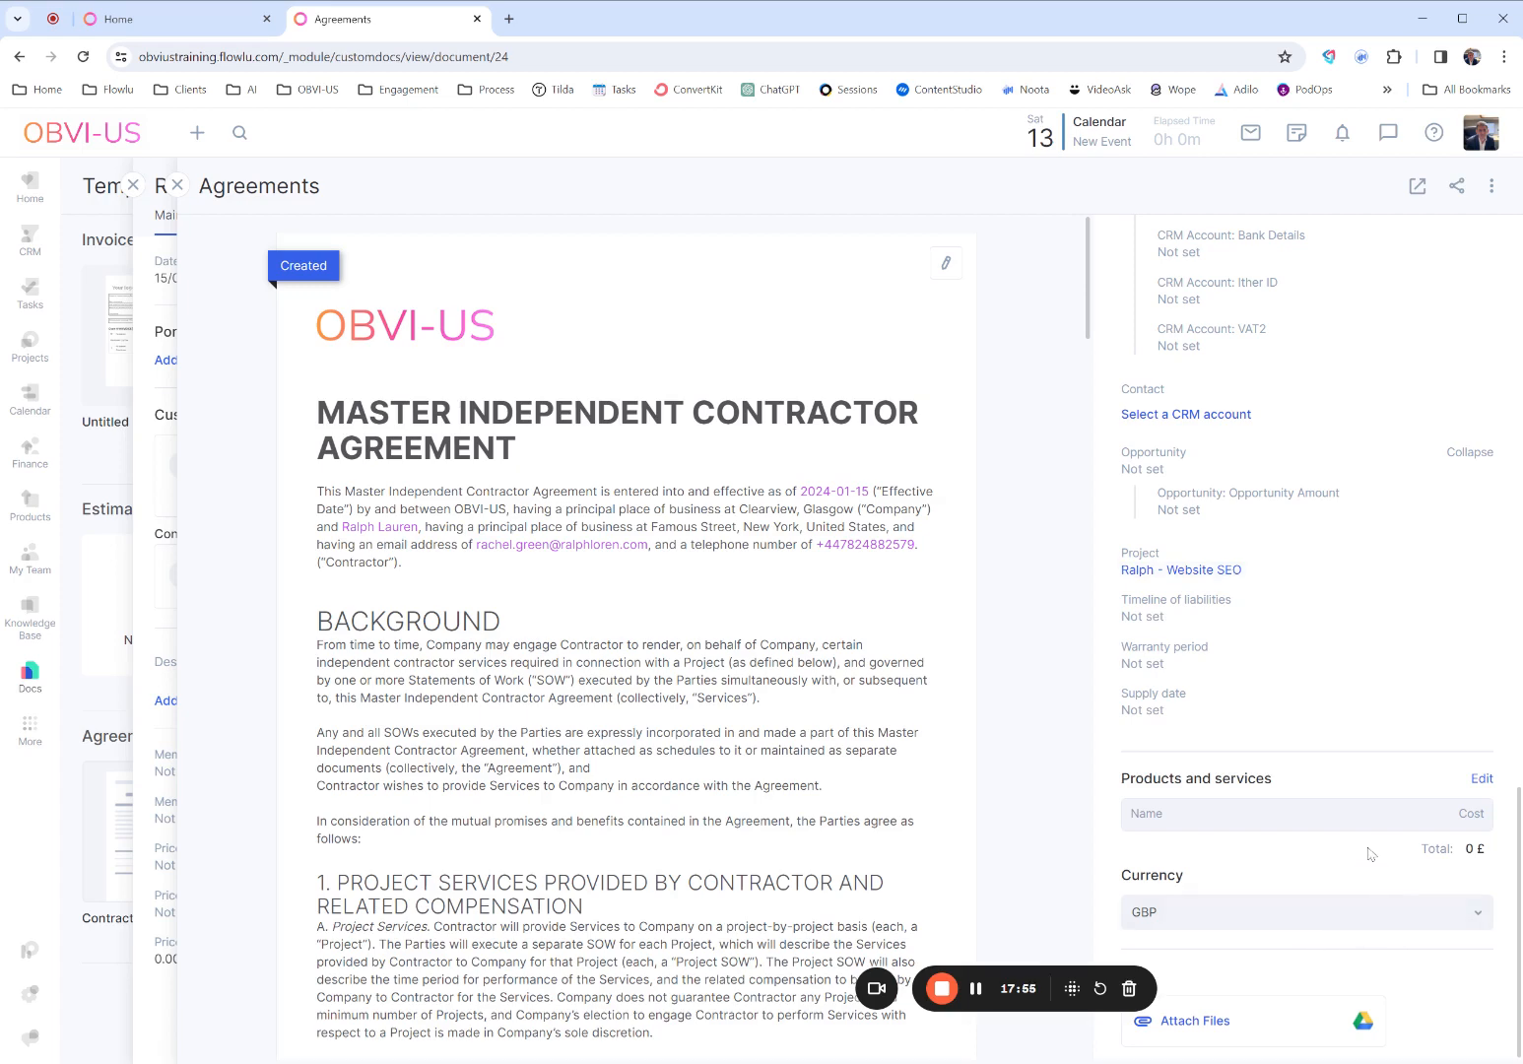
scroll(1369, 853, "up", 10)
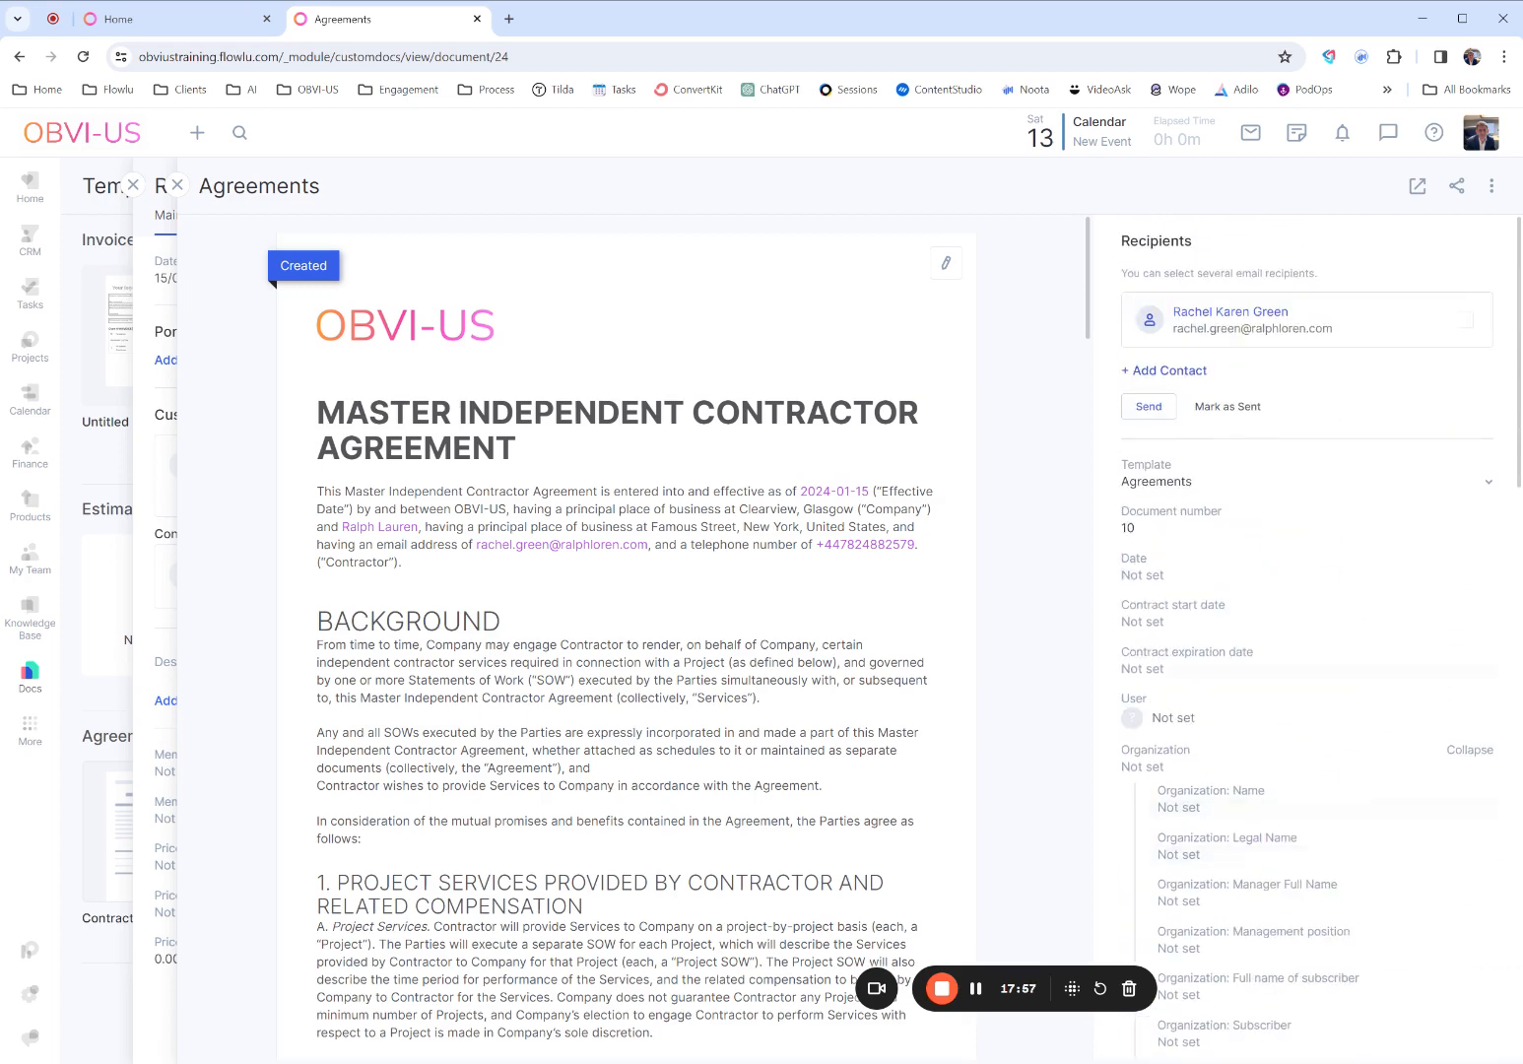
left_click(1490, 192)
left_click(177, 187)
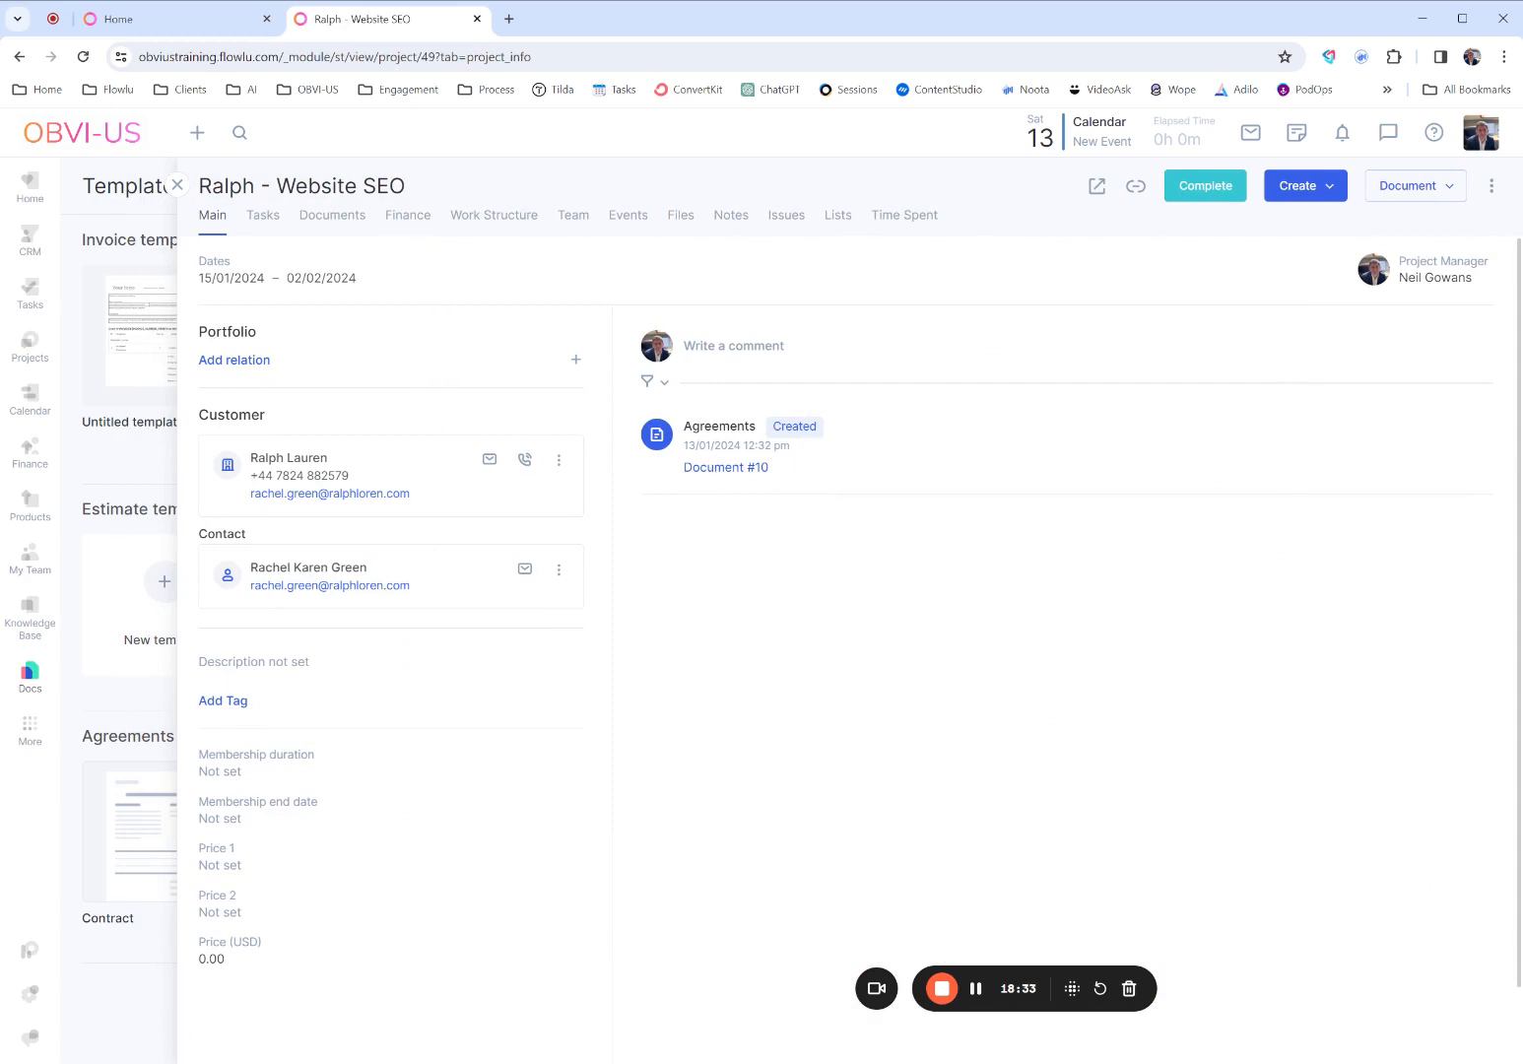
- Set the agreement's document number to "Contractor" and check the document from the project
left_click(714, 467)
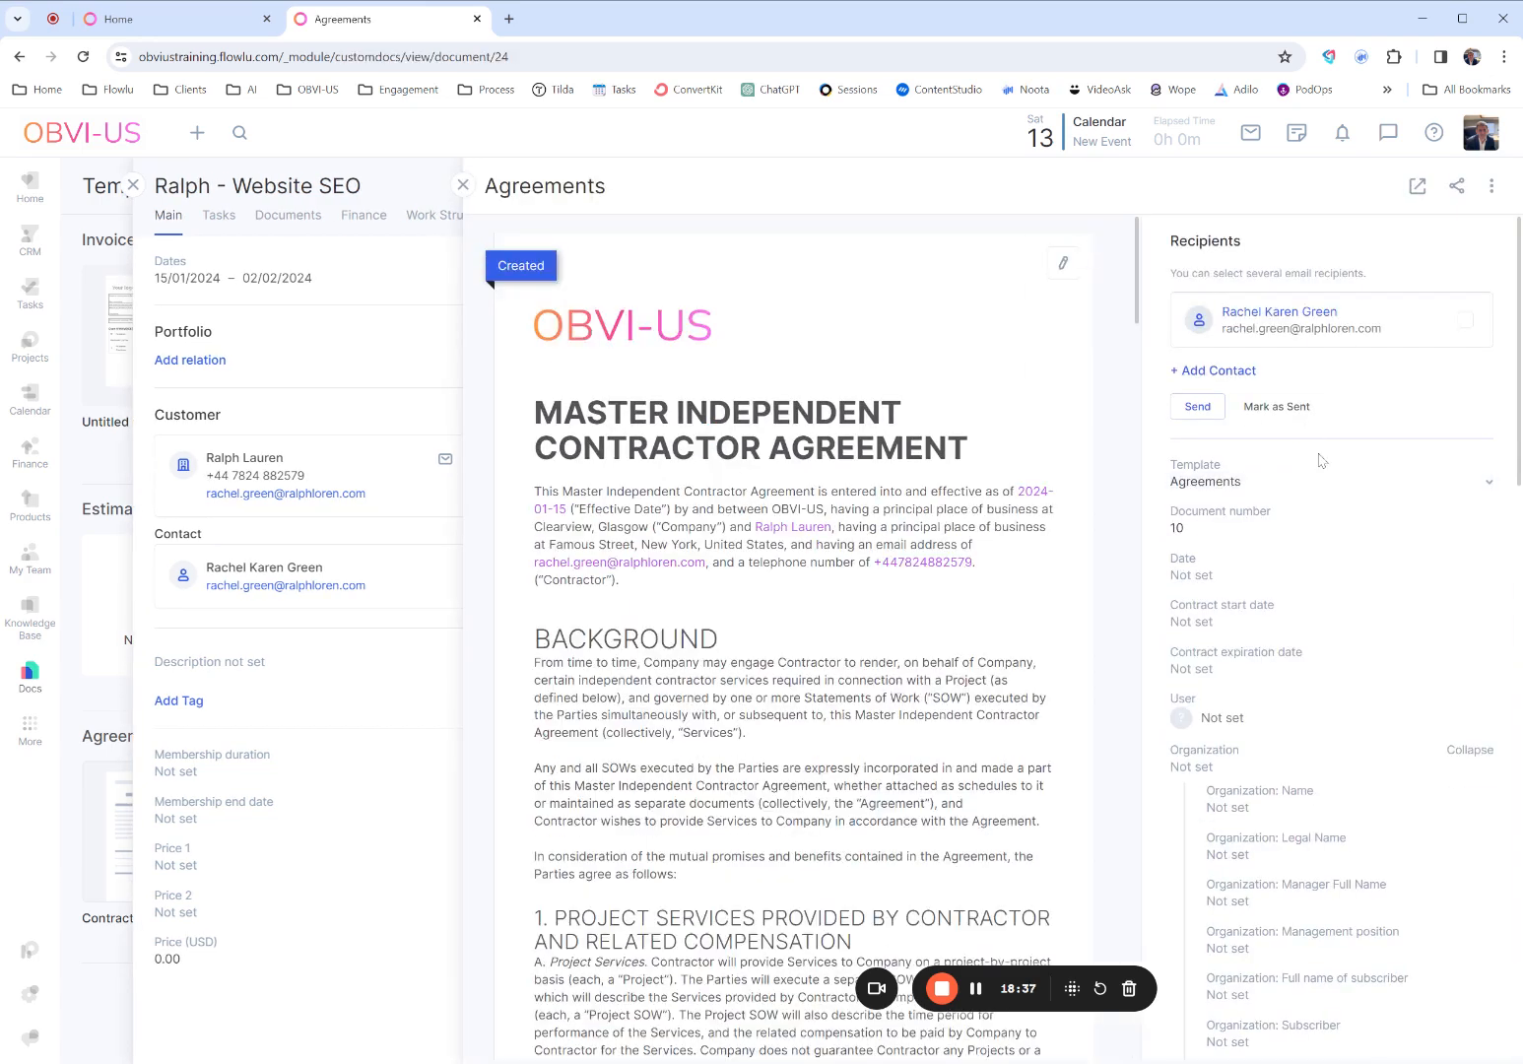
left_click(1301, 529)
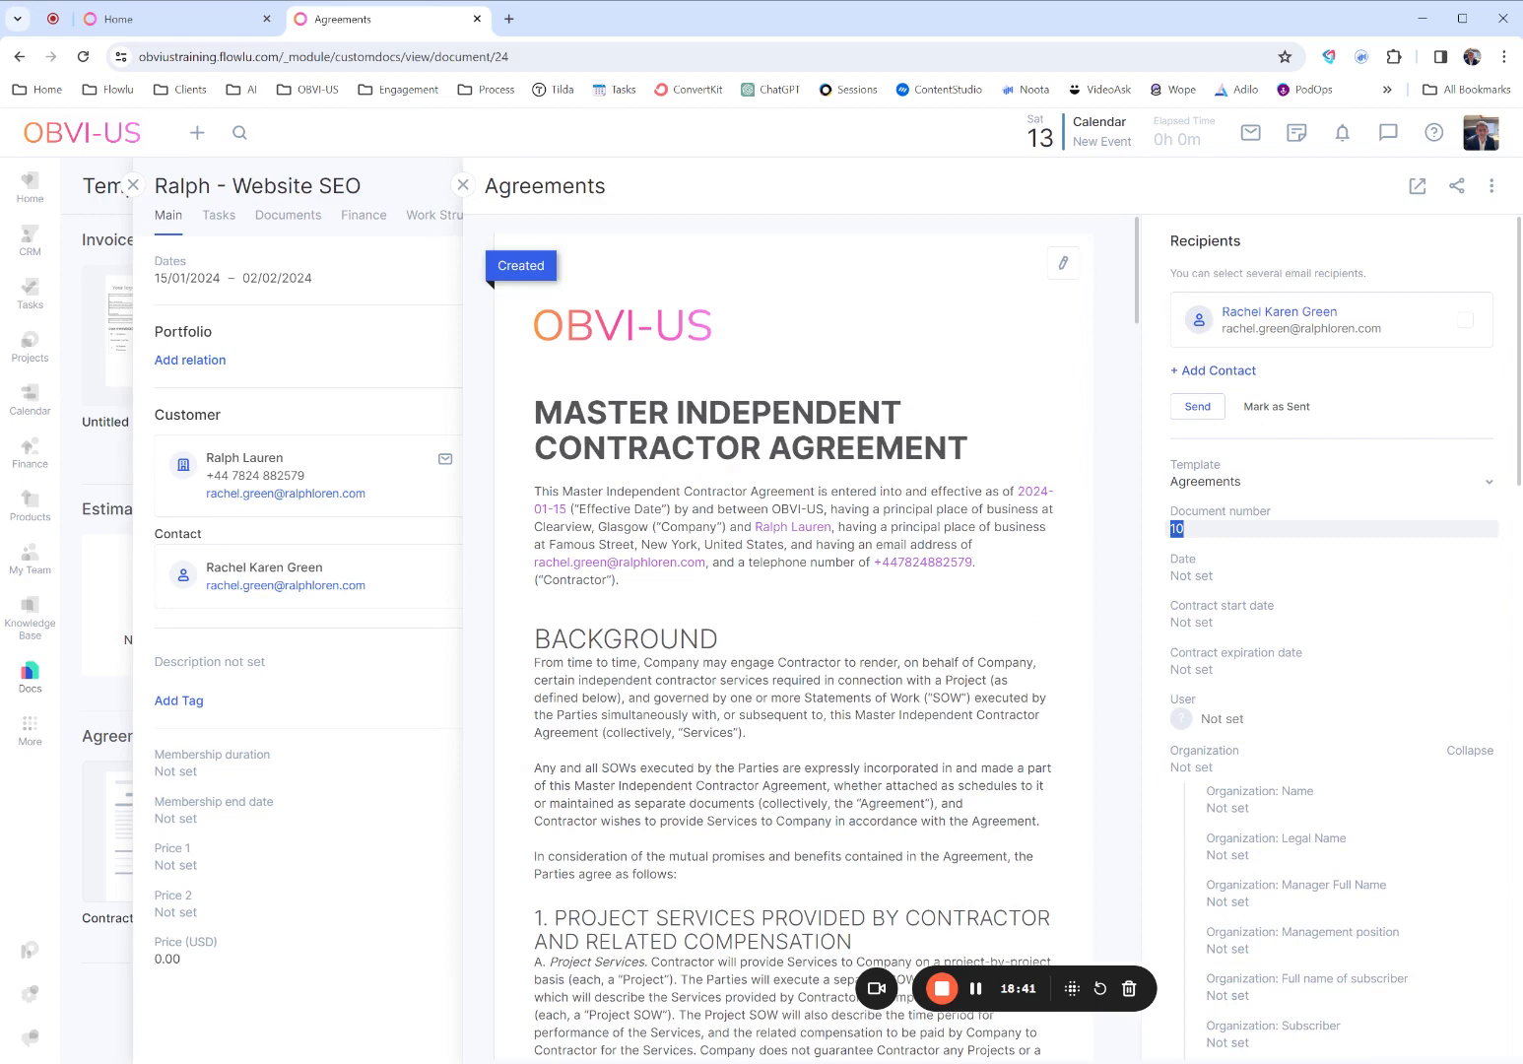
type("Contractor")
scroll(1329, 876, "down", 15)
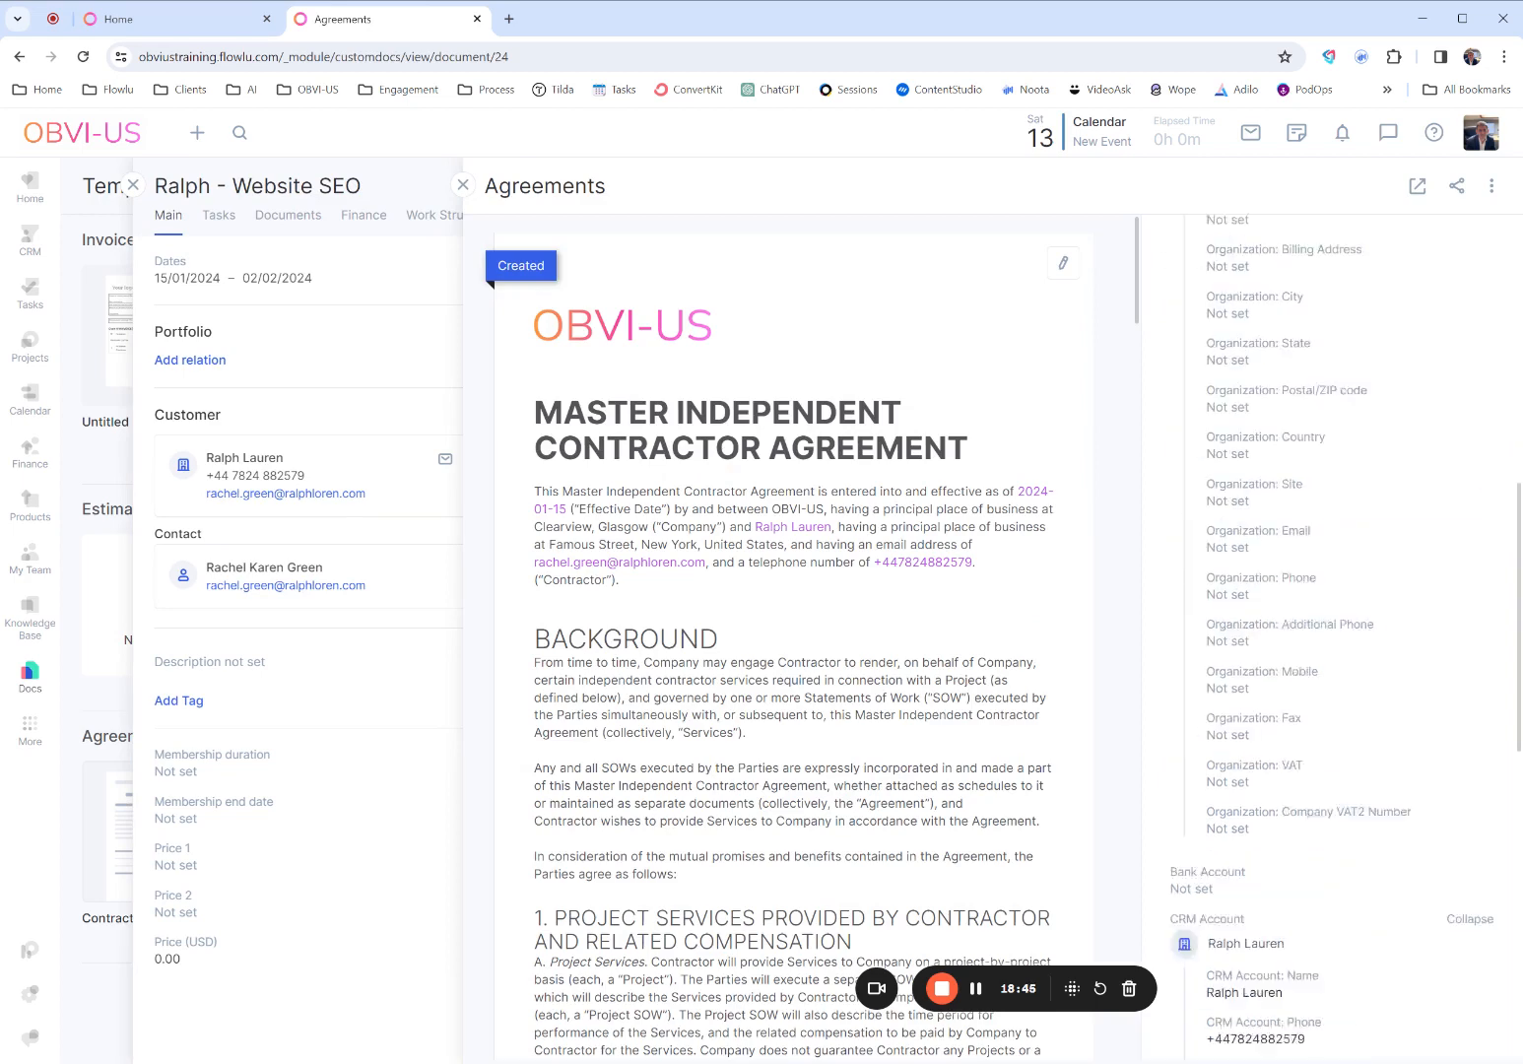
scroll(1329, 410, "up", 15)
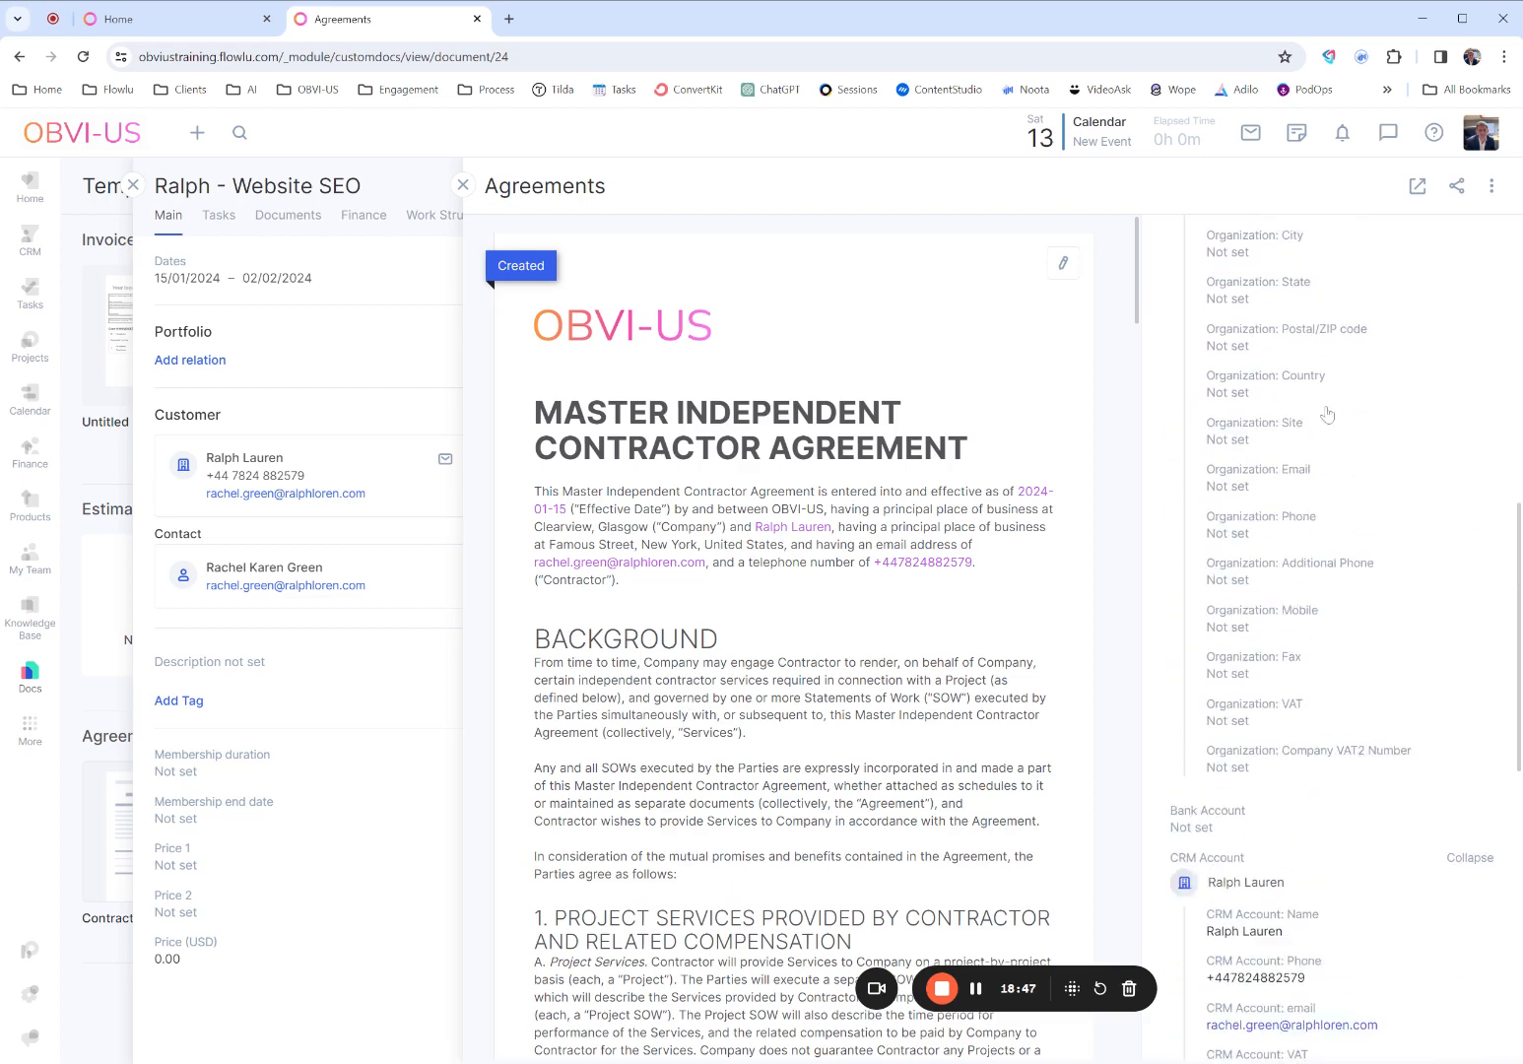
left_click(1122, 425)
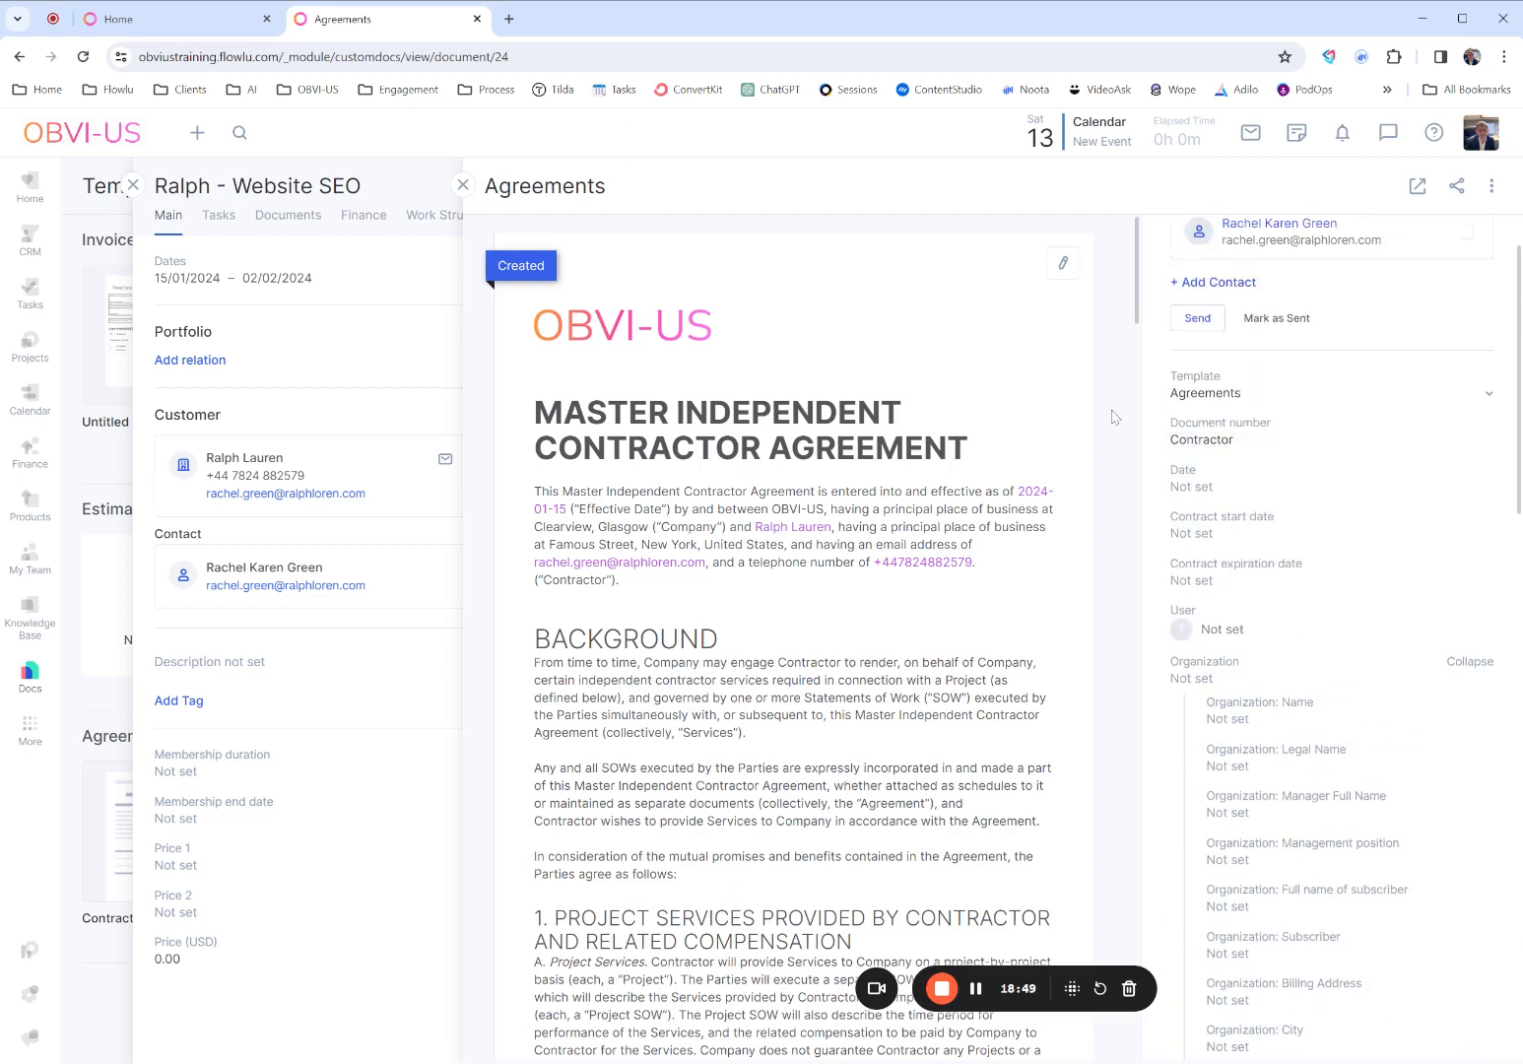
left_click(462, 185)
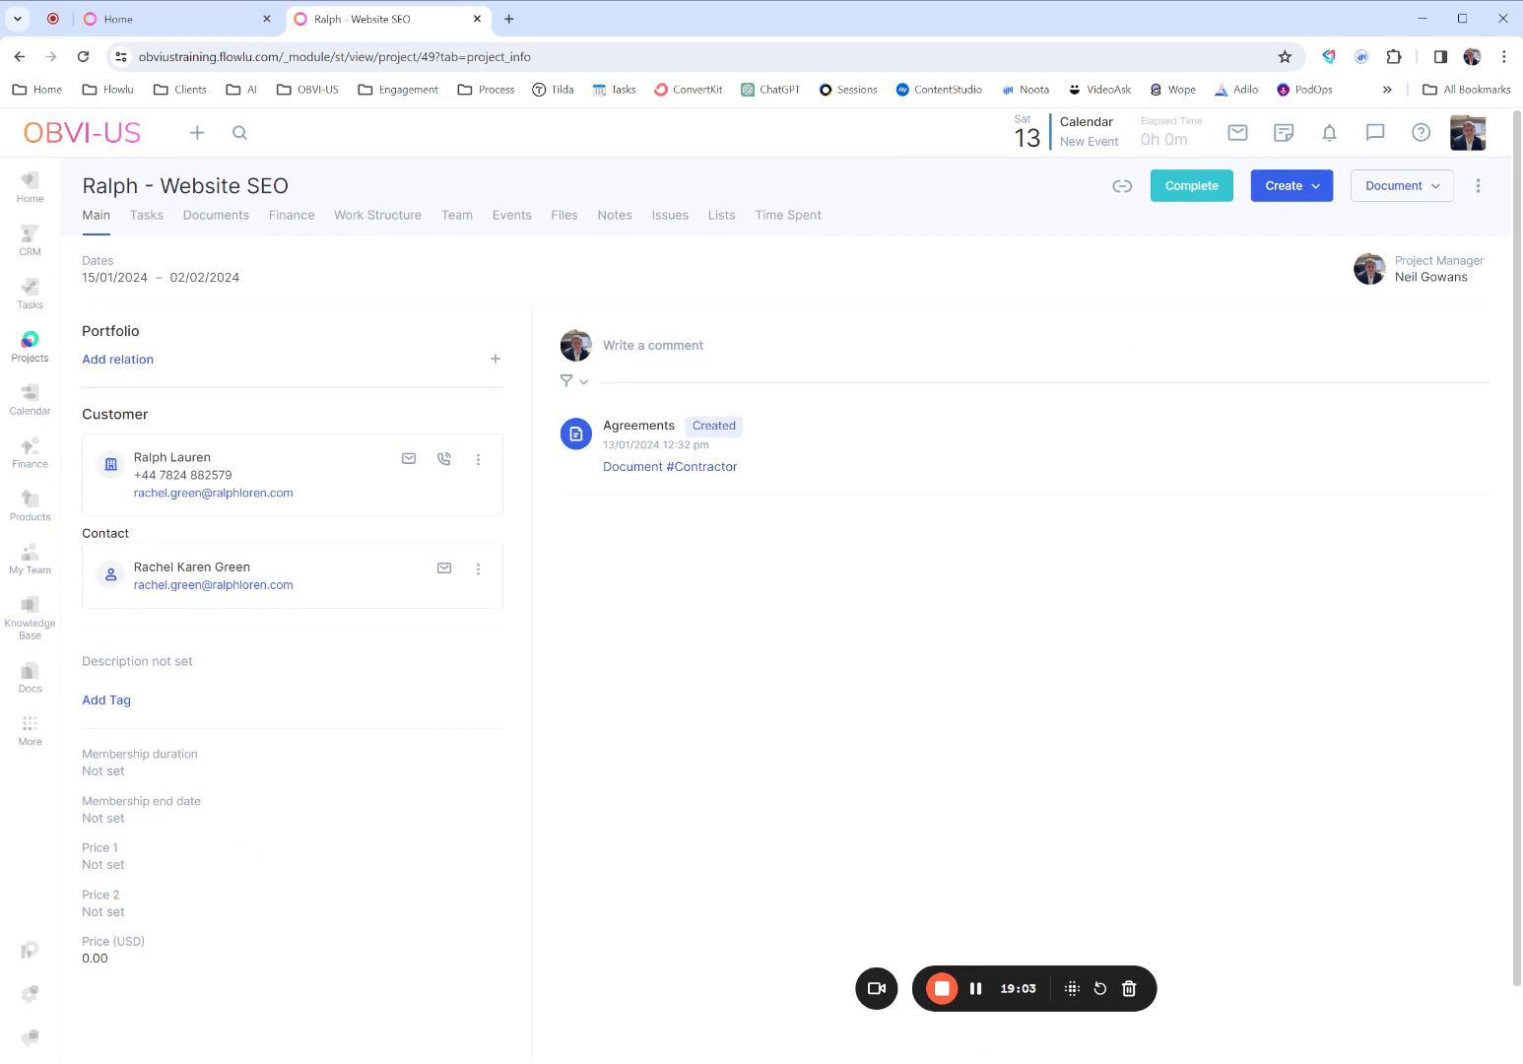
left_click(706, 468)
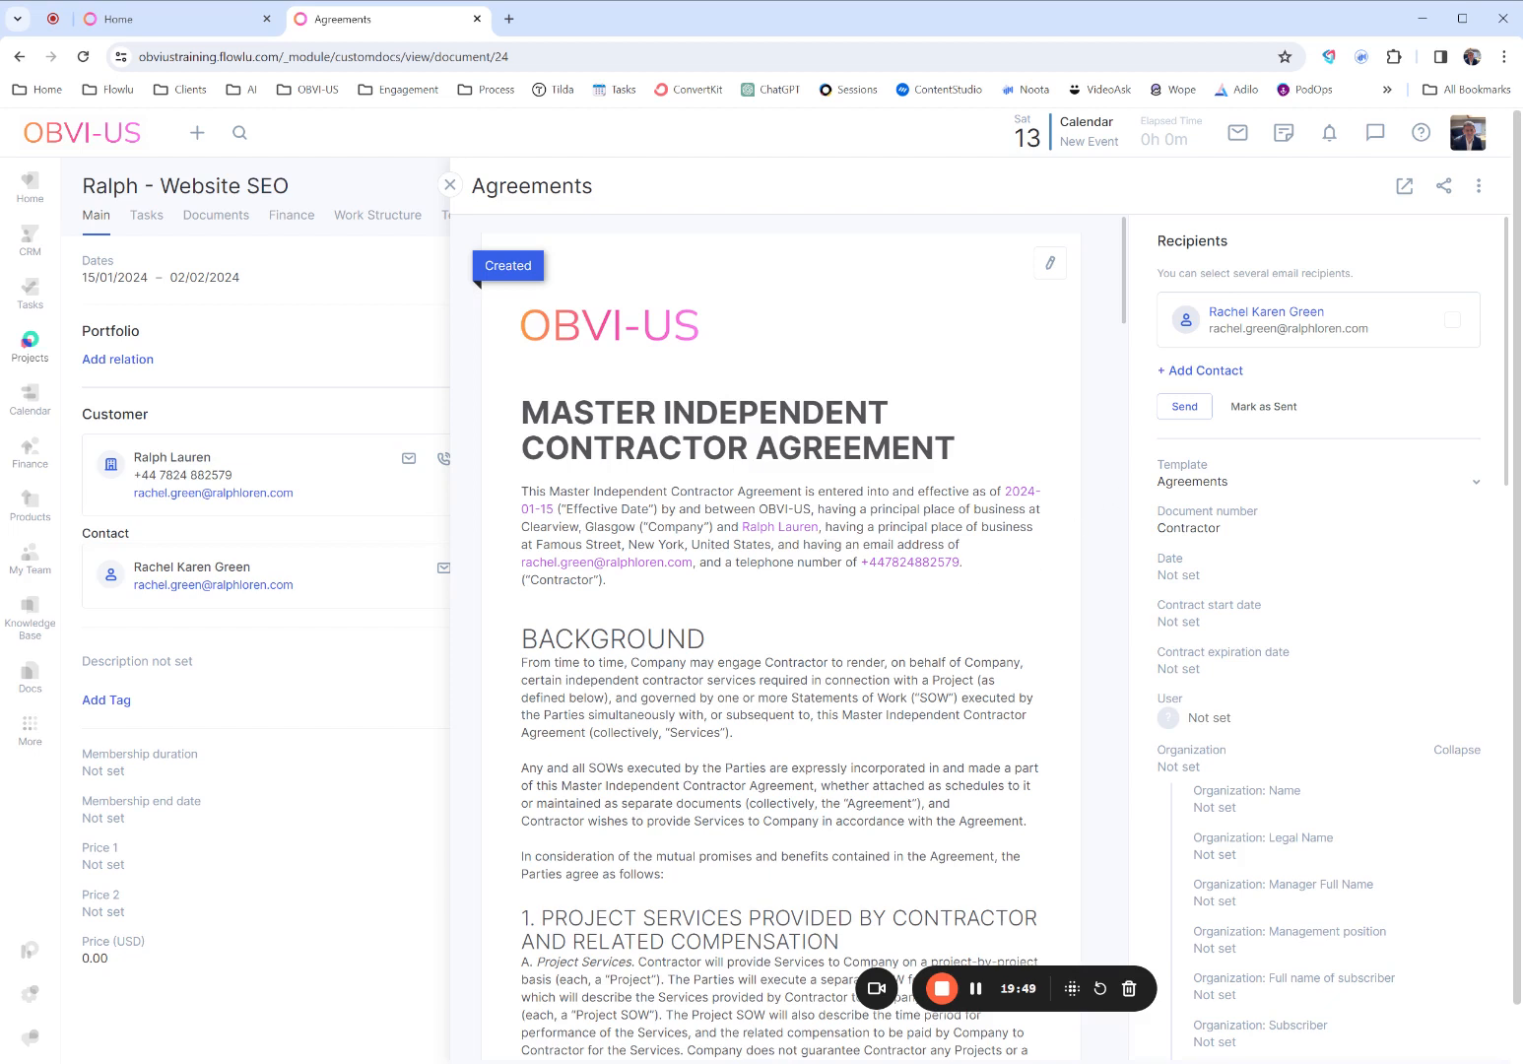
left_click(449, 185)
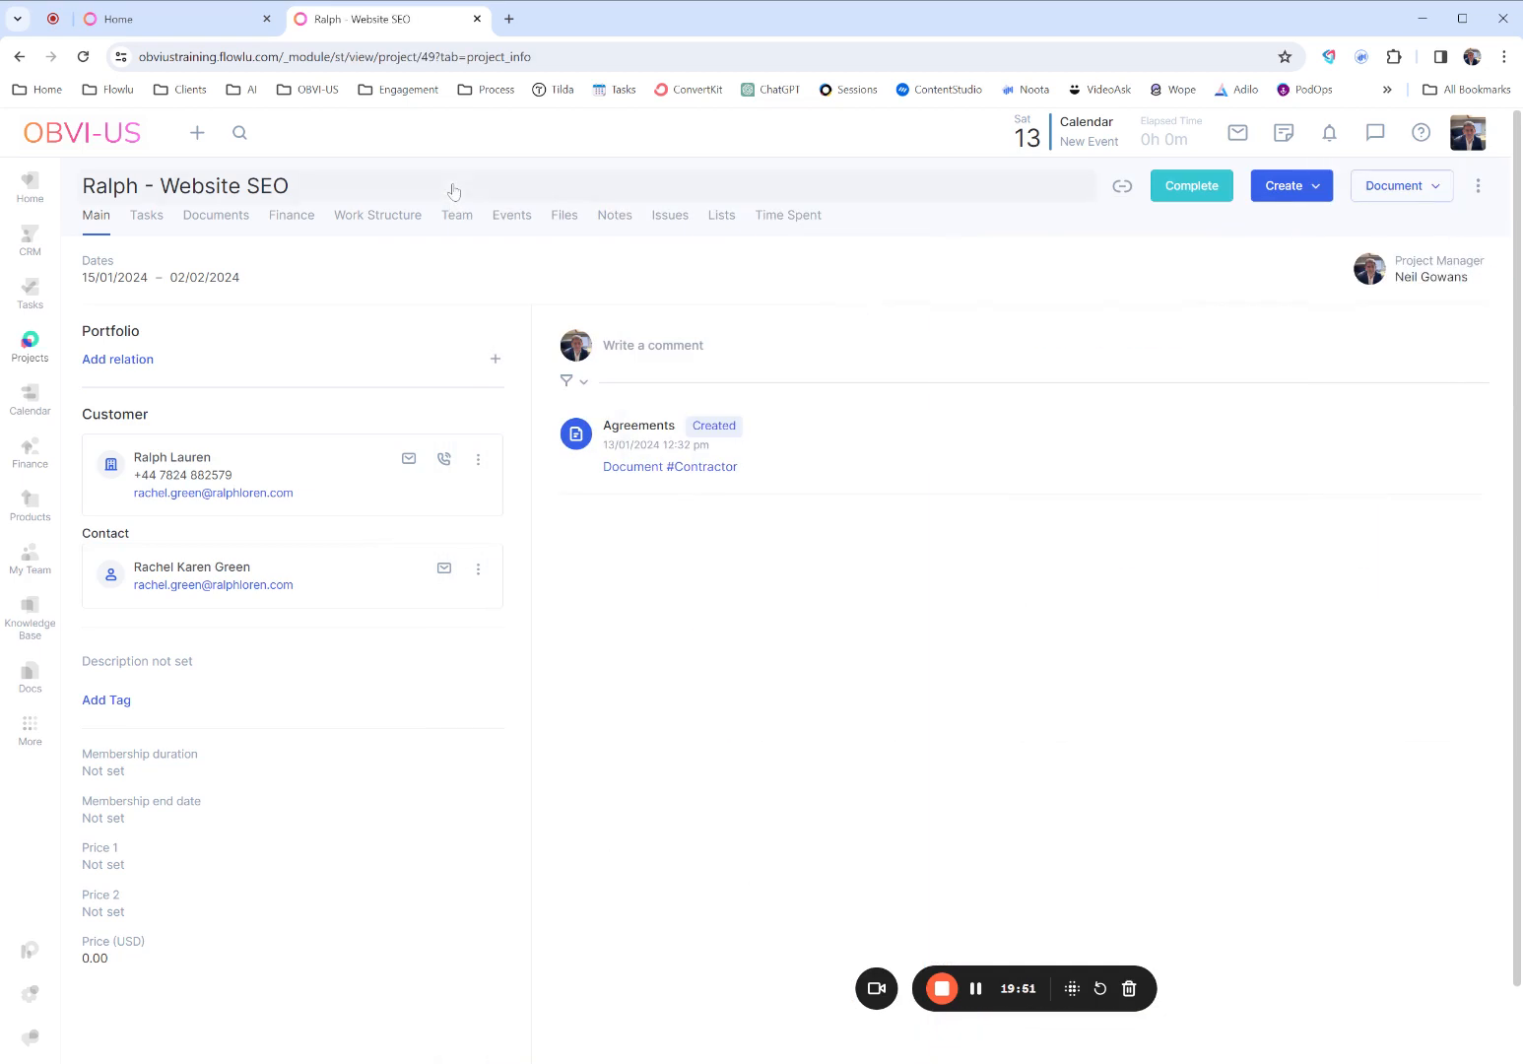
- View the agreement templates in Docs and the list of all documents
left_click(29, 685)
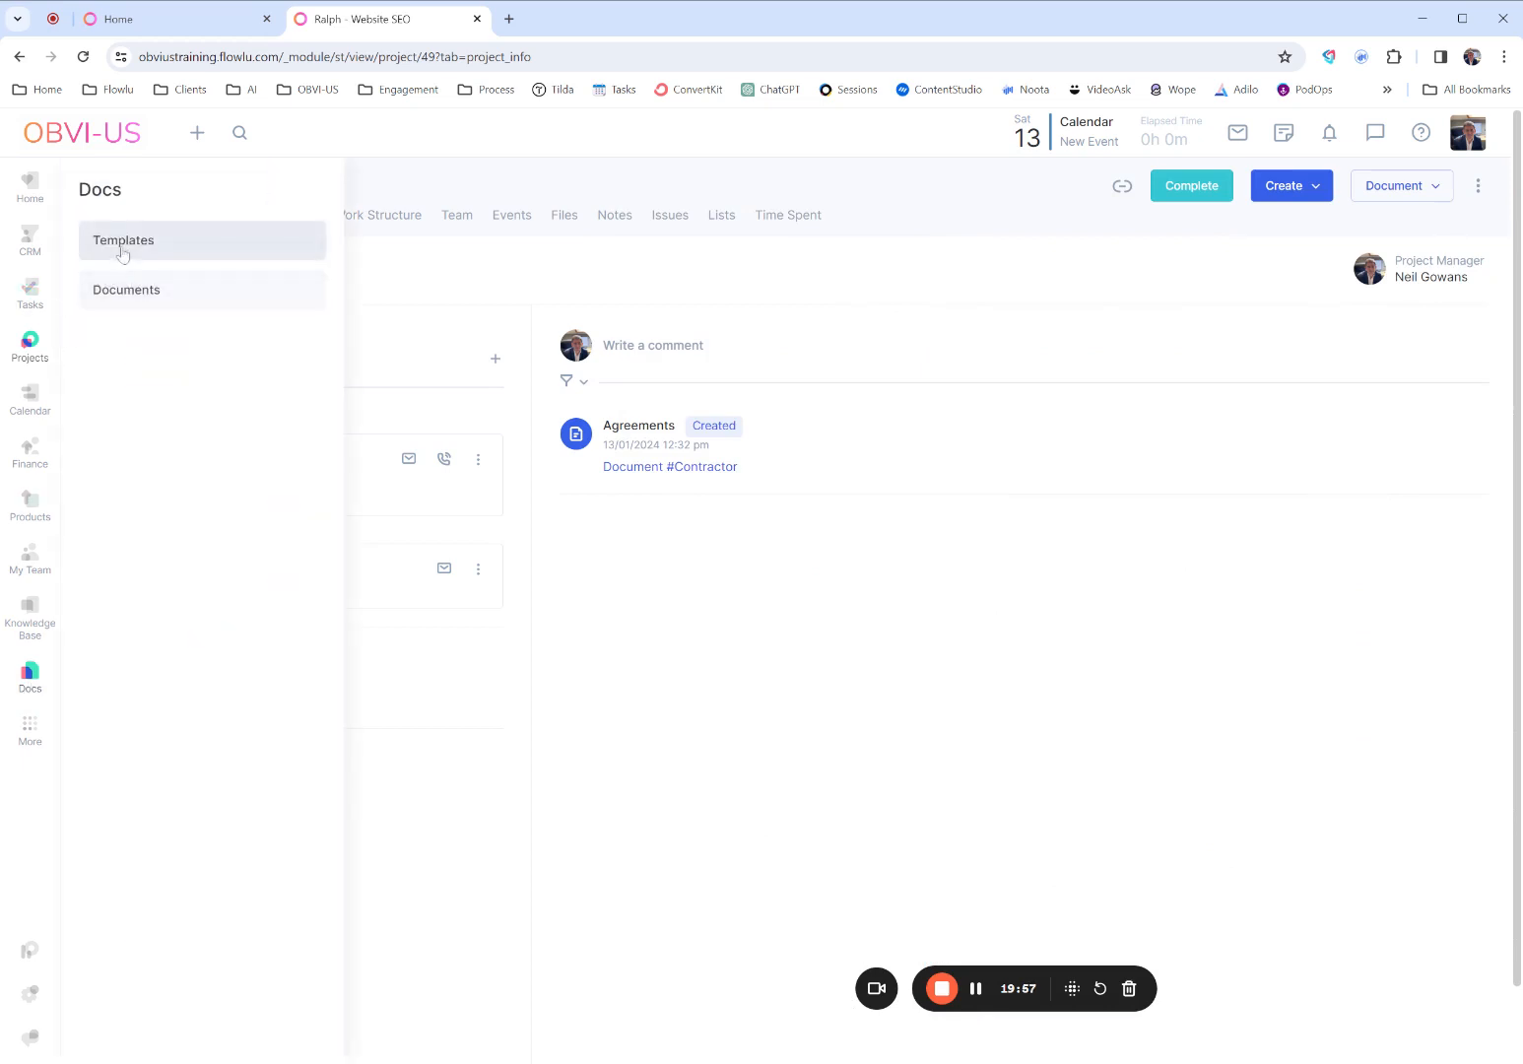
left_click(123, 253)
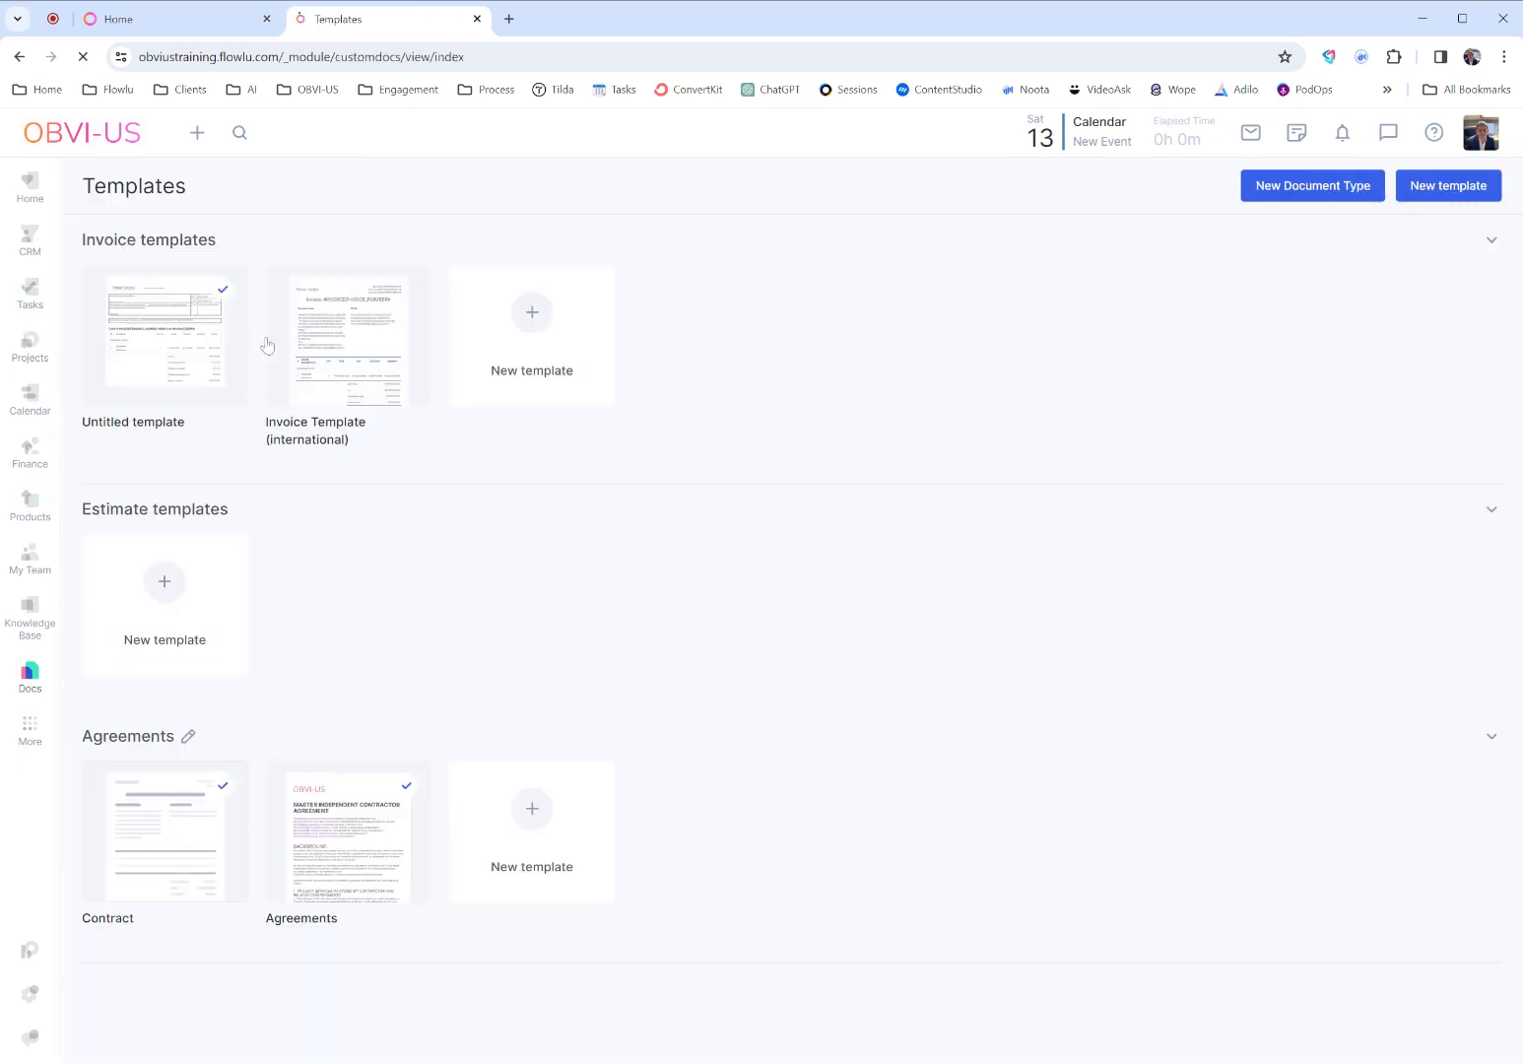
mouse_move(362, 901)
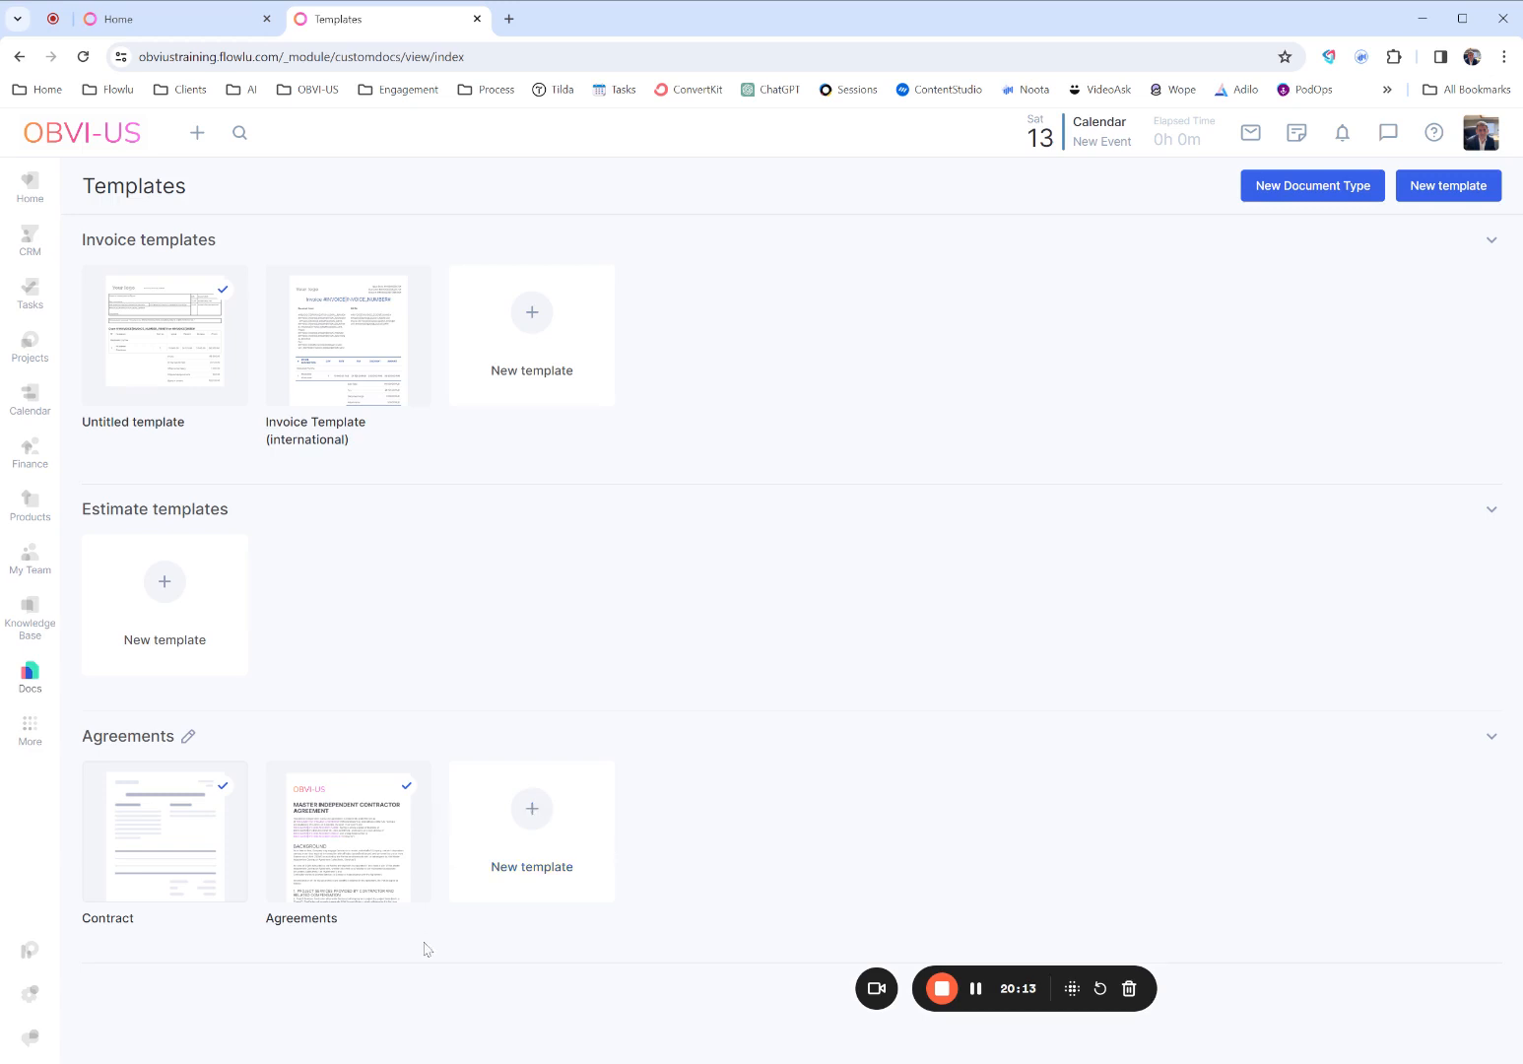
mouse_move(393, 878)
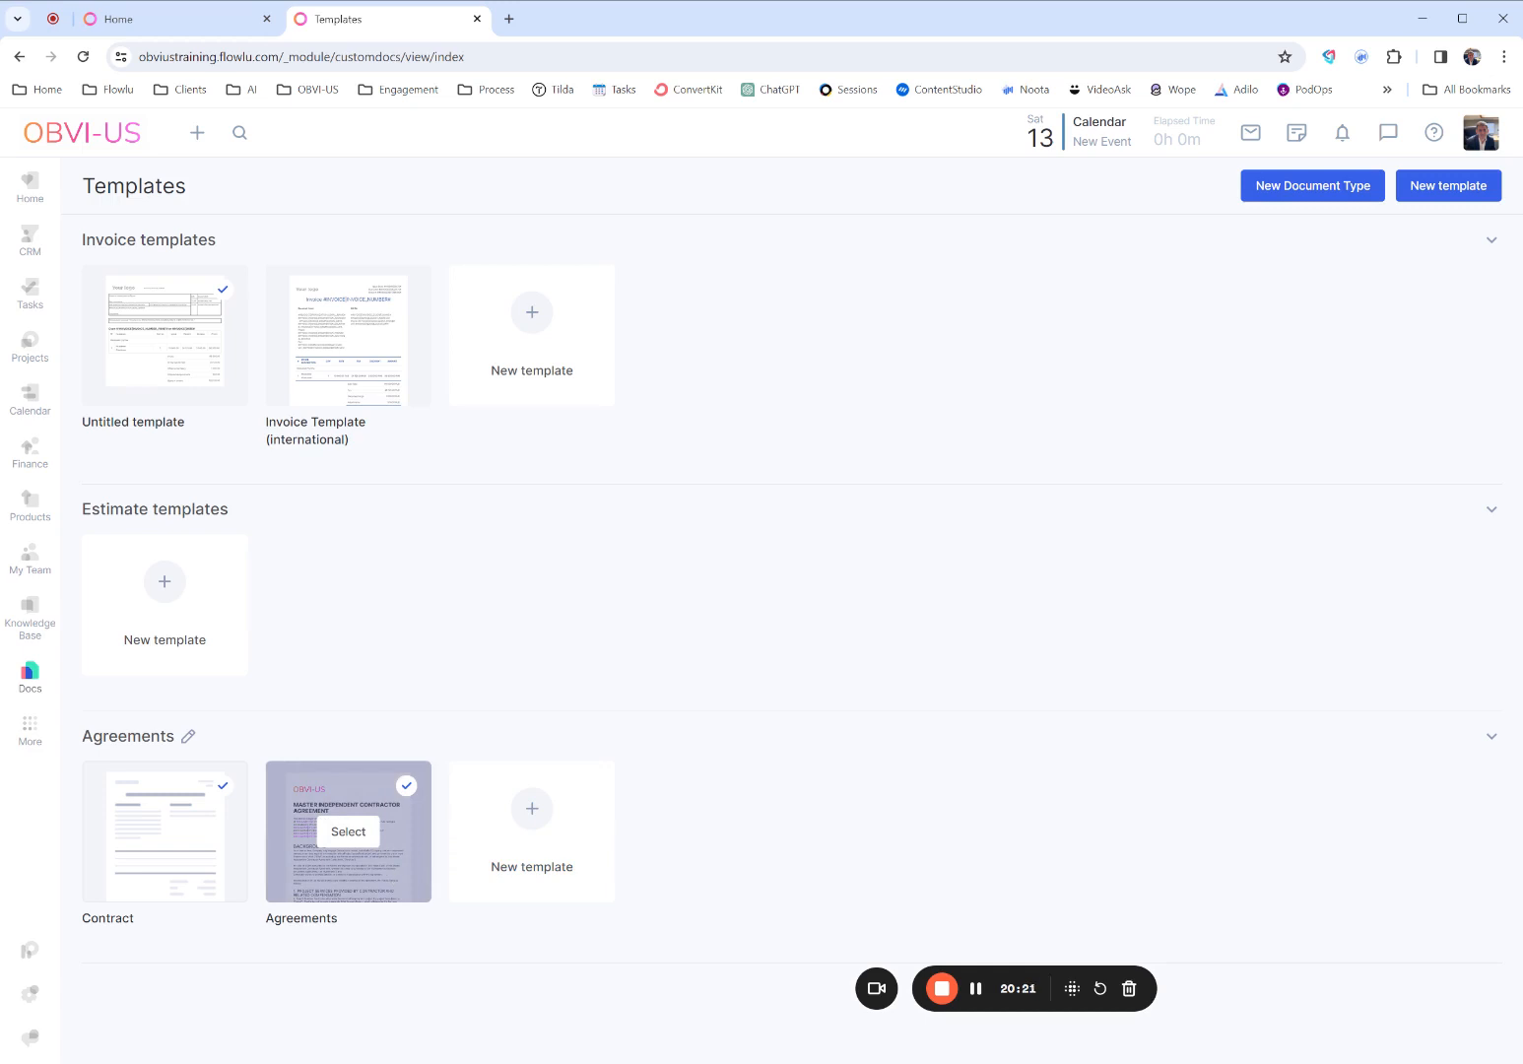
left_click(26, 673)
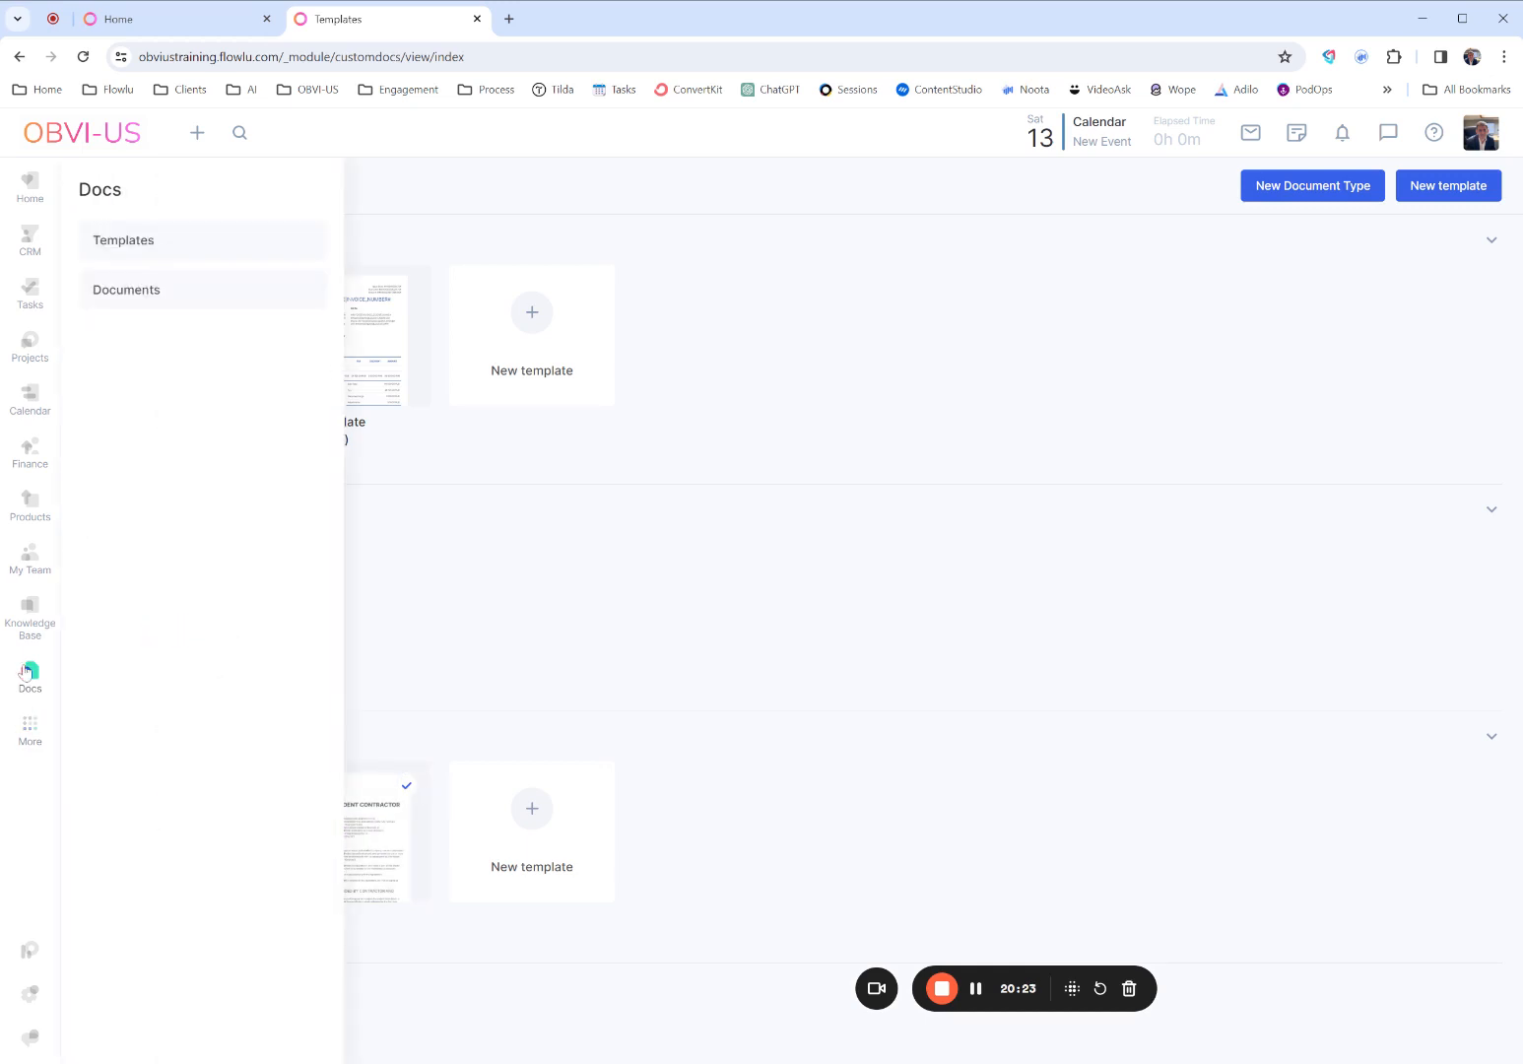
left_click(132, 293)
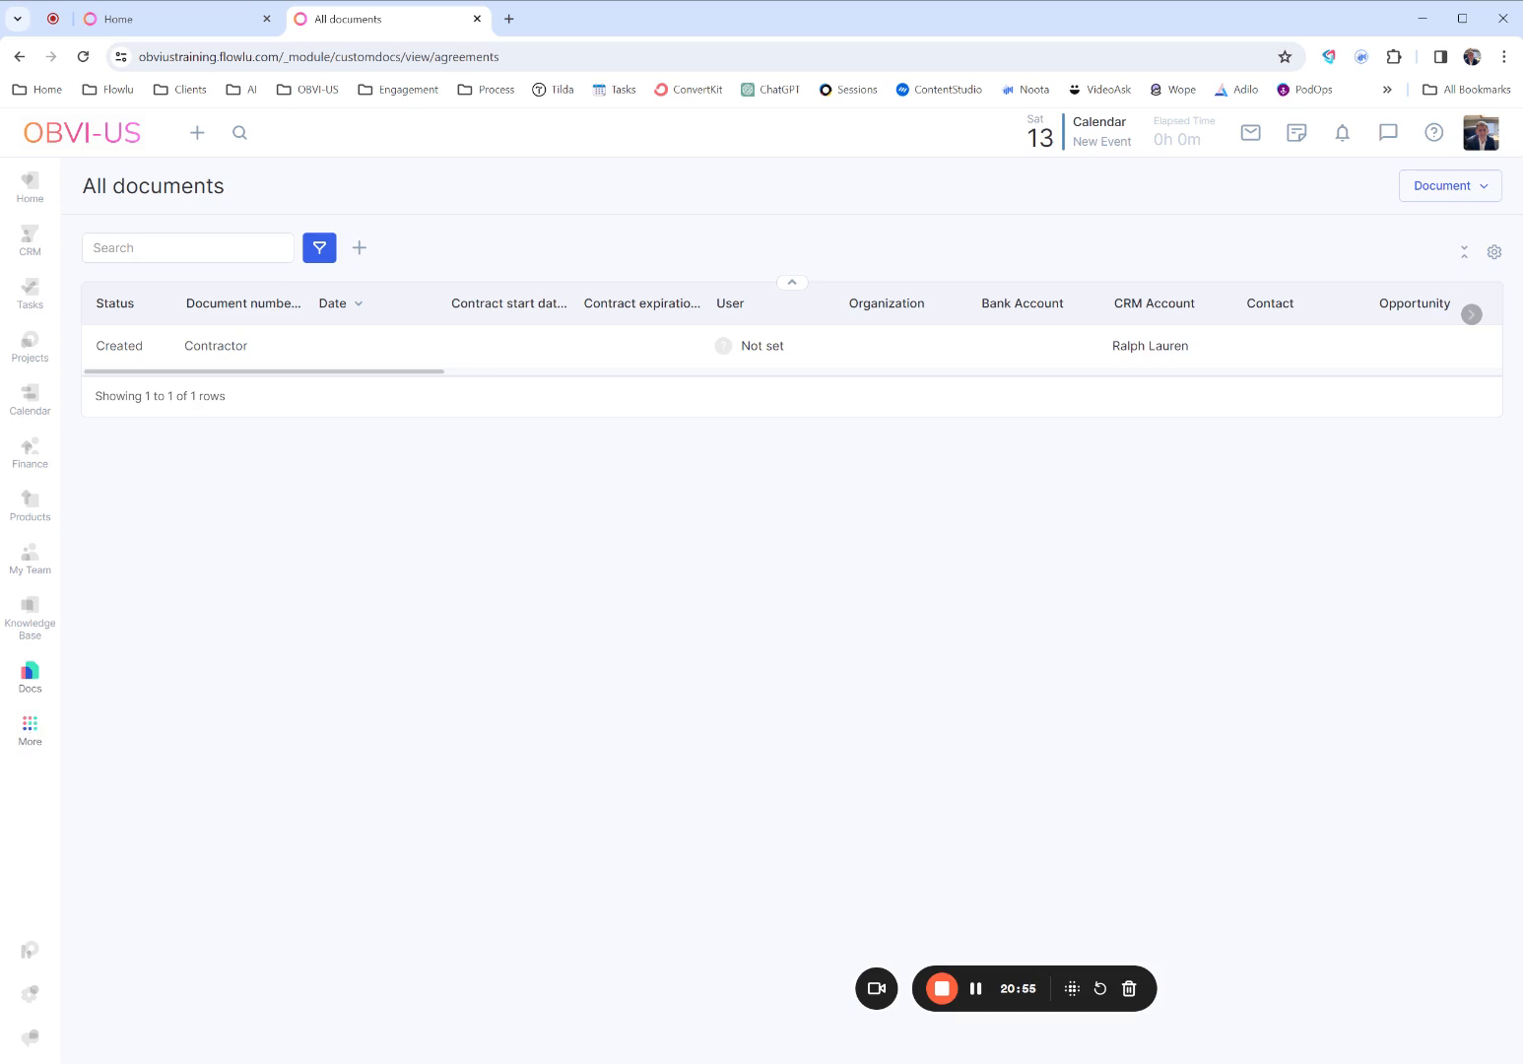
- Open the Docs module's settings among the apps and examine its roles and permissions, user access and description
left_click(30, 729)
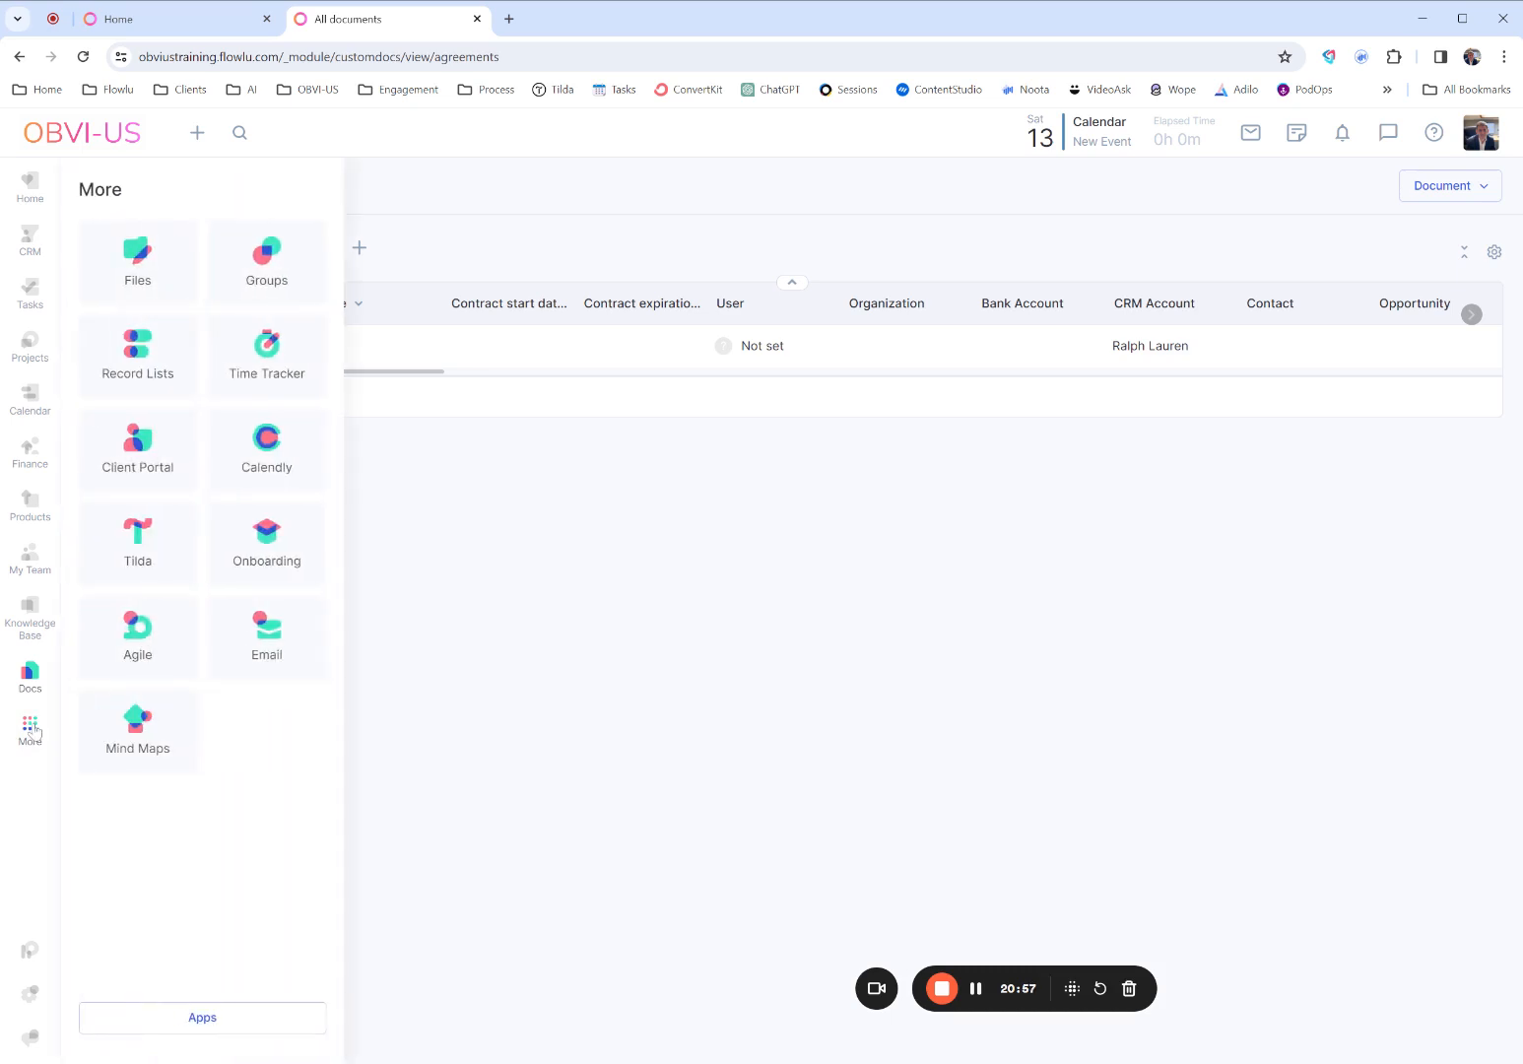
left_click(205, 1022)
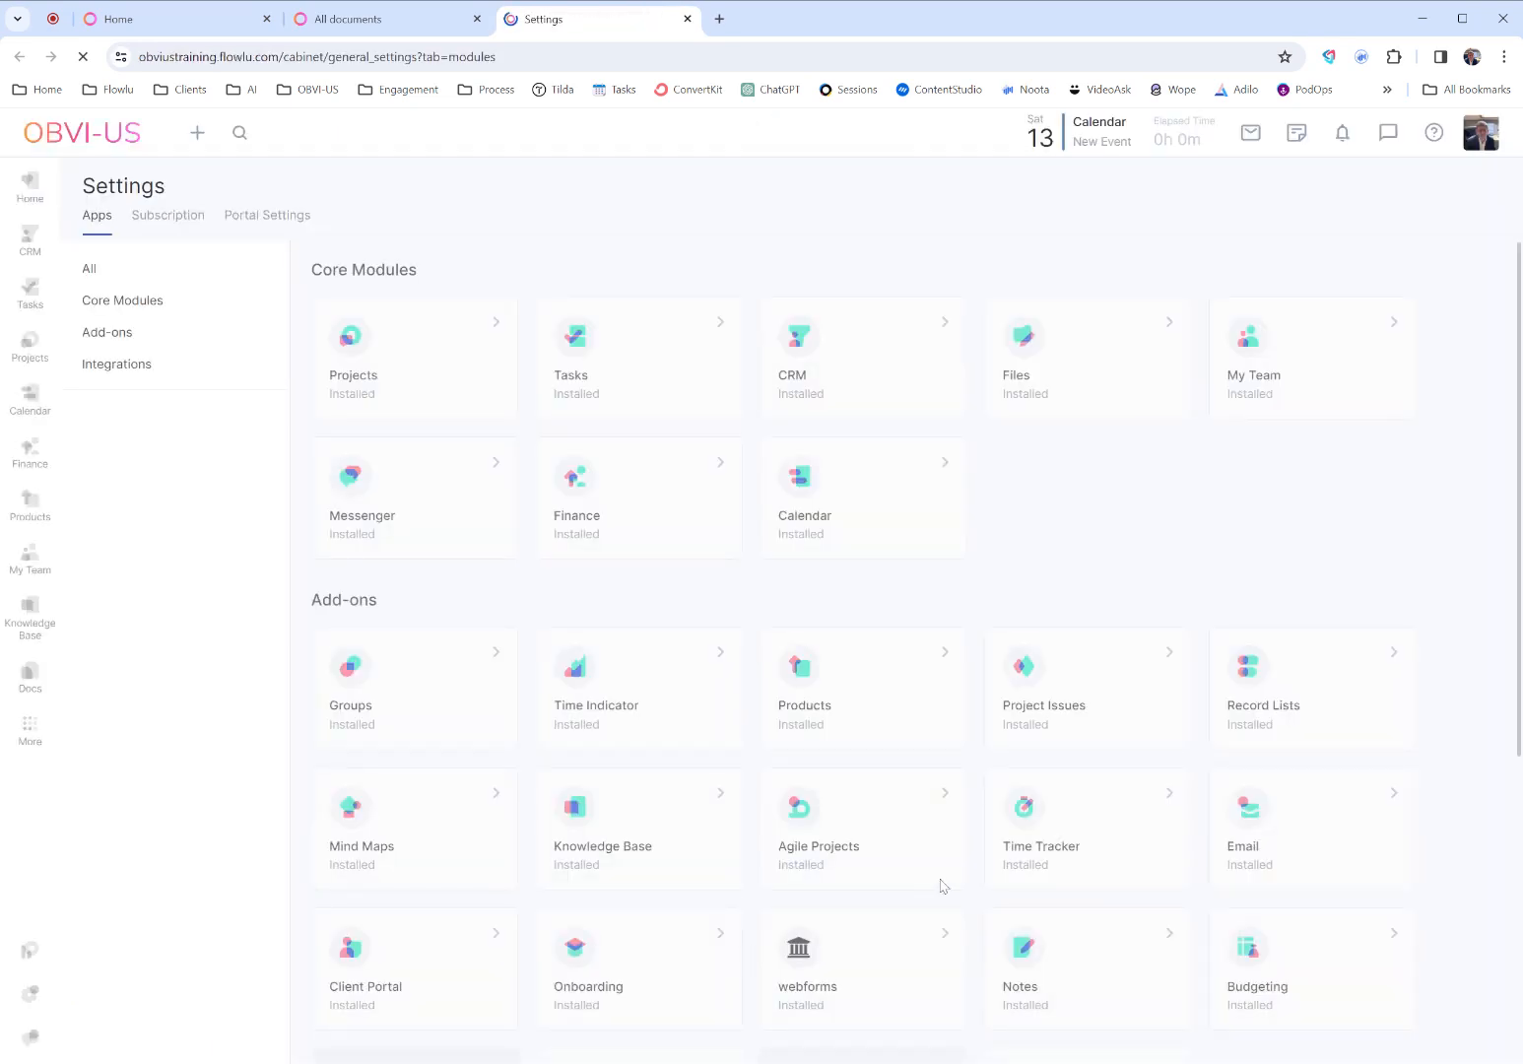
scroll(941, 887, "down", 5)
left_click(1063, 658)
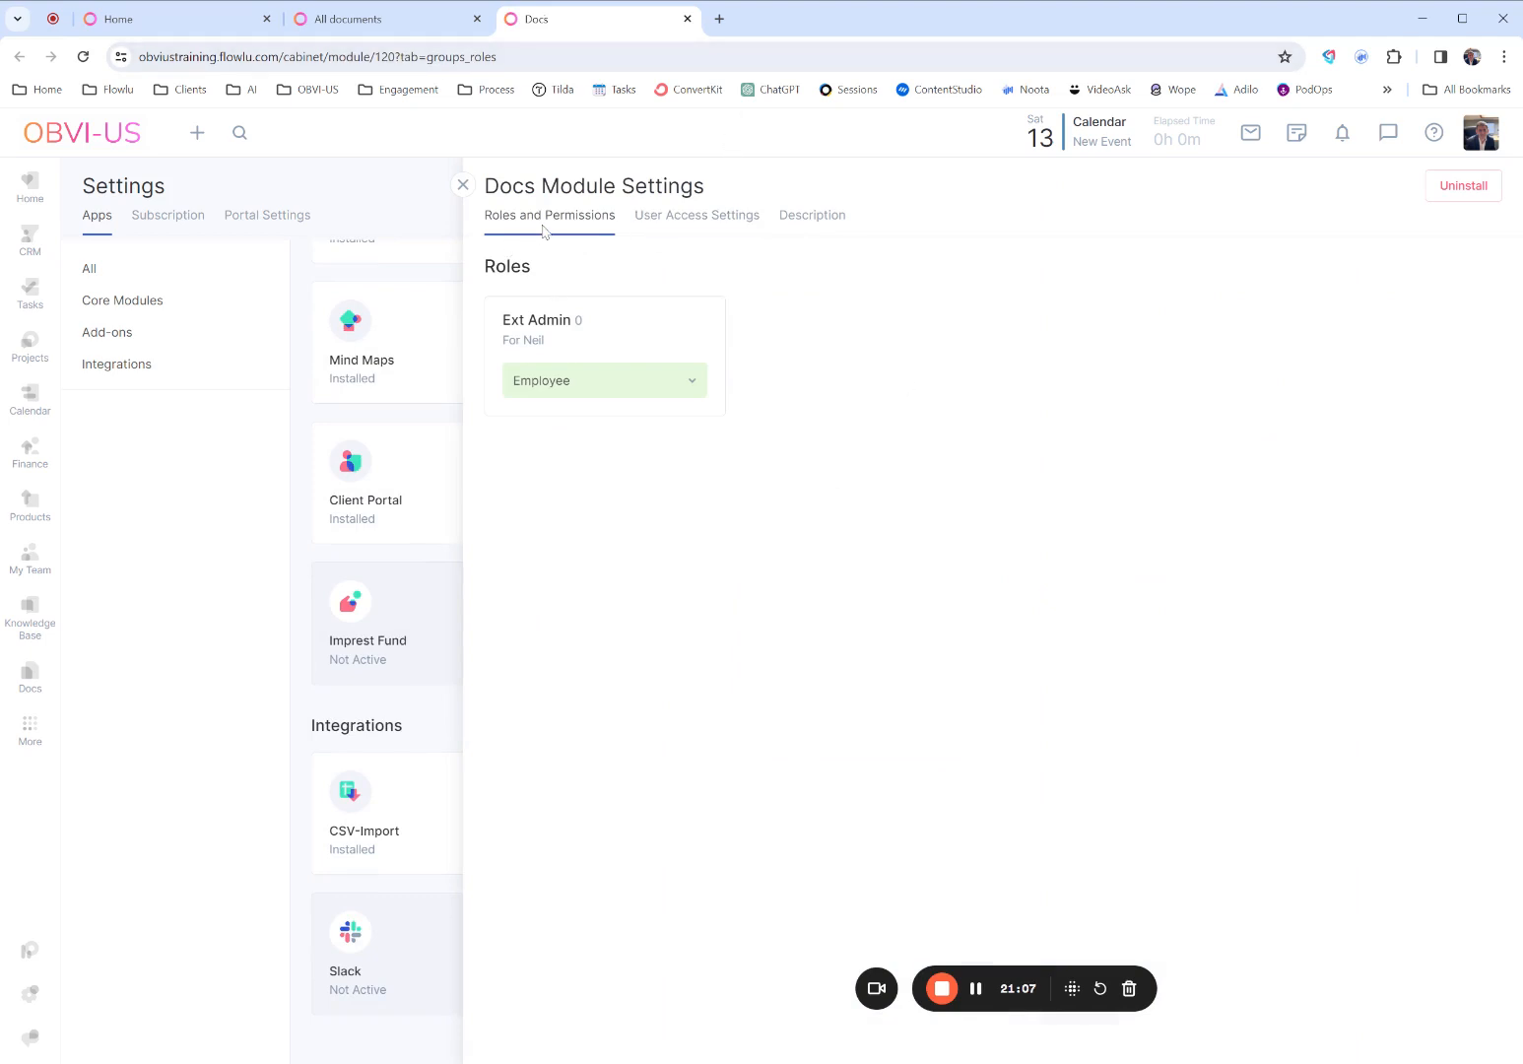
left_click(662, 226)
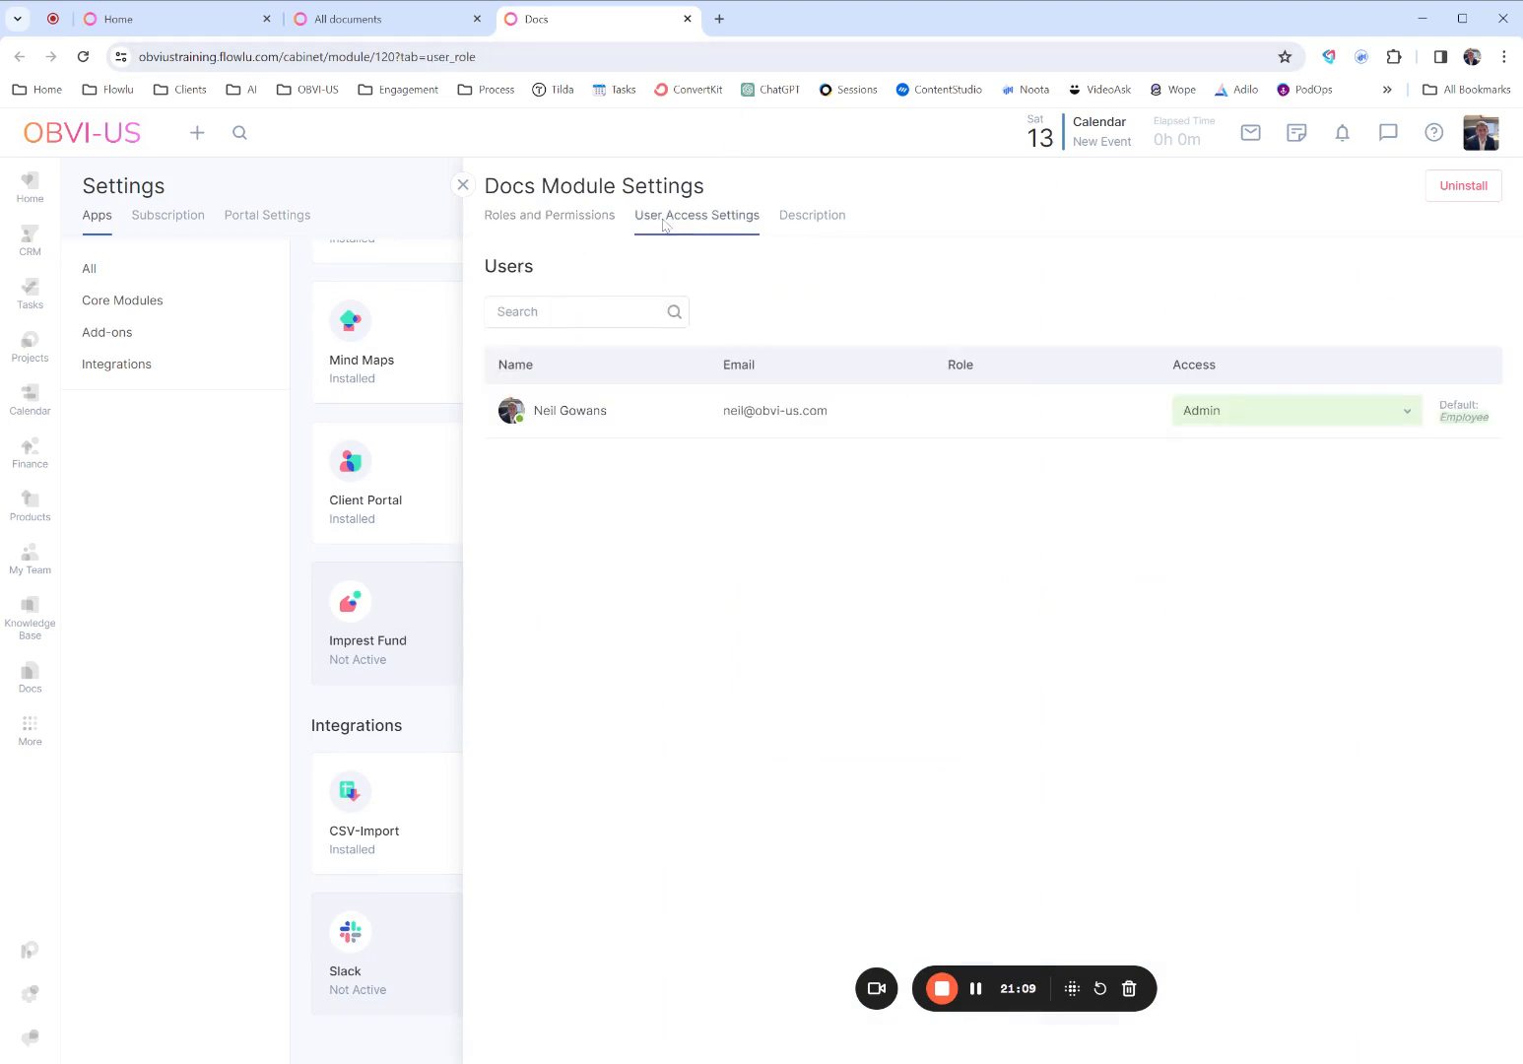
left_click(789, 229)
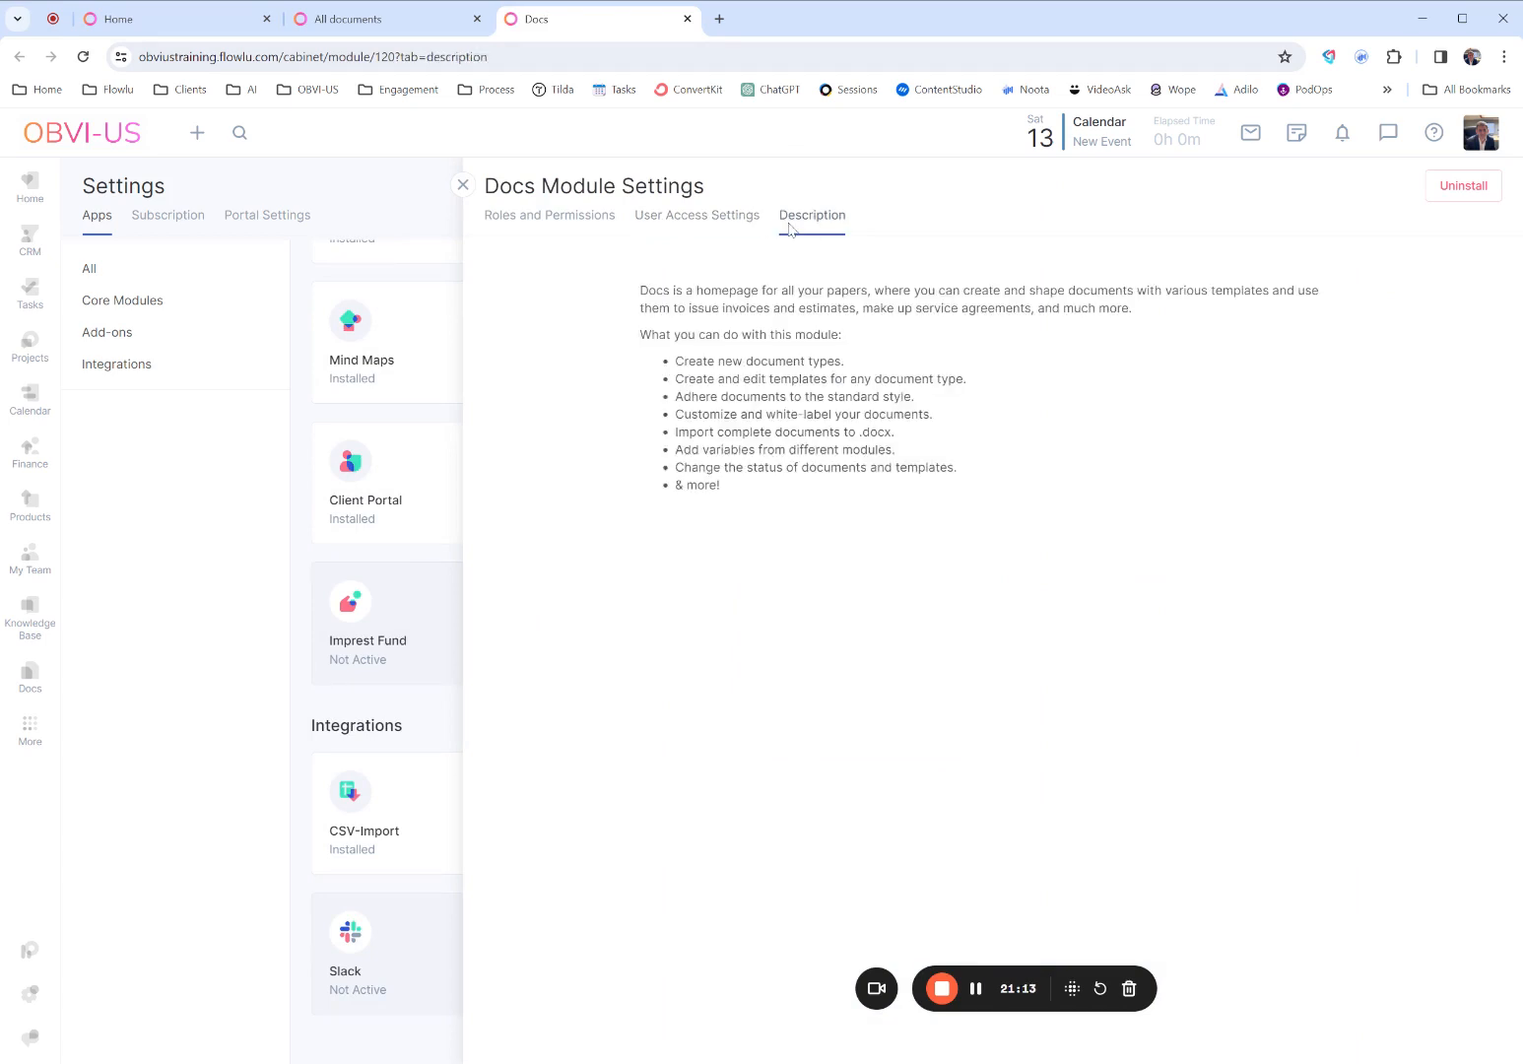
- Recheck the Docs module's roles and permissions and its user access settings, and close the module's settings
left_click(592, 222)
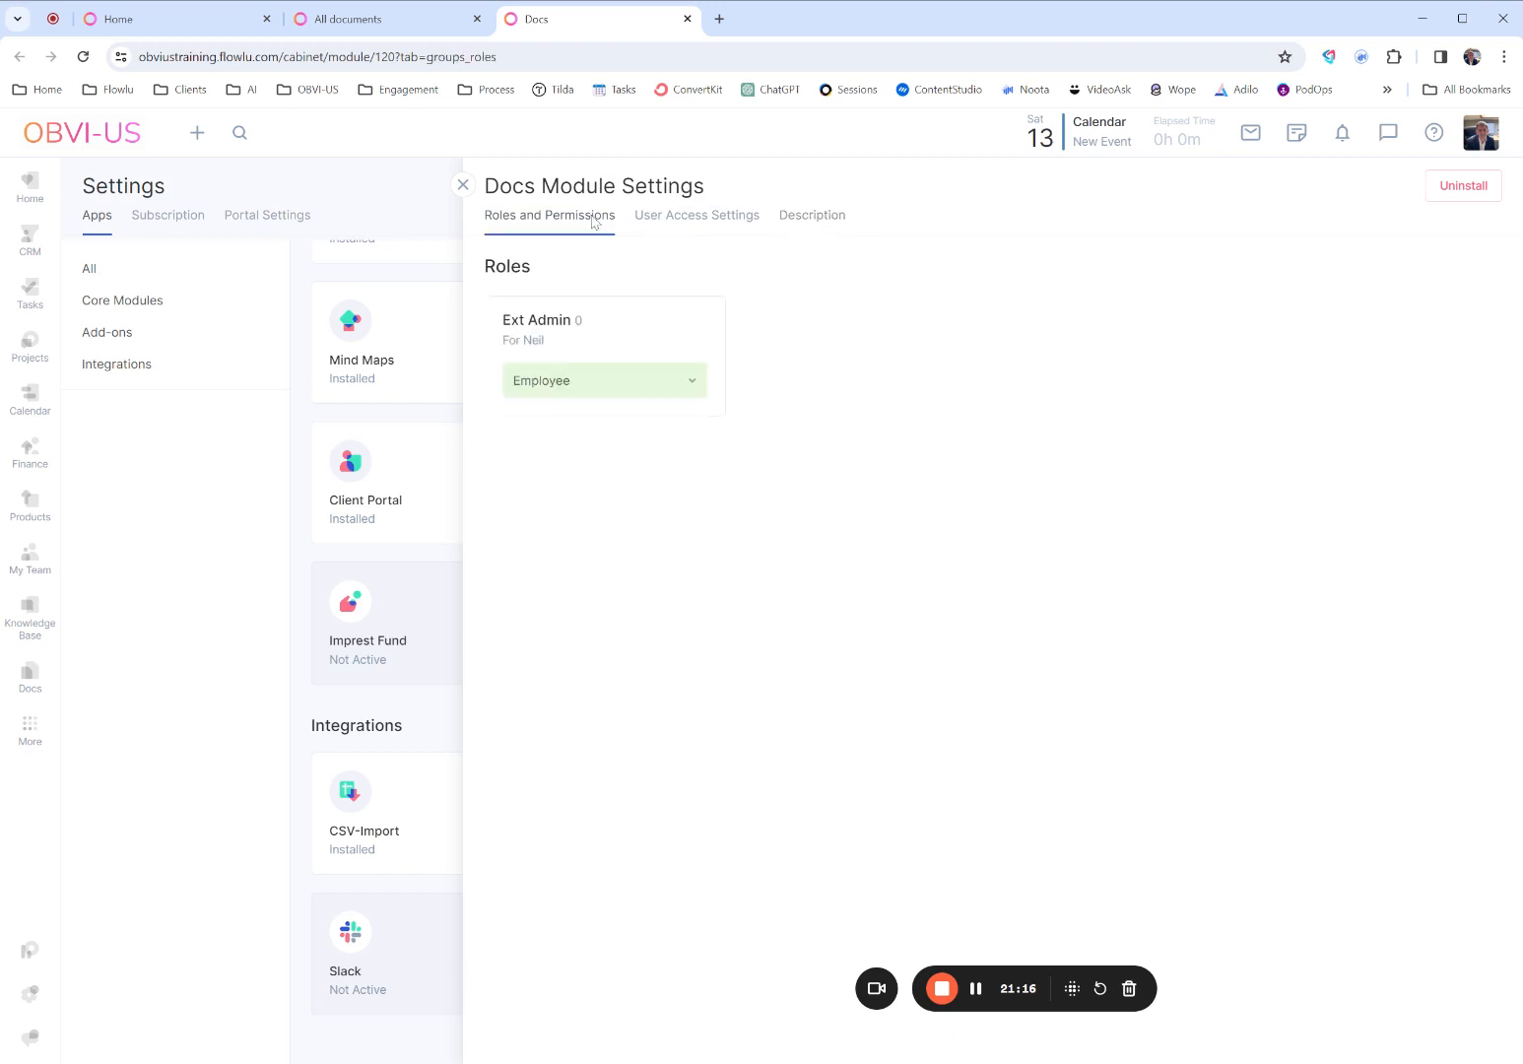
left_click(658, 218)
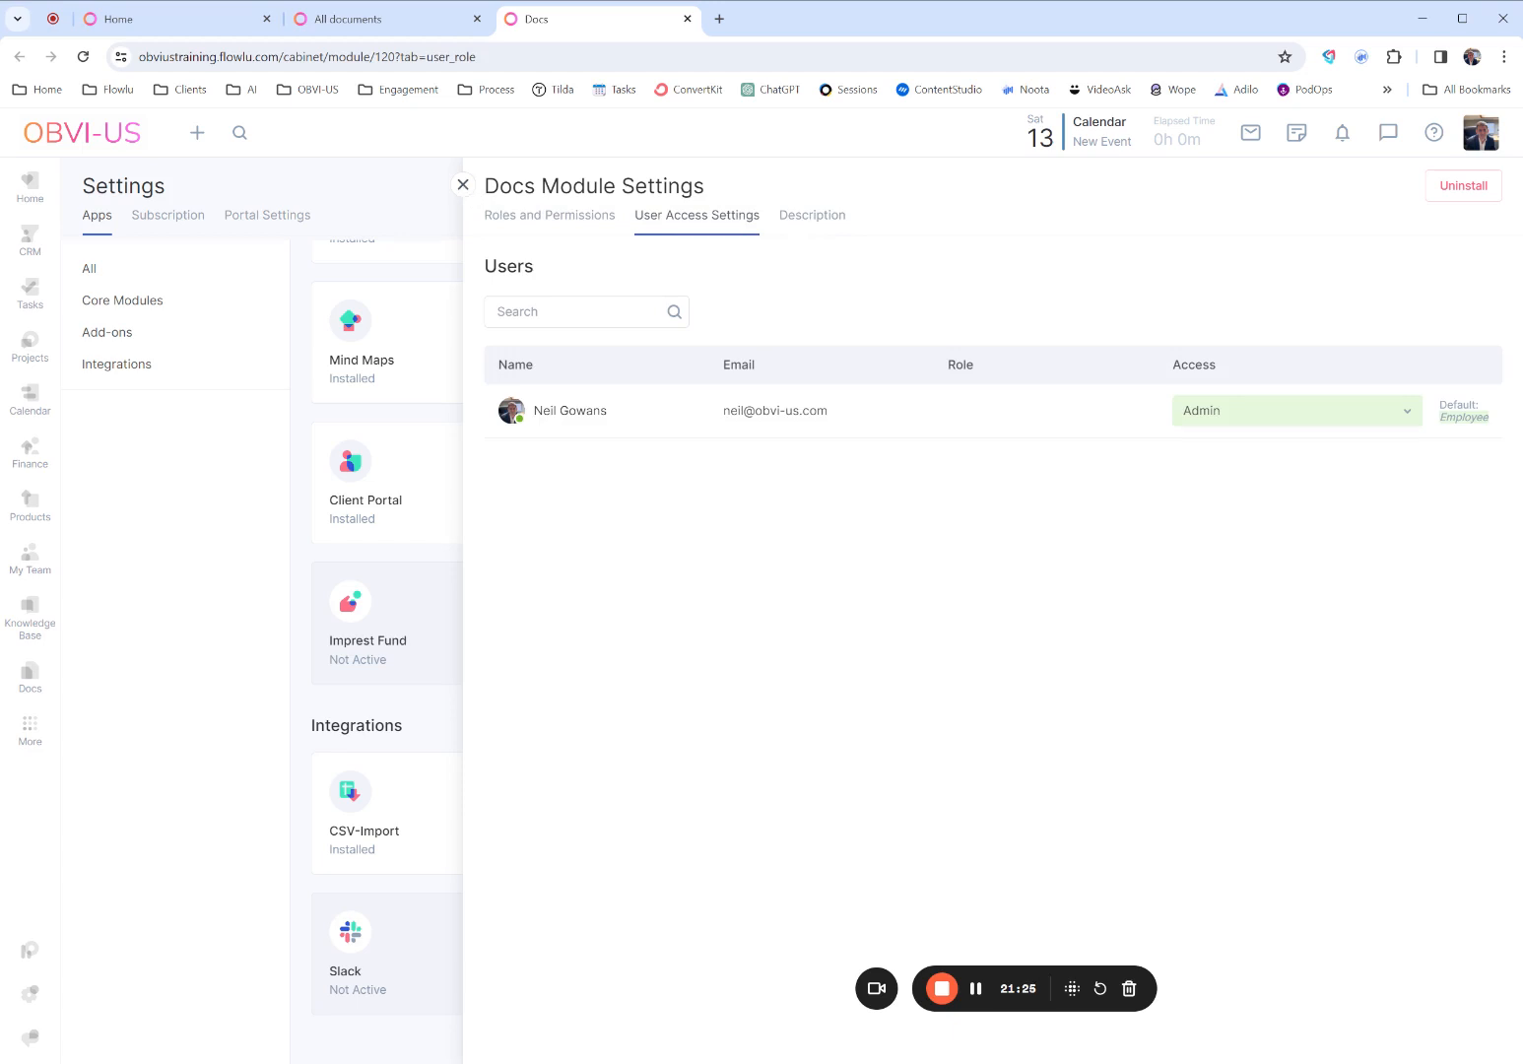
left_click(463, 185)
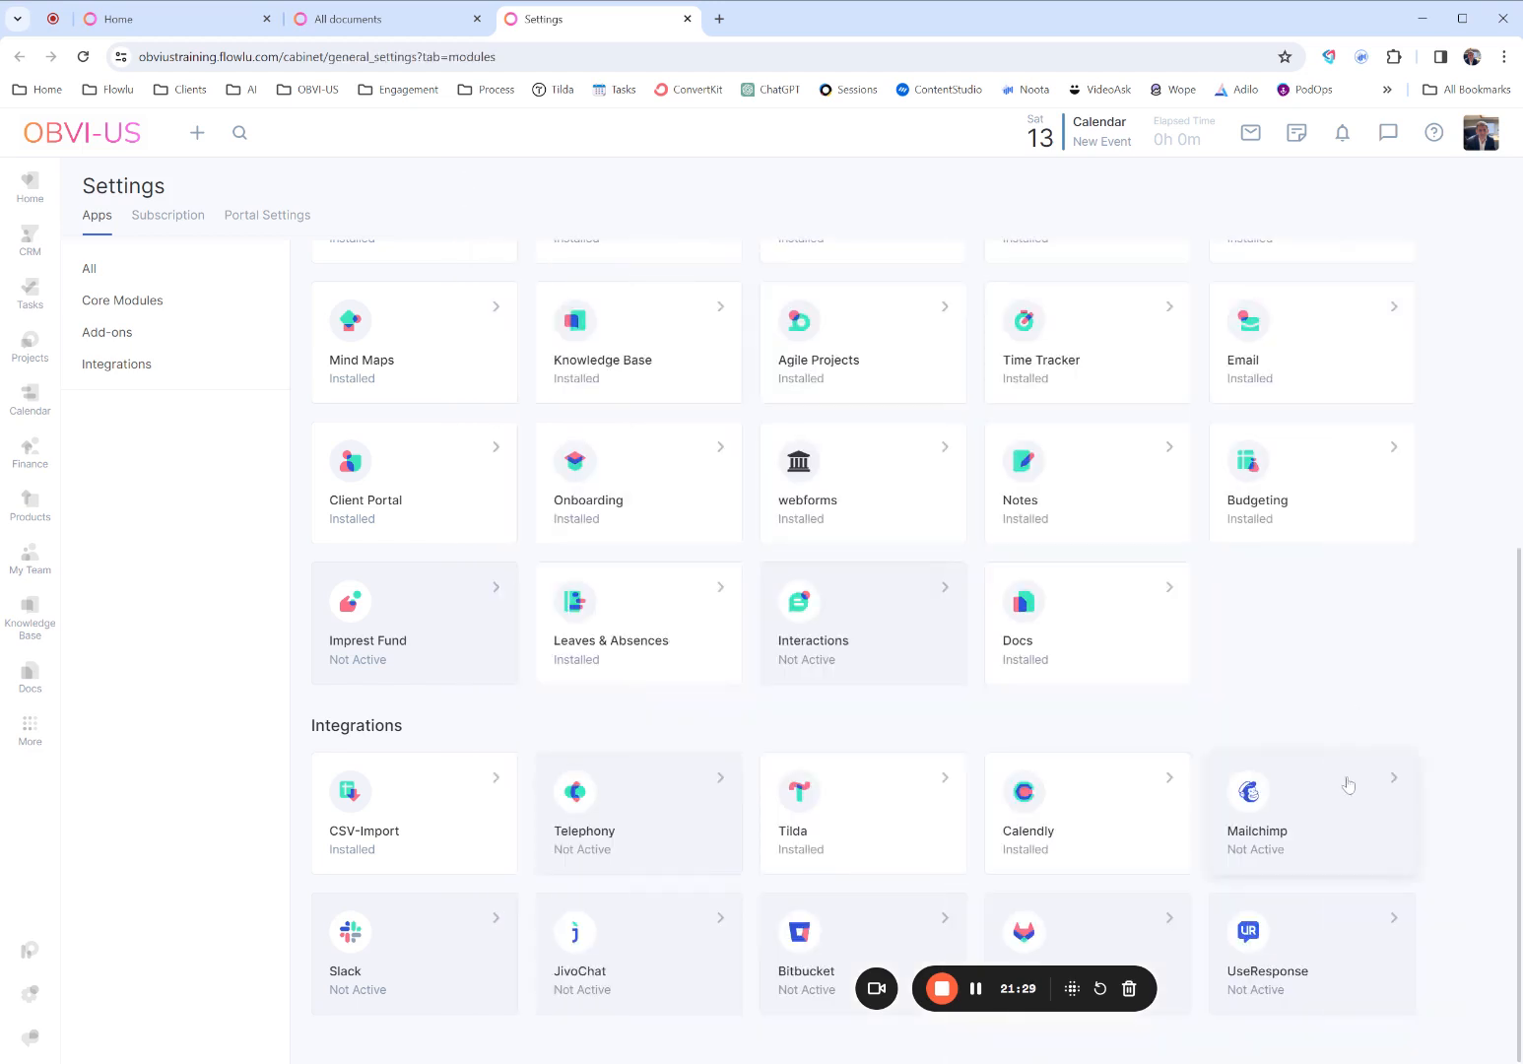
- Look through the core modules, add-ons and integrations in the apps overview
scroll(1337, 648, "up", 2)
scroll(1337, 648, "up", 3)
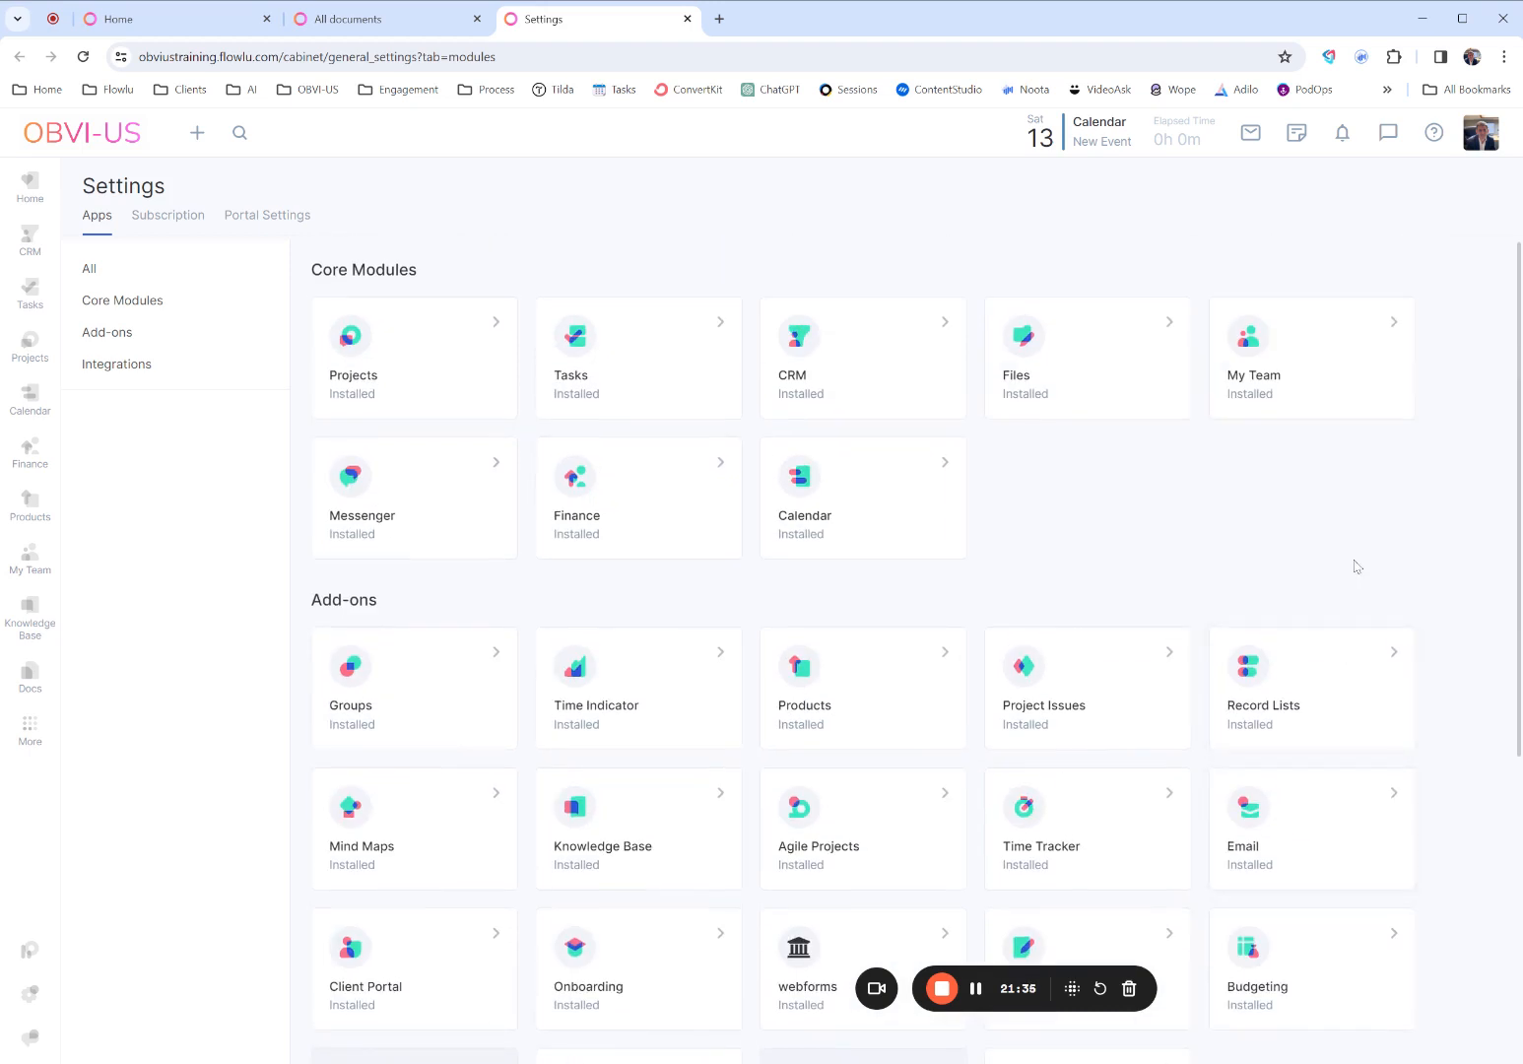
scroll(1356, 566, "down", 4)
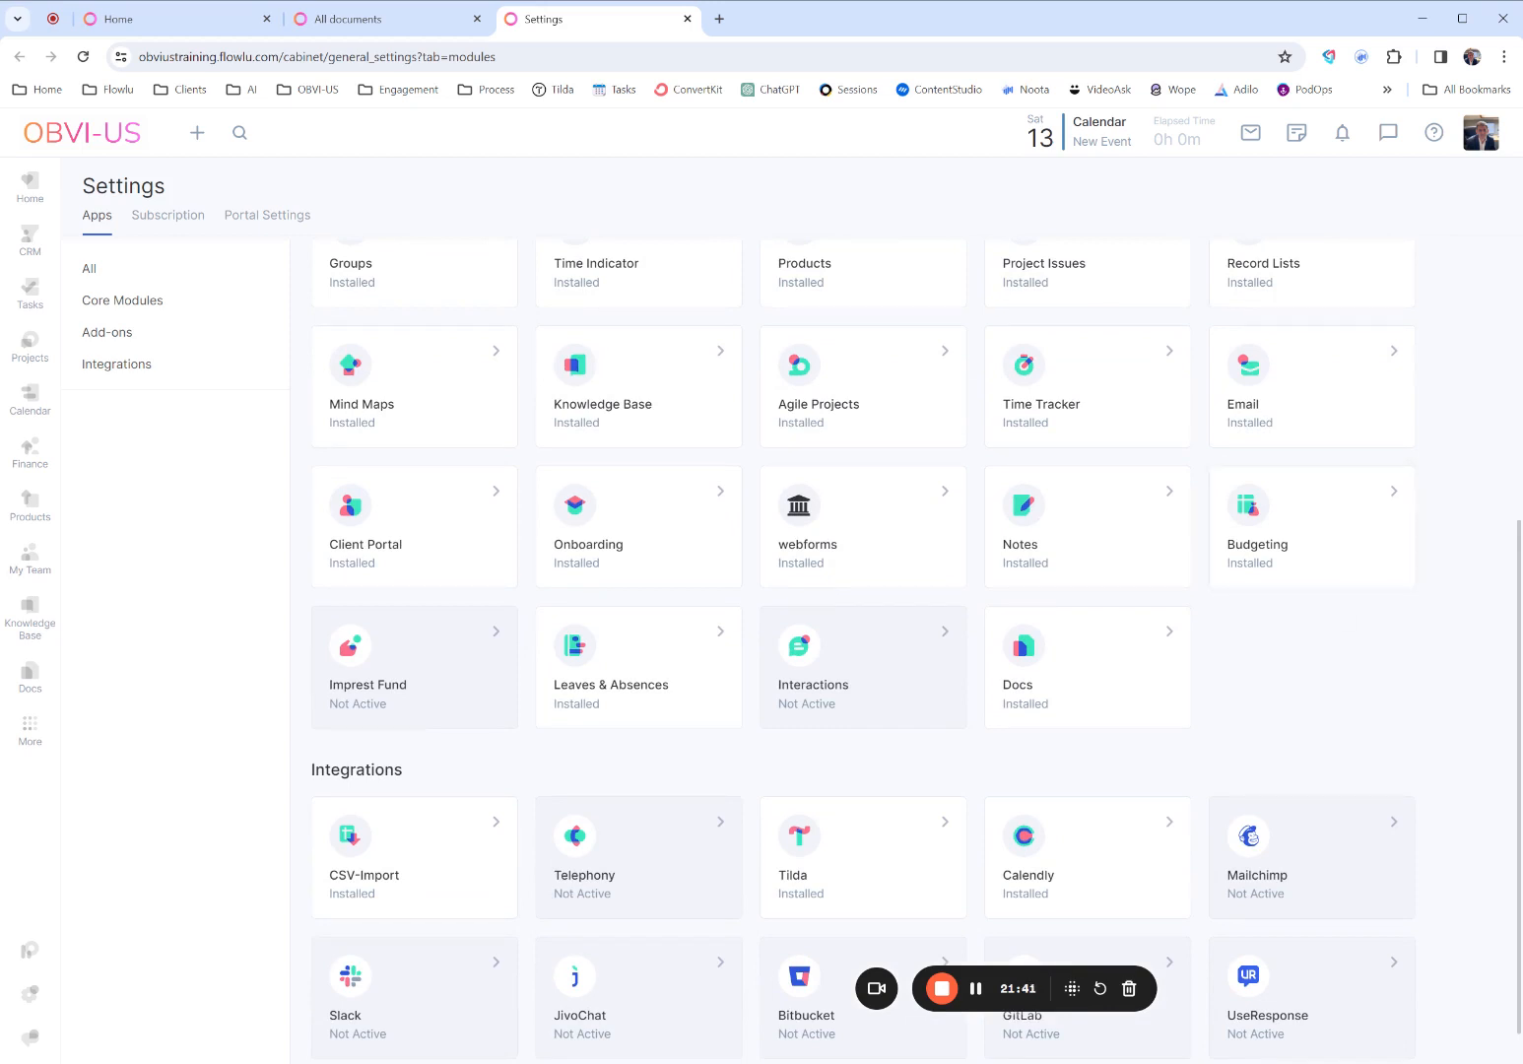
scroll(1319, 707, "up", 5)
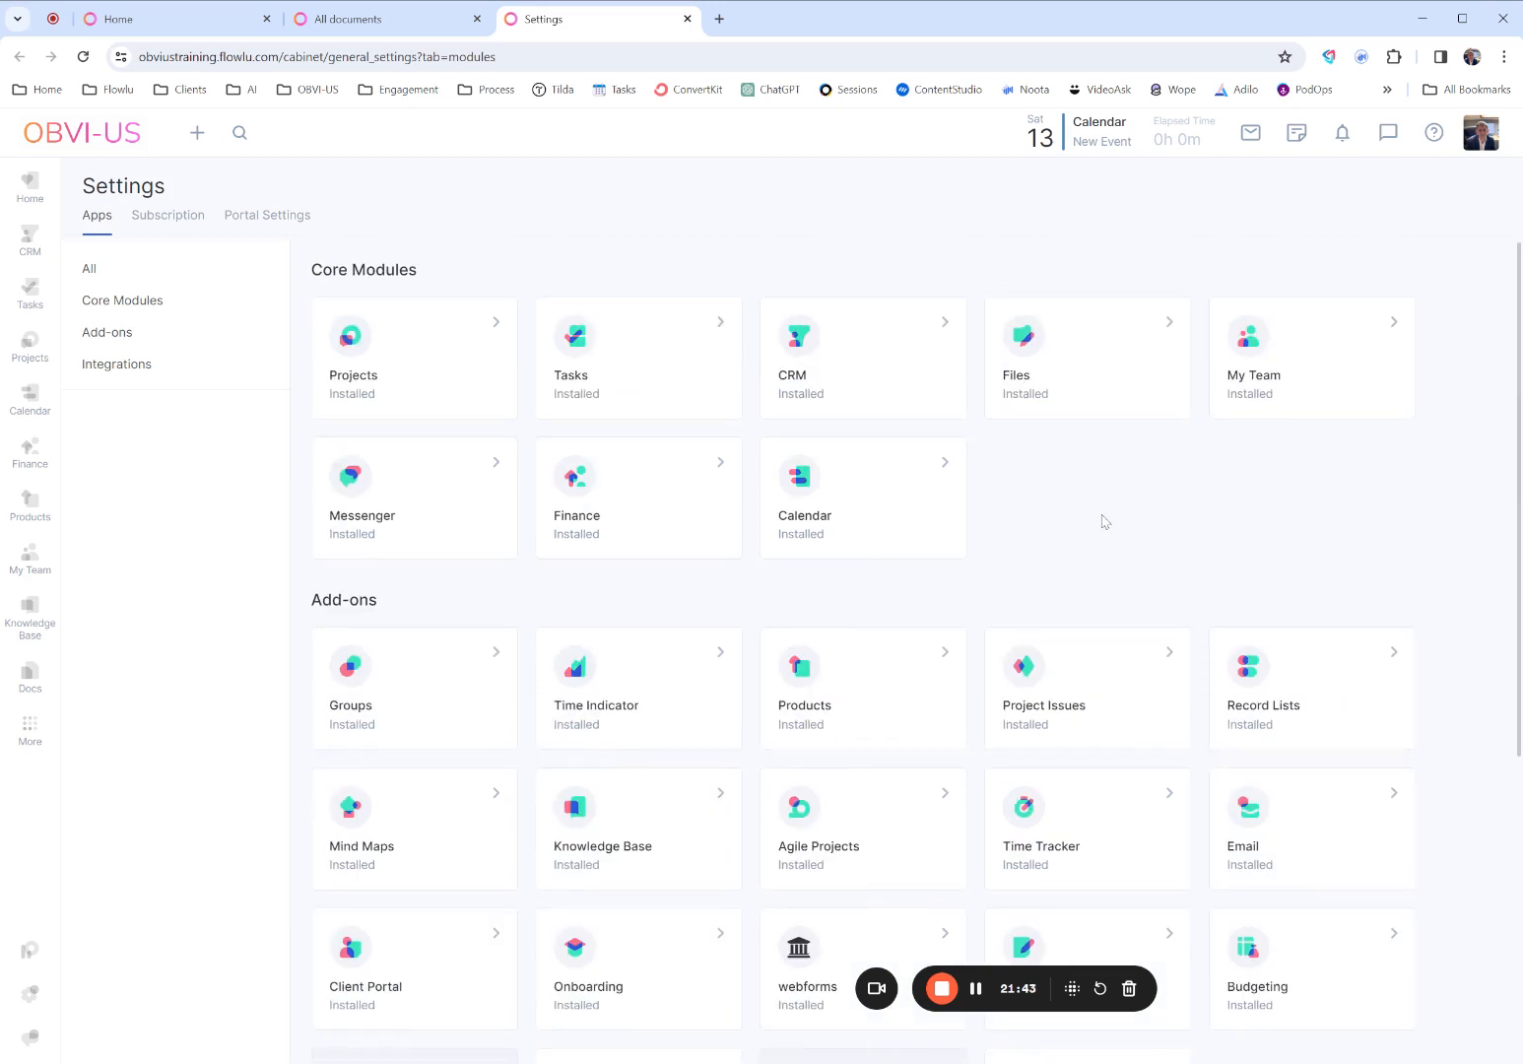